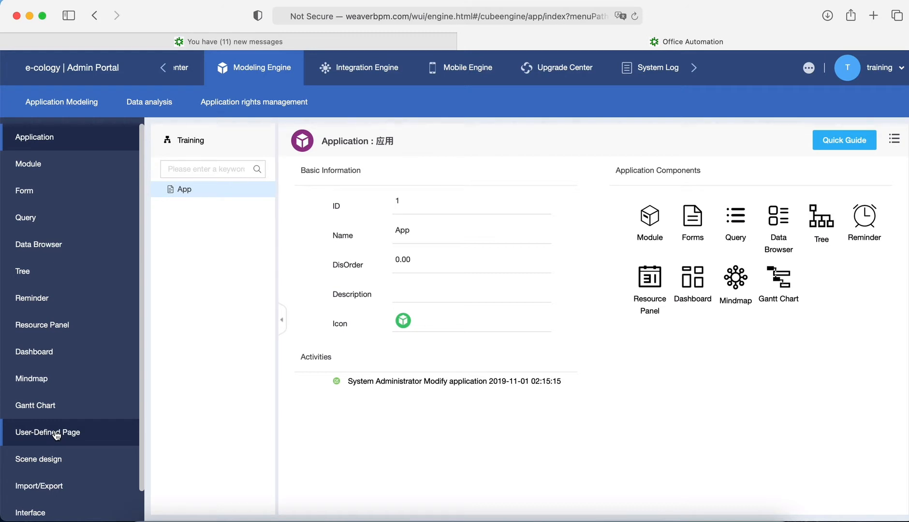
- View the Interface section's Web Service details, and return to the application overview
scroll(56, 459, "down", 1)
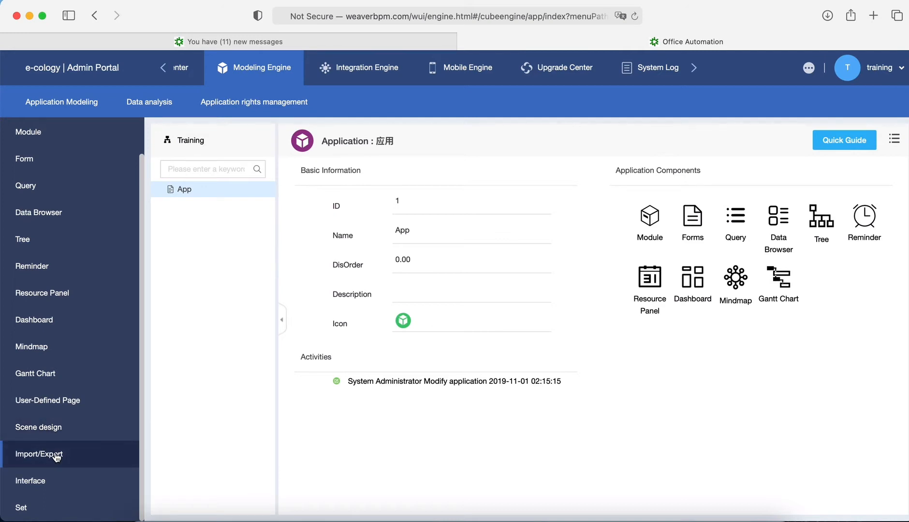
left_click(46, 481)
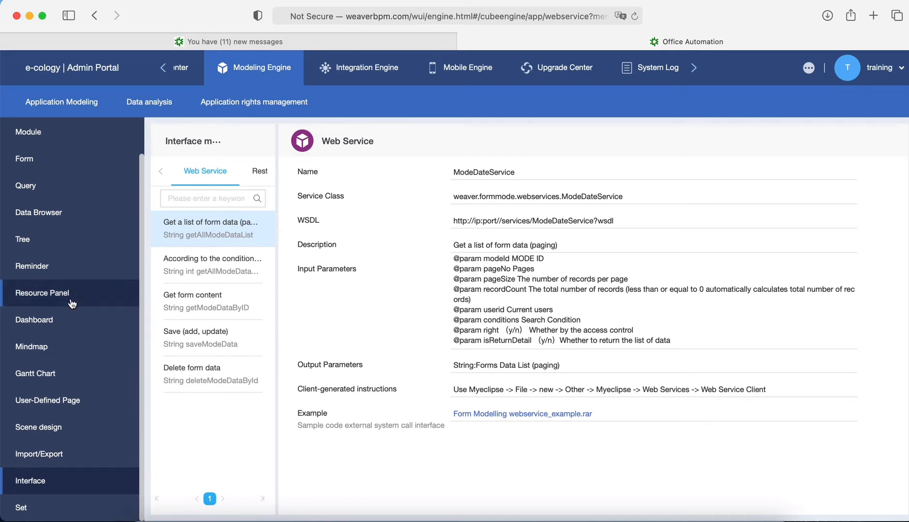
scroll(71, 313, "up", 2)
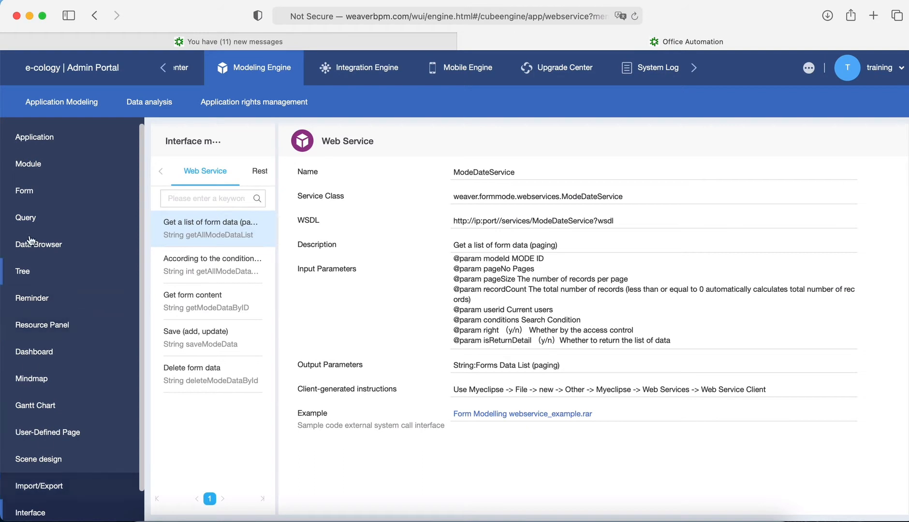
left_click(53, 143)
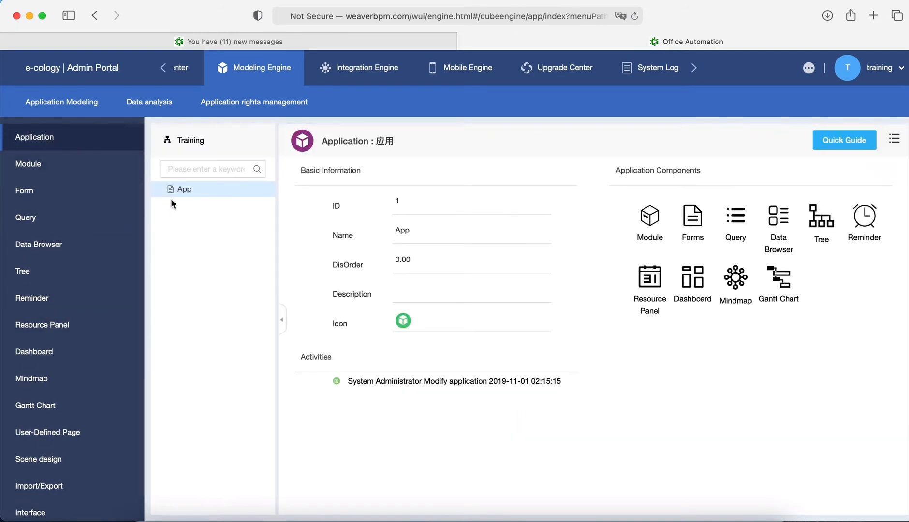
- Create a lower application under App, named "Product Demo" with the description "This is for product demo"
right_click(187, 190)
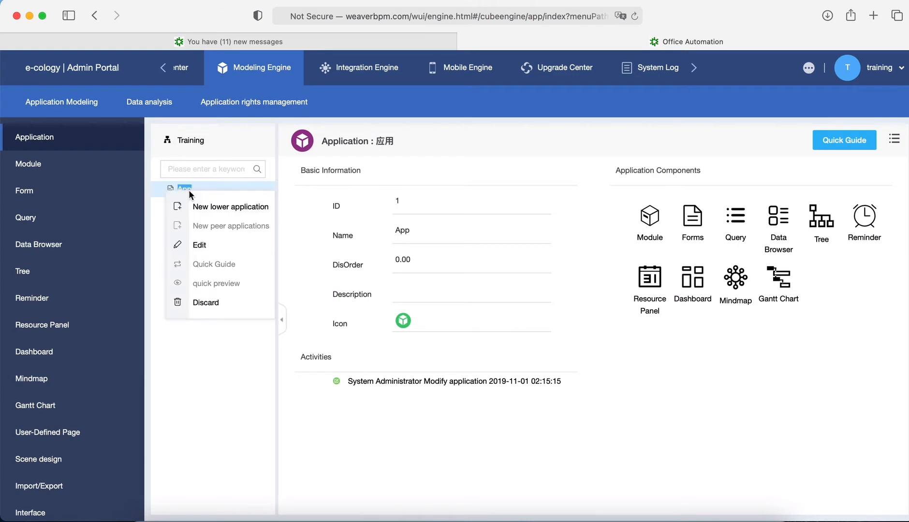
left_click(209, 208)
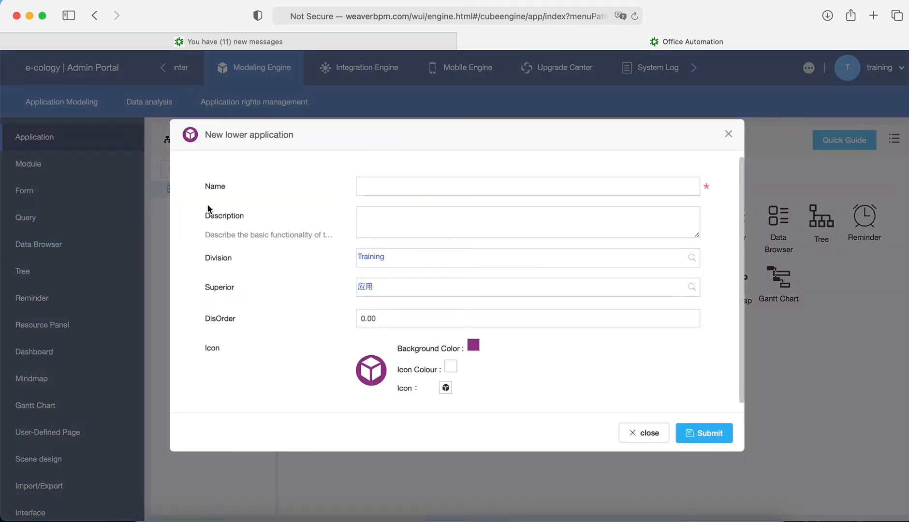
left_click(399, 188)
type("Product")
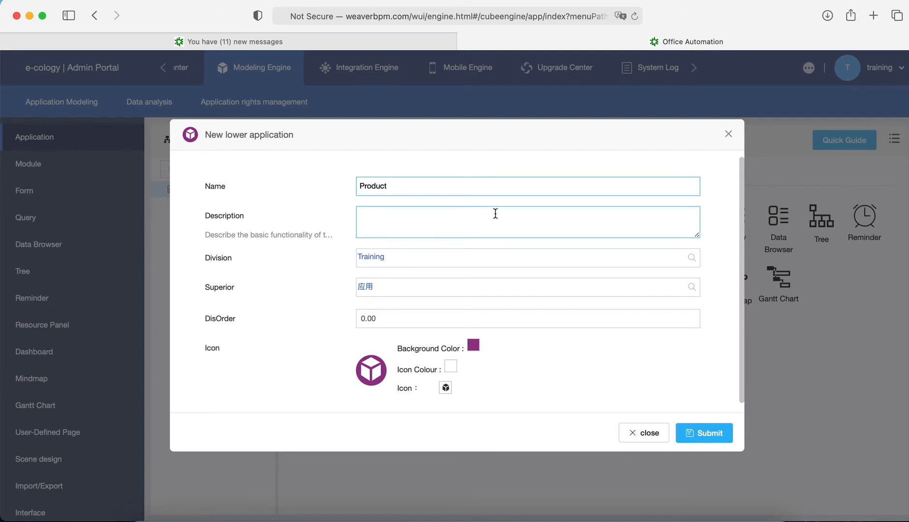
type(" Demo")
left_click(484, 236)
type("This is for ")
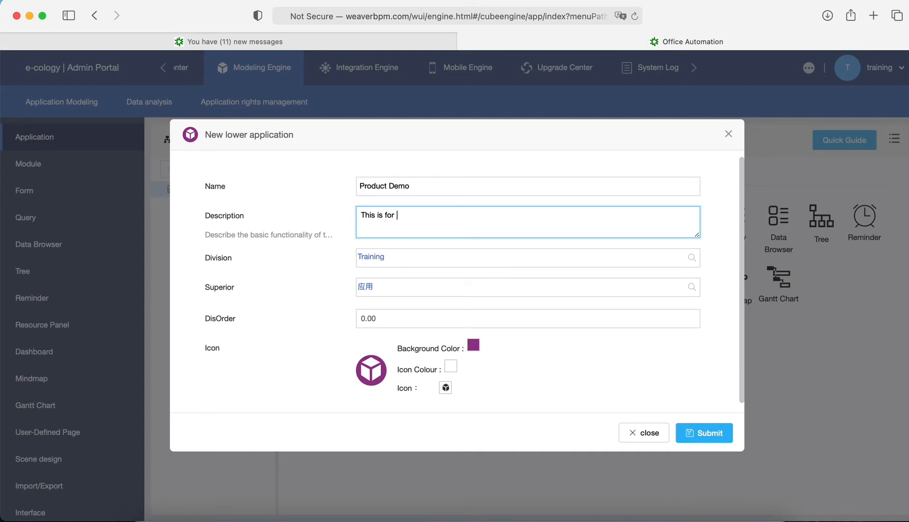
type("product demo")
- Give the new application a blue (0f92eb) icon background and the barcode icon, and submit it
left_click(473, 345)
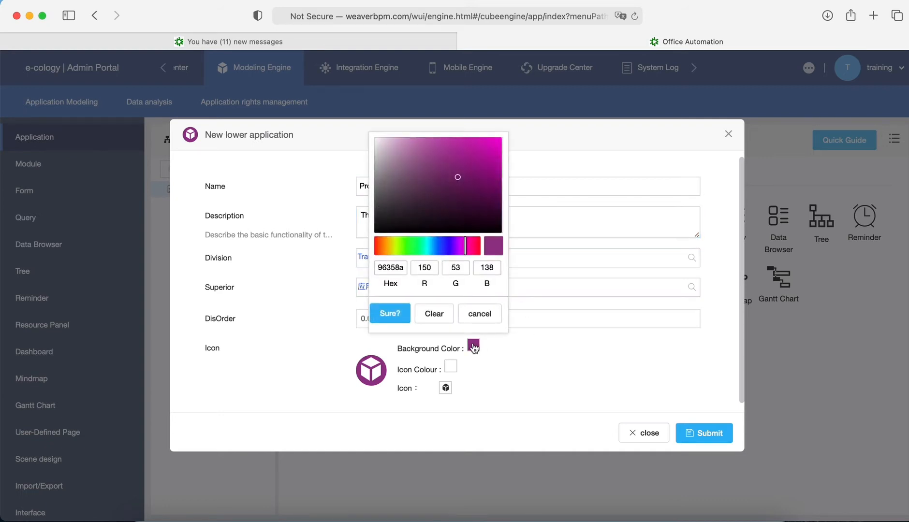
left_click(435, 248)
mouse_move(487, 170)
left_mouse_down()
mouse_move(502, 126)
mouse_move(495, 145)
left_mouse_up()
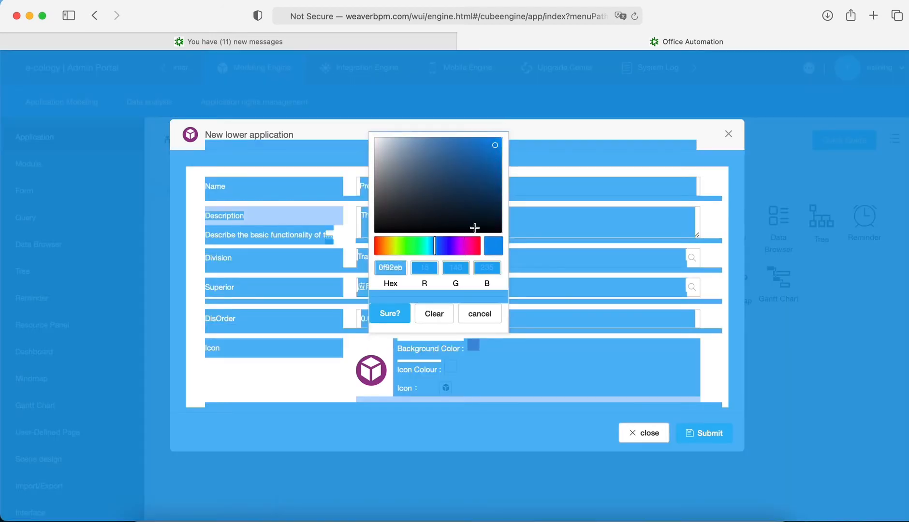
left_click(406, 317)
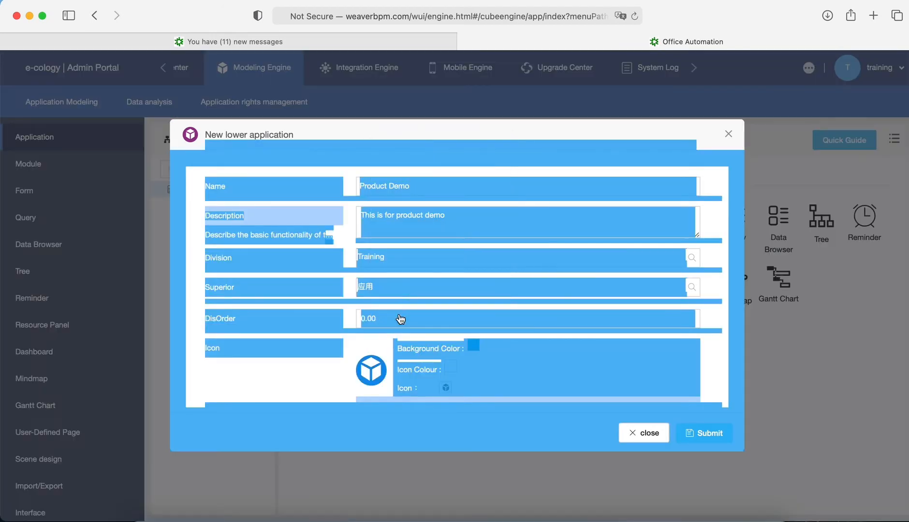
left_click(491, 357)
left_click(445, 388)
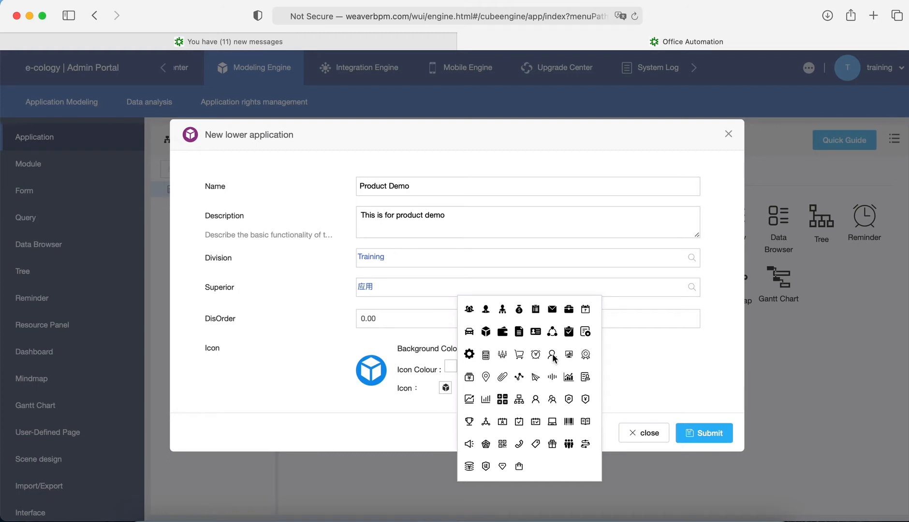
left_click(571, 419)
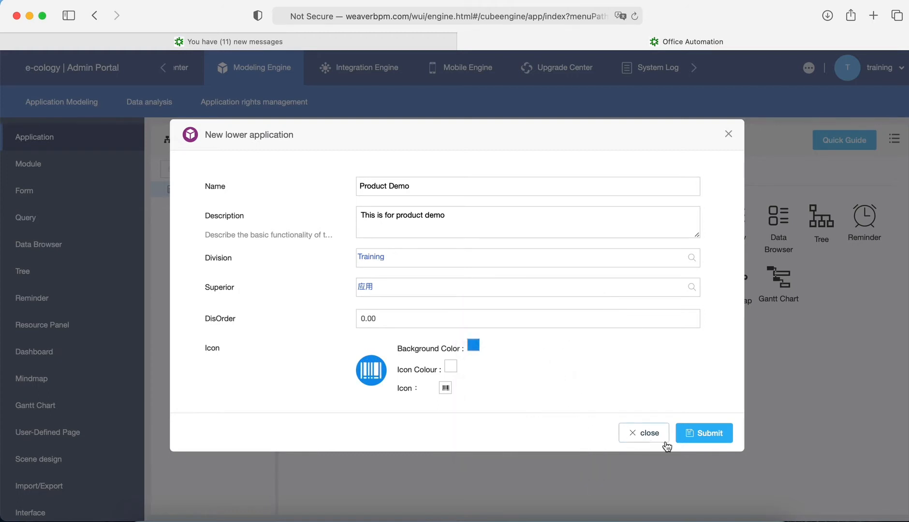
left_click(691, 436)
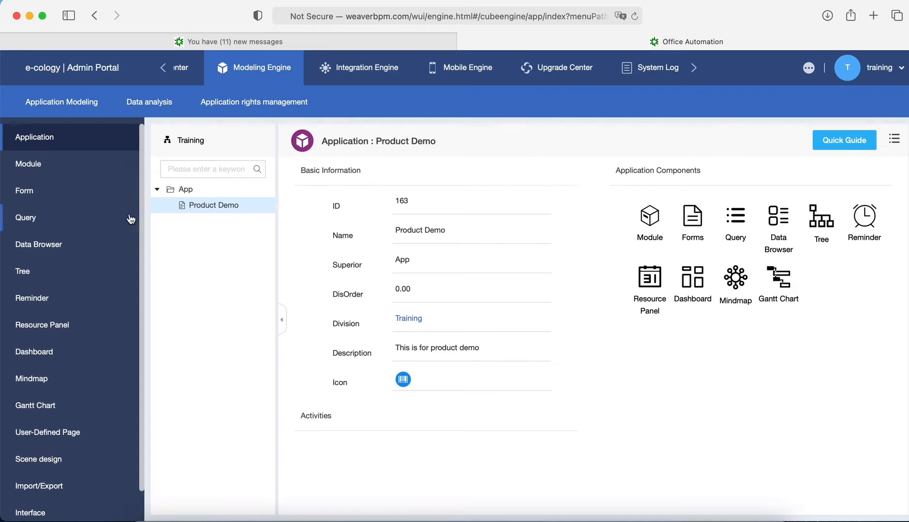
- Start a new module in the Product Demo application and name it "Product Master Data"
left_click(656, 226)
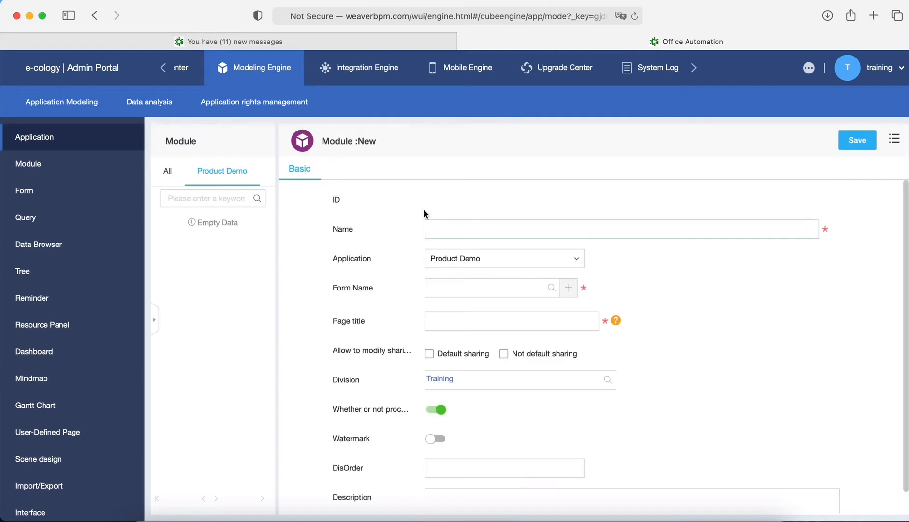
left_click(435, 231)
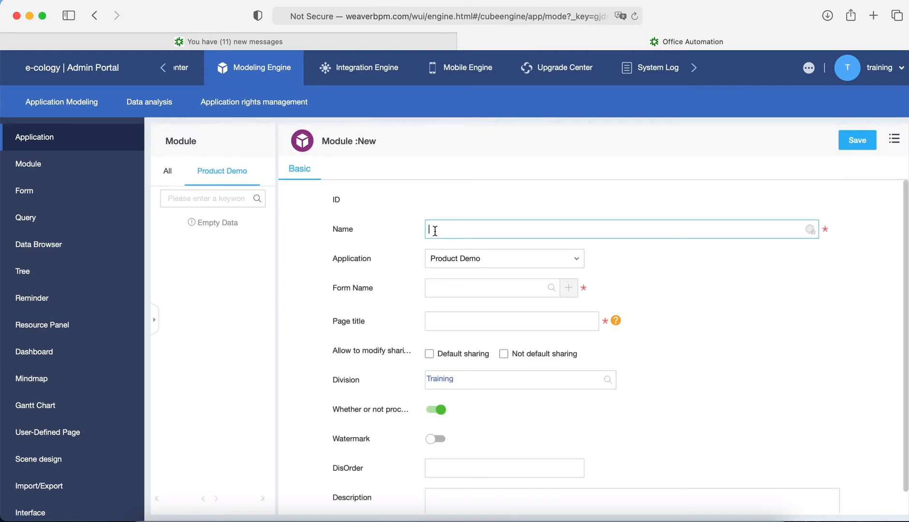
type("Product Ma")
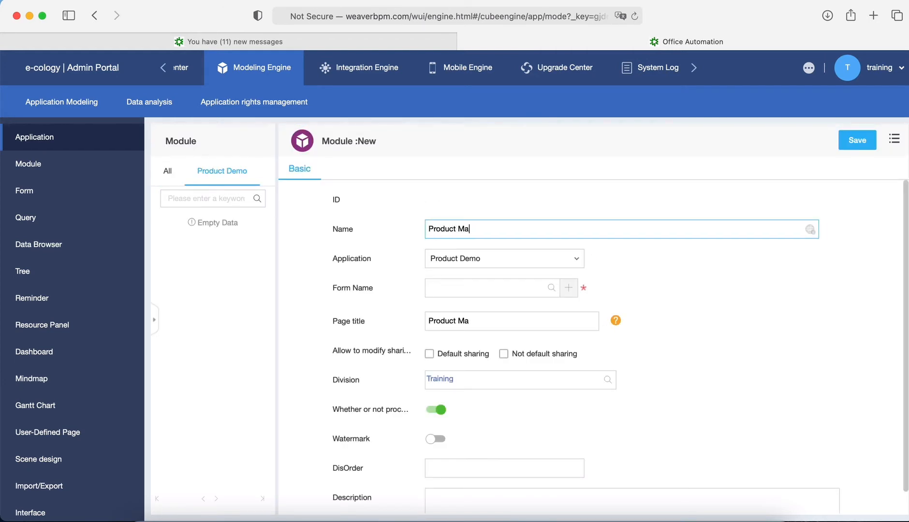
type("ster Data")
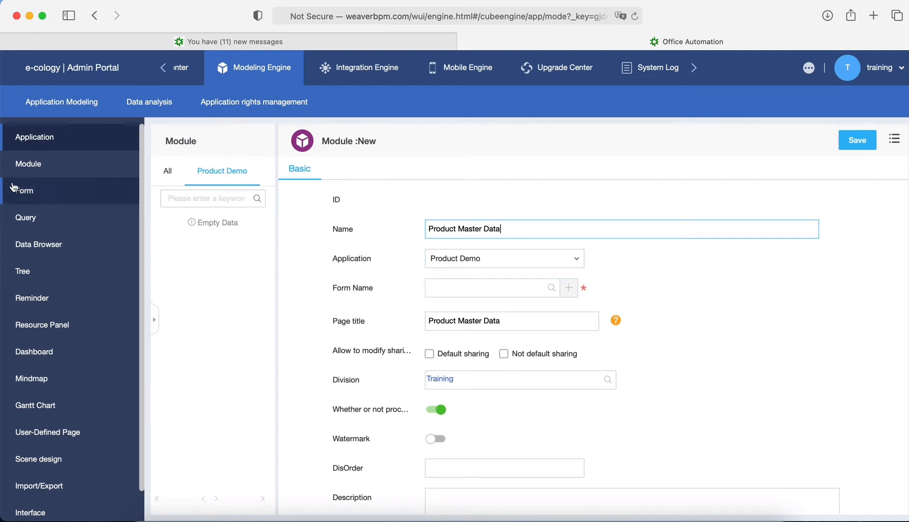
- Create the module's form "Product Master Data" with database table uf_ProductMasterDat, saving it and continuing to its details
left_click(569, 289)
type("P")
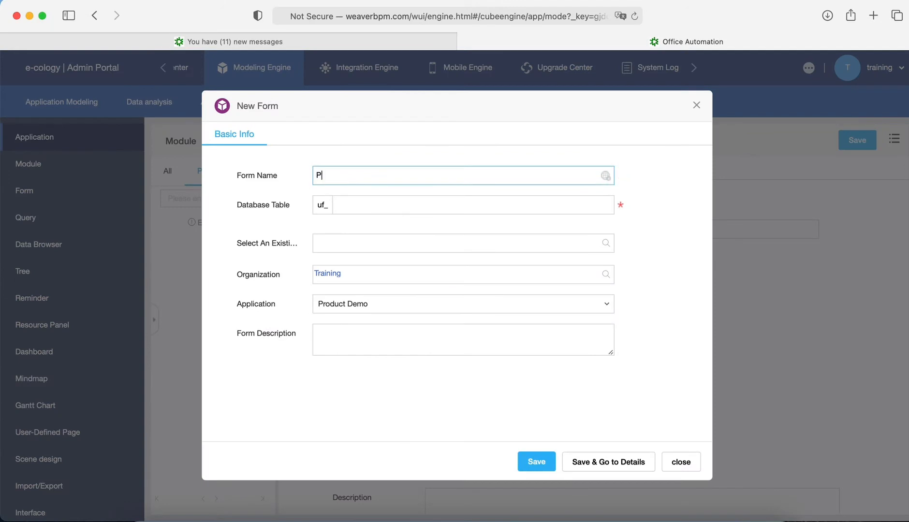
type("roduct Mas")
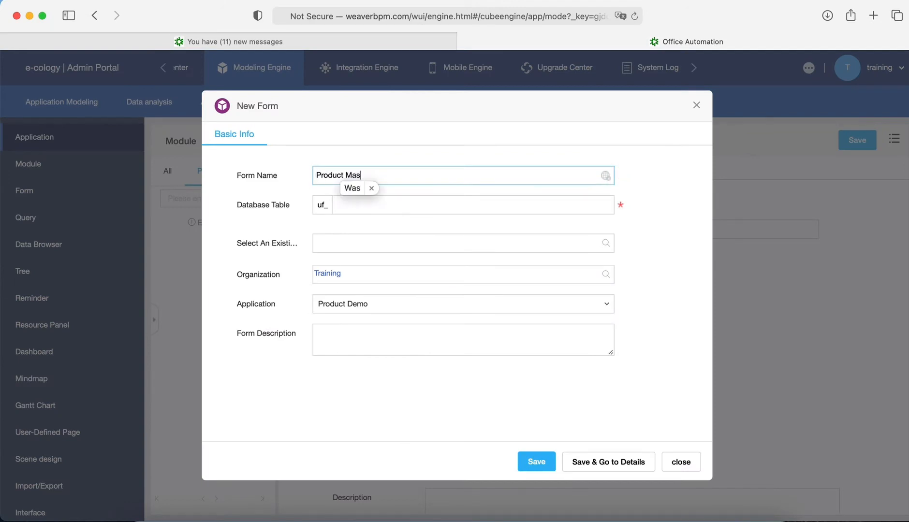
type("ter Data")
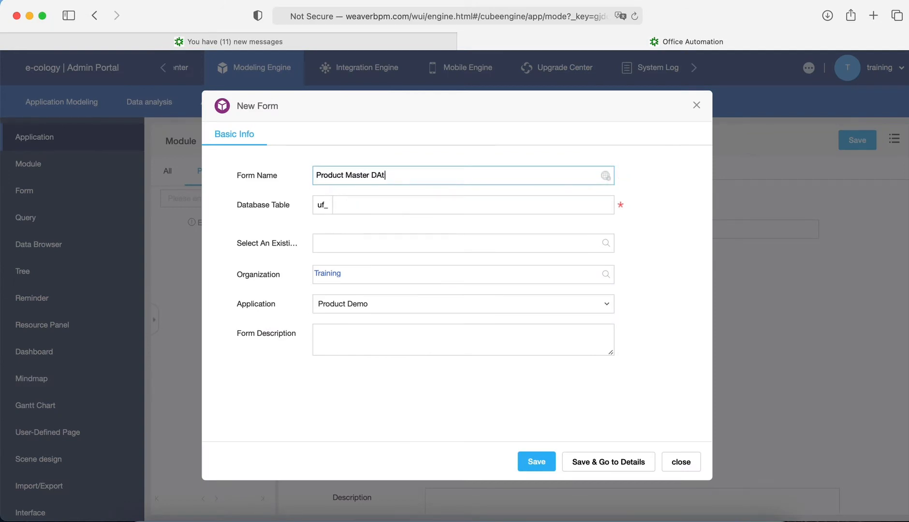
left_click(342, 202)
type("P")
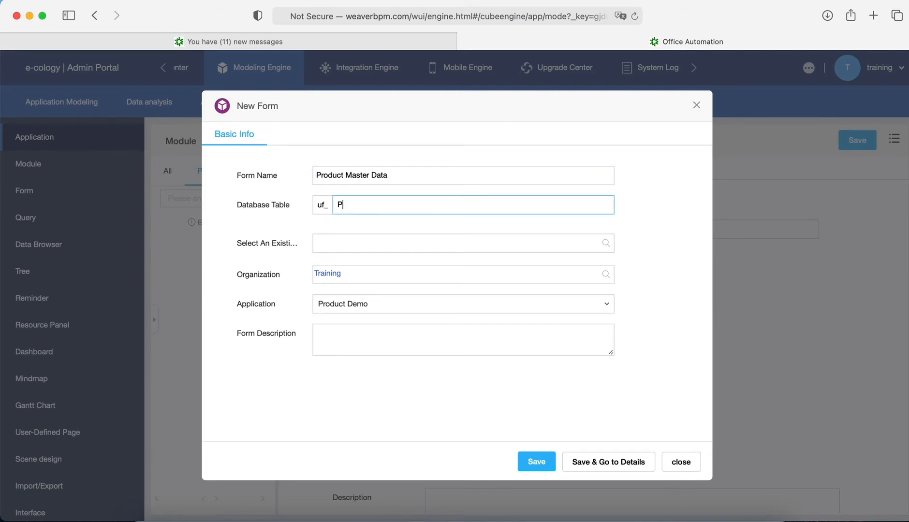
type("roductMasterDat")
left_click(584, 461)
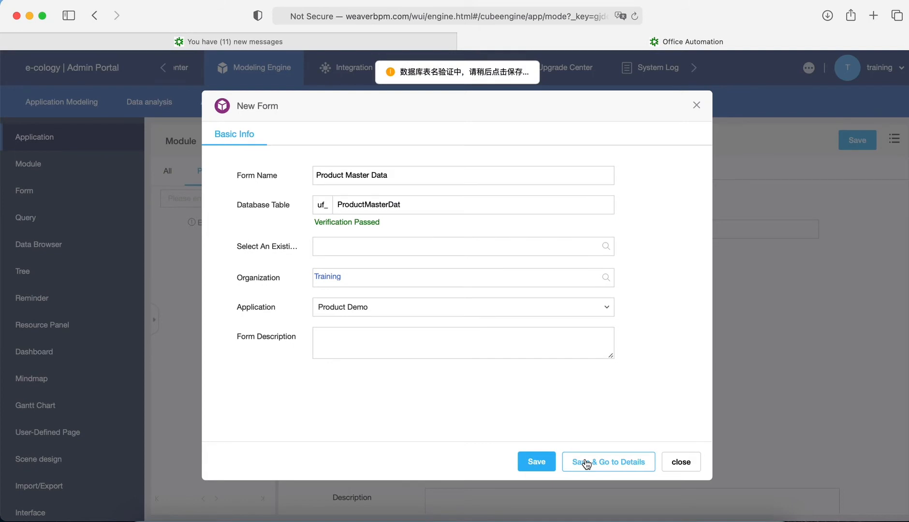
left_click(586, 462)
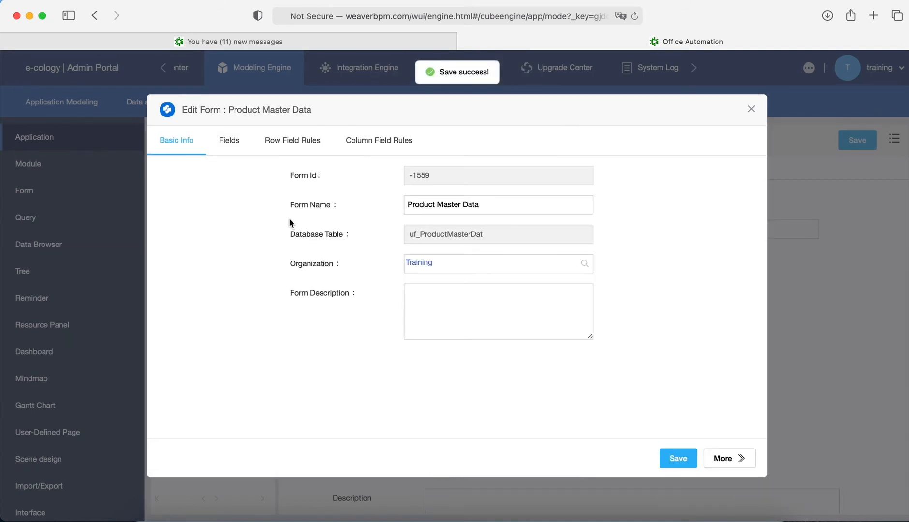
- Open batch editing of the form's fields and add four blank rows to the main table
left_click(234, 145)
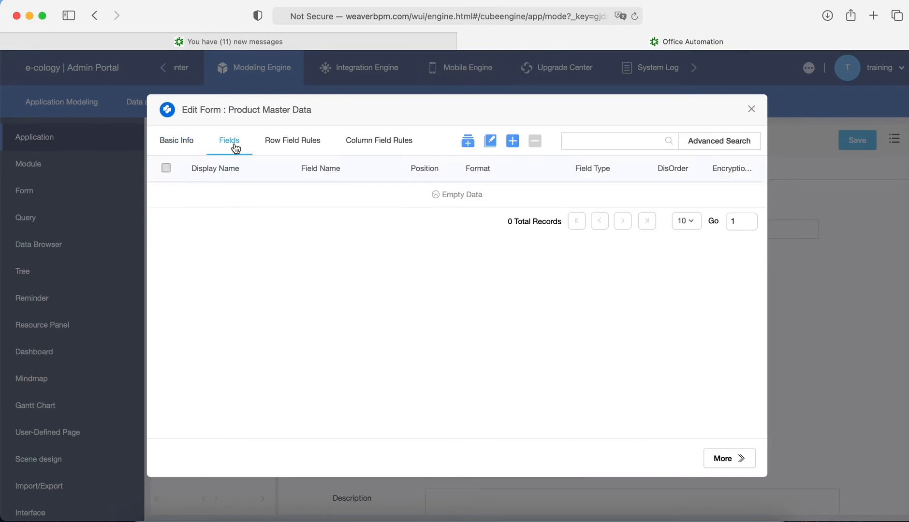
left_click(468, 141)
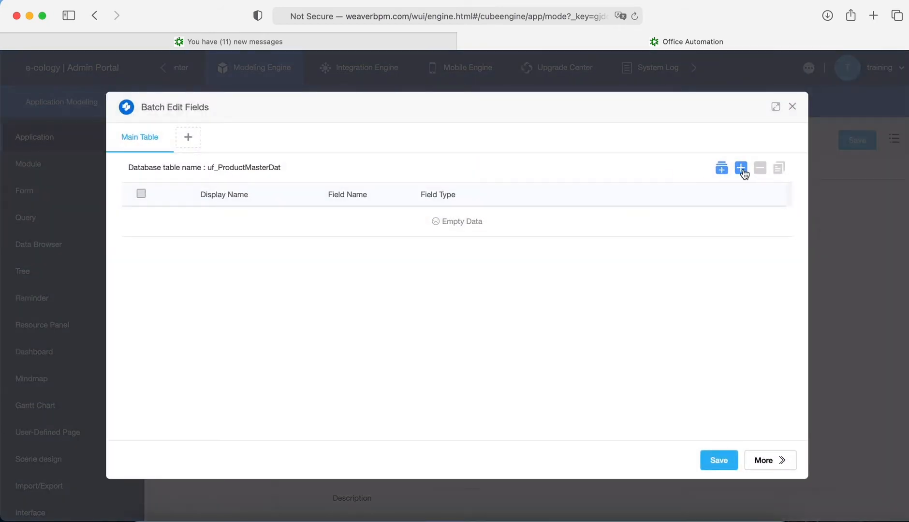
left_click(744, 173)
left_click(744, 173)
left_click(743, 173)
left_click(744, 173)
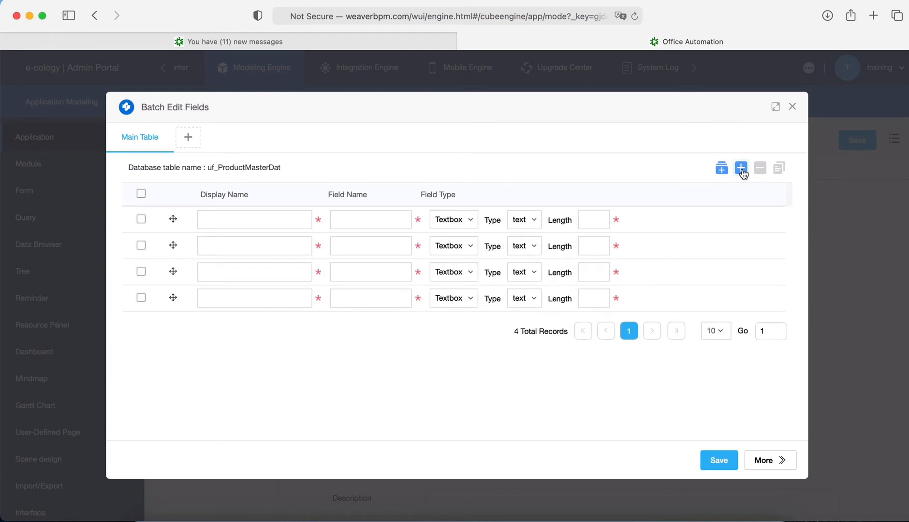
- Set the display names of the first two fields to "Product ID" and "Product Name"
left_click(242, 219)
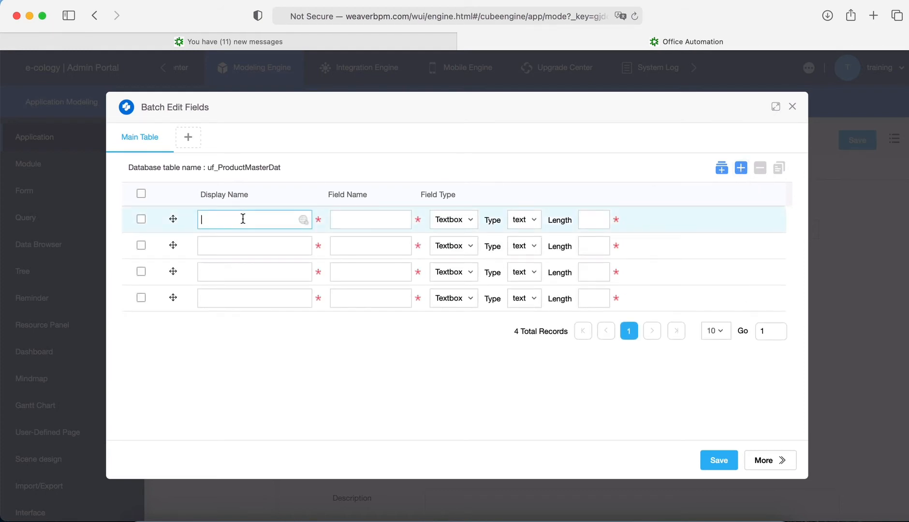
type("Product ID")
left_click(241, 247)
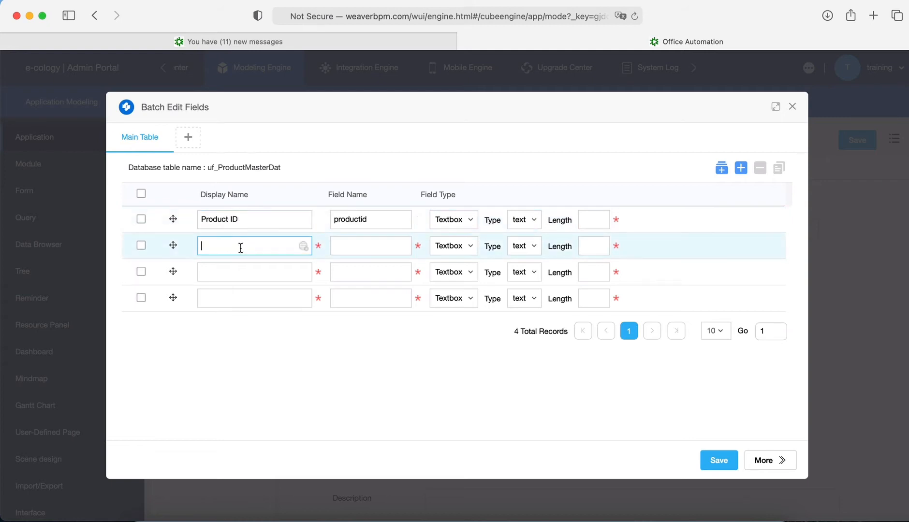
type("pRO")
key("BackSpace")
key("BackSpace")
key("BackSpace")
type("Product Name")
- Set the display names of the third and fourth fields to "Product Description" and "Photos"
left_click(233, 278)
type("Produc")
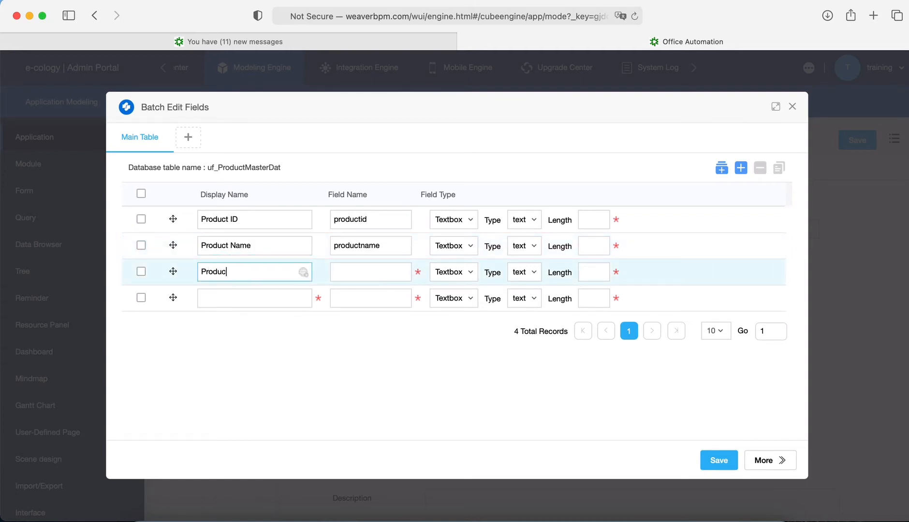
type("t Dec")
type("cription")
left_click(225, 299)
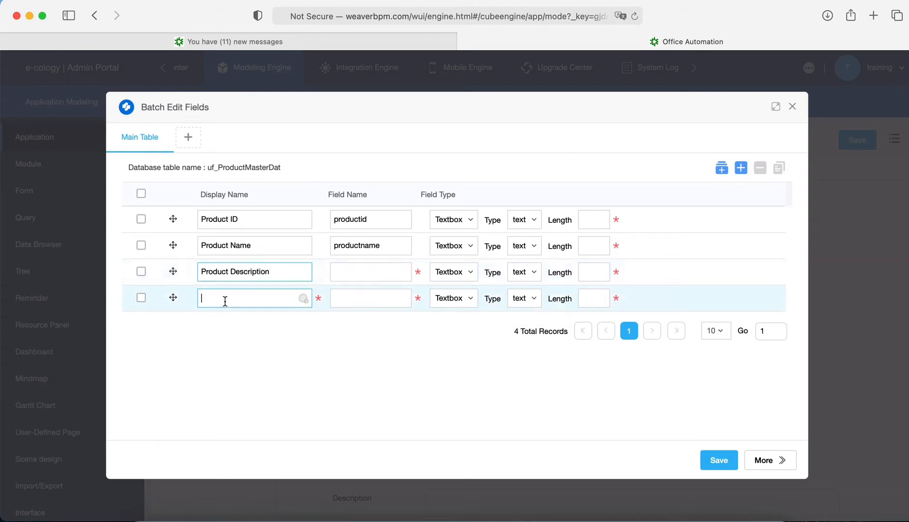
type("Photos")
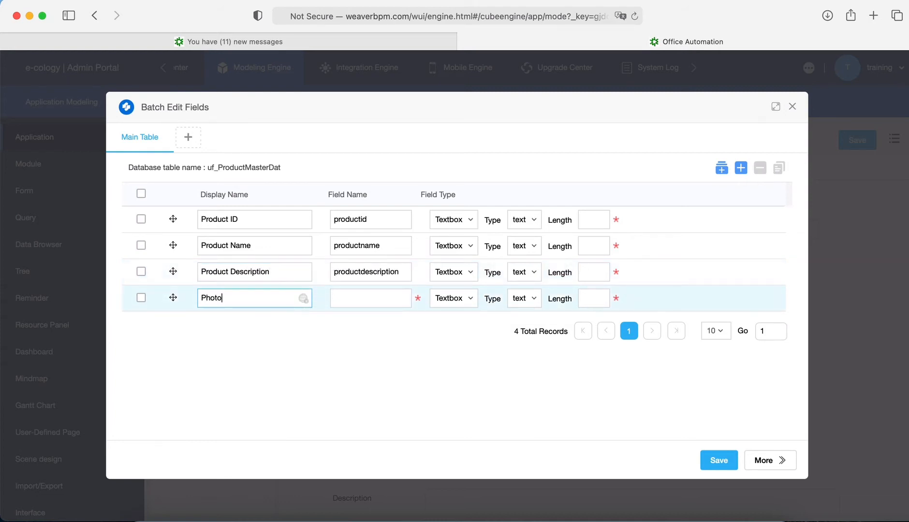
left_click(274, 339)
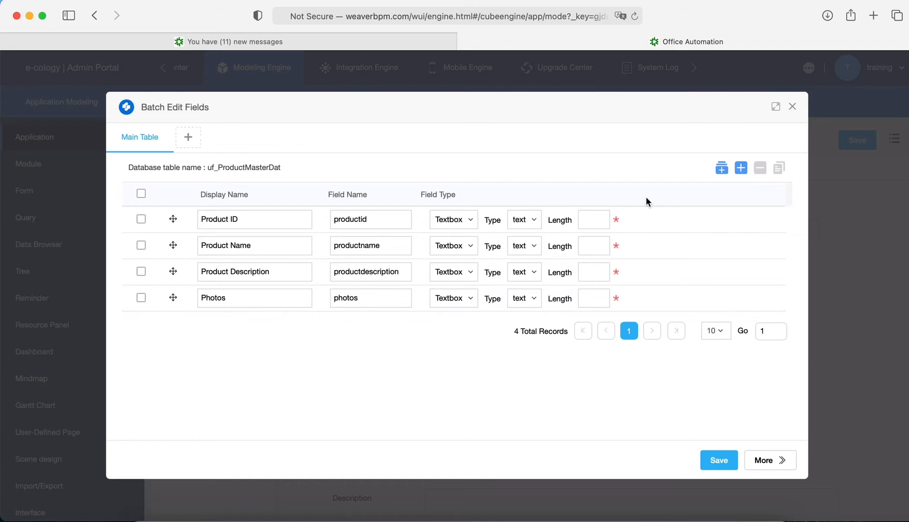
- Add three more rows to the main table and set the fifth field's display name to "Cost"
left_click(740, 168)
left_click(740, 167)
left_click(740, 167)
left_click(204, 324)
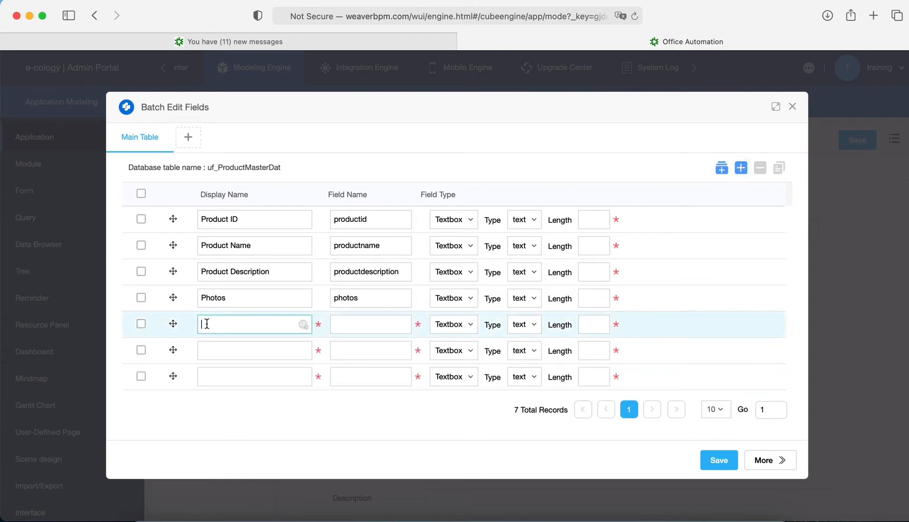
type("Cost")
- Set the display names of the sixth and seventh fields to "Sales Price" and "Available Qty"
left_click(224, 351)
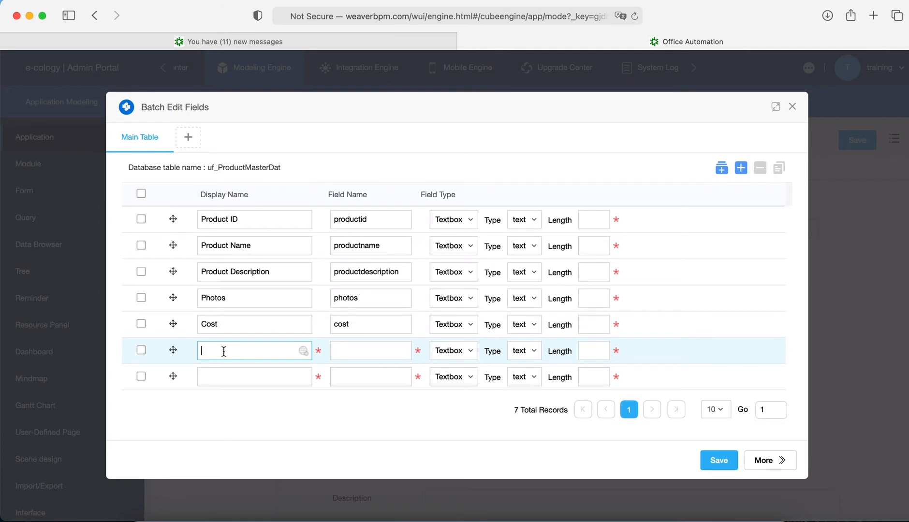
type("Sales Price")
left_click(248, 375)
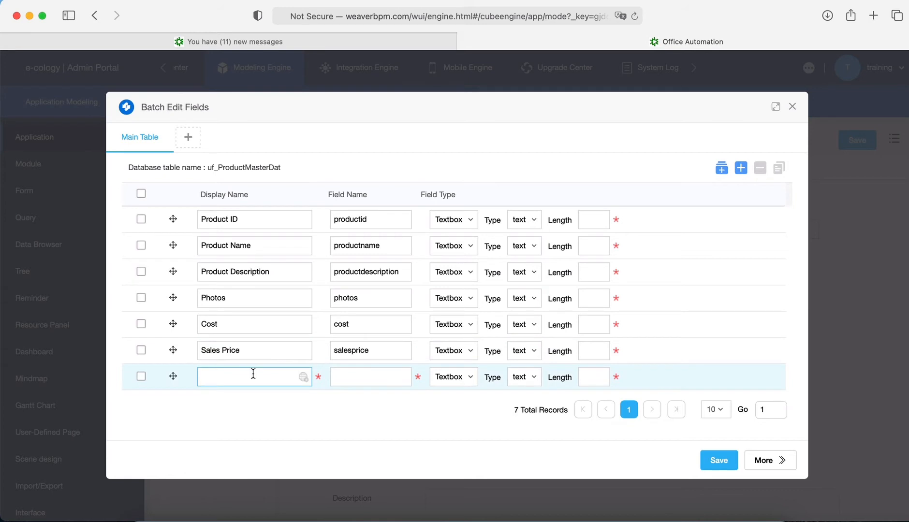
type("AvailableQ")
key("BackSpace")
type("Qty")
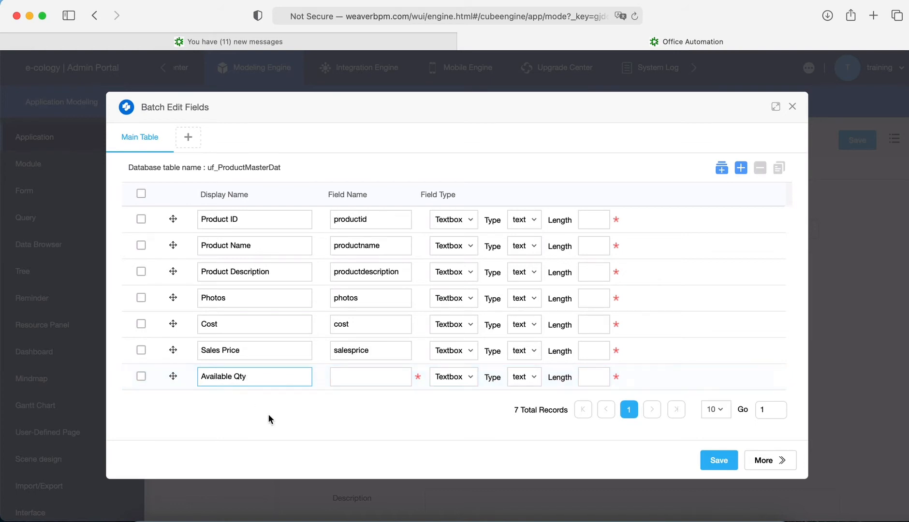
left_click(268, 413)
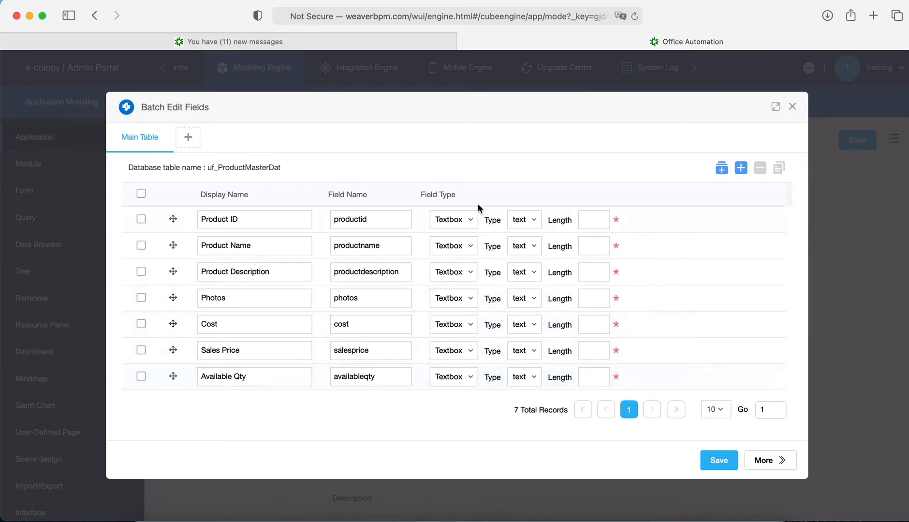
- Set the text lengths of Product ID, Product Name and Product Description to 100, 200 and 300
left_click(586, 225)
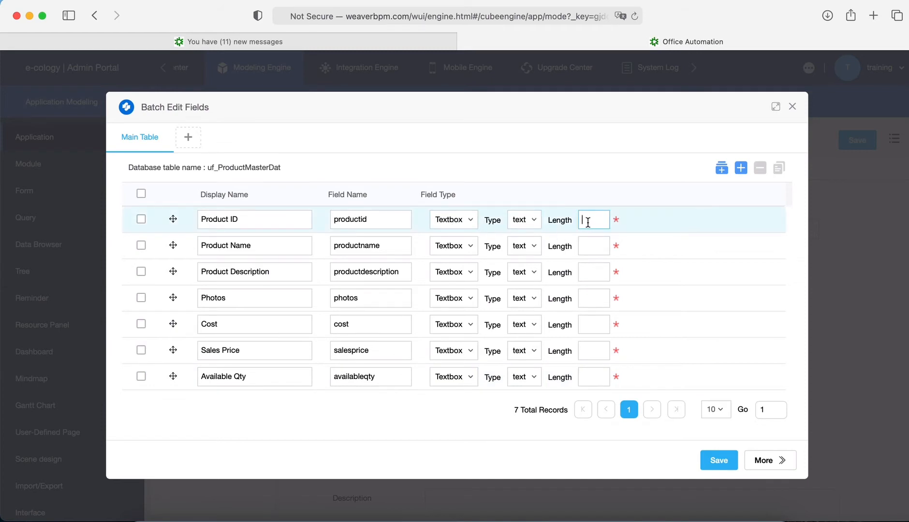
type("100")
left_click(586, 248)
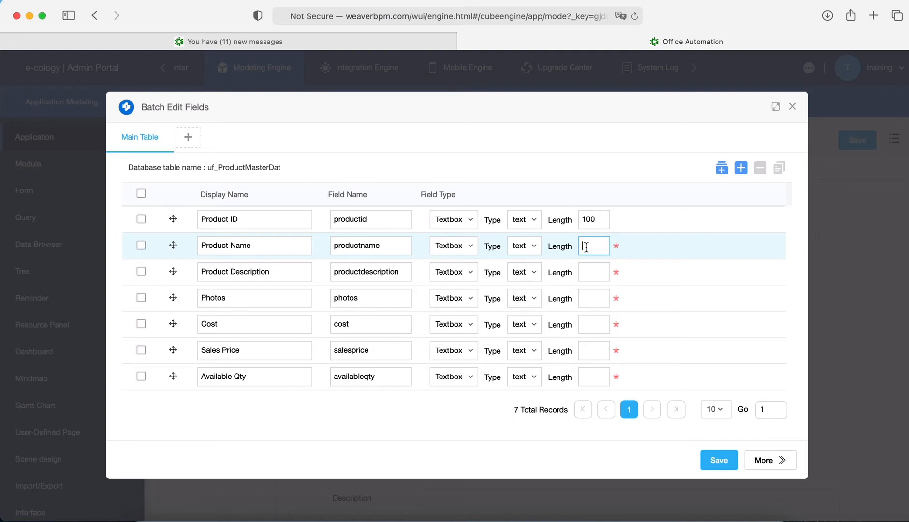
type("200")
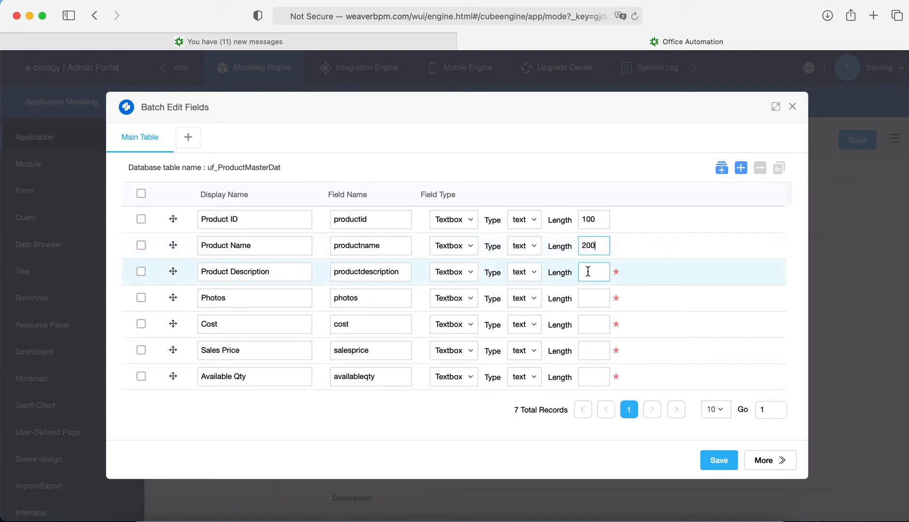
left_click(591, 272)
type("300")
- Change the Photos field to an Attachment upload of the Upload Image type, keeping picture width and height at 100
left_click(470, 305)
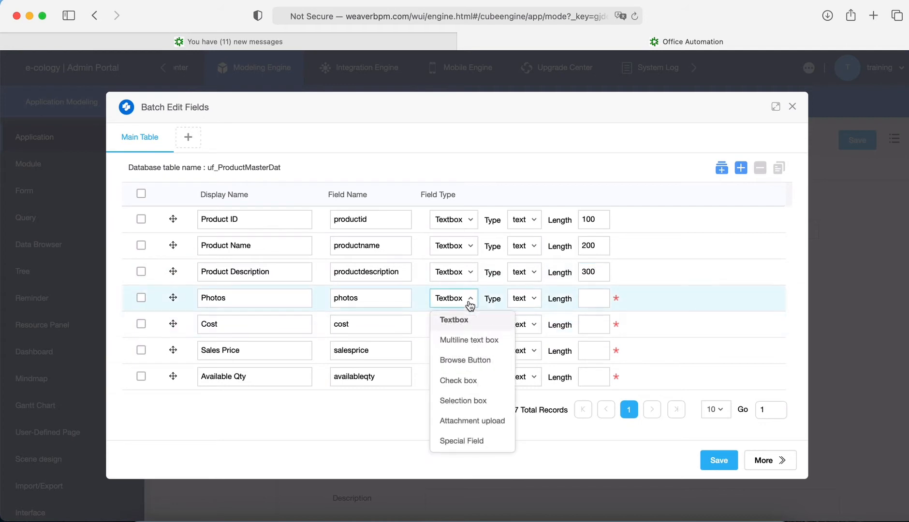
left_click(479, 421)
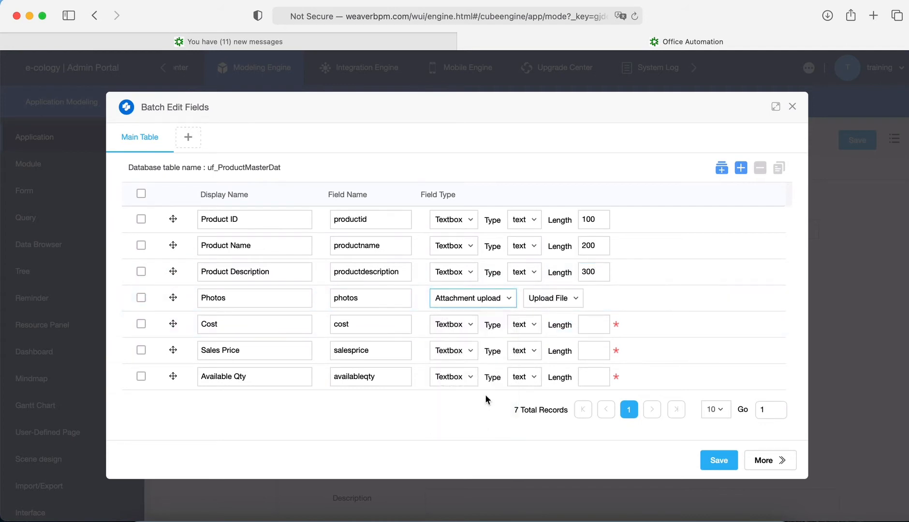
left_click(556, 300)
left_click(564, 342)
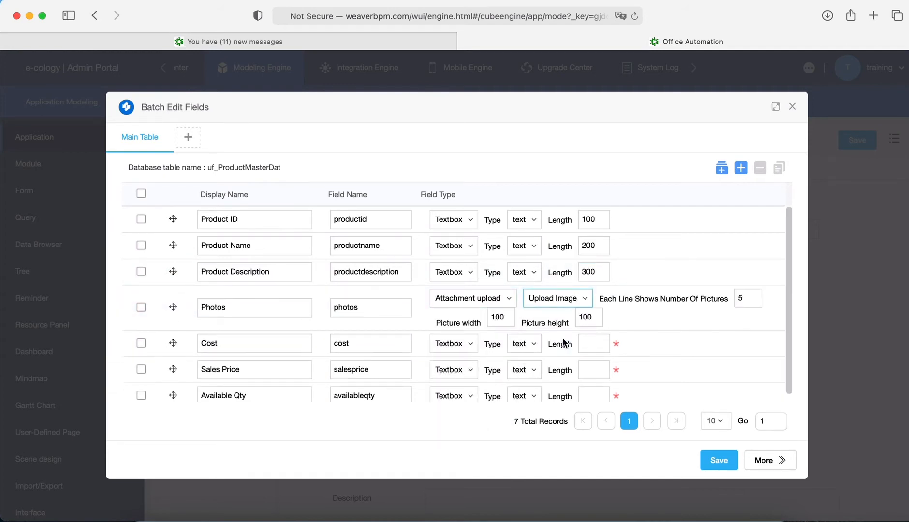
left_click(493, 318)
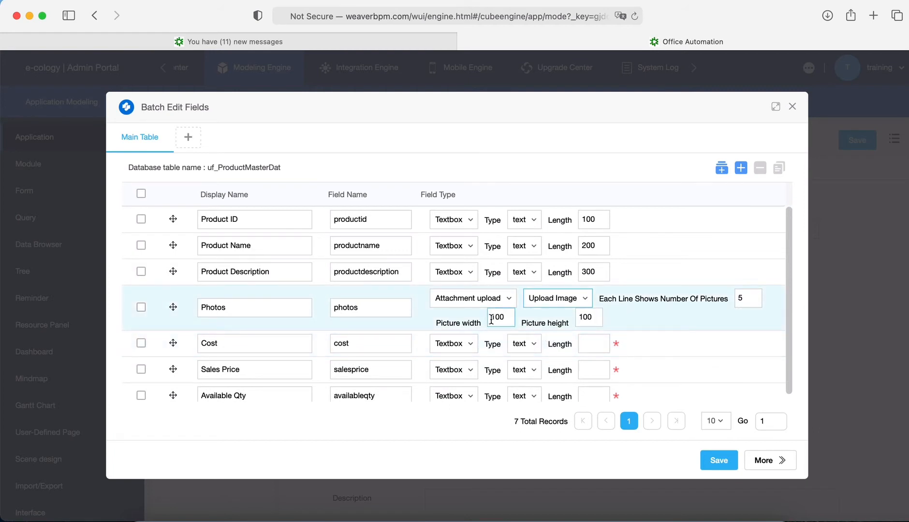
left_click(580, 321)
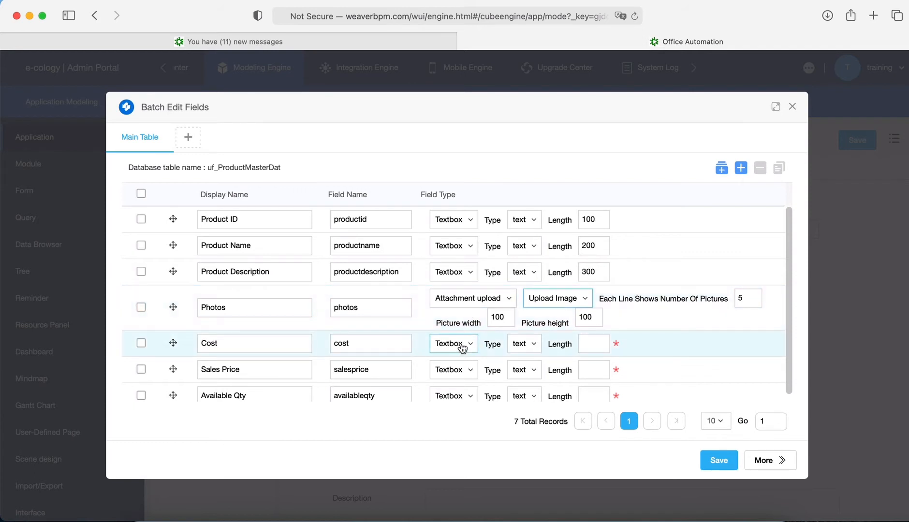
- Set the type of the Cost and Sales Price fields to Float with two decimals
left_click(524, 345)
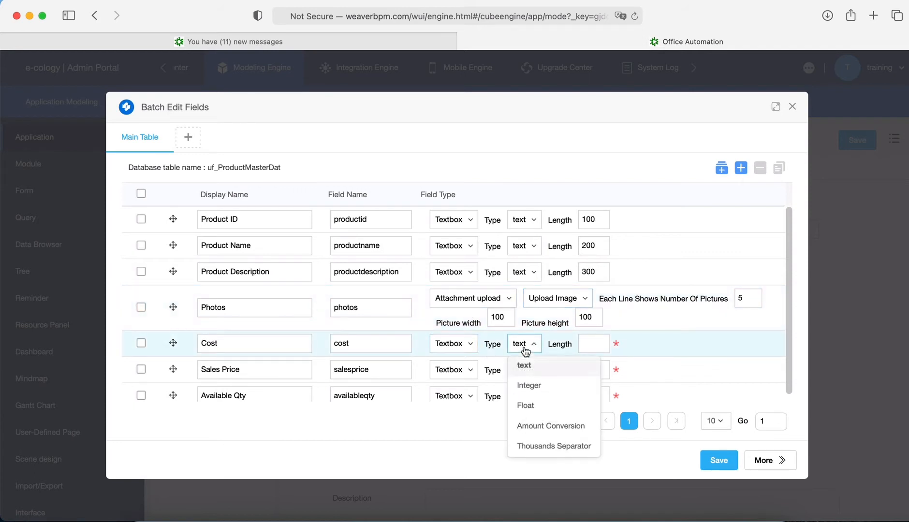
left_click(526, 405)
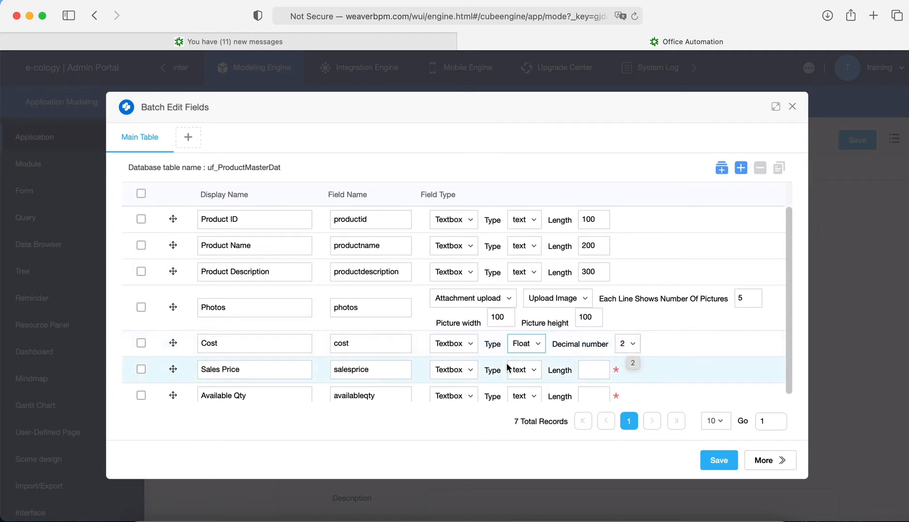
left_click(462, 375)
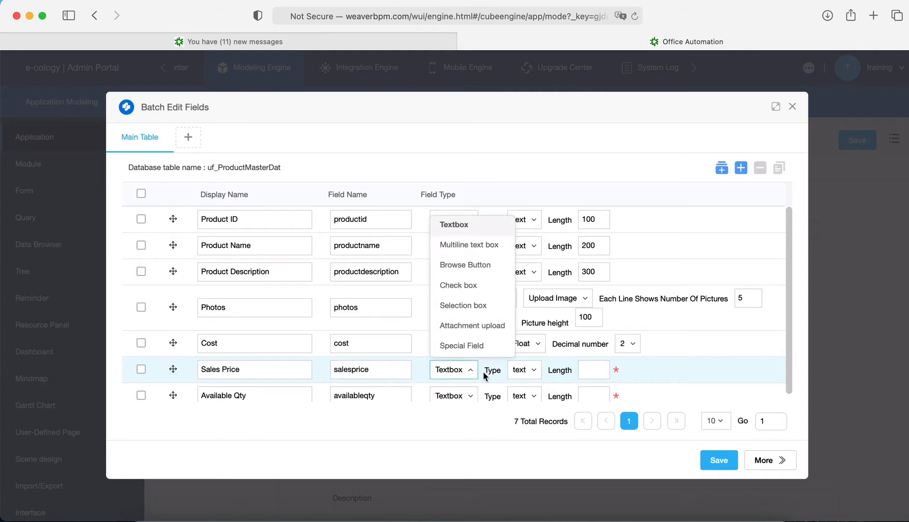
left_click(530, 376)
left_click(534, 430)
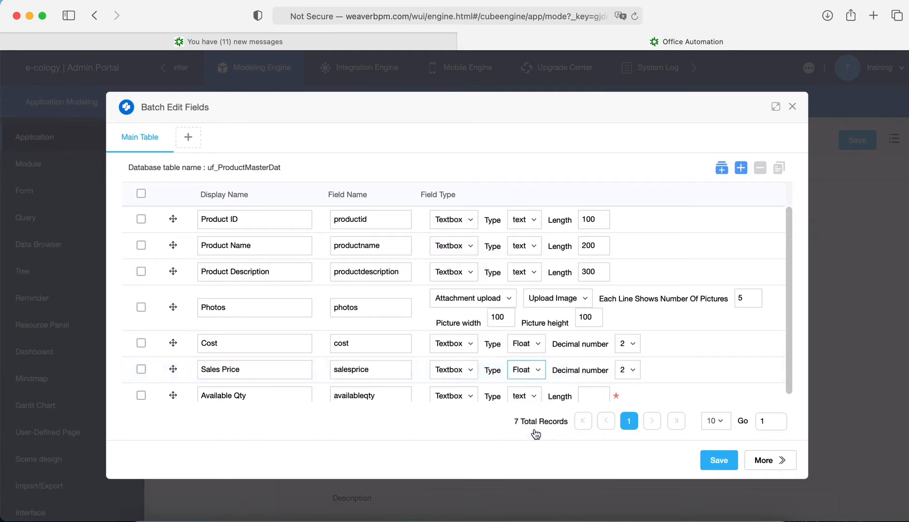
- Set the type of the Available Qty field to Integer
scroll(474, 355, "down", 1)
left_click(526, 389)
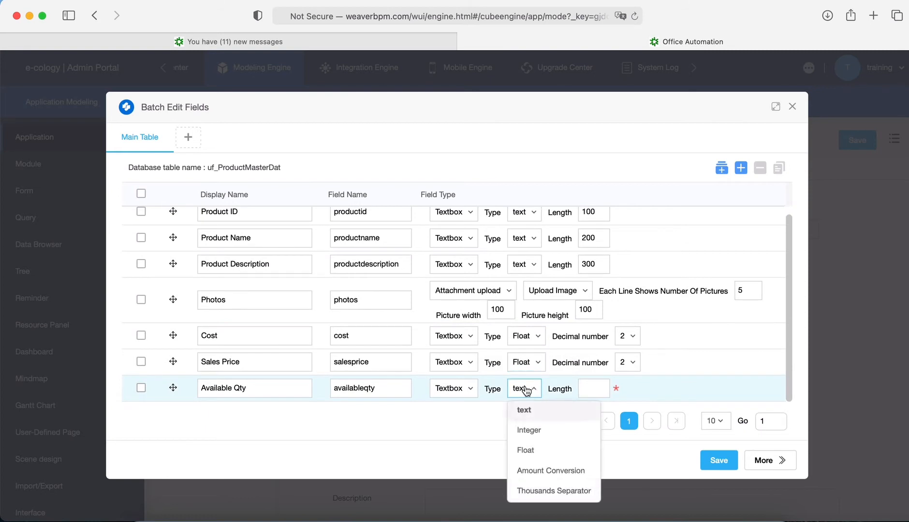
left_click(531, 429)
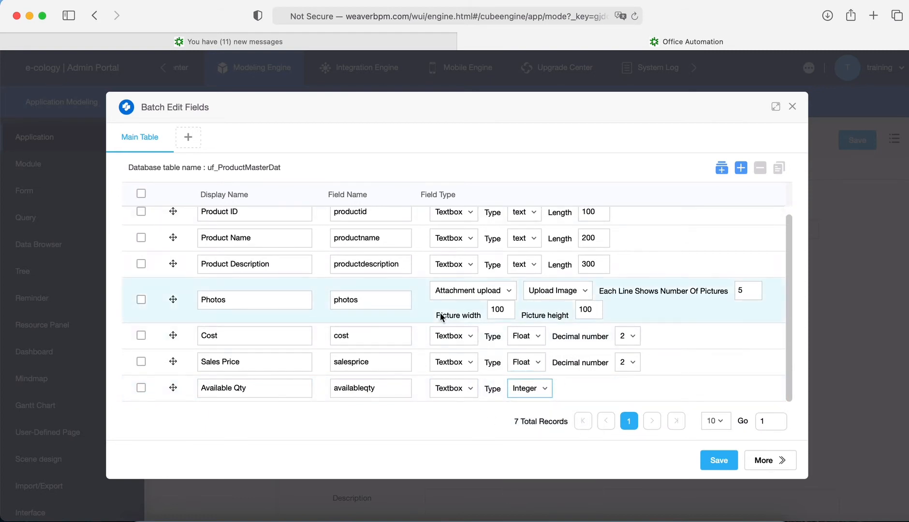
scroll(441, 318, "up", 1)
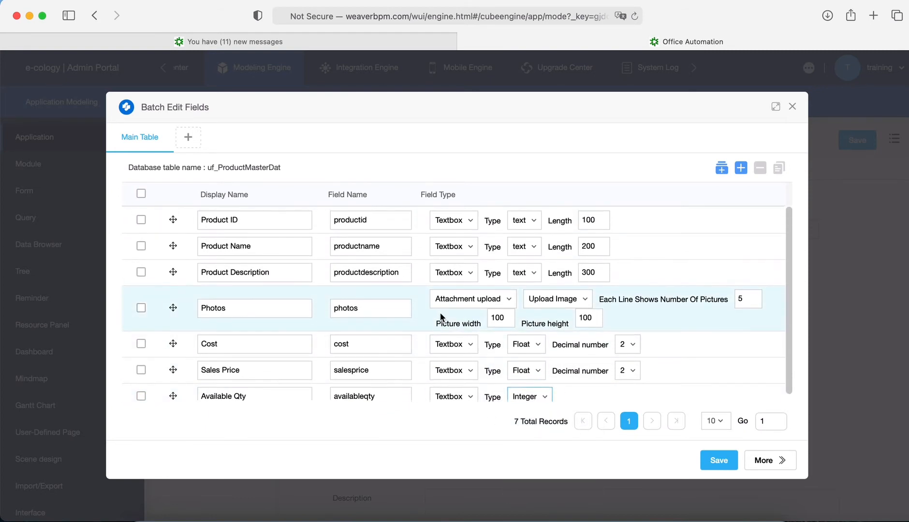
- Save the batch-edited fields, close the form editor and save the Product Master Data module
left_click(715, 463)
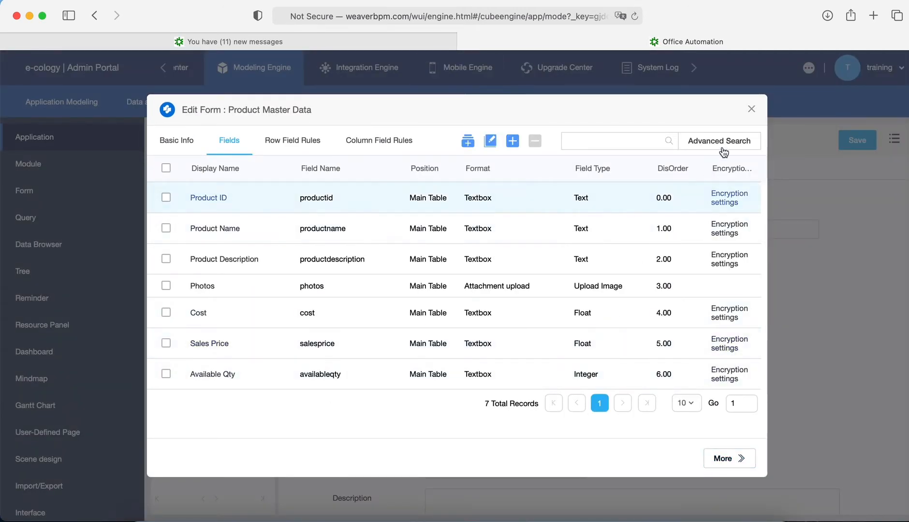
left_click(751, 109)
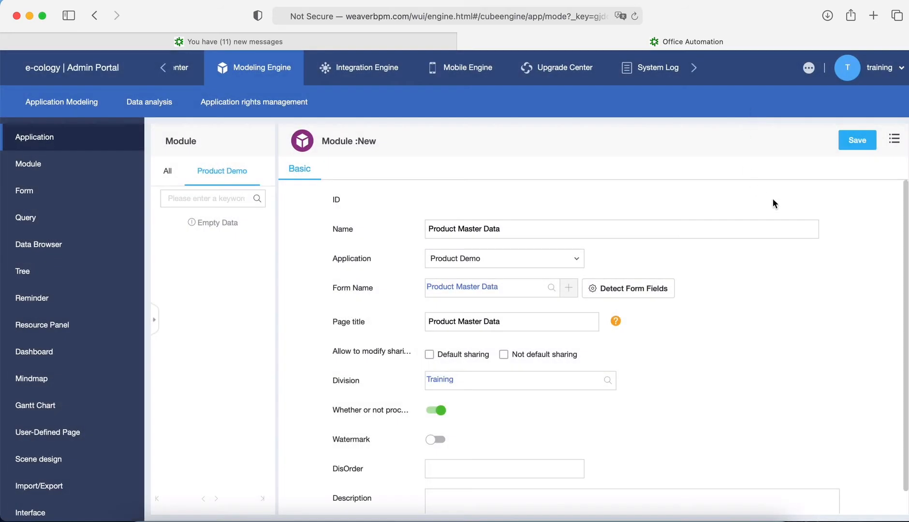
left_click(858, 141)
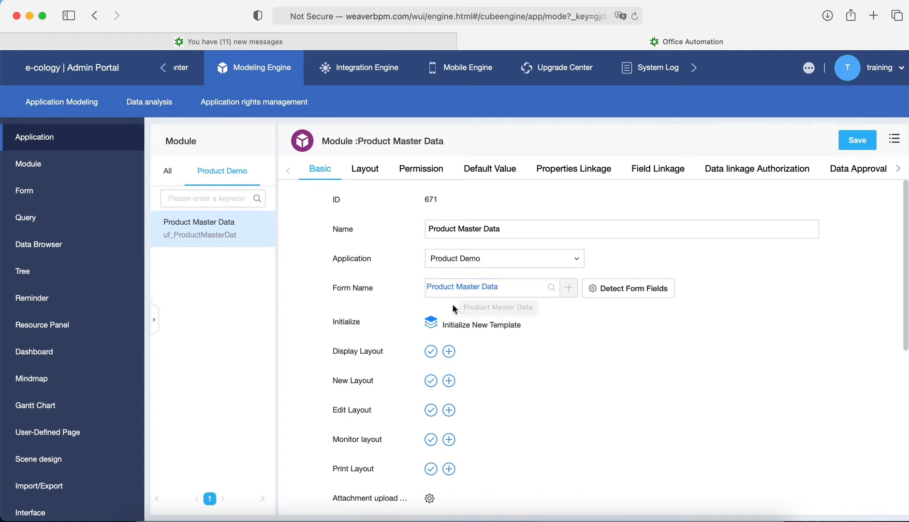
- Initialize a New-type template with one field per row, all fields displayed, editable and required, in the Blue style
left_click(436, 325)
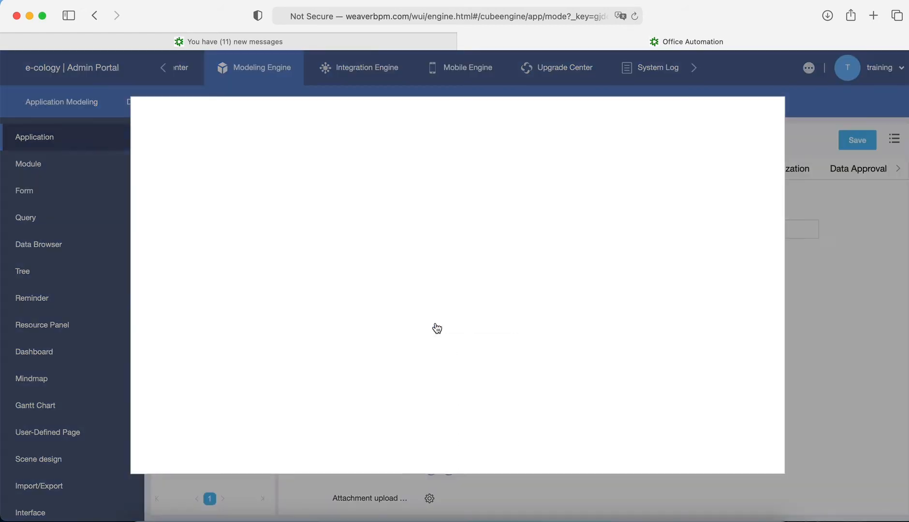
left_click(300, 264)
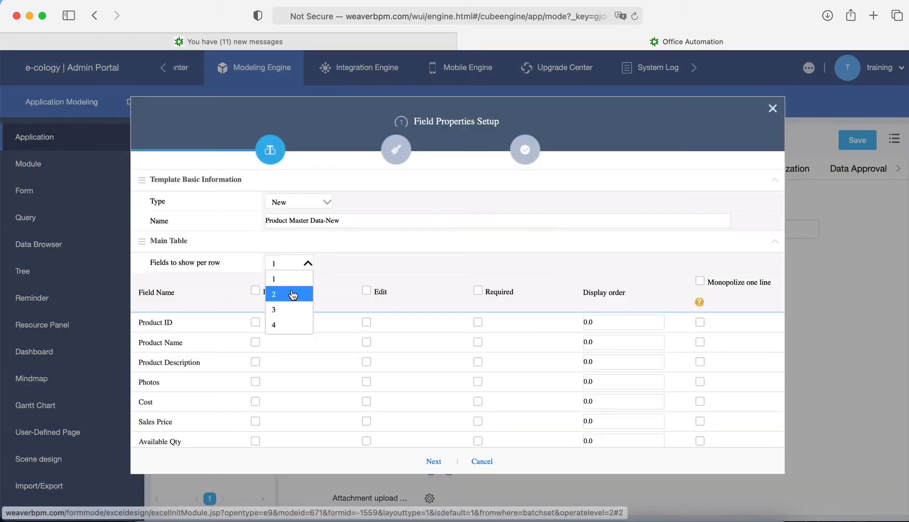
left_click(288, 280)
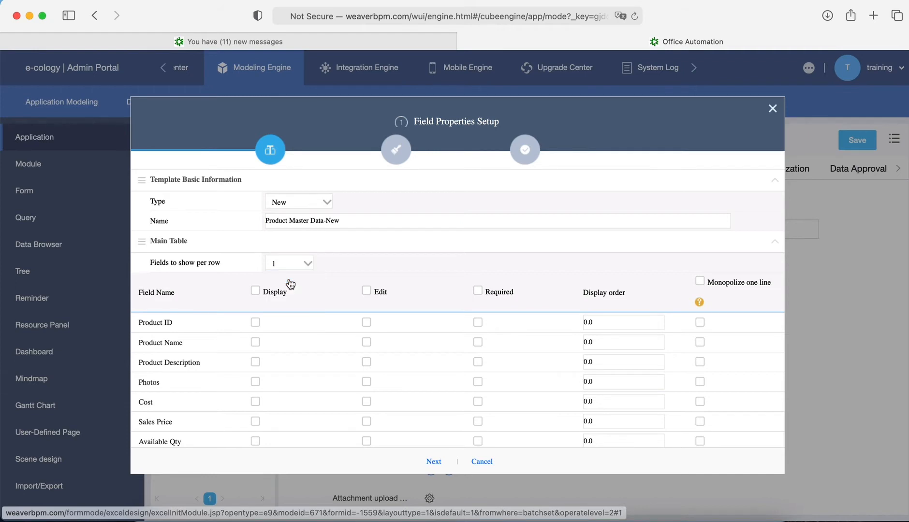
left_click(256, 290)
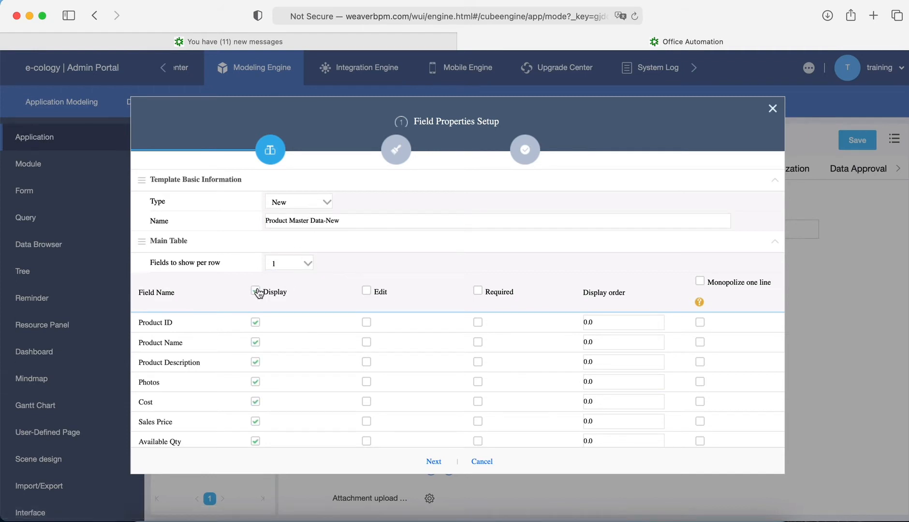
left_click(367, 291)
scroll(406, 340, "down", 1)
left_click(478, 287)
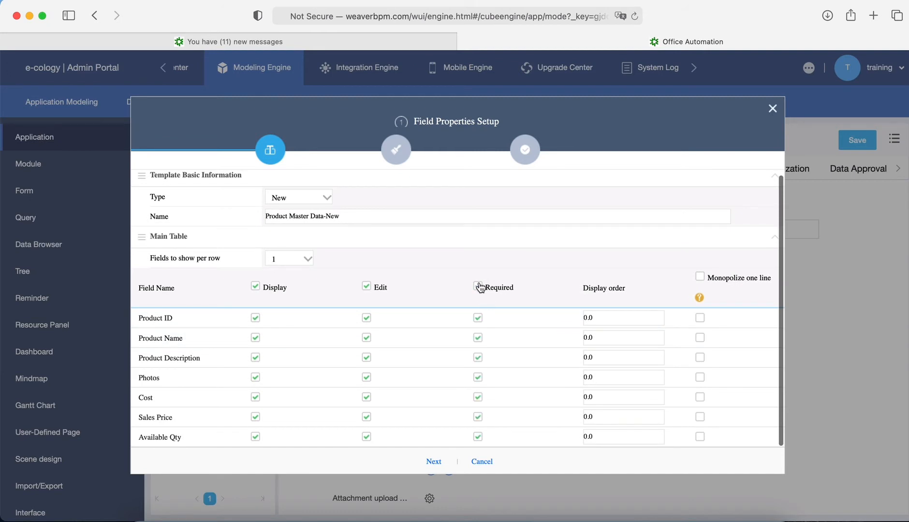
left_click(434, 462)
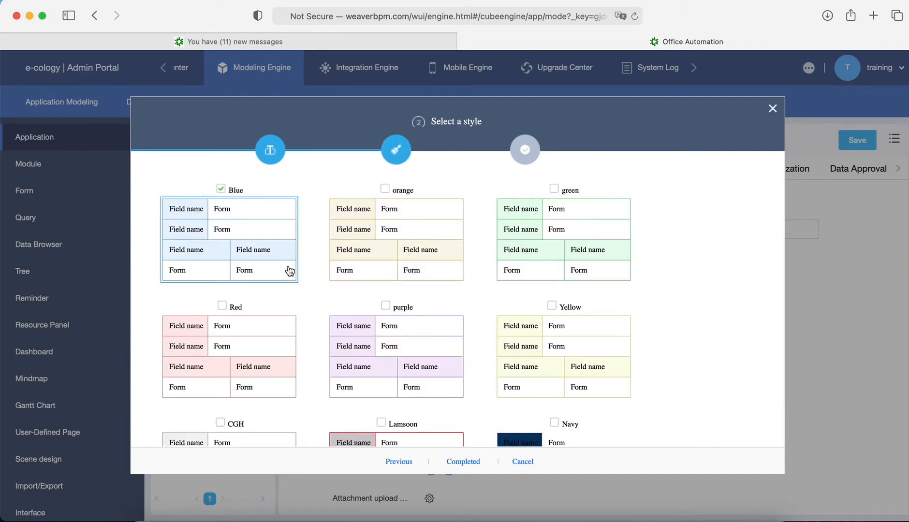
left_click(477, 462)
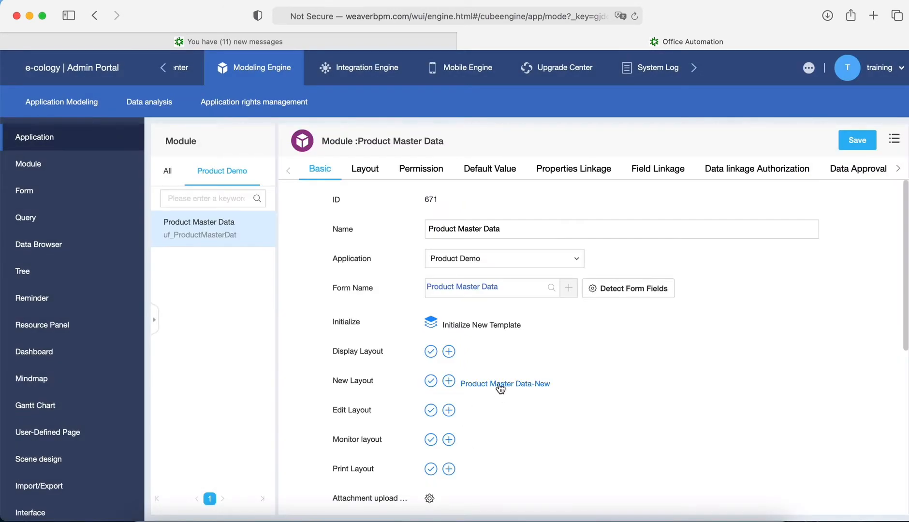
- Open the Product Master Data-New layout and examine its label cells, field cells and rows 2 to 8, including the Photos row
left_click(499, 384)
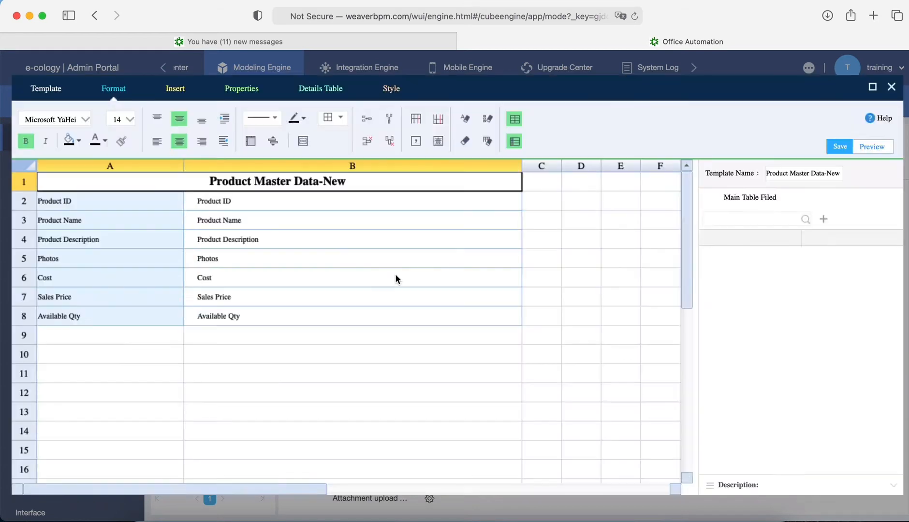
left_click_drag(222, 201, 237, 316)
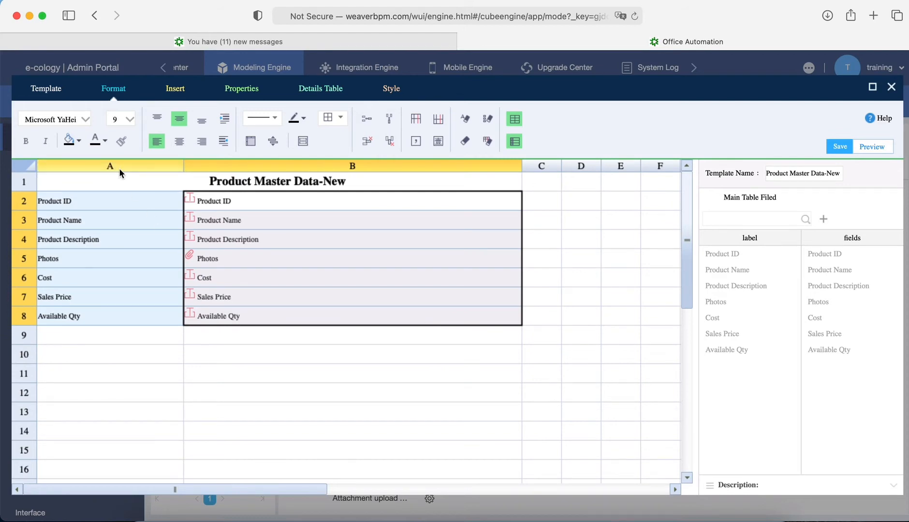
left_click(133, 257)
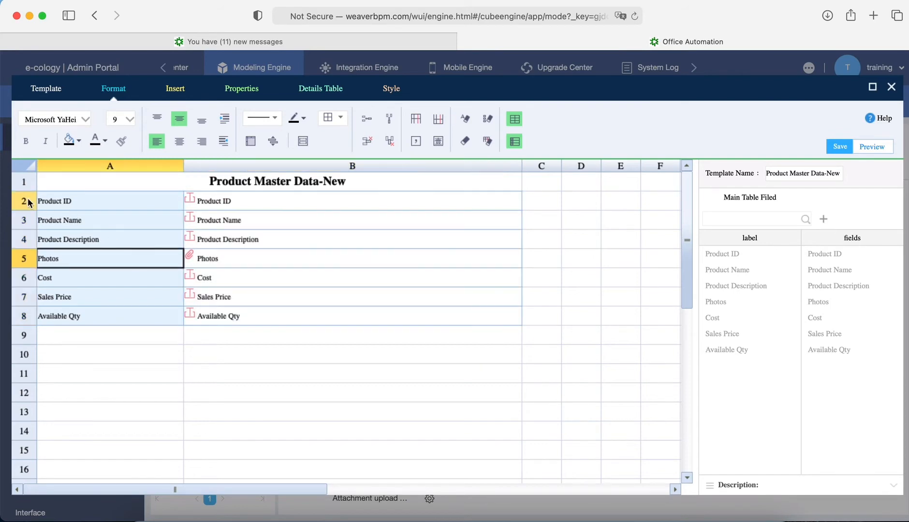
left_click_drag(29, 203, 23, 315)
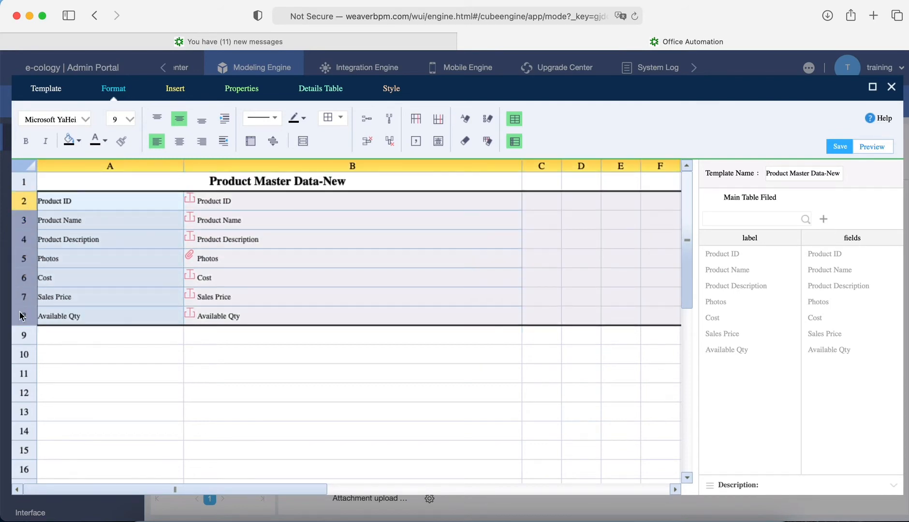
left_click(25, 260)
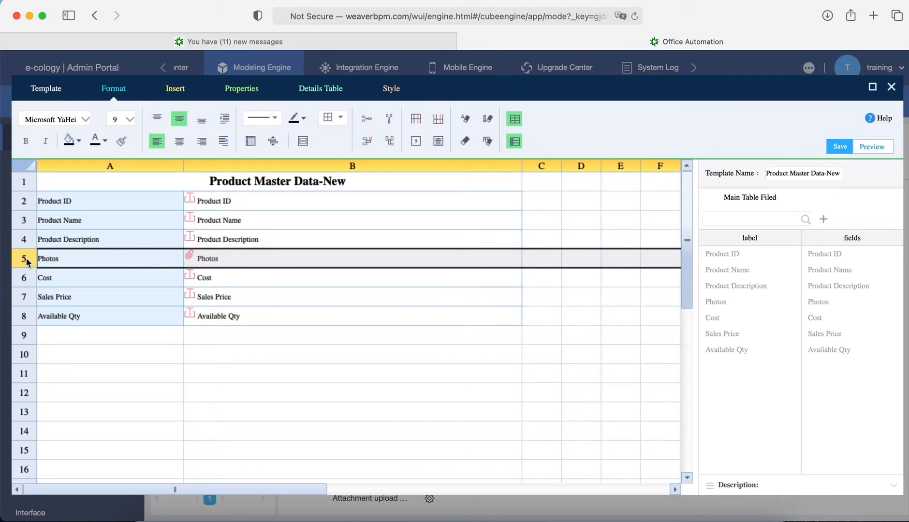
- Set the height of the Photos row in the Product Master Data-New layout to 50 px
right_click(26, 258)
left_click(71, 400)
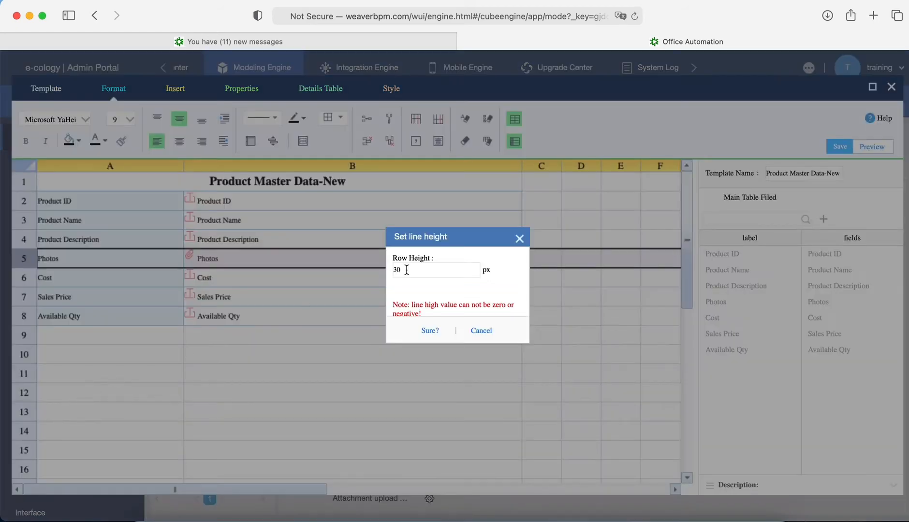
left_click_drag(406, 269, 362, 268)
type("50")
left_click(430, 330)
left_click(274, 378)
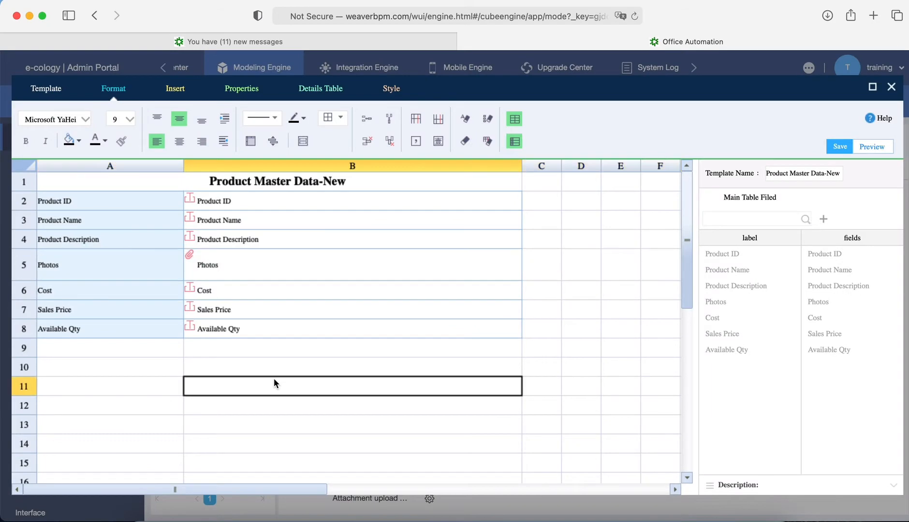
- Set the height of the Photos row in the Product Master Data-New layout to 100 px
left_click(20, 264)
right_click(18, 261)
left_click(74, 405)
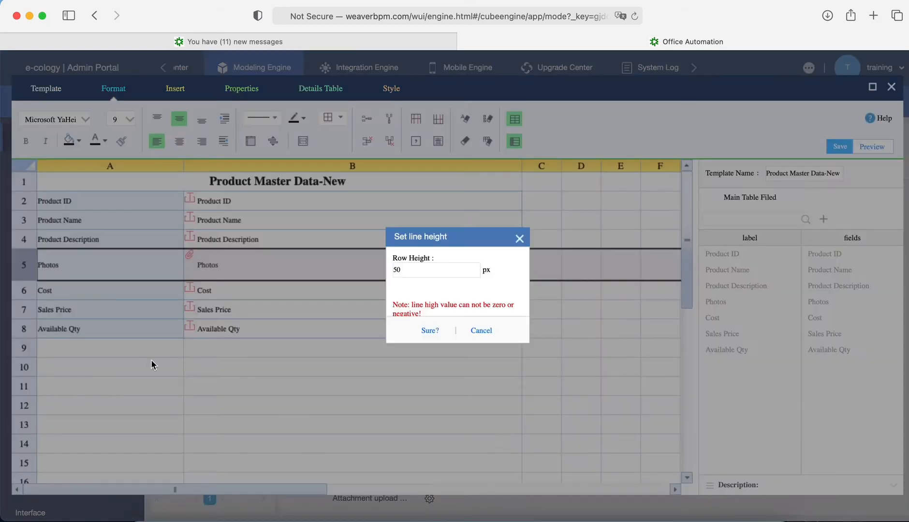
left_click_drag(416, 272, 348, 275)
type("100")
left_click(425, 331)
left_click(322, 385)
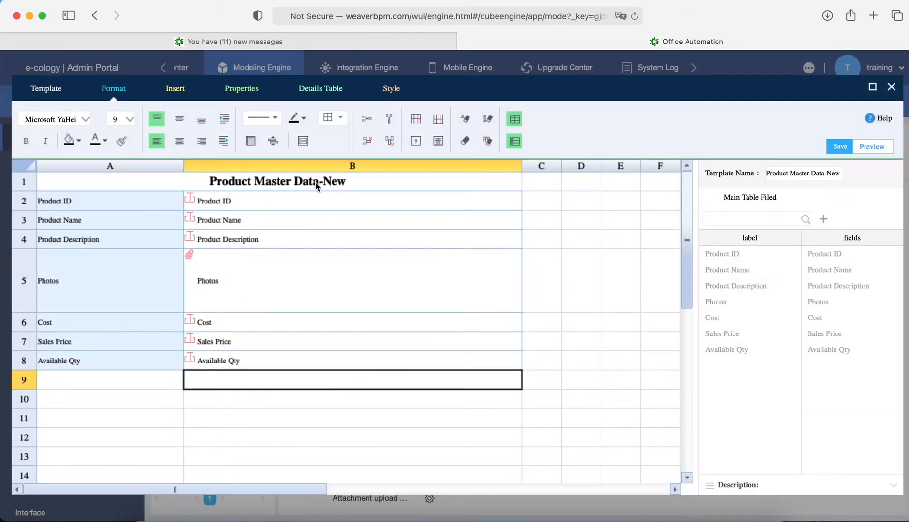
- Open the layout's title cell for editing, leave it, and save and close the Product Master Data-New layout
double_click(341, 185)
left_click(537, 218)
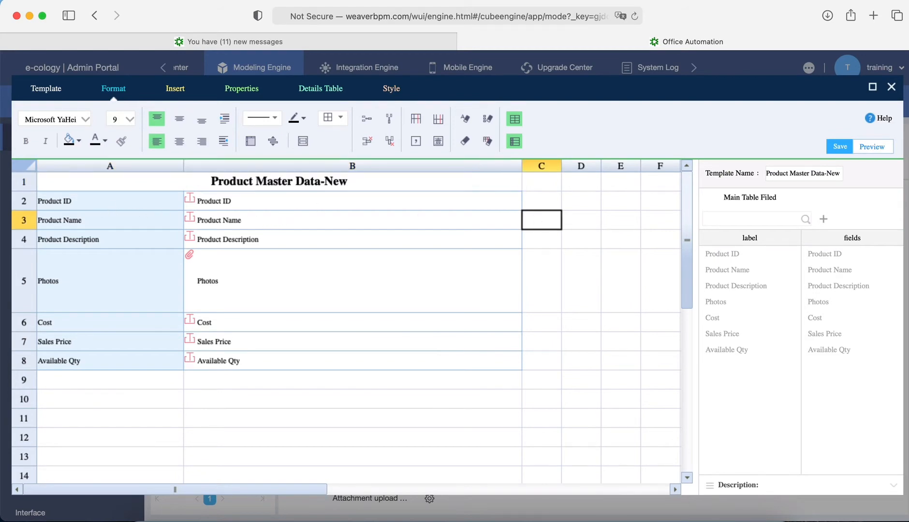
left_click(840, 146)
left_click(890, 88)
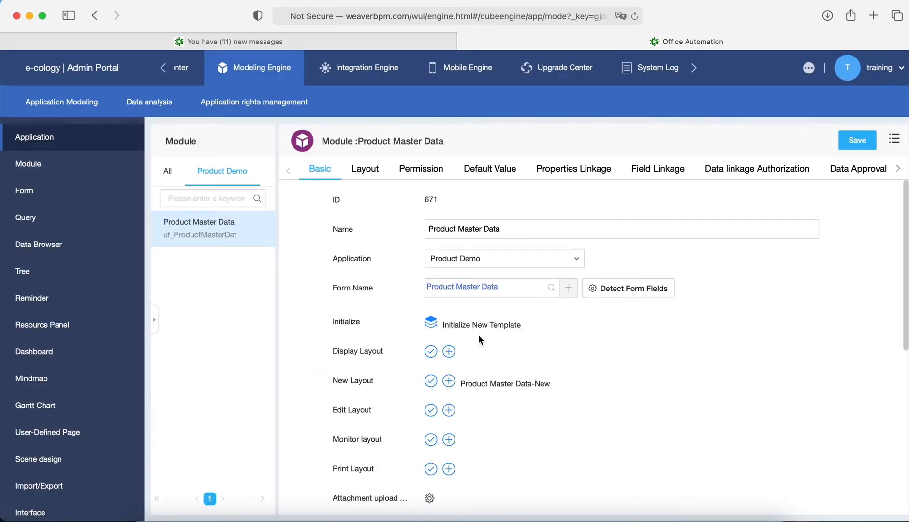
- Assign the Product Master Data-New layout as both the Display Layout and the Edit Layout, and save the module
left_click(430, 351)
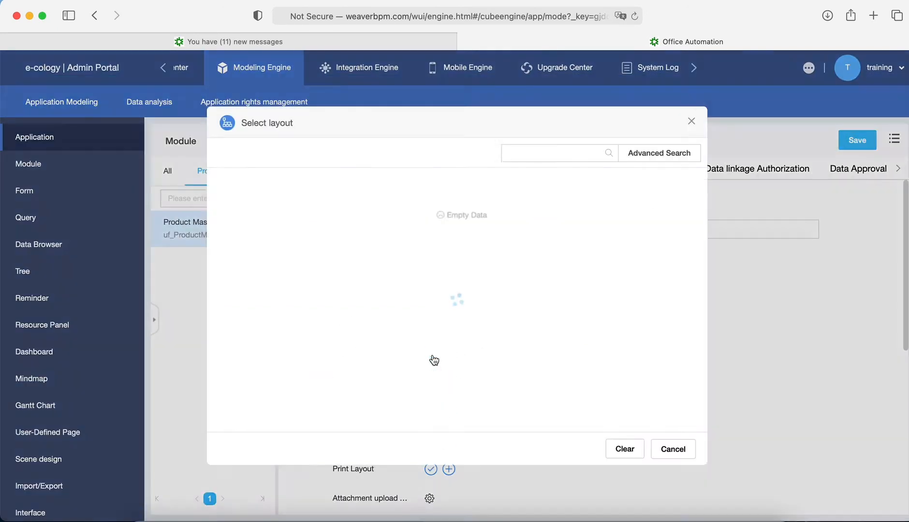
left_click(343, 214)
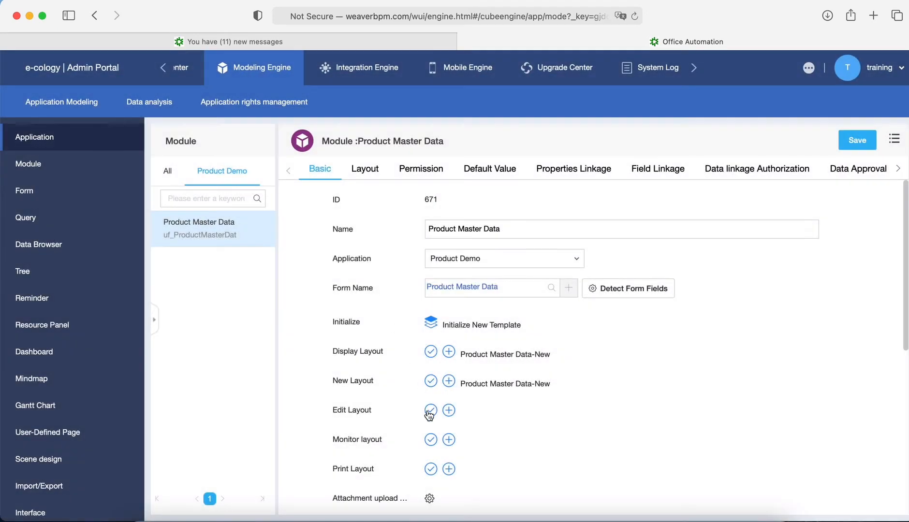
left_click(429, 410)
left_click(300, 201)
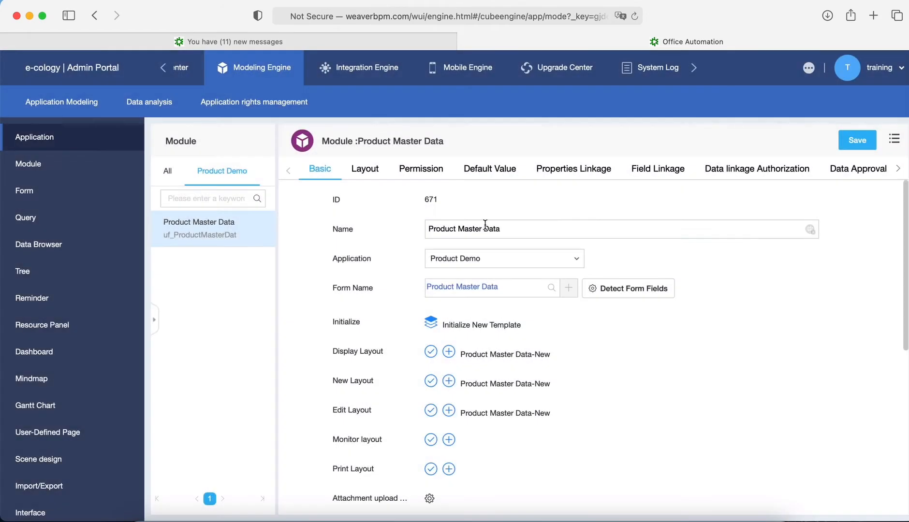
left_click(856, 144)
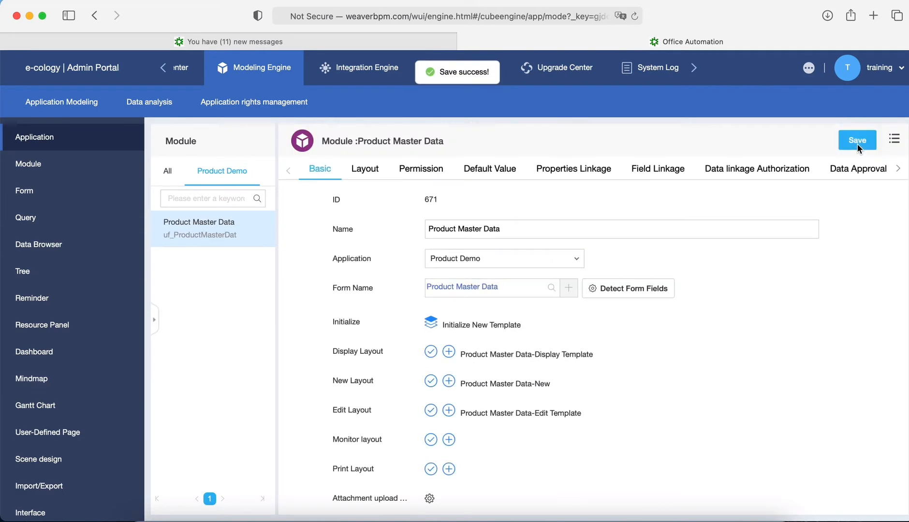
- Change the title in the module's display layout to "Product Master Data-Display", and save and close the layout
left_click(488, 354)
left_click(379, 184)
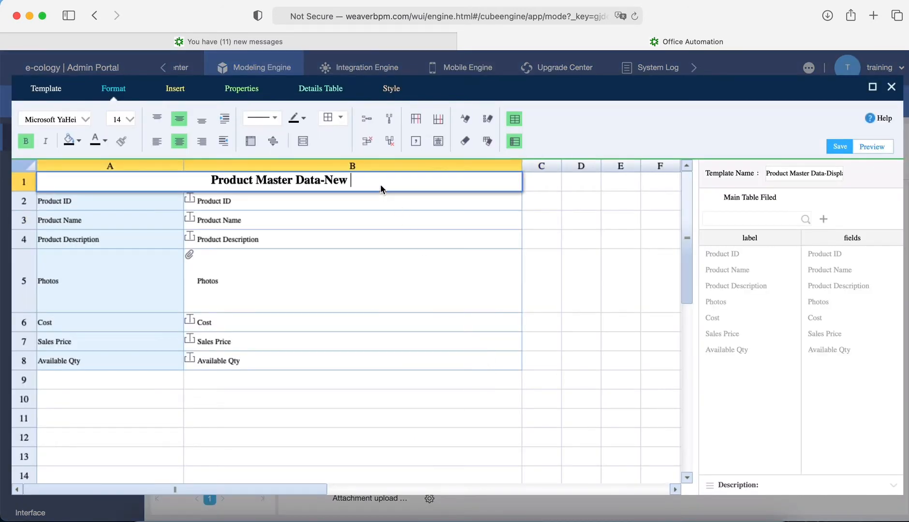
key("BackSpace")
key("BackSpace")
key("BackSpace")
key("BackSpace")
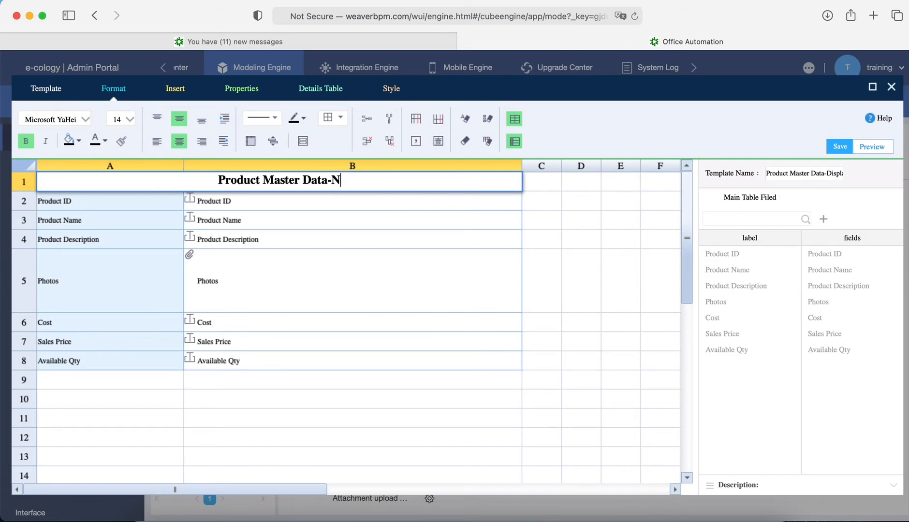
type("Dis")
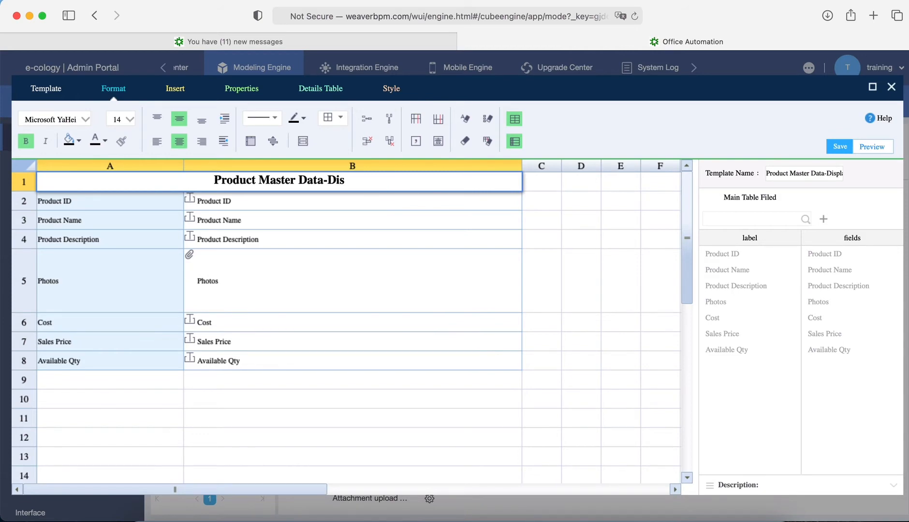
type("play")
left_click(555, 225)
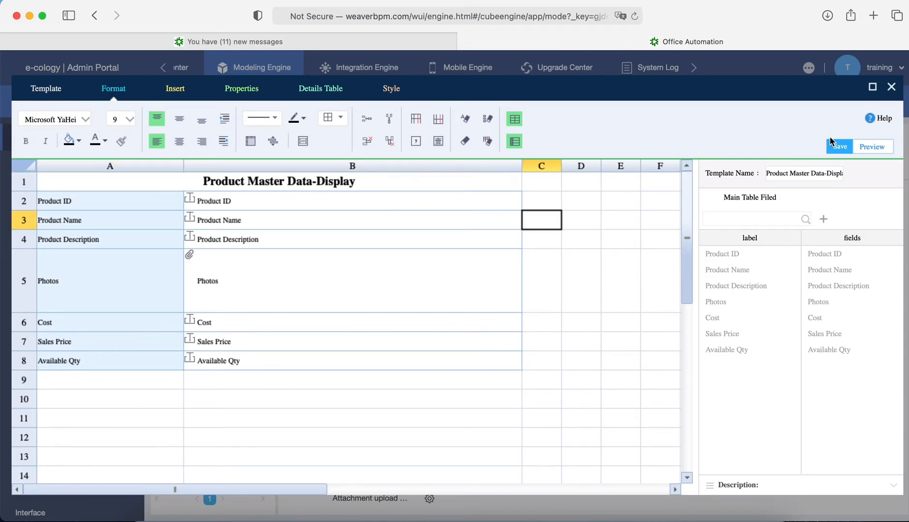
left_click(831, 144)
left_click(891, 89)
- Change the title in the module's edit layout to "Product Master Data-Edit", and save and close the layout
left_click(576, 411)
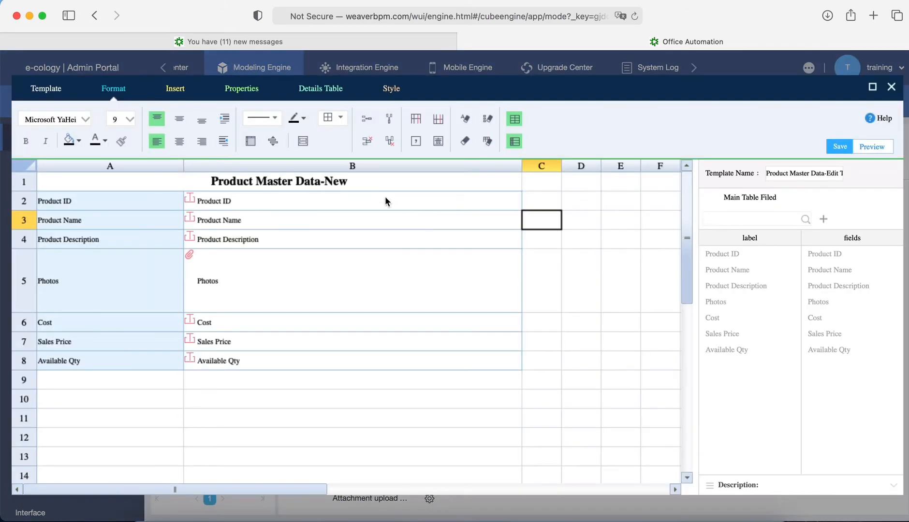
double_click(379, 183)
key("BackSpace")
key("BackSpace")
key("BackSpace")
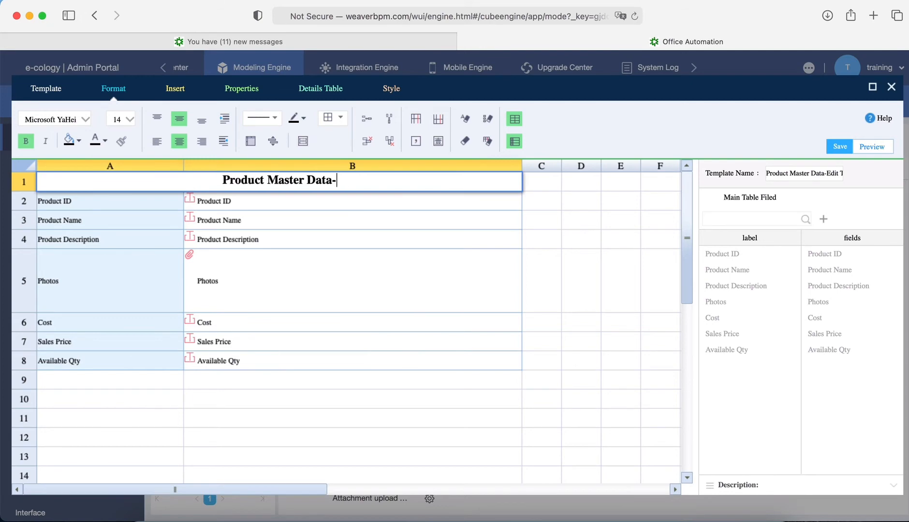
type("Edit")
left_click(598, 271)
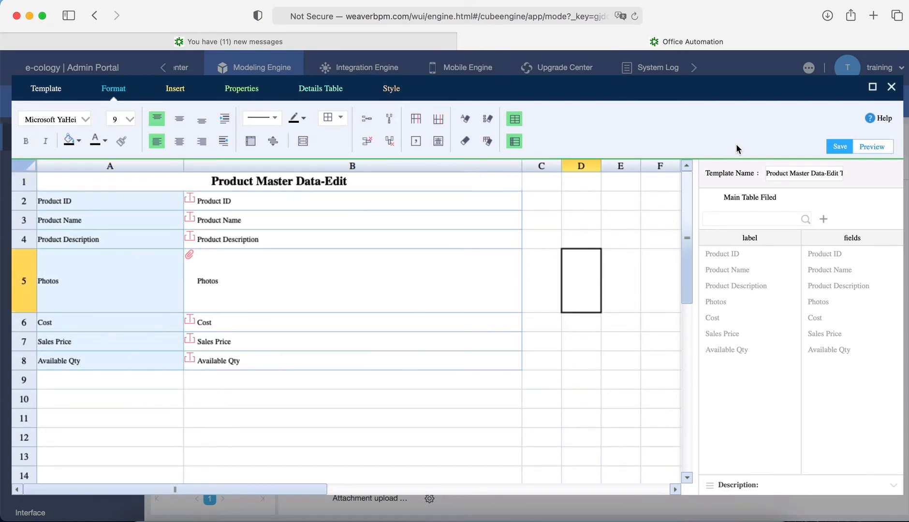
left_click(840, 147)
left_click(889, 87)
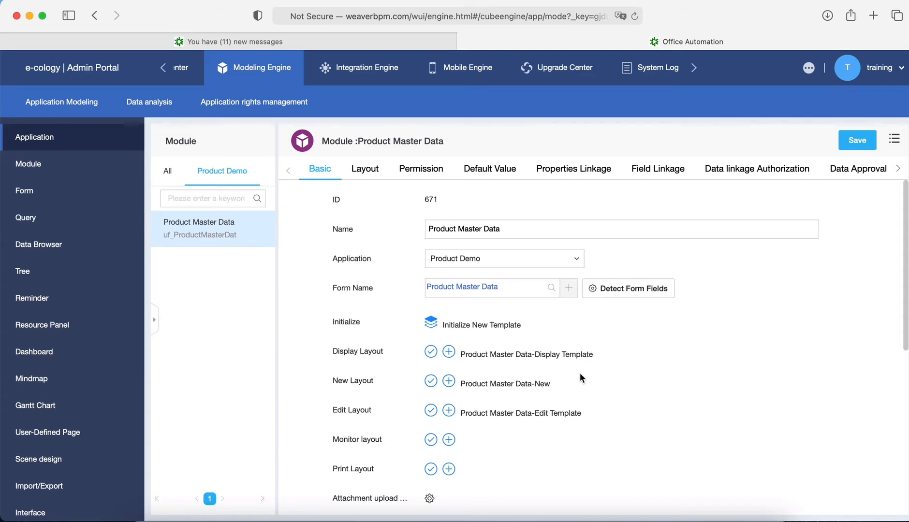
- Start creating a new-record menu for the module as a user portal menu, and select the Training division
right_click(692, 378)
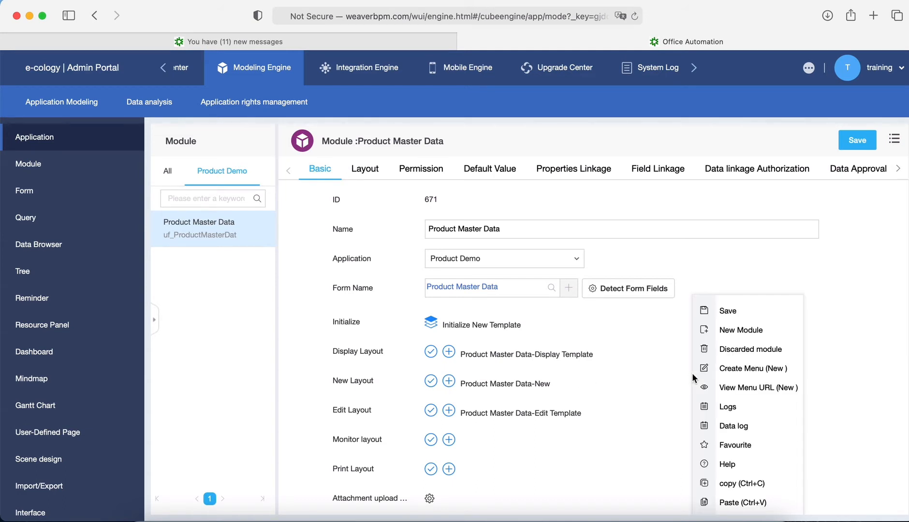
left_click(738, 370)
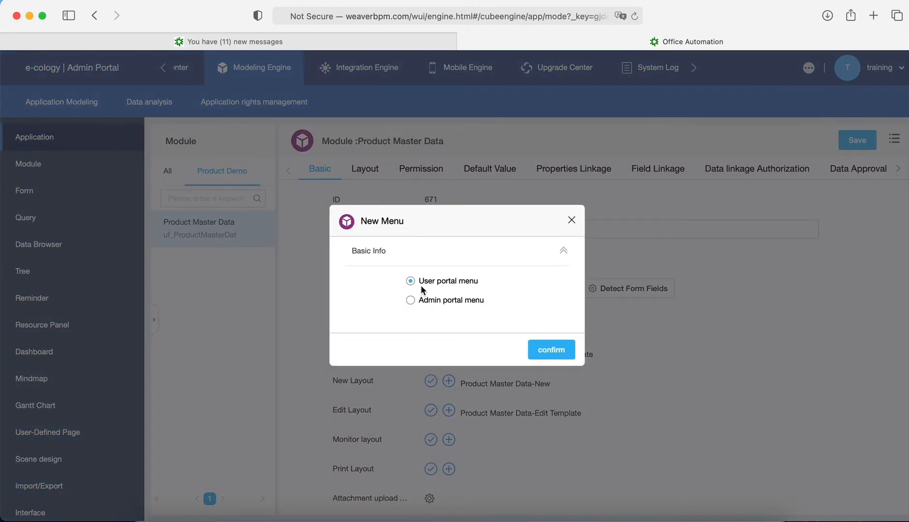
left_click(549, 350)
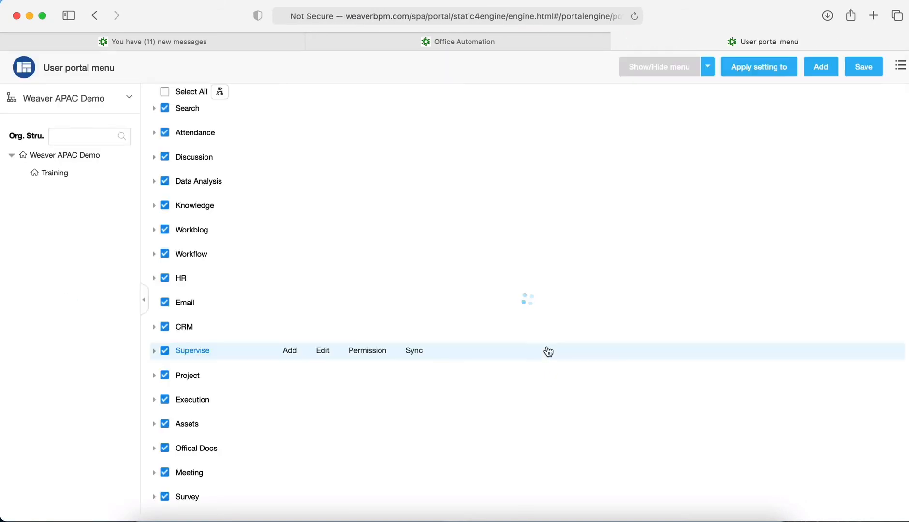
left_click(57, 179)
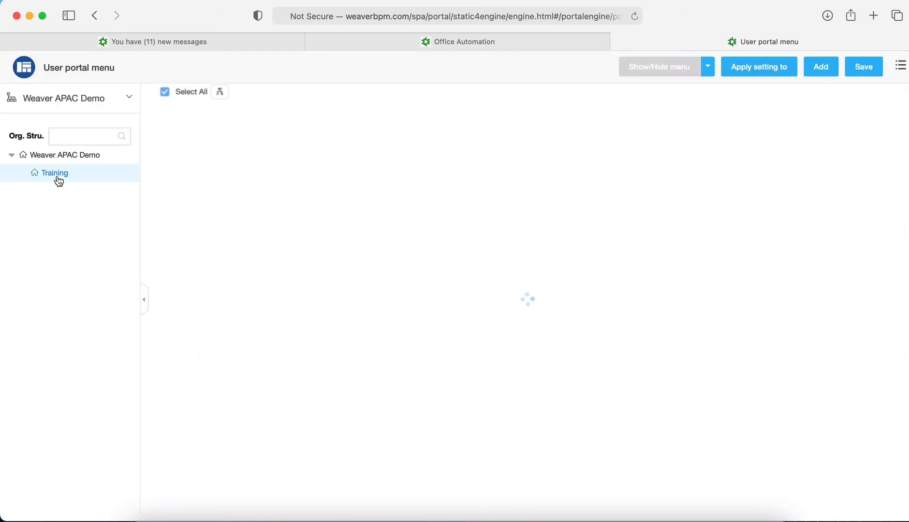
scroll(287, 305, "down", 5)
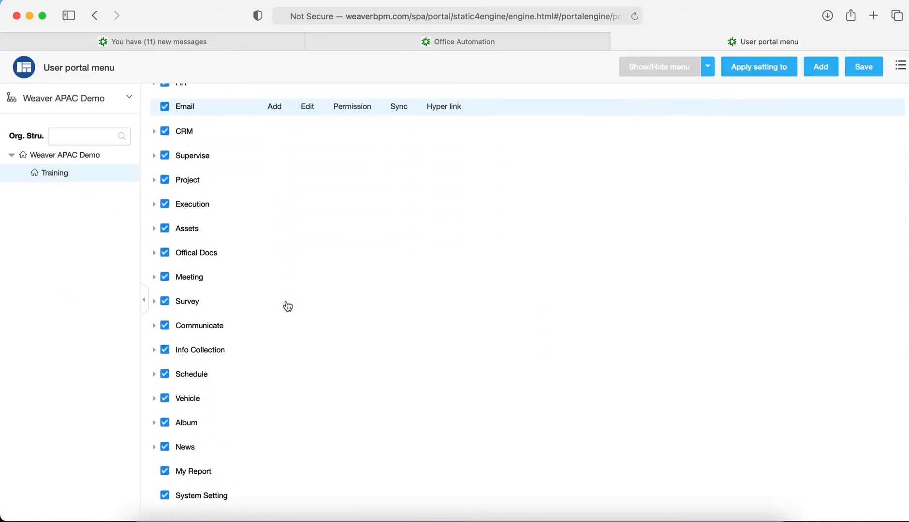
scroll(287, 305, "down", 10)
scroll(285, 304, "up", 15)
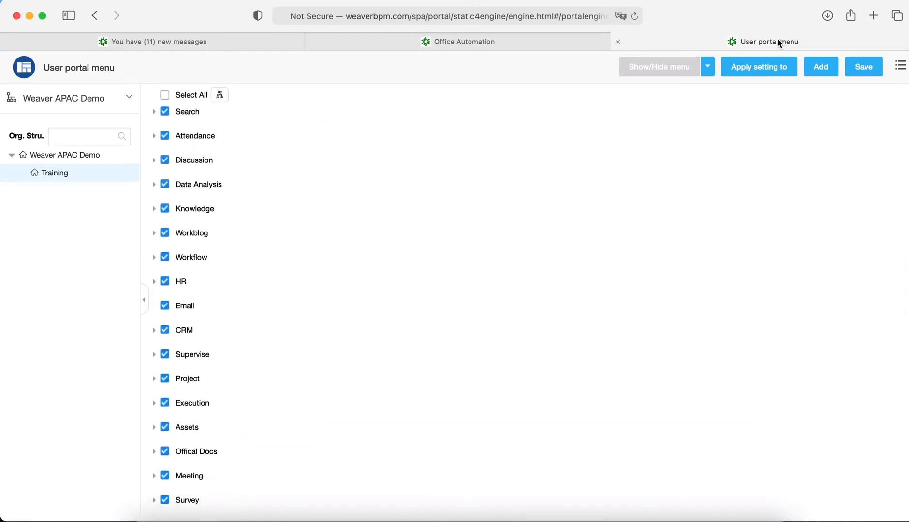
- Add a menu under Training named "Product Master Data" with the top short name "PMD"
left_click(824, 68)
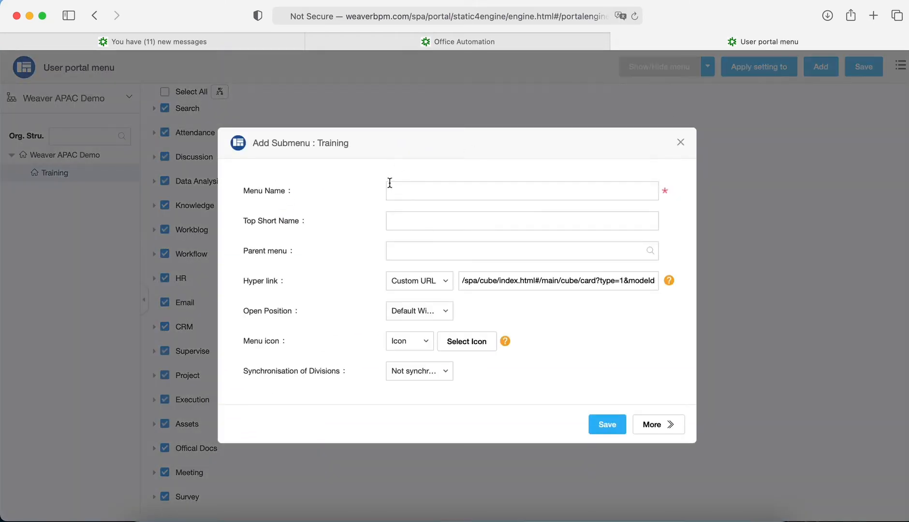
left_click(390, 183)
type("Product")
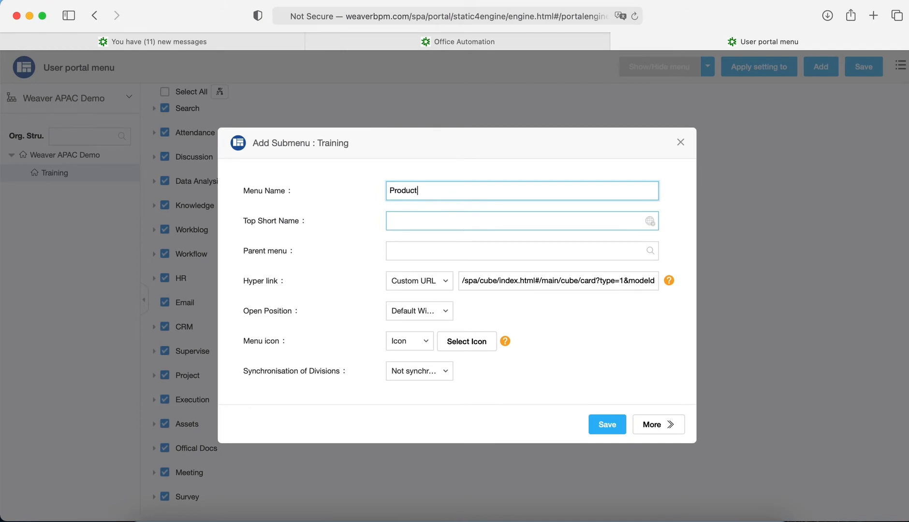
type(" Master Data")
left_click(450, 217)
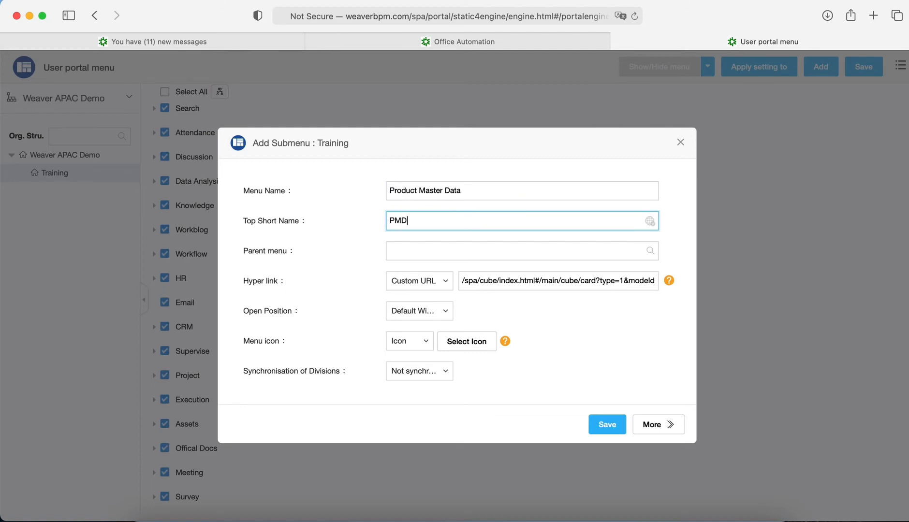
- Clear the custom URL in the new menu's hyperlink, keeping Custom URL as the link type
left_click(556, 276)
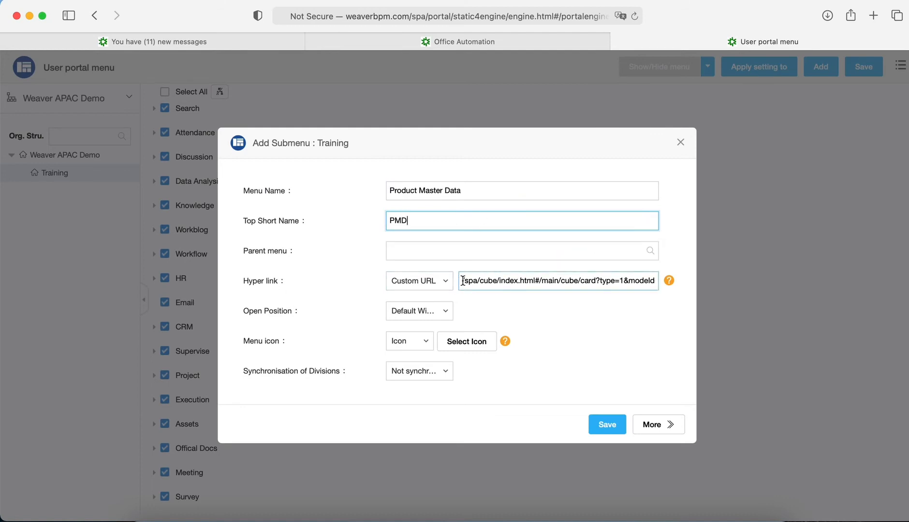
left_click_drag(462, 281, 684, 286)
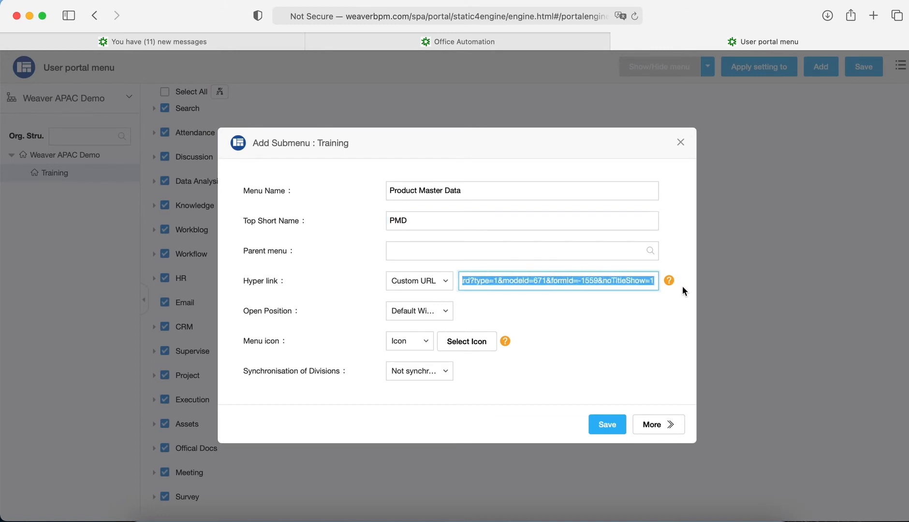
key("BackSpace")
left_click(442, 280)
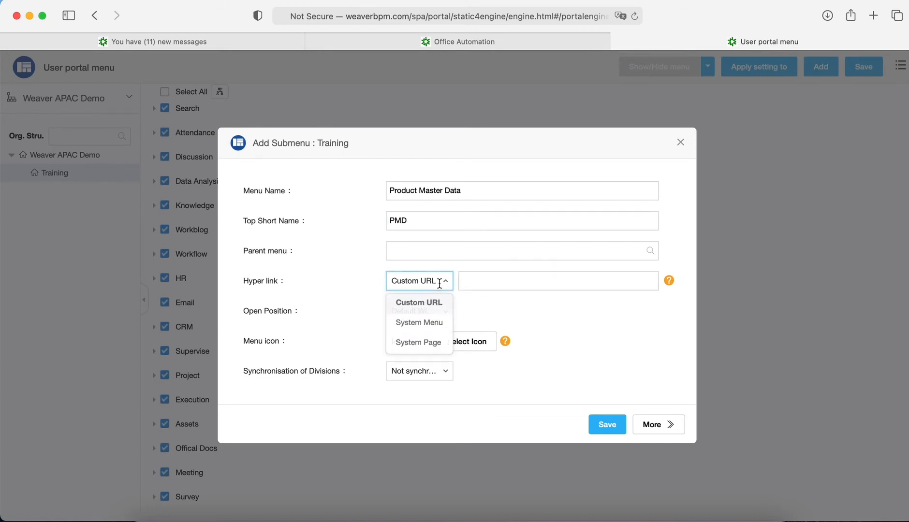
left_click(478, 297)
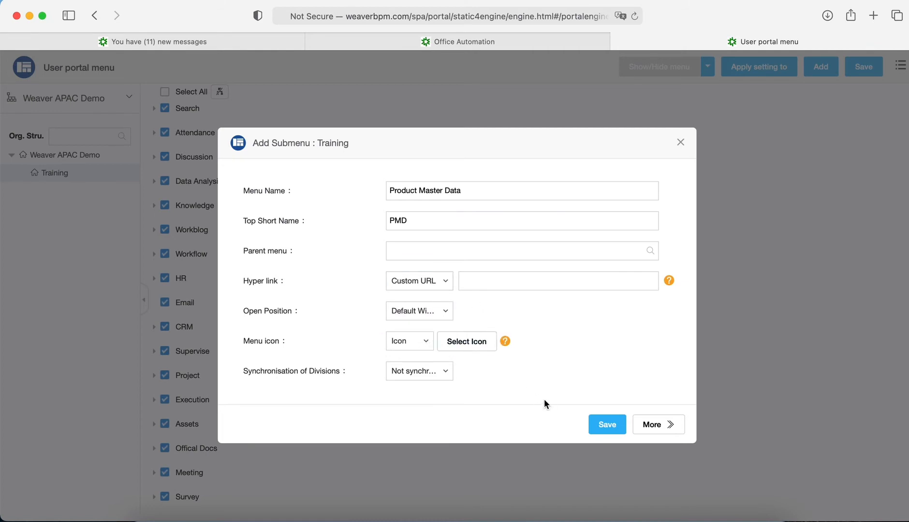
- Assign the icon-xxx-form-Opinion icon to the Product Master Data menu and save it
left_click(477, 345)
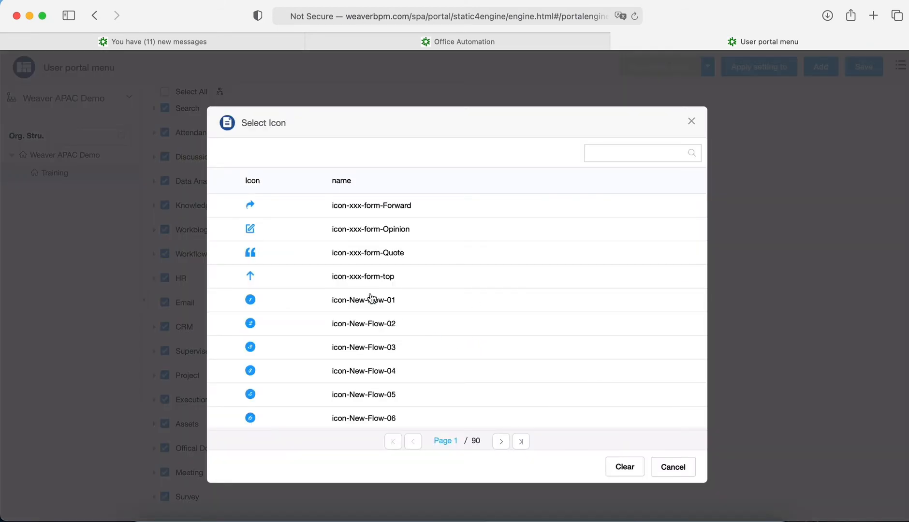
left_click(307, 229)
left_click(602, 425)
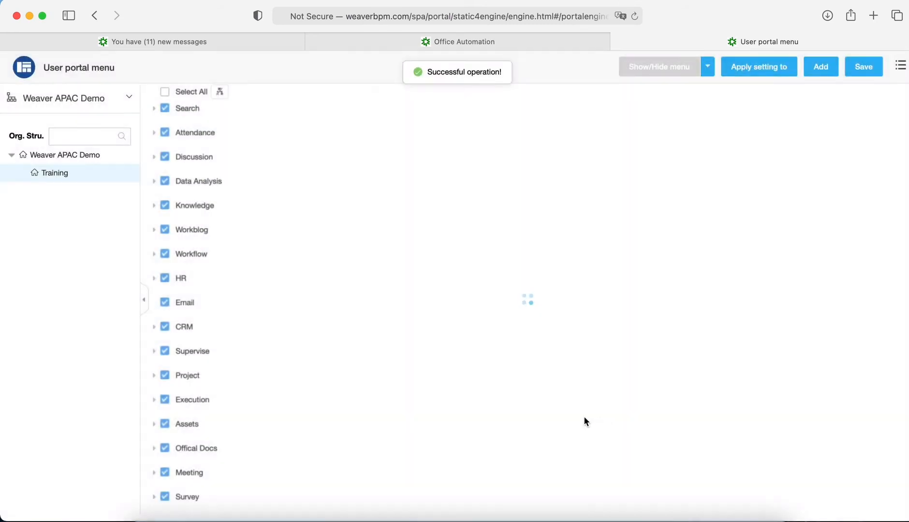
- Add a submenu under the Product Master Data menu with the menu name "New Product Master Data"
scroll(452, 385, "down", 15)
mouse_move(254, 503)
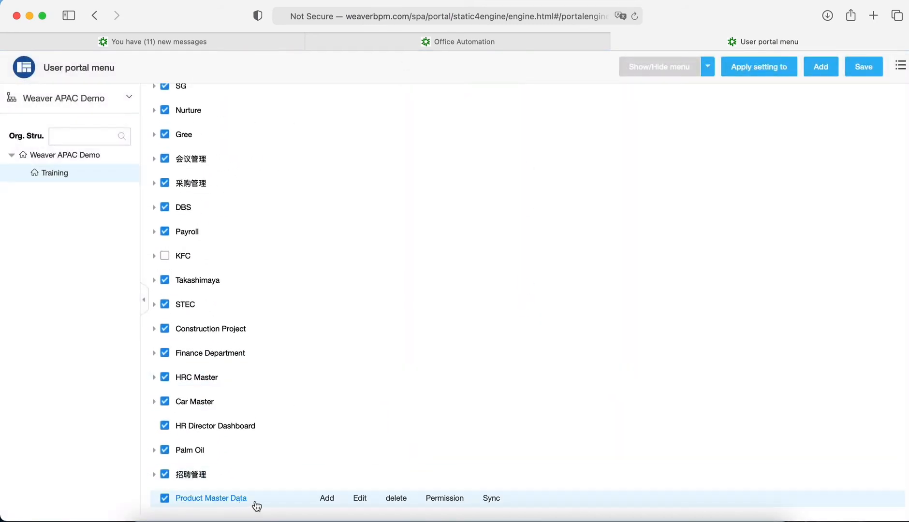
left_click(328, 498)
left_click(418, 196)
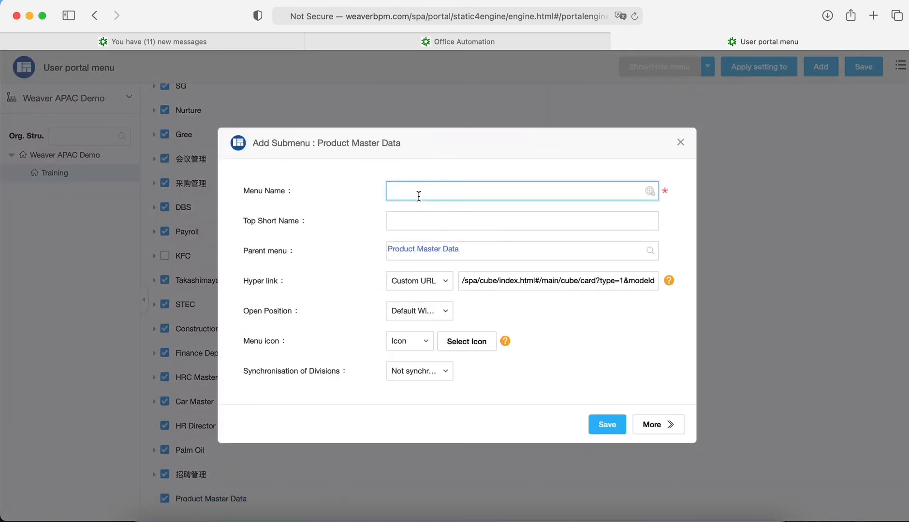
type("pR")
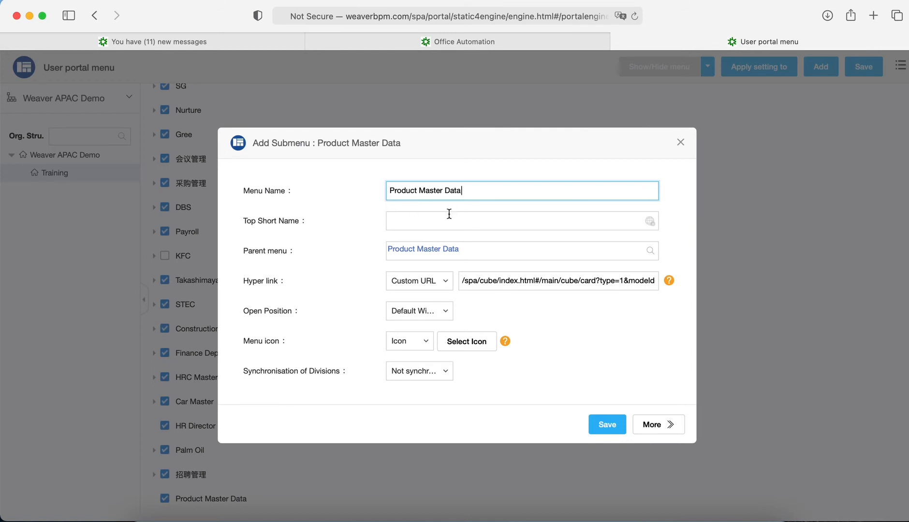
left_click(472, 214)
left_click(459, 194)
type("Ne")
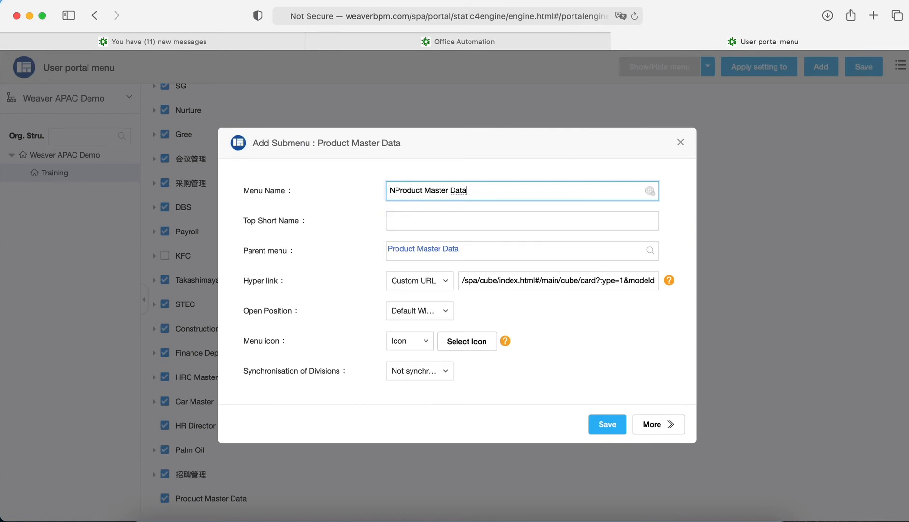
left_click(424, 220)
left_click(393, 189)
left_click(415, 224)
left_click(397, 191)
type("e")
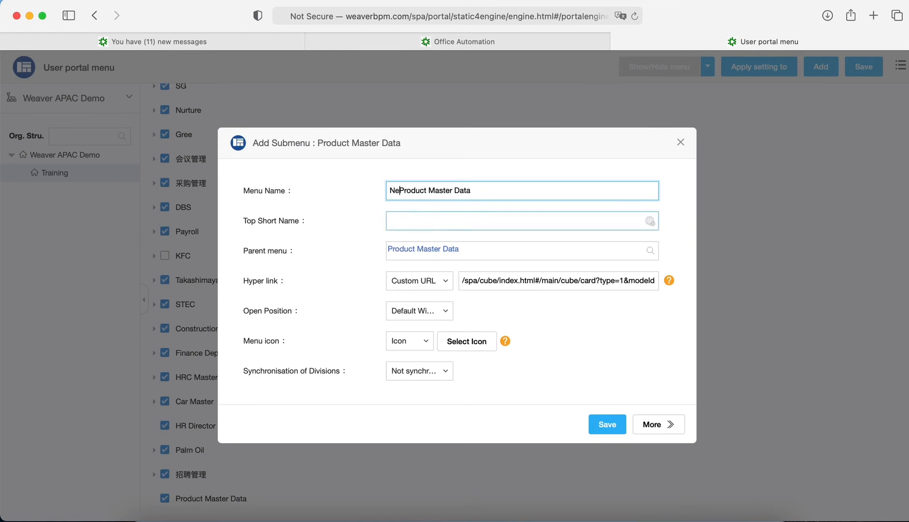
type("w")
- Set the submenu's top short name to "NEW PMD" and check its prefilled custom URL
left_click(431, 217)
type("NE")
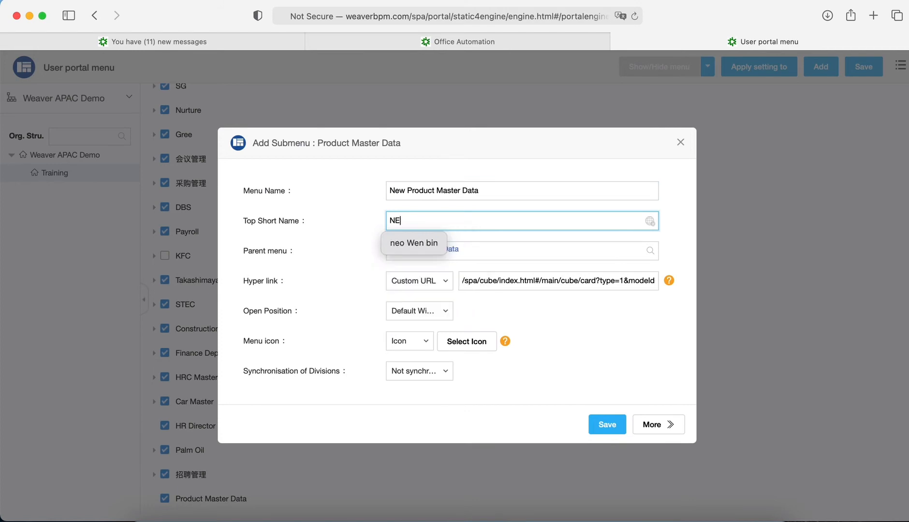
type("W PM")
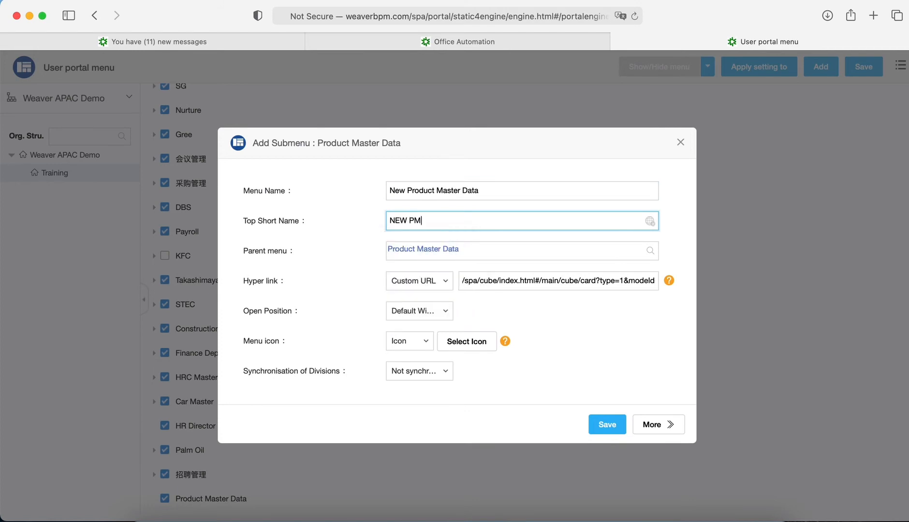
type("D")
left_click_drag(487, 281, 808, 280)
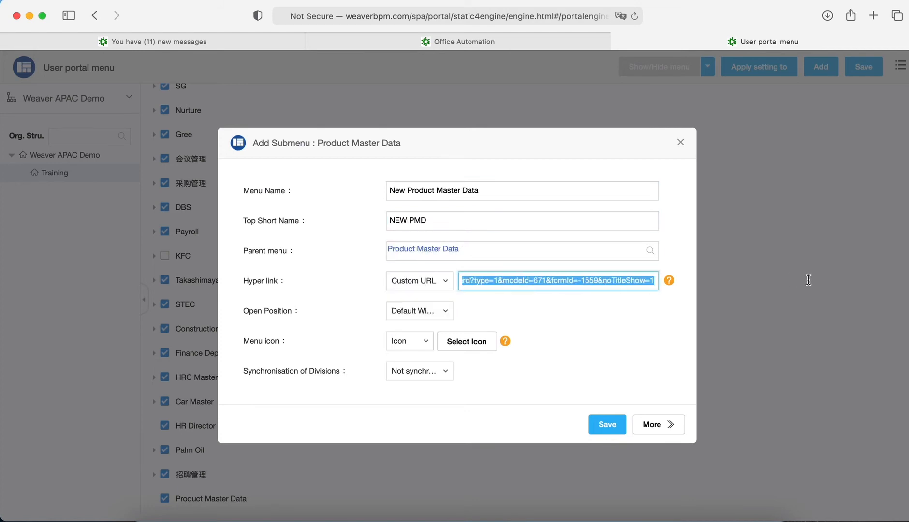
- Assign the icon-xxx-form-Opinion icon to the submenu, then save the submenu and the Training portal menu settings
left_click(480, 342)
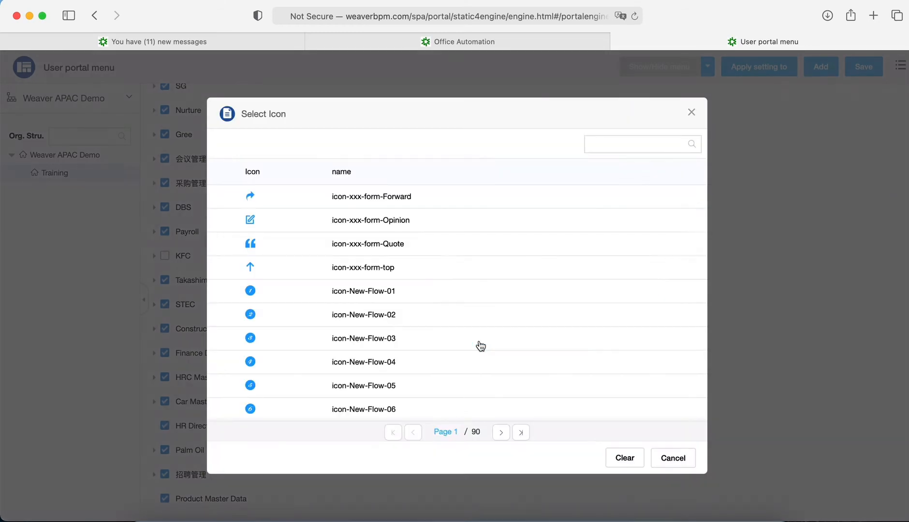
left_click(283, 226)
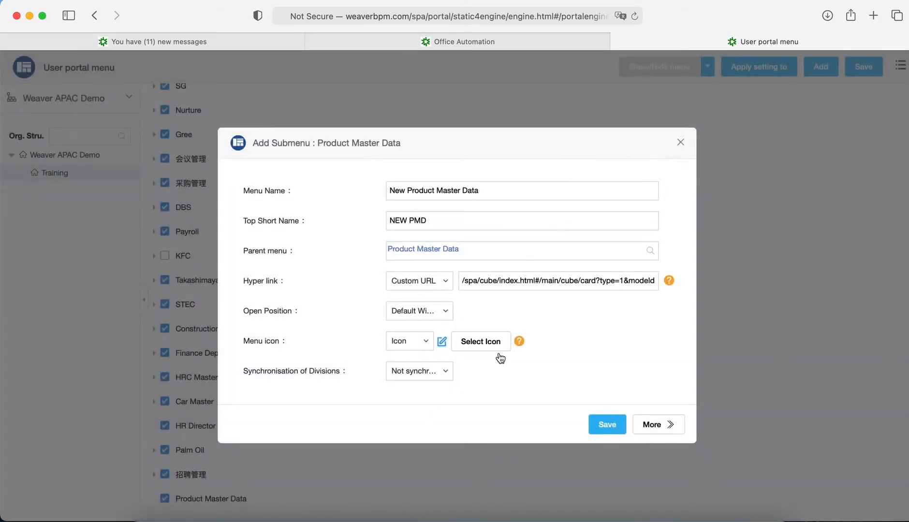
left_click(604, 428)
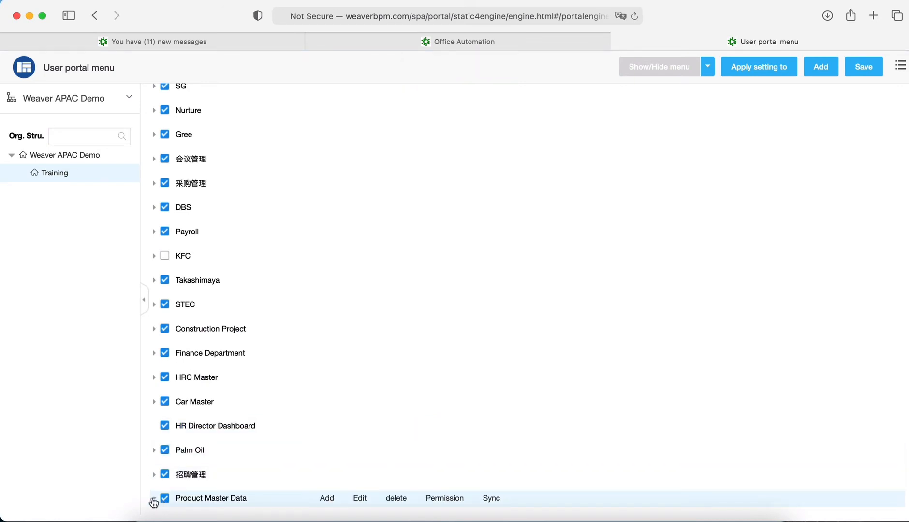
left_click(863, 70)
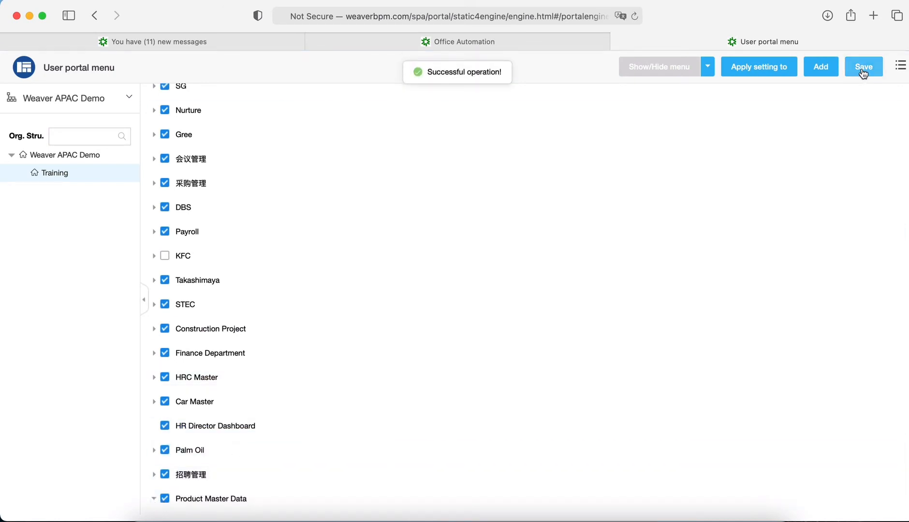
- Add and save a create permission on the Product Master Data module for the training personnel account, with permission New
left_click(483, 41)
scroll(450, 294, "down", 3)
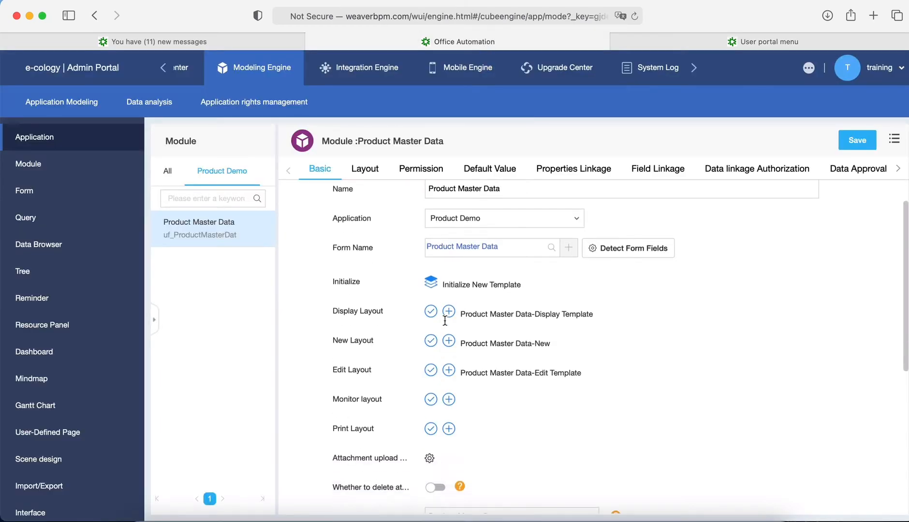
scroll(445, 338, "up", 3)
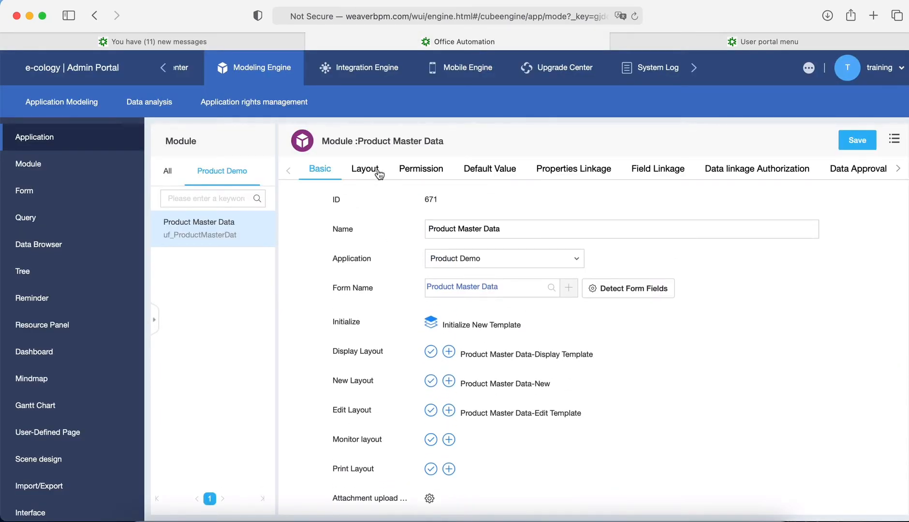
left_click(413, 173)
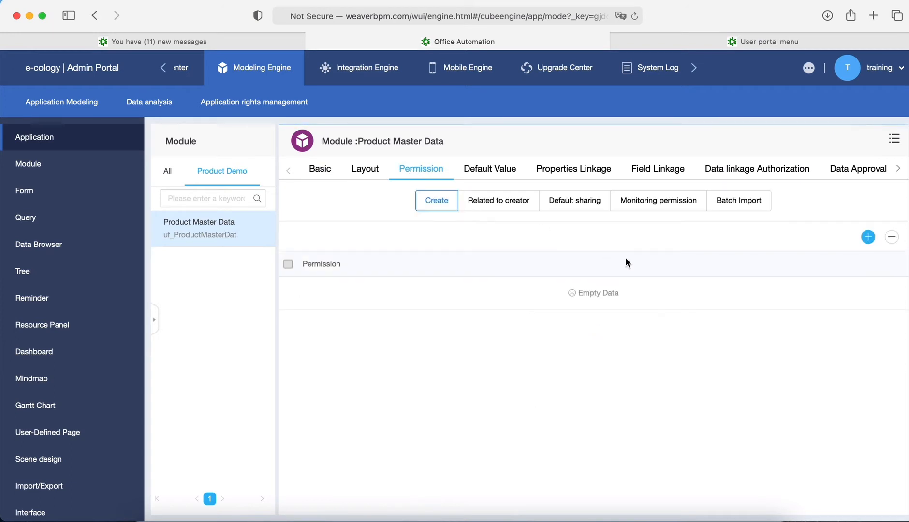
left_click(868, 237)
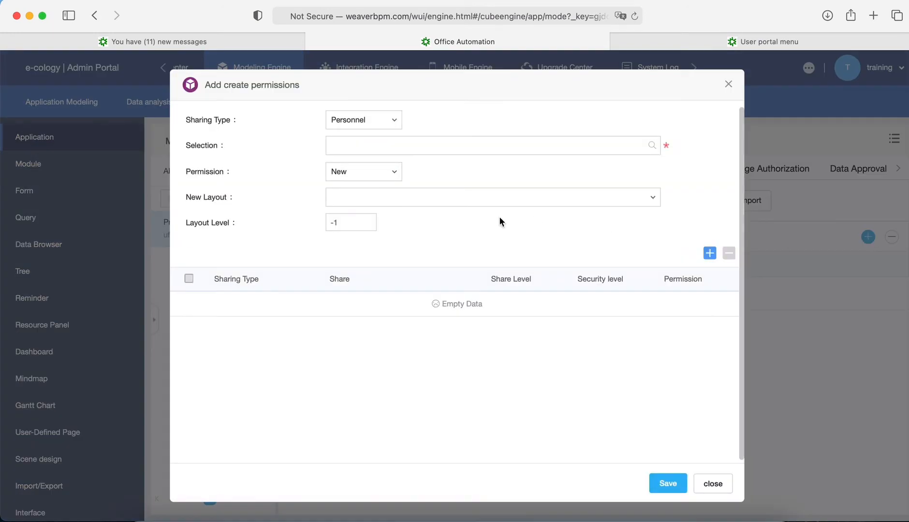
left_click(366, 140)
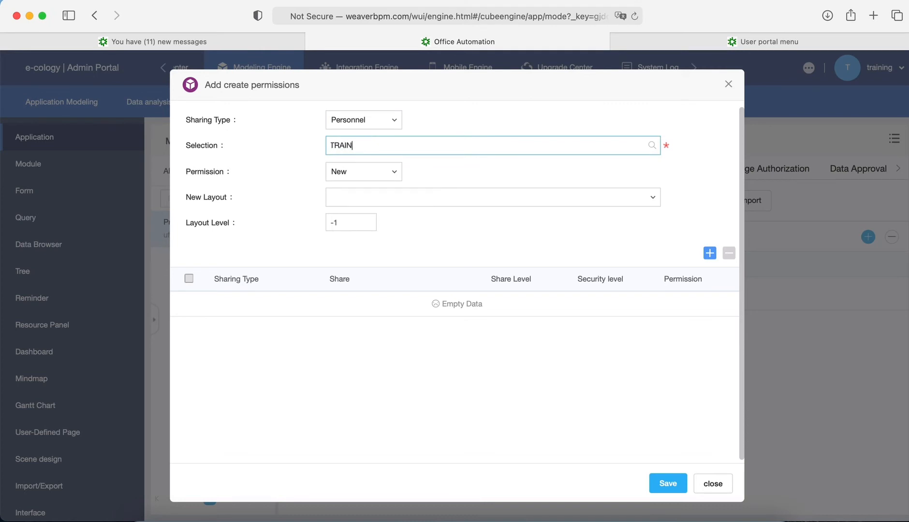
type("TRAIN")
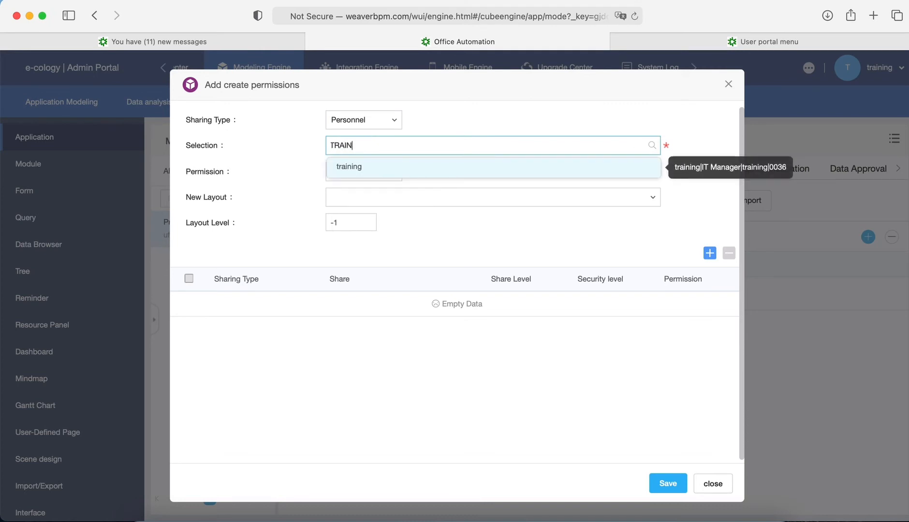
left_click(361, 168)
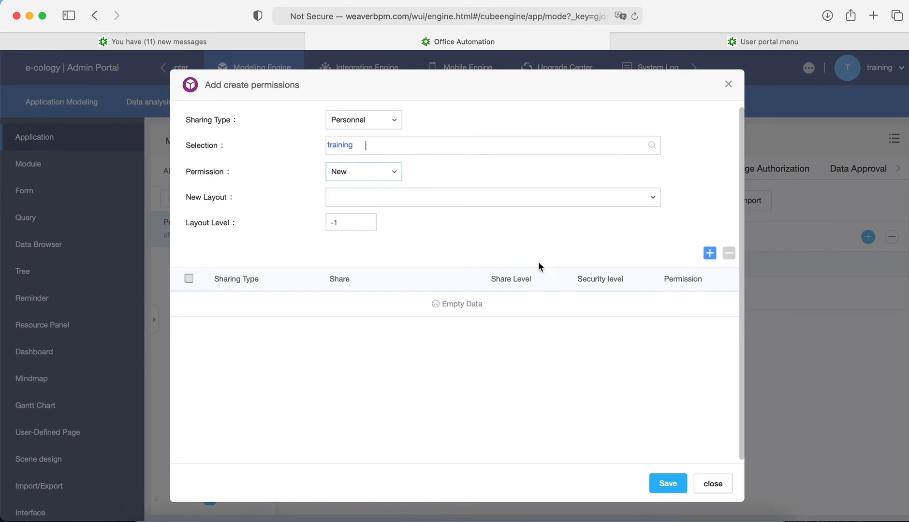
left_click(704, 256)
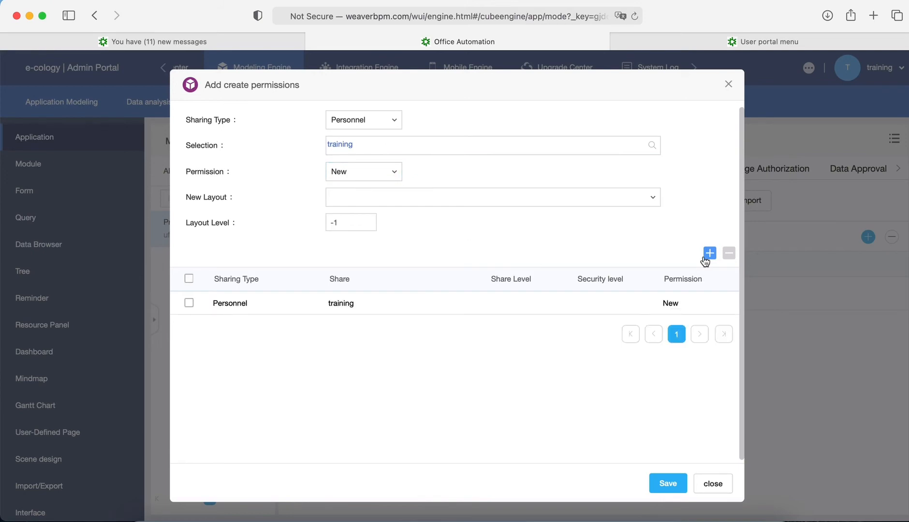
left_click(667, 484)
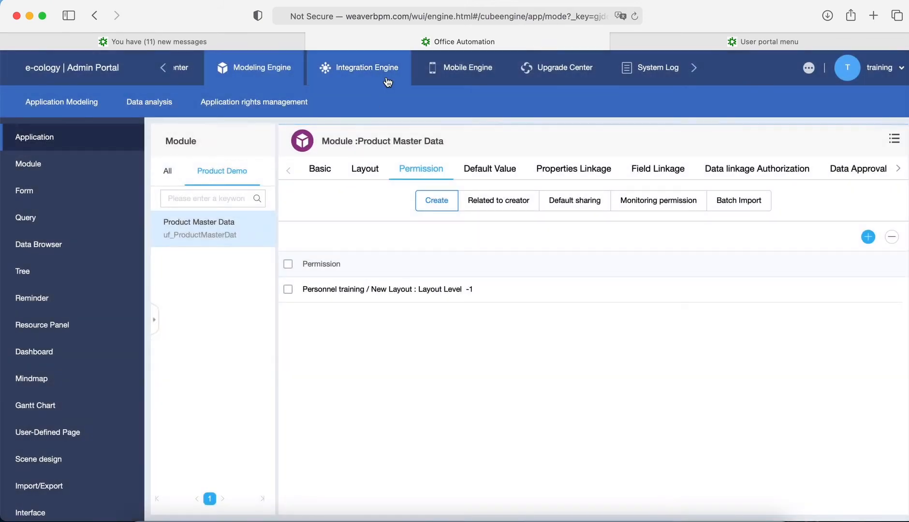
- Reload the user portal, open the Product Master Data menu and check the Photos field in the new-record form
left_click(237, 46)
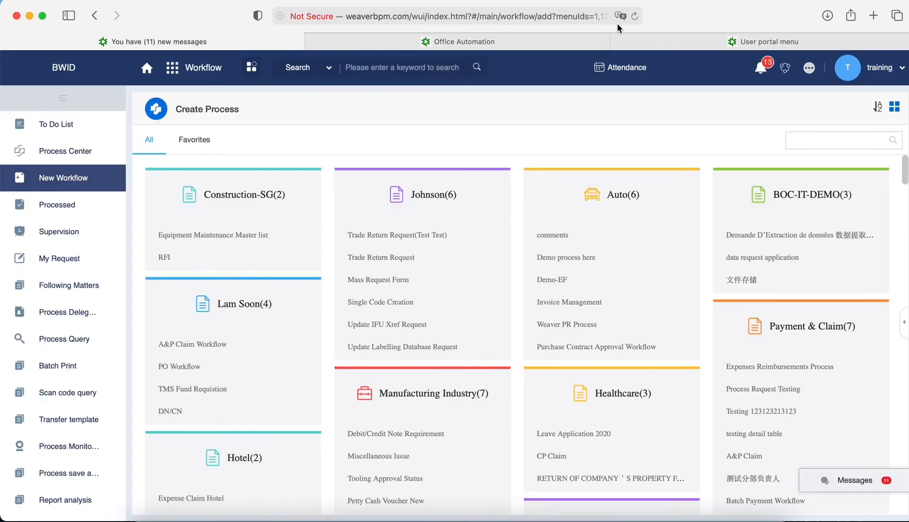
left_click(634, 16)
left_click(217, 70)
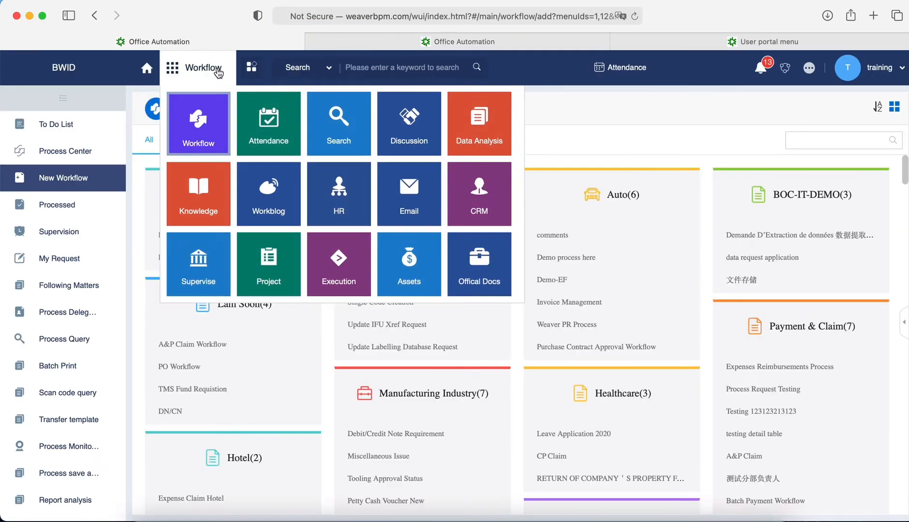
scroll(295, 155, "down", 5)
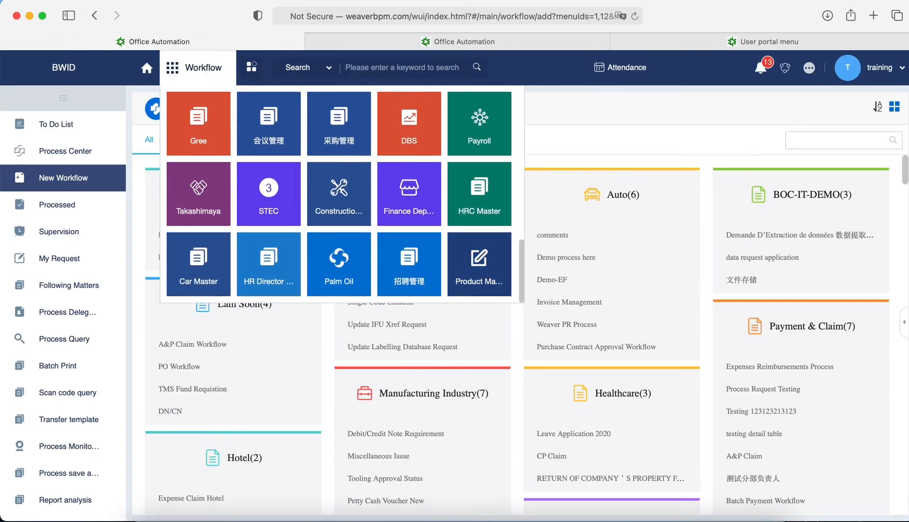
left_click(486, 272)
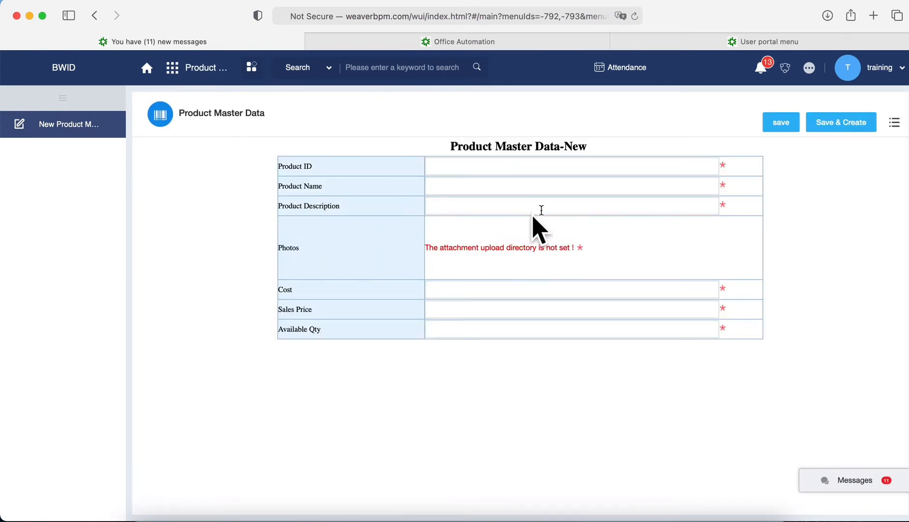
left_click(513, 212)
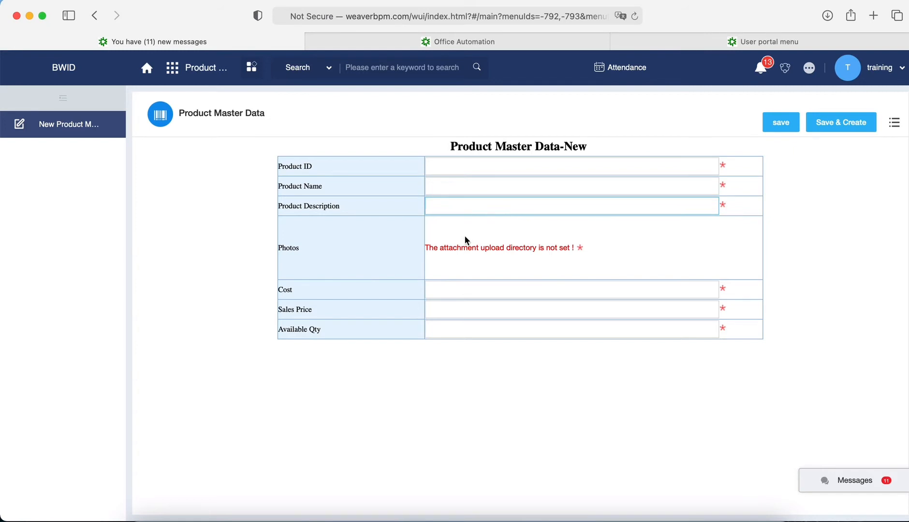
left_click_drag(434, 247, 633, 257)
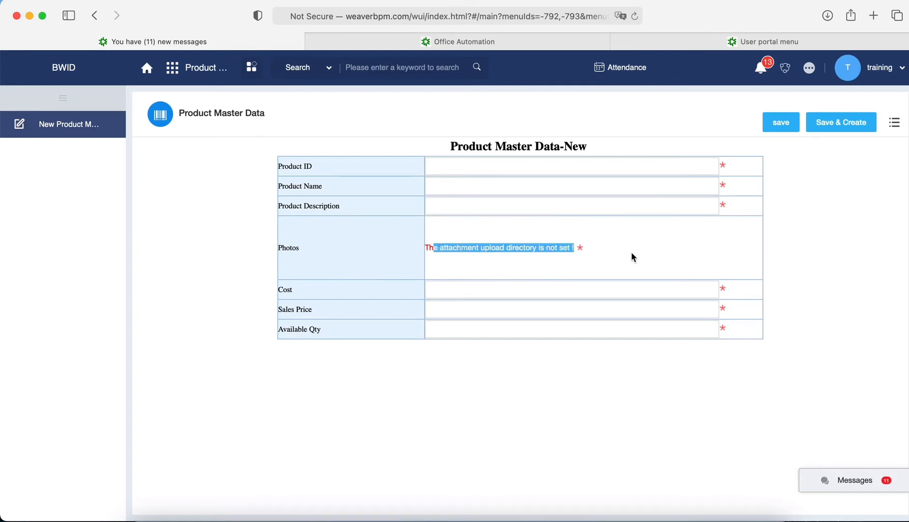
- Set the module's default attachment upload directory to the fixed directory Finance Department and save the attachment settings
left_click(697, 45)
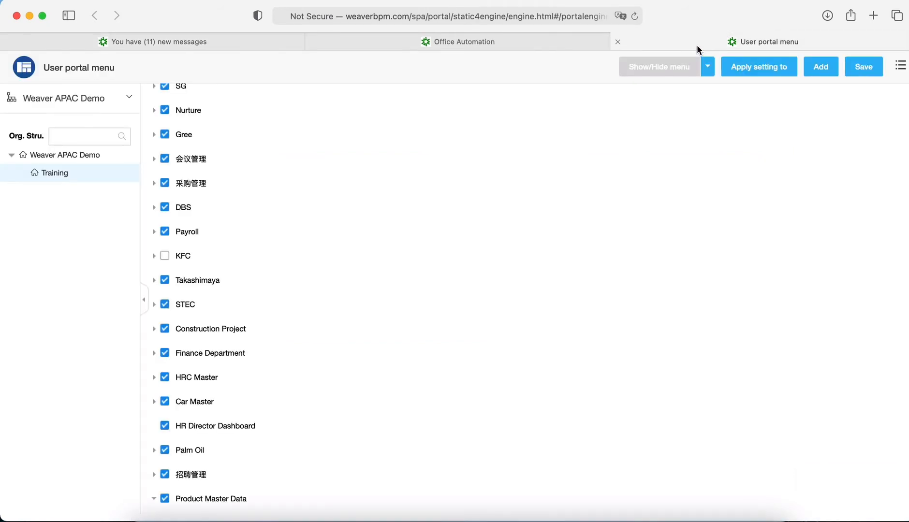
left_click(530, 46)
left_click(363, 168)
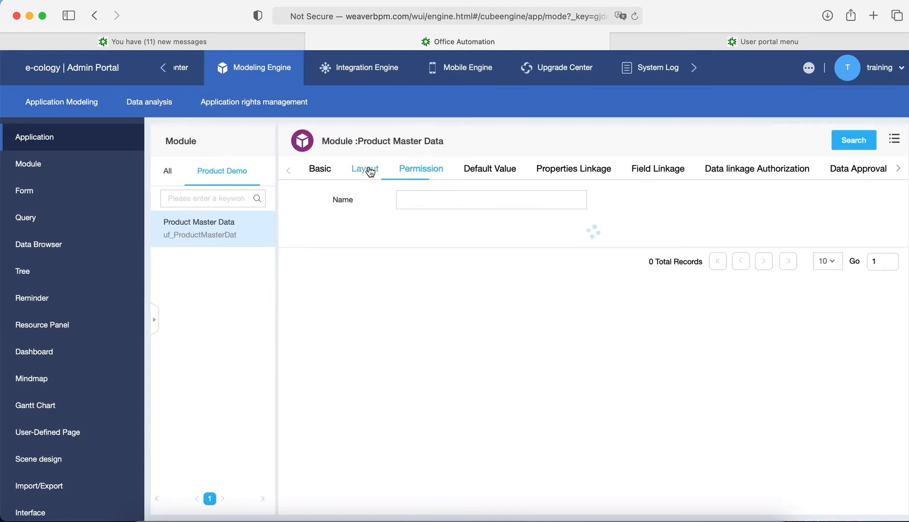
left_click(319, 168)
scroll(397, 310, "down", 5)
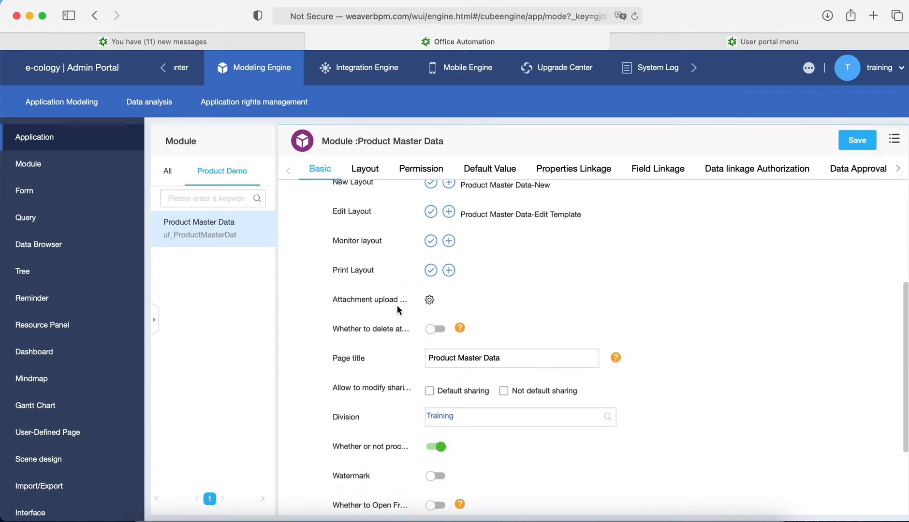
left_click(427, 275)
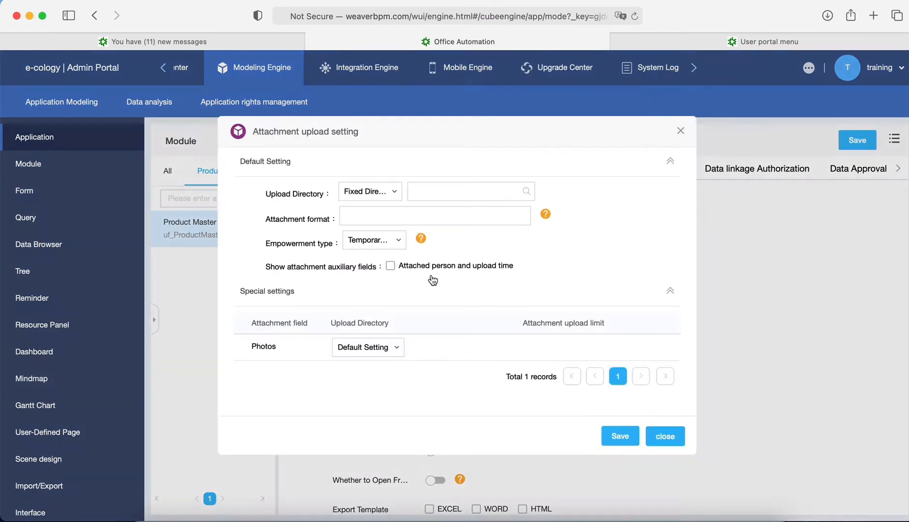
left_click(526, 192)
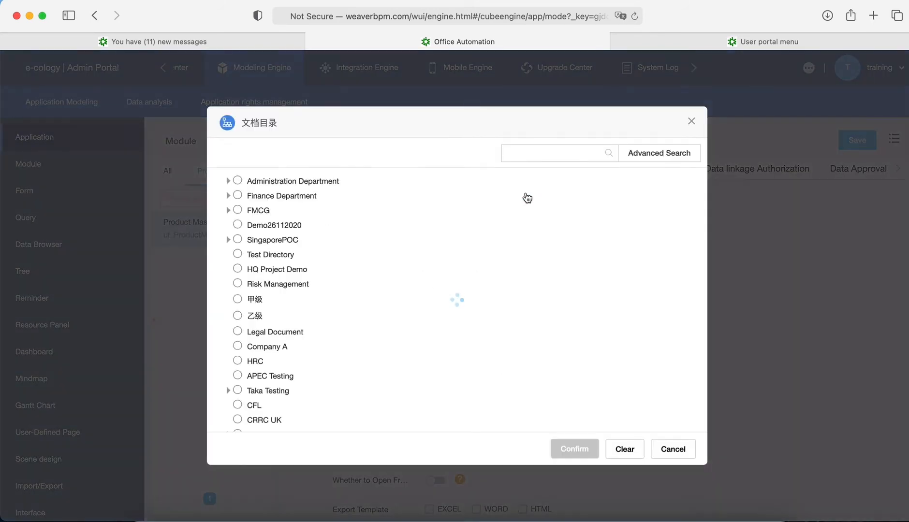
left_click(238, 195)
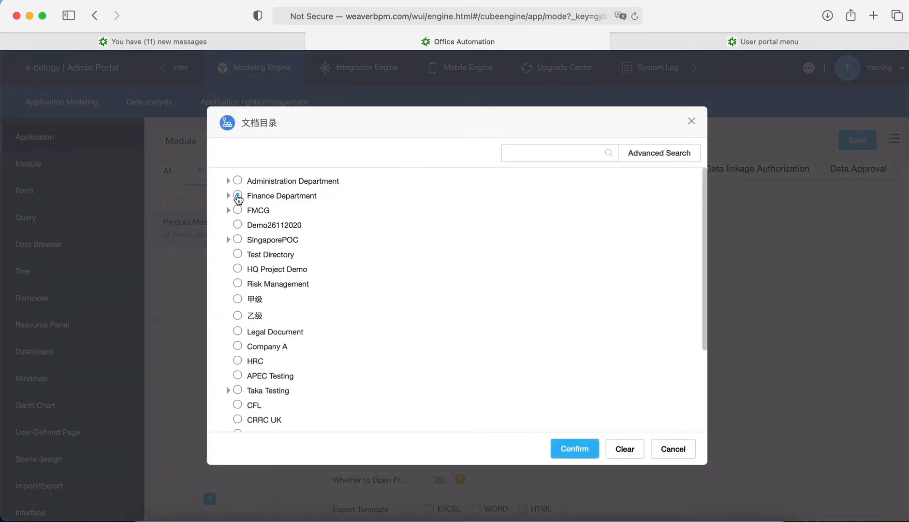
left_click(582, 454)
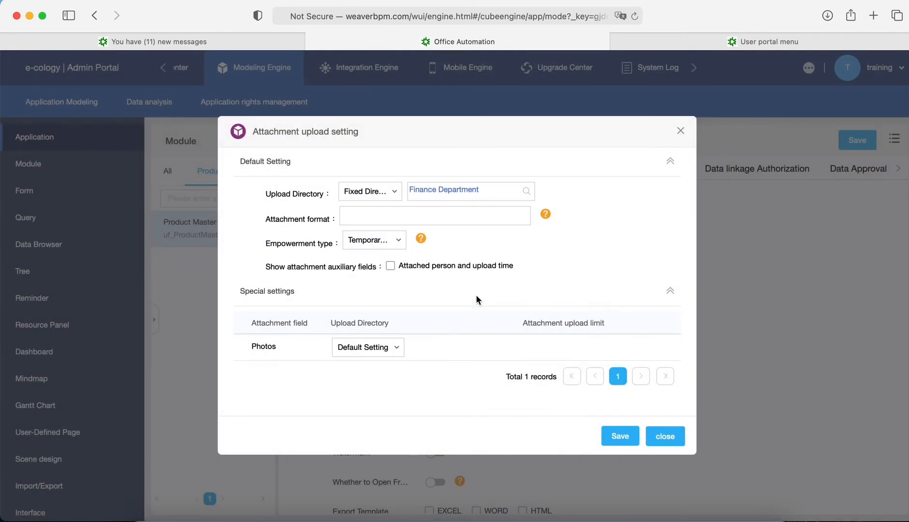
left_click(620, 436)
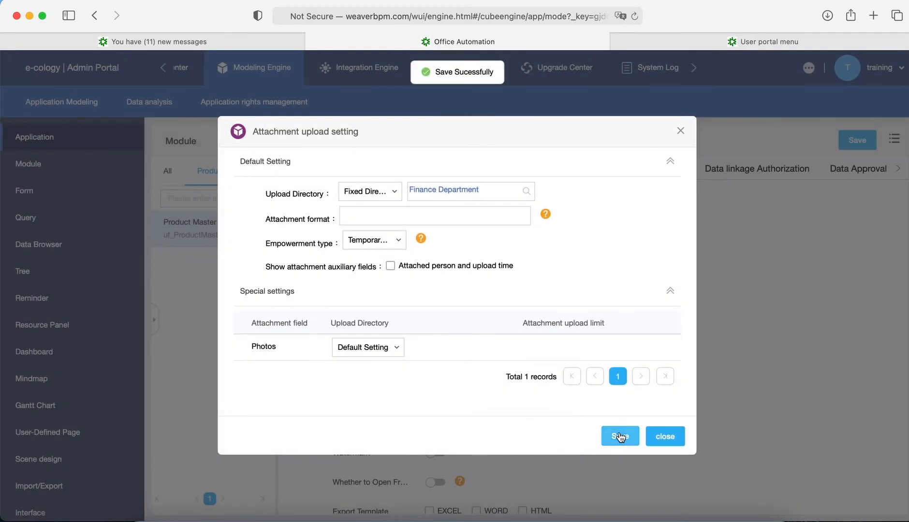
- Reload the user portal's new Product Master Data form and check that the Photos field opens the file chooser, without choosing a file
left_click(206, 48)
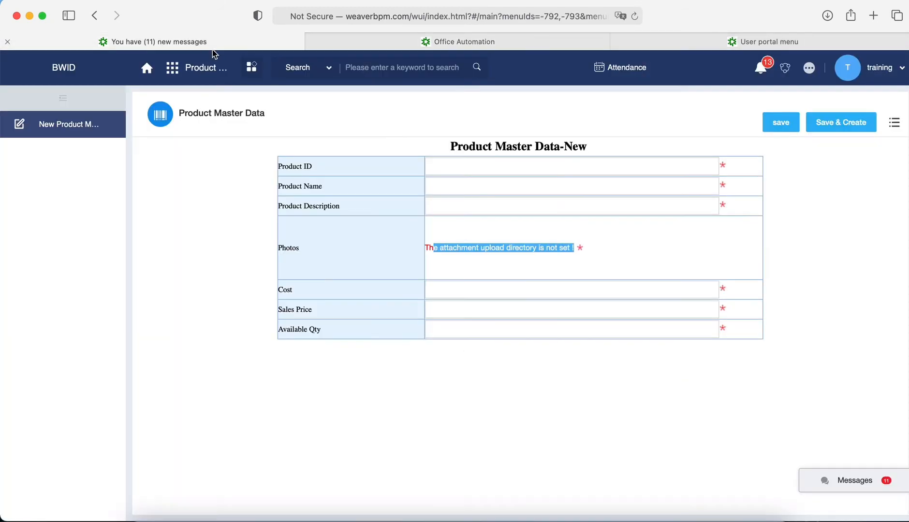
left_click(635, 16)
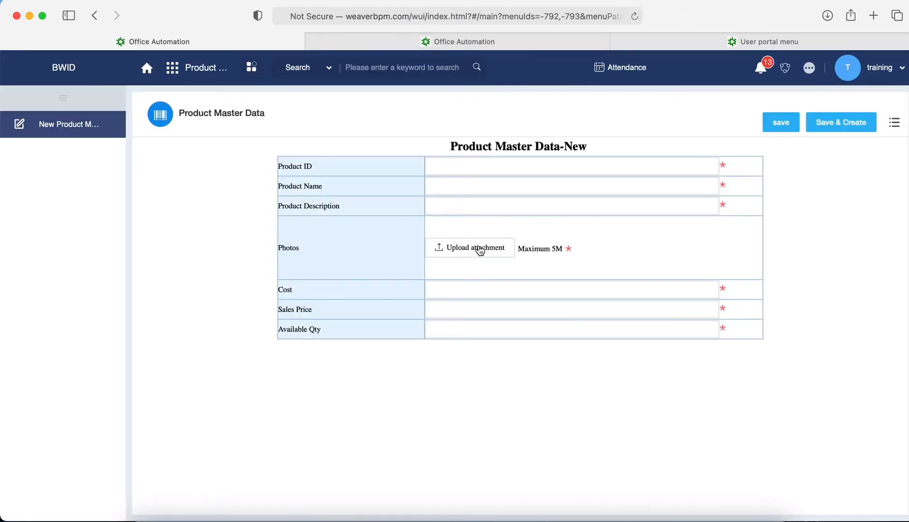
left_click(479, 249)
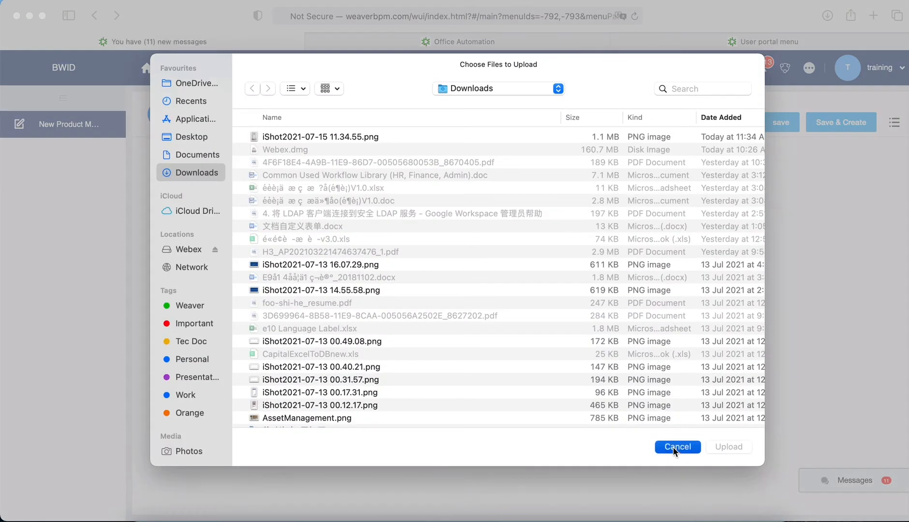
left_click(677, 446)
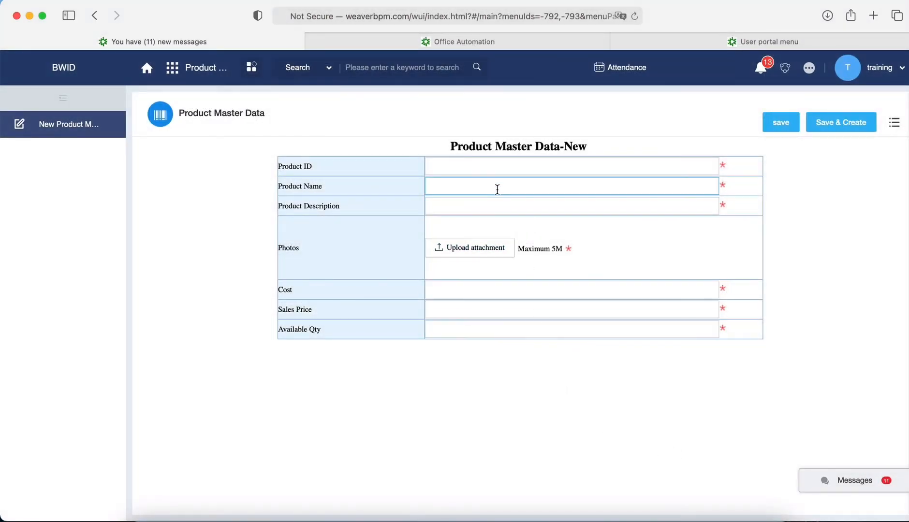
- Enter product ID P0001, product name THINKPAD and product description THINKPAD T14 in the new Product Master Data record
left_click(481, 169)
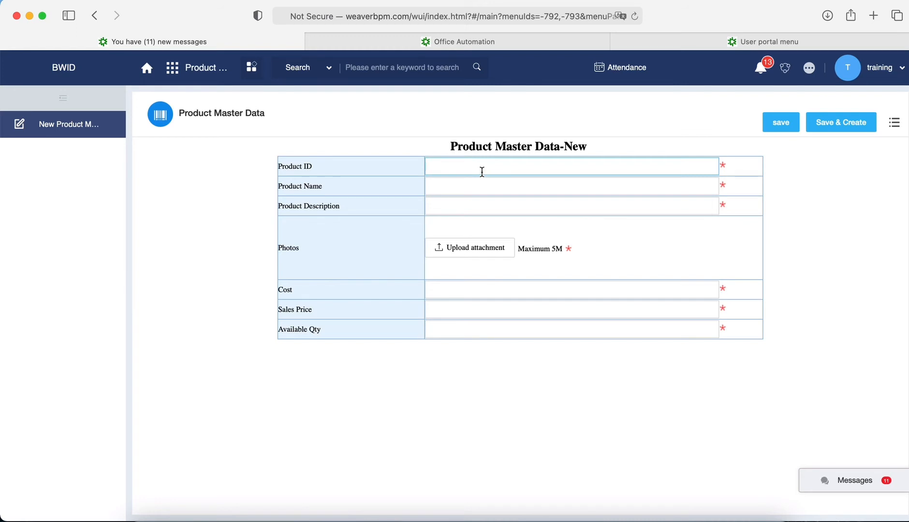
type("p")
key("BackSpace")
type("P0001")
left_click(474, 184)
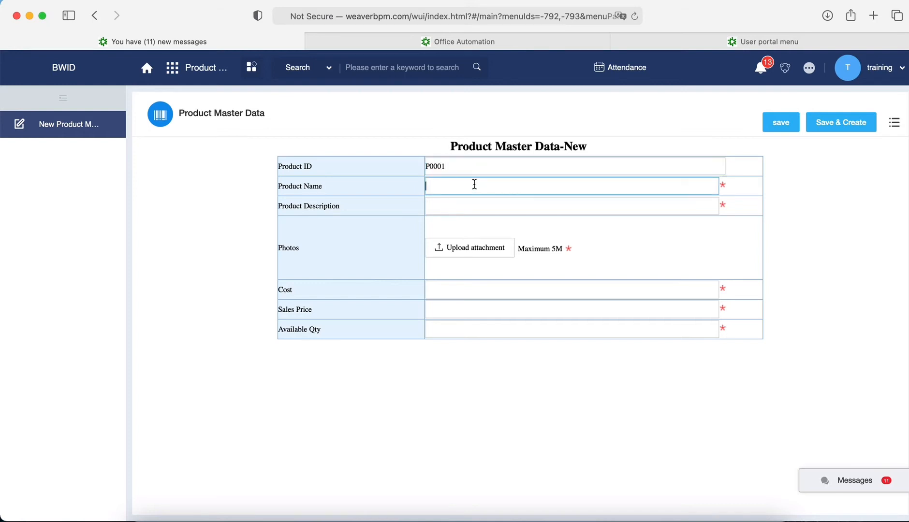
type("THINKPAD")
left_click(472, 207)
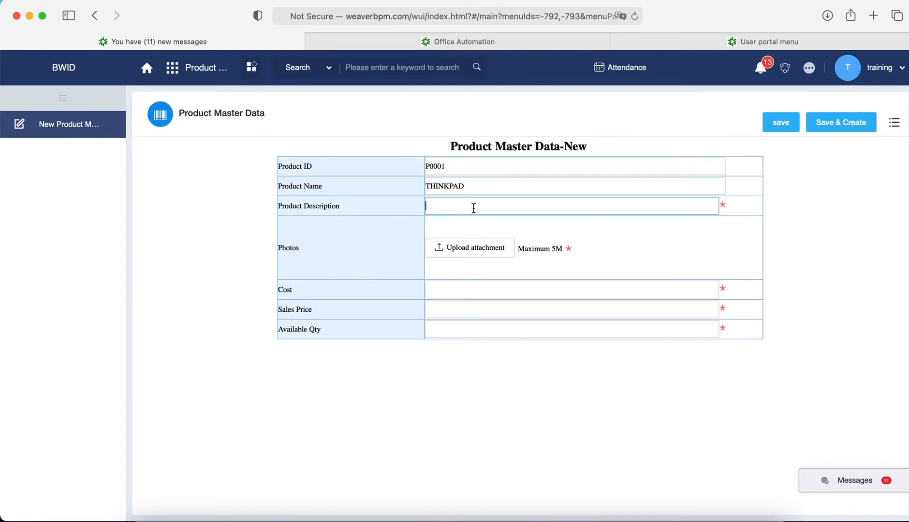
type("THINKPAD T14")
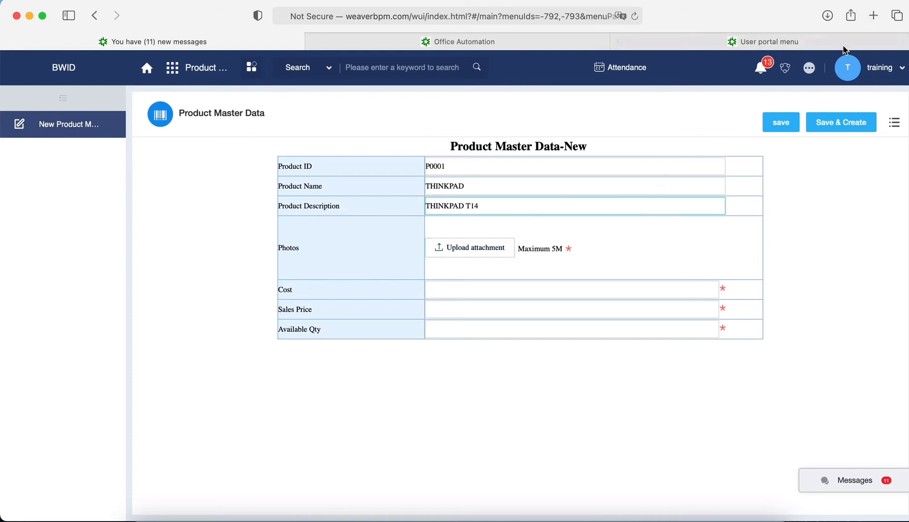
- Search the web for GOOGLE THINK PAD in a new browser tab
left_click(873, 16)
type("GO")
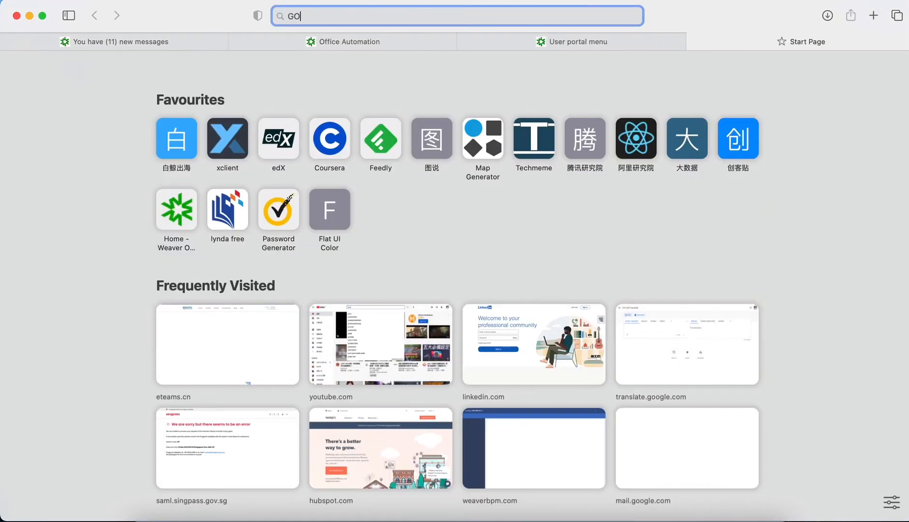
type("OGLE T")
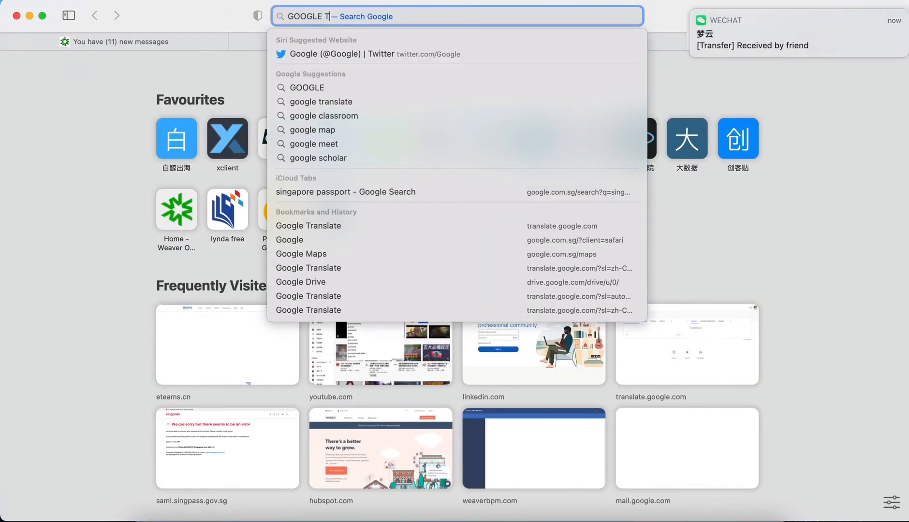
type("HINK PAGE")
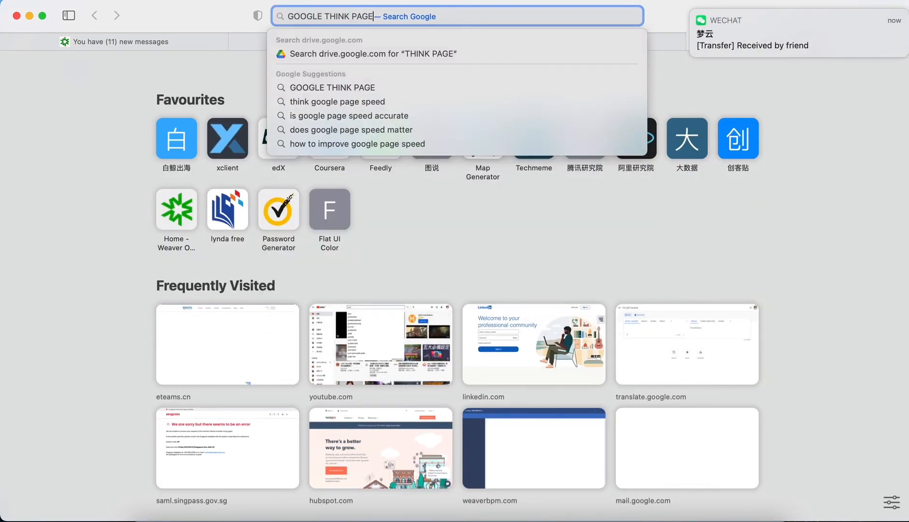
key("BackSpace")
key("BackSpace")
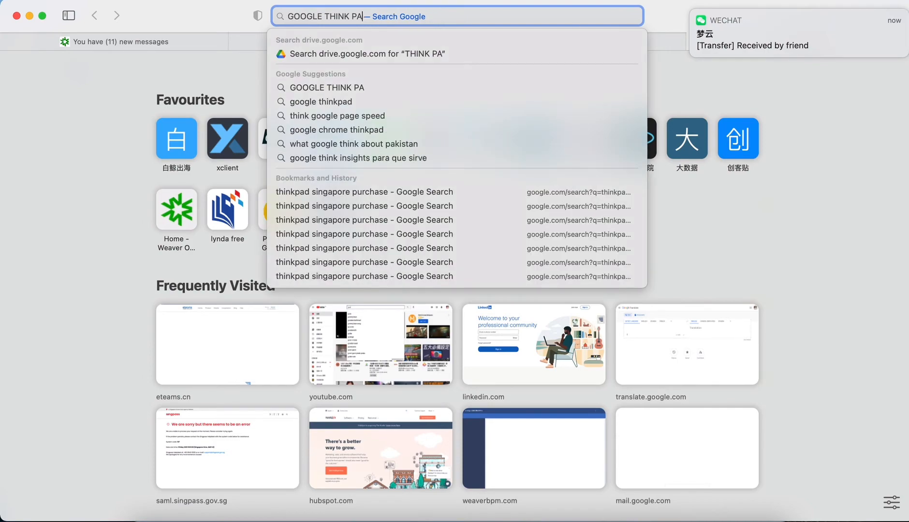
type("DE")
key("Escape")
key("Return")
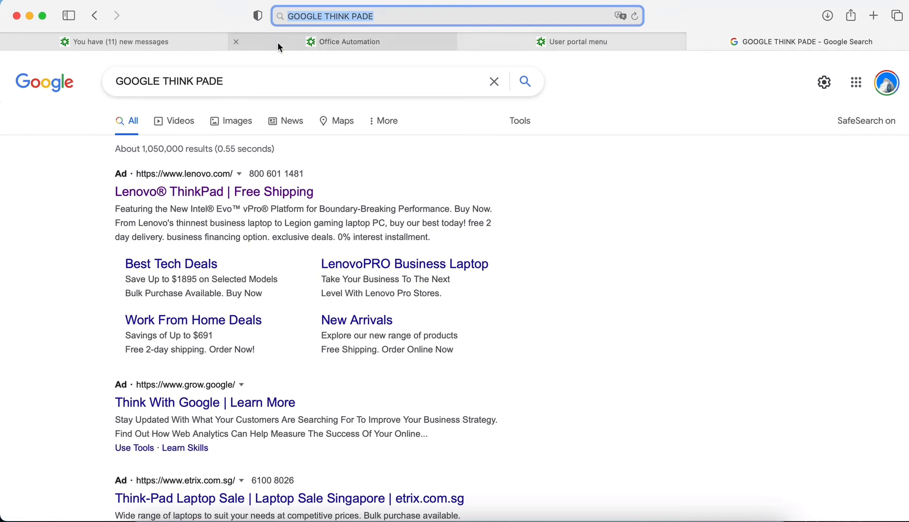
left_click(245, 83)
key("BackSpace")
key("Return")
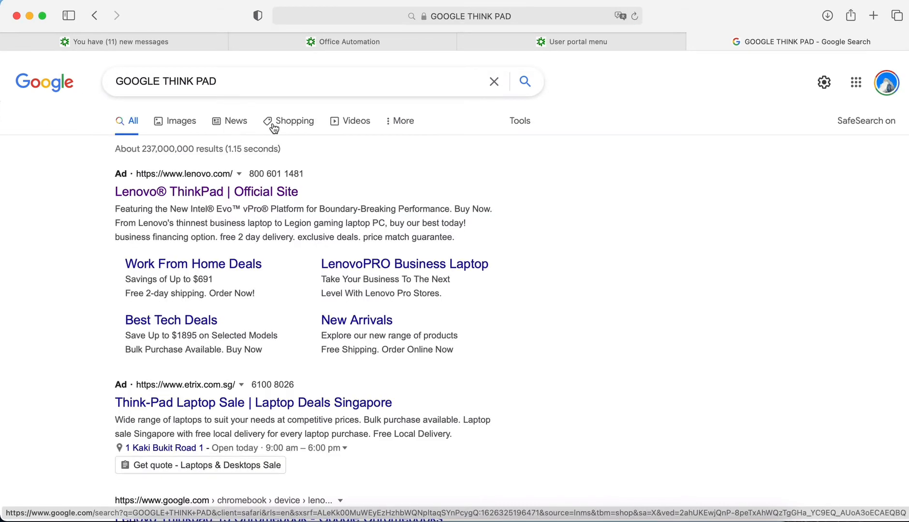
- From the image results, open the Lenovo ThinkPad 15 Gen 2 page, save a screenshot of its laptop picture, and return to the product form
left_click(191, 120)
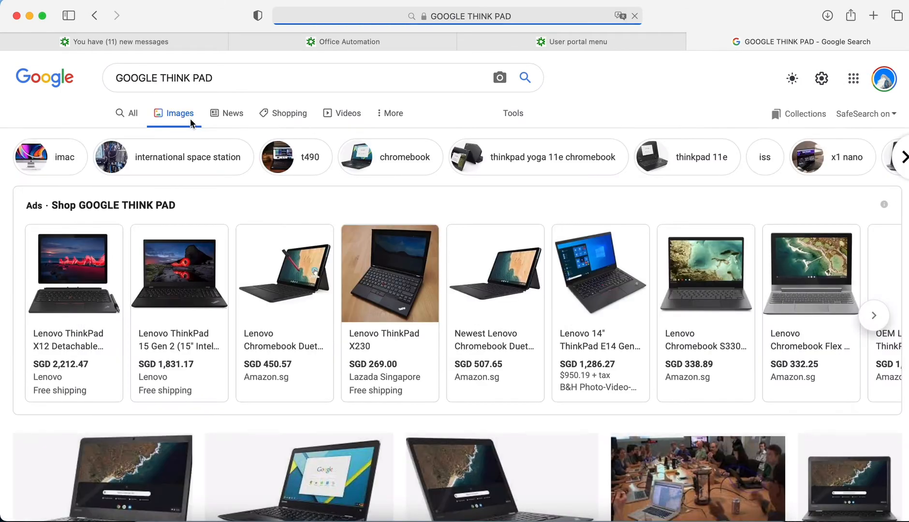
left_click(177, 273)
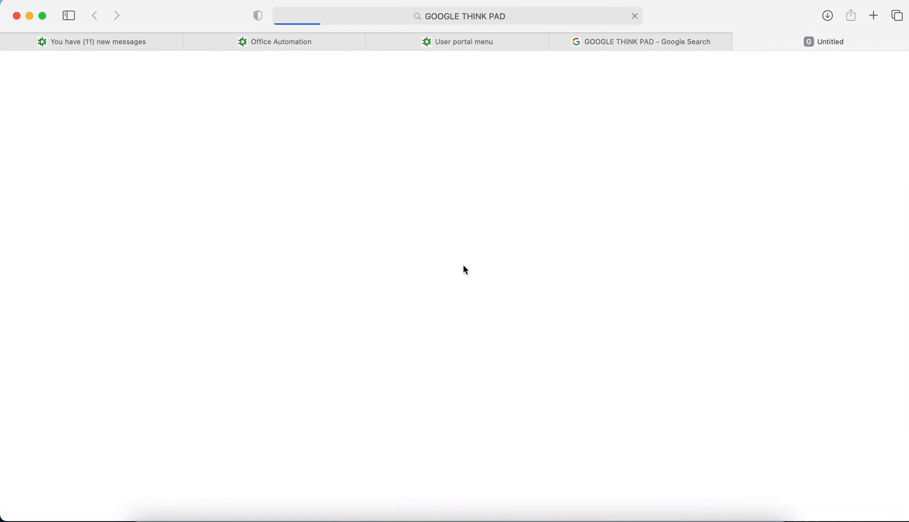
mouse_move(621, 43)
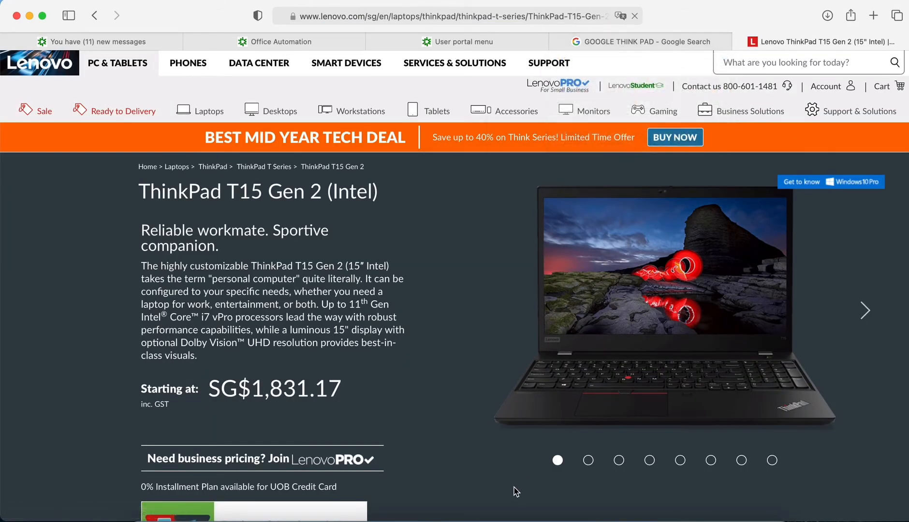
key("ctrl+super+a")
mouse_move(498, 172)
left_mouse_down()
mouse_move(656, 317)
mouse_move(832, 431)
left_mouse_up()
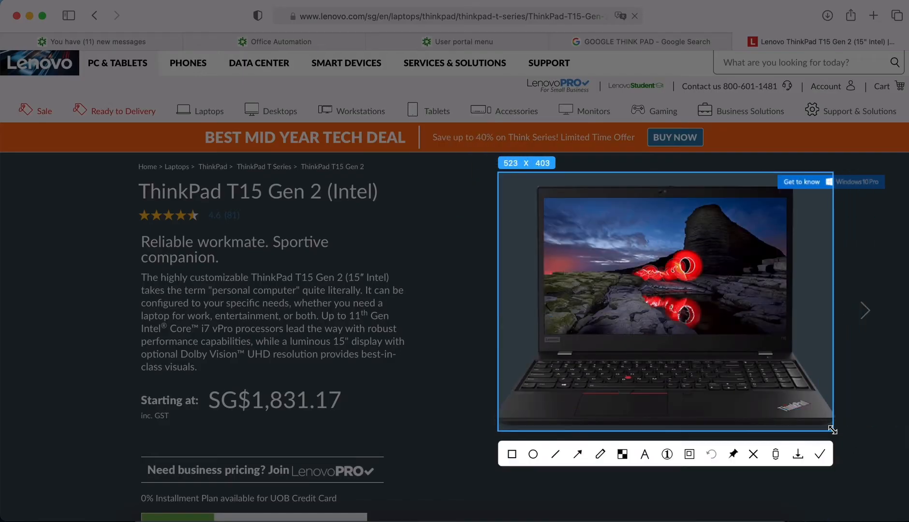
left_click(774, 455)
left_click(442, 42)
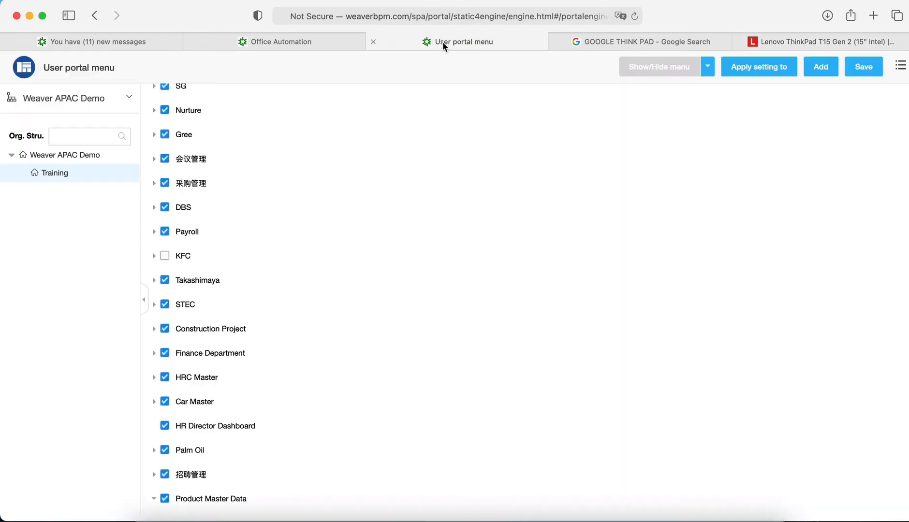
left_click(323, 40)
left_click(145, 42)
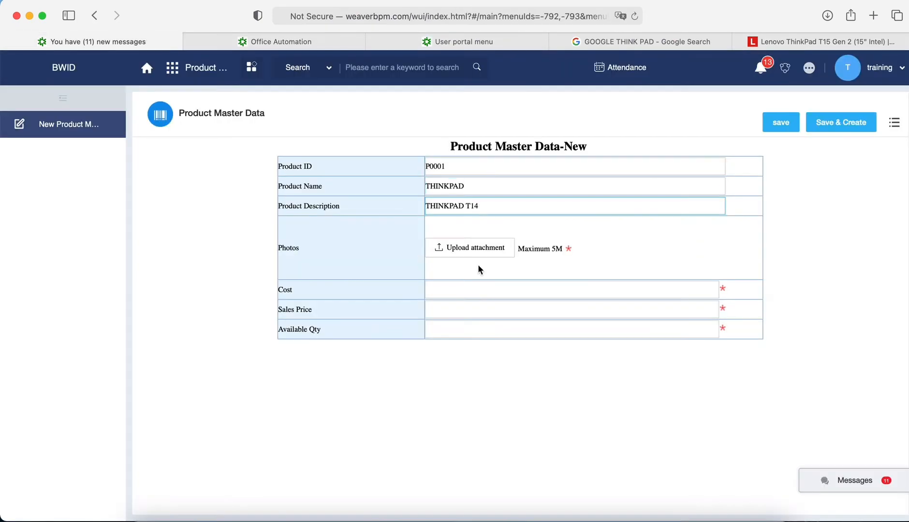
- Try uploading iShot2021-07-15 11.34.55.png to the Photos field, and remove that attachment
left_click(472, 251)
double_click(335, 129)
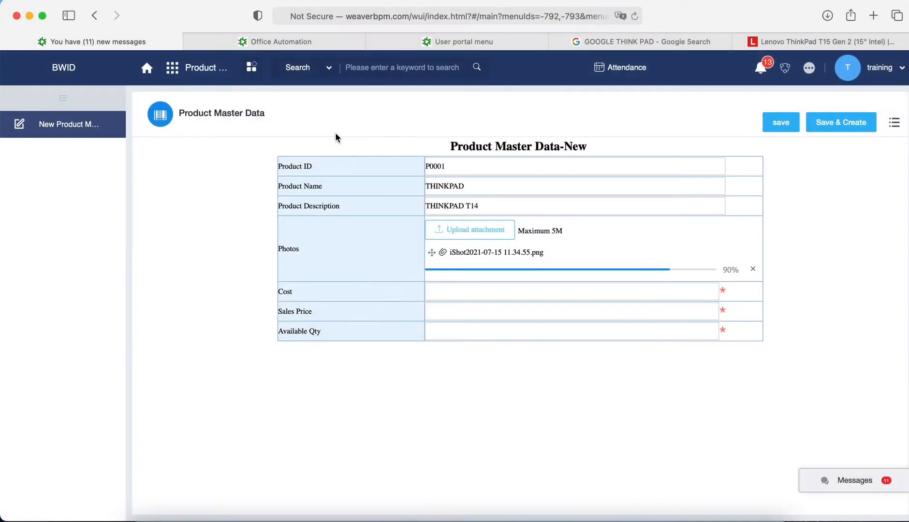
left_click(484, 376)
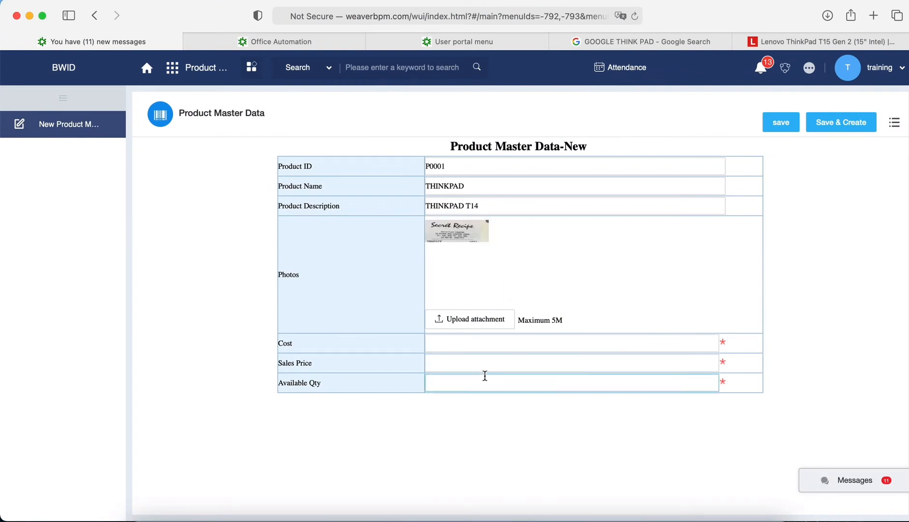
left_click(470, 350)
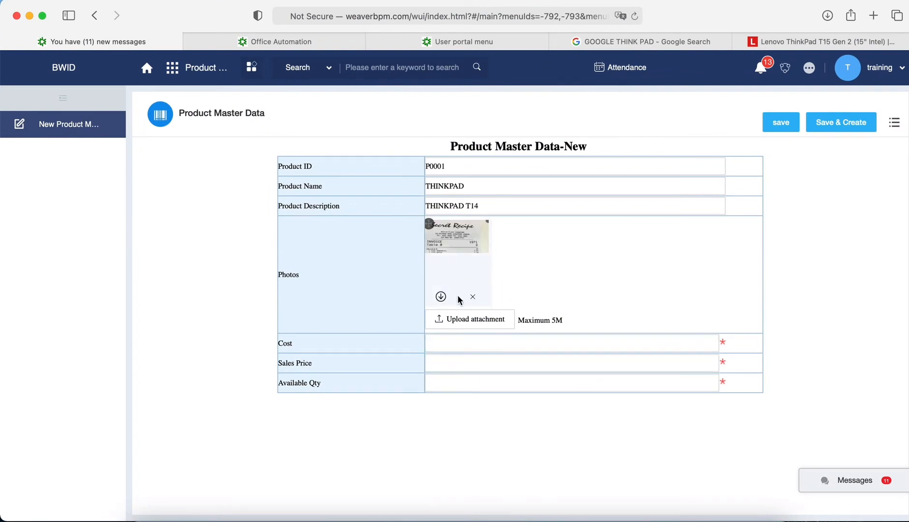
left_click(468, 299)
left_click(489, 332)
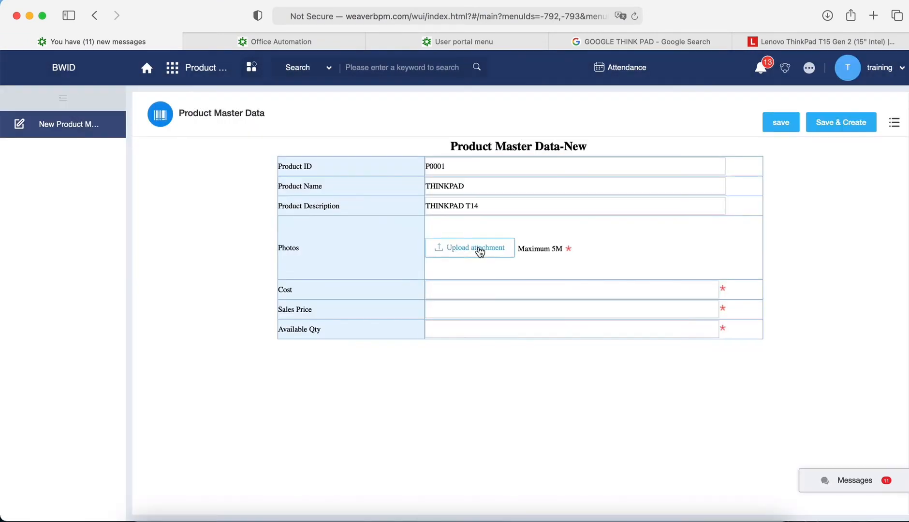
- Upload the laptop screenshot iShot2021-07-15 13.00.15.png to the record's Photos field
left_click(478, 250)
double_click(349, 137)
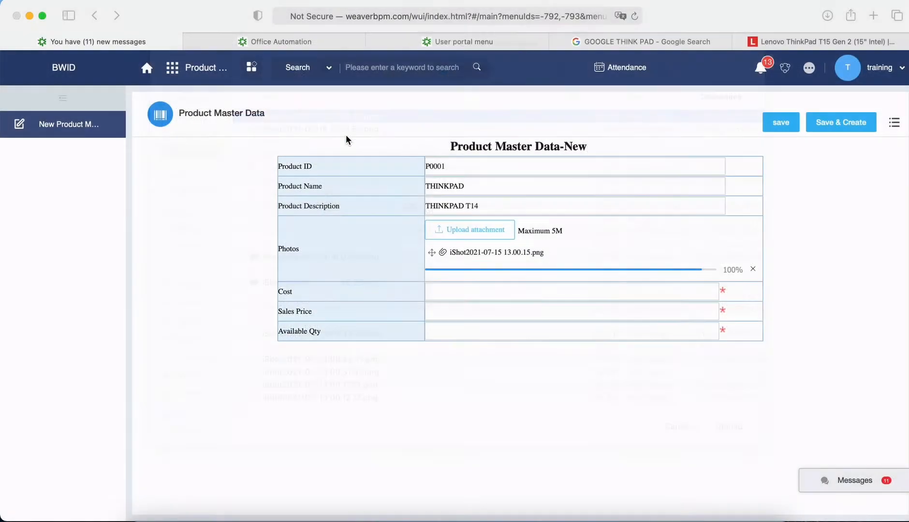
left_click(480, 367)
- Set cost to 2000, sales price to 2300 and available quantity to 23, and save the record while starting another new one
left_click(495, 347)
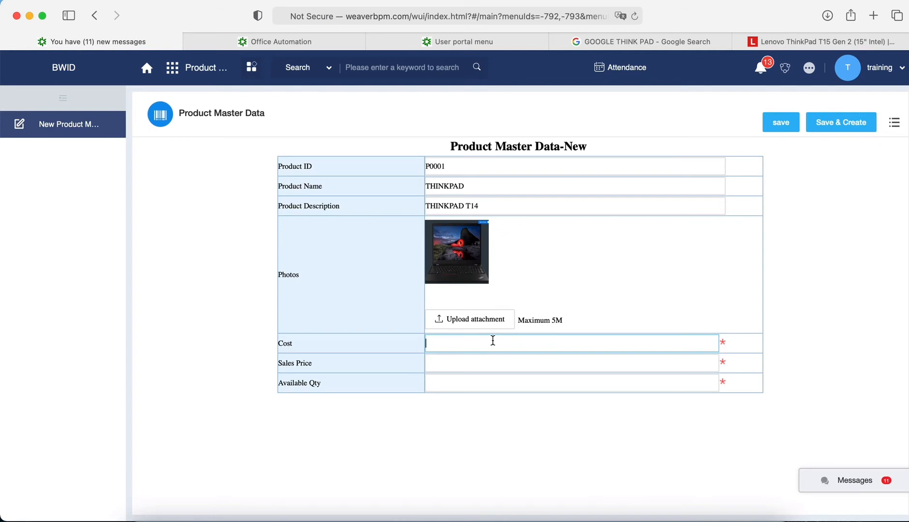
type("2000")
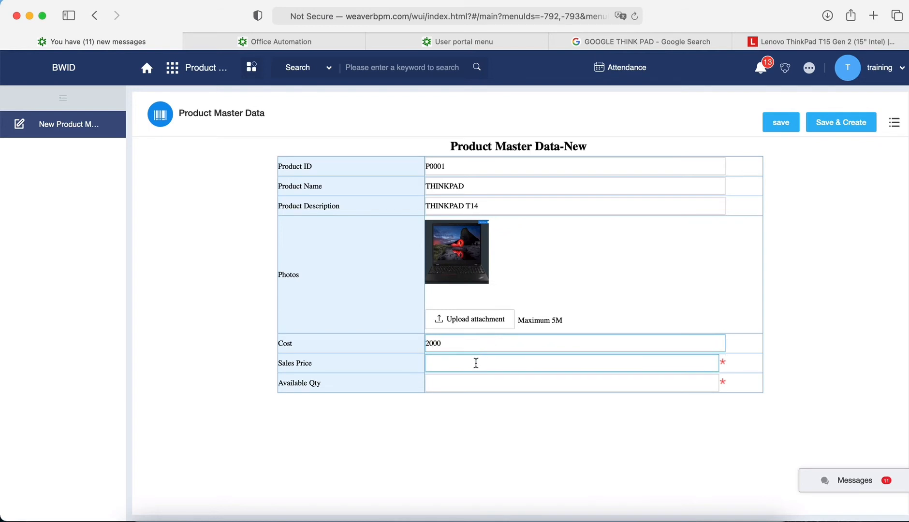
left_click(474, 365)
type("2")
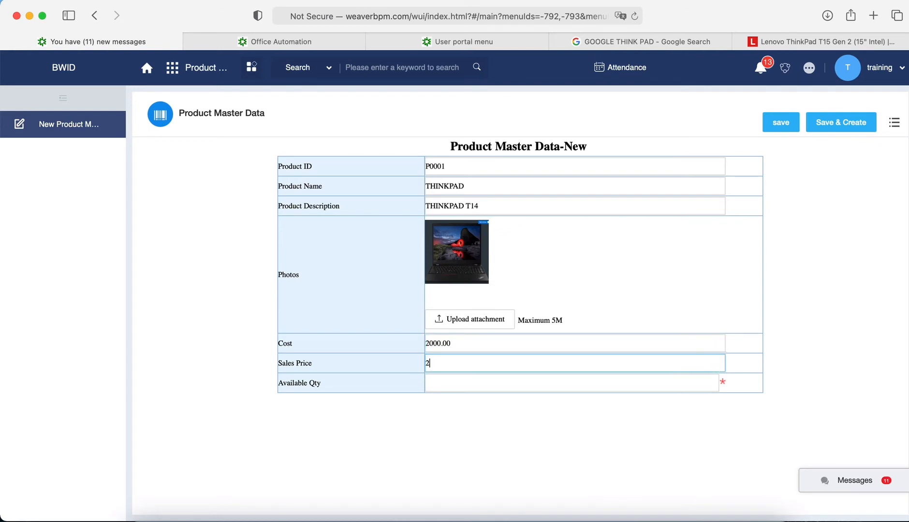
type("300")
left_click(459, 383)
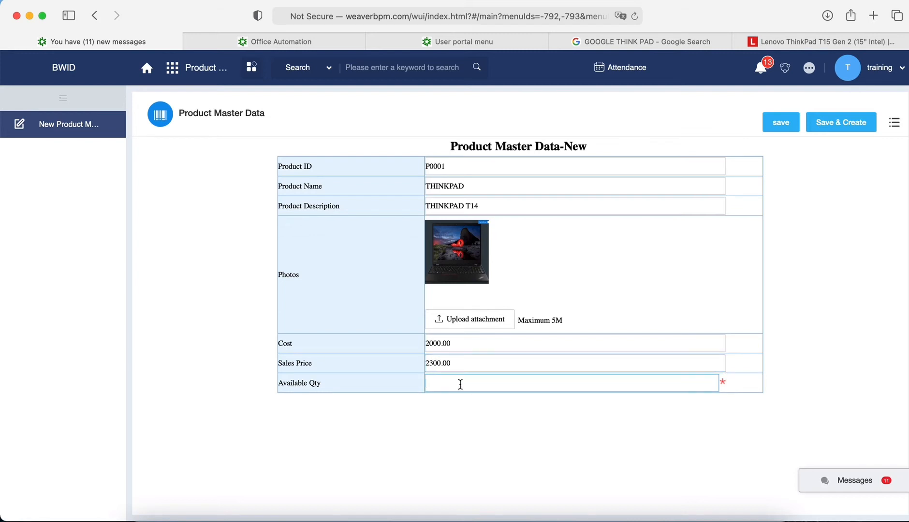
type("23")
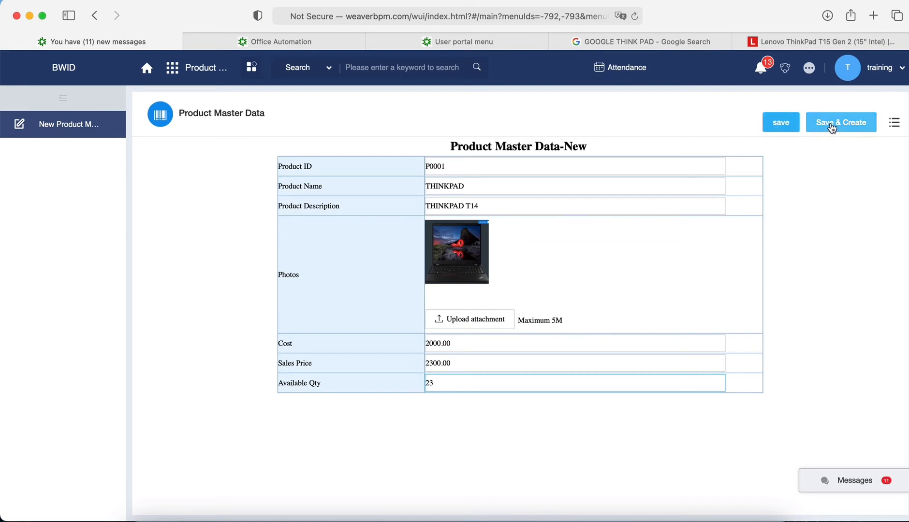
left_click(830, 127)
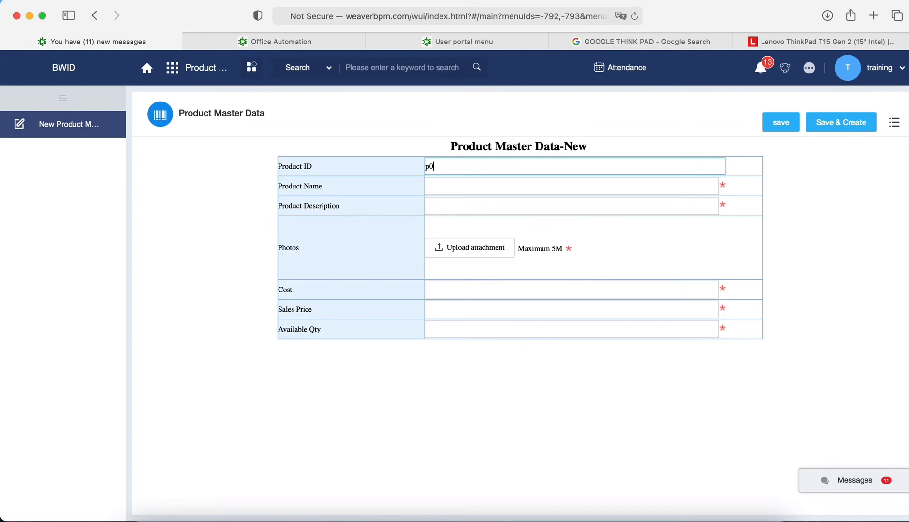
- Enter product ID P0002, product name MACBOOK and product description MACBOOK PRO in the second product record
key("BackSpace")
key("BackSpace")
type("P")
left_click(466, 185)
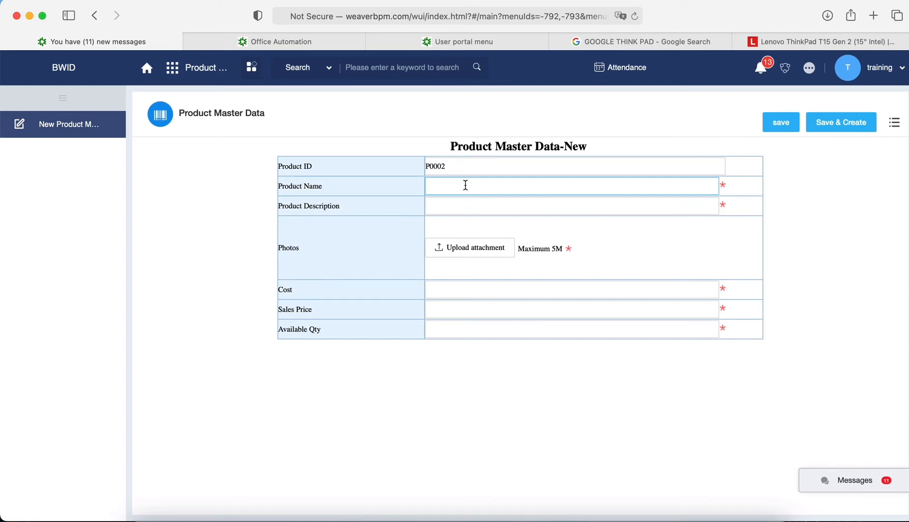
type("MACBOOK")
left_click(452, 208)
type("MACBOOK")
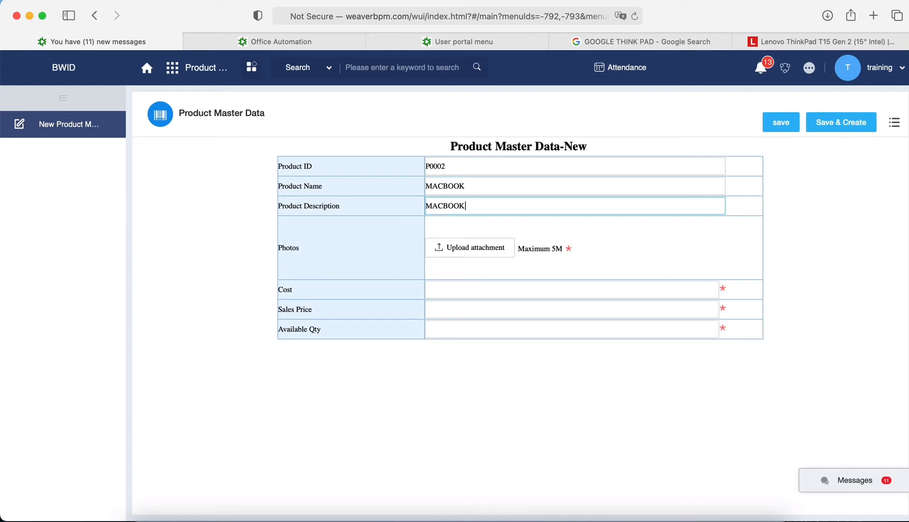
type(" PRO")
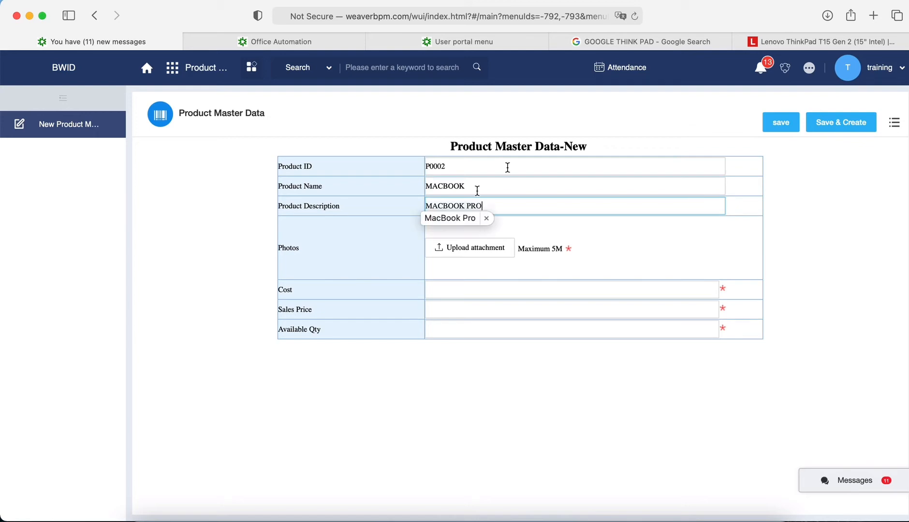
- Run a Google image search for MACBOOK PRO in the Lenovo page's tab and enlarge the first 13-inch MacBook Pro result
left_click(759, 44)
left_click(559, 17)
type("MACBO")
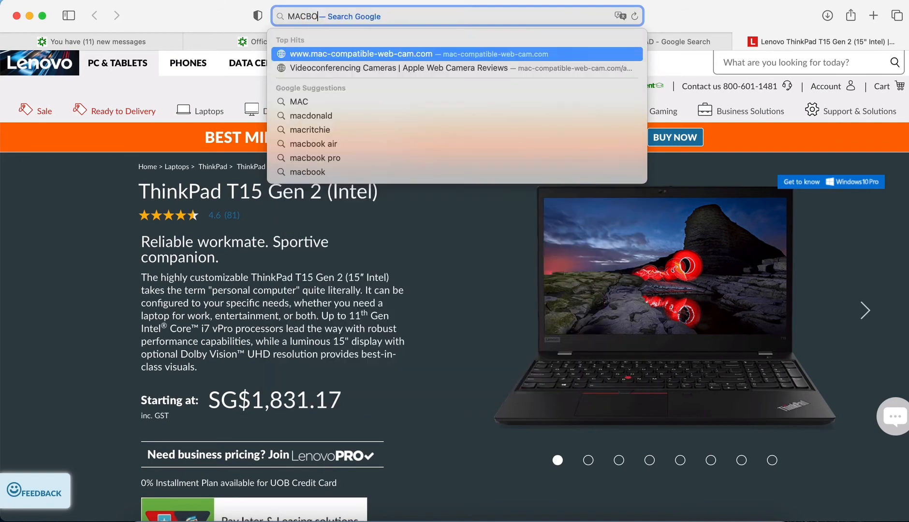
type("OK PRO")
key("Return")
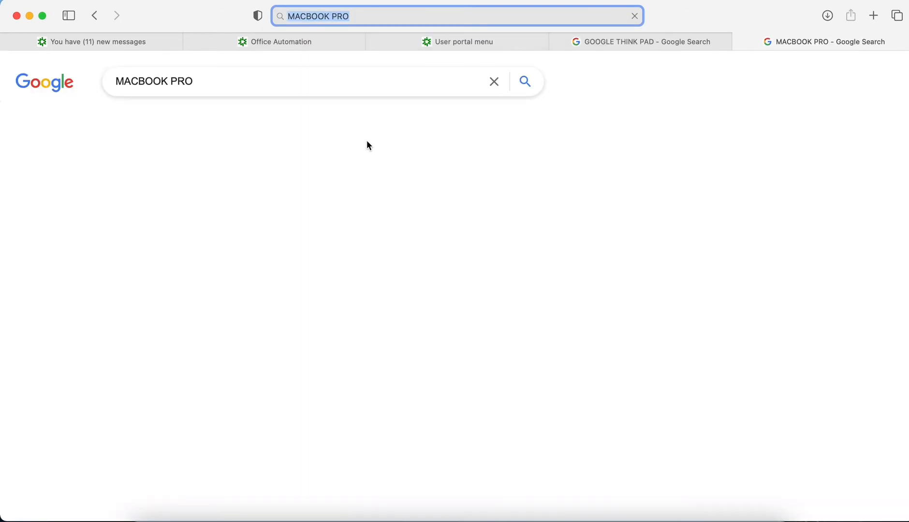
left_click(185, 120)
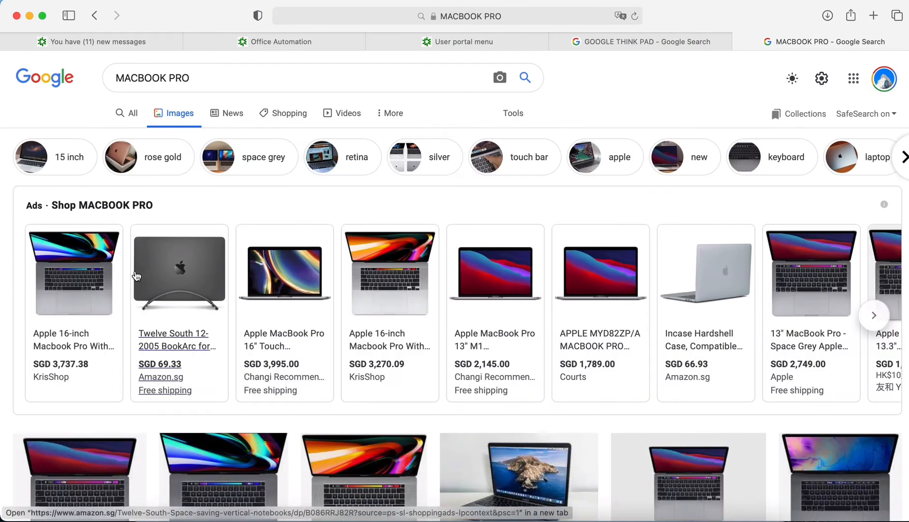
scroll(141, 333, "down", 2)
scroll(141, 333, "down", 3)
left_click(140, 331)
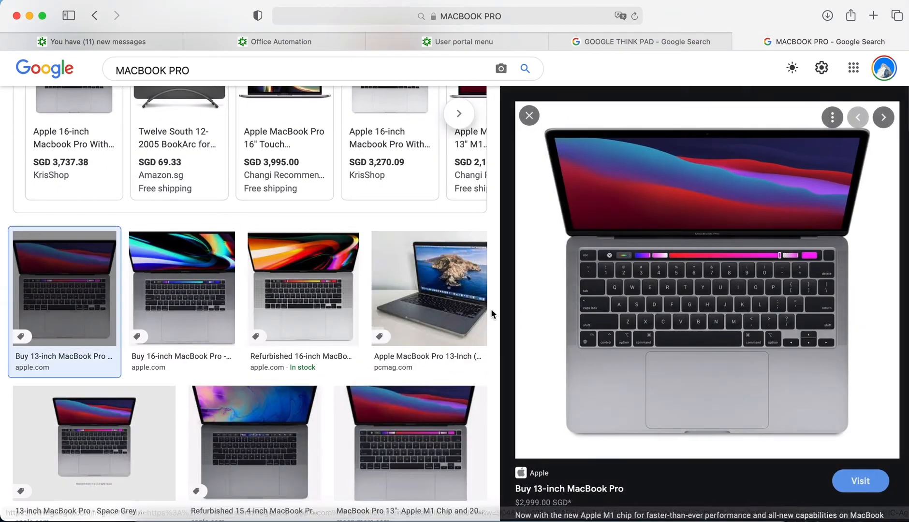
- Capture a screenshot of the enlarged MacBook Pro picture and save it
key("super+shift+x")
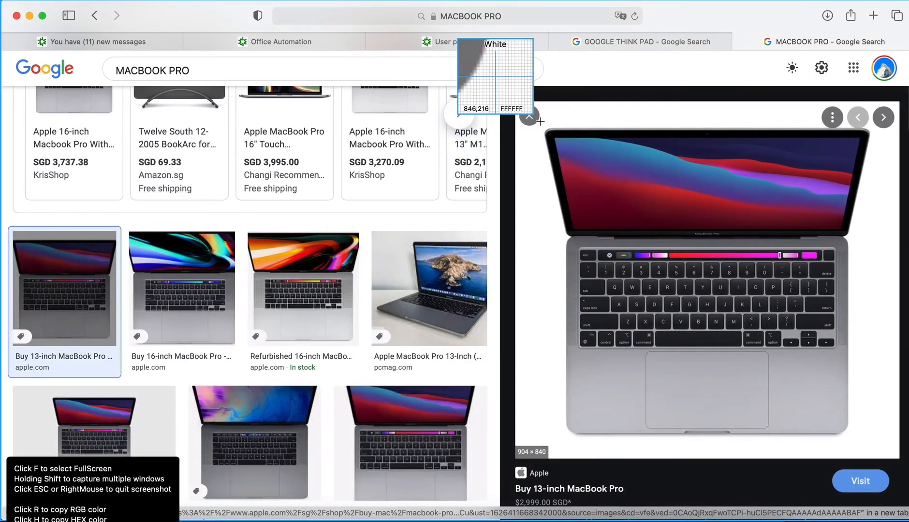
mouse_move(538, 119)
left_mouse_down()
mouse_move(742, 295)
mouse_move(838, 400)
mouse_move(851, 443)
mouse_move(882, 446)
left_mouse_up()
left_click(840, 468)
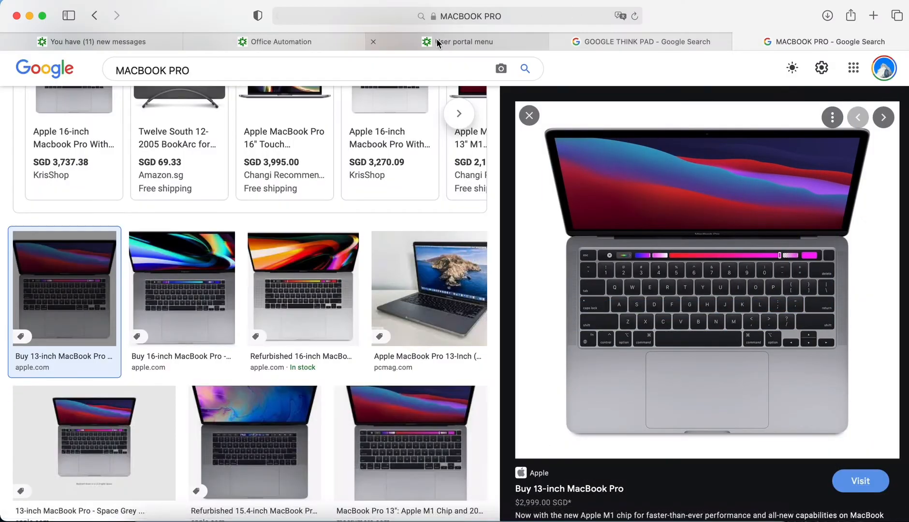
- Return to the new P0002 product record and upload the screenshot iShot2021-07-15 13.01.17.png to its Photos field
left_click(441, 40)
left_click(96, 39)
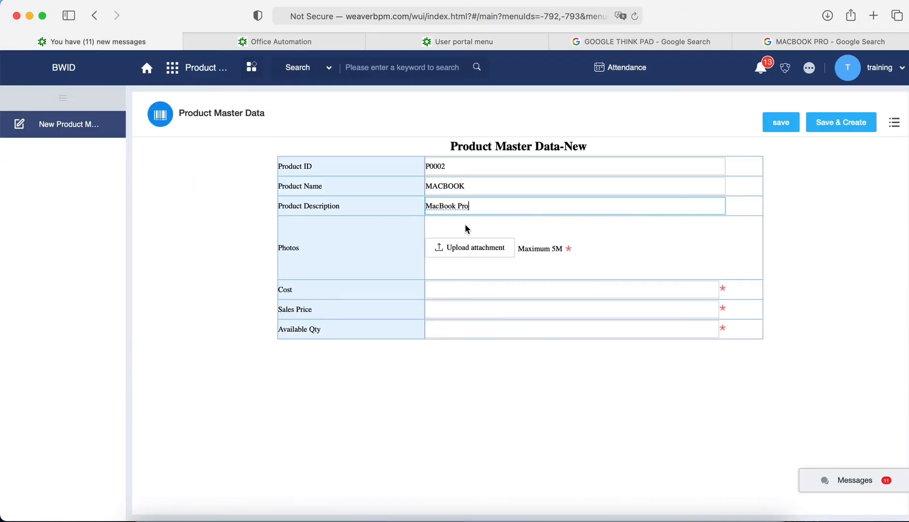
left_click(463, 253)
double_click(372, 134)
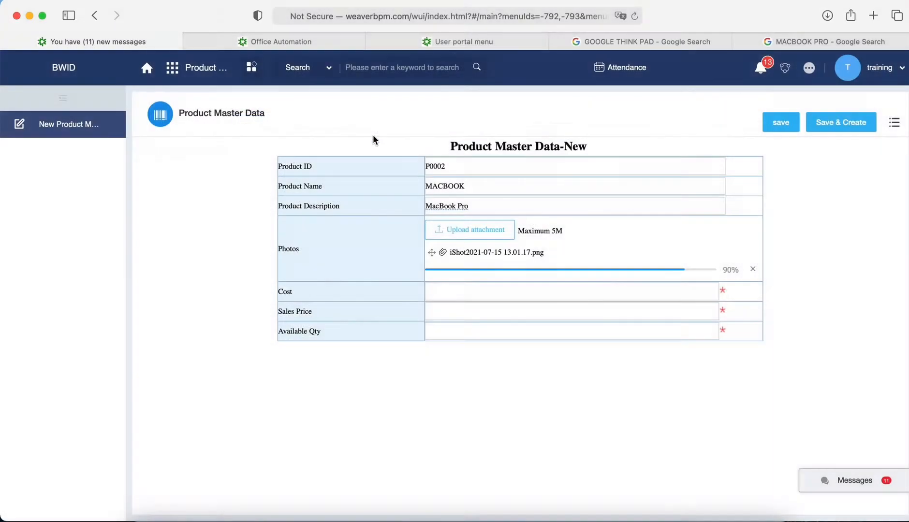
- Set the MacBook record's cost to 2100, sales price to 2400 and available quantity to 20, and save it
left_click(451, 346)
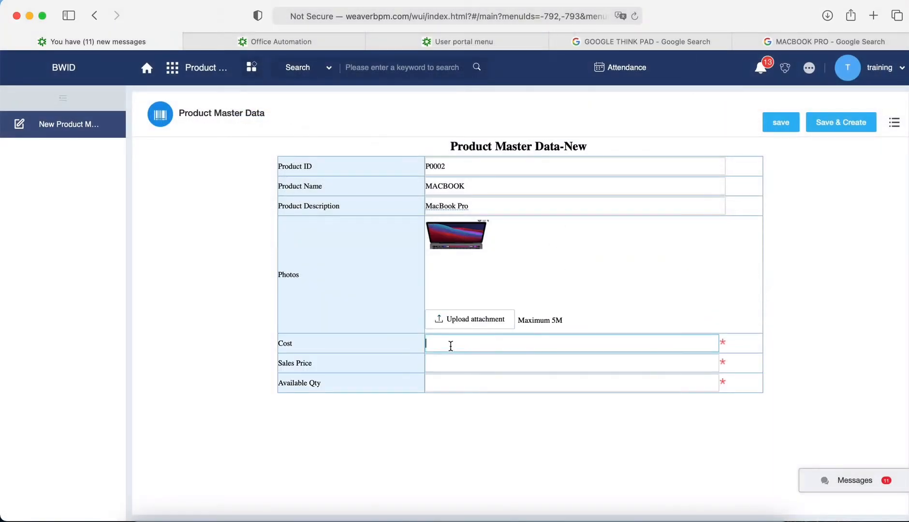
type("20")
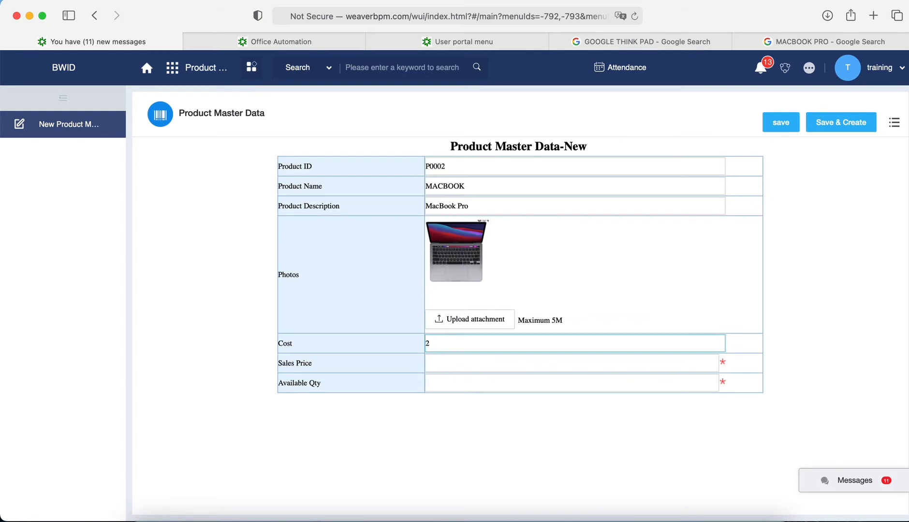
left_click(446, 362)
type("2400")
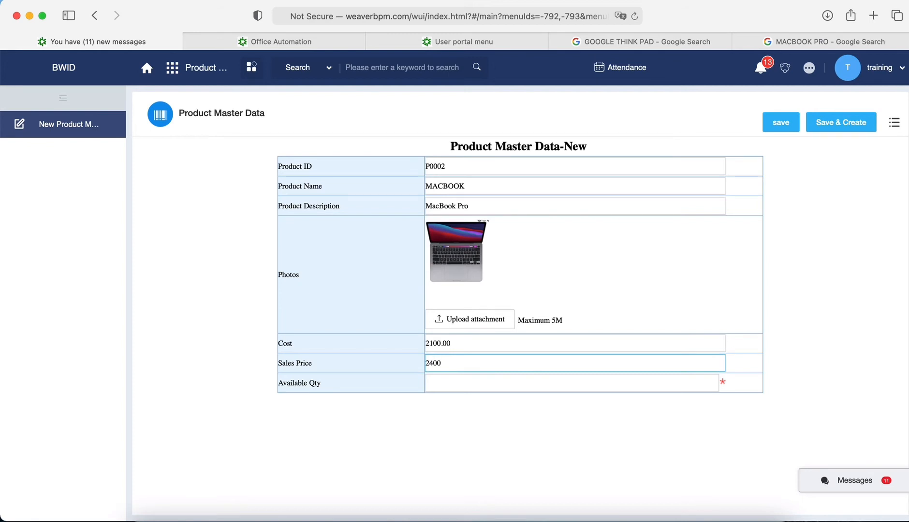
left_click(449, 384)
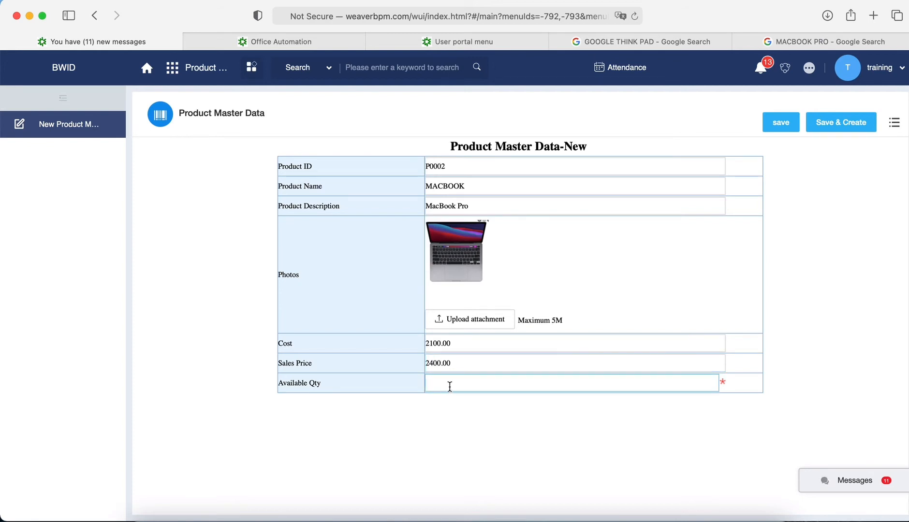
type("20")
left_click(786, 126)
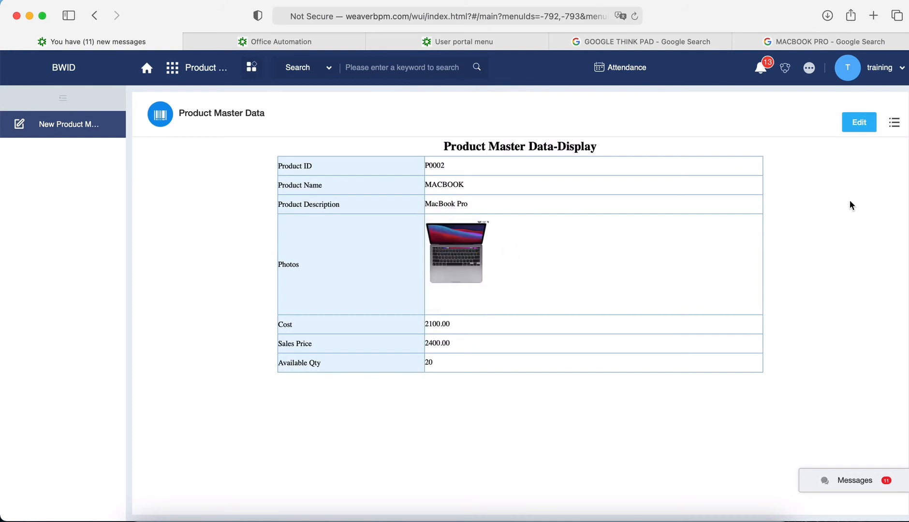
- Edit the saved P0002 record, set its available quantity to 21, and save the change
left_click(858, 122)
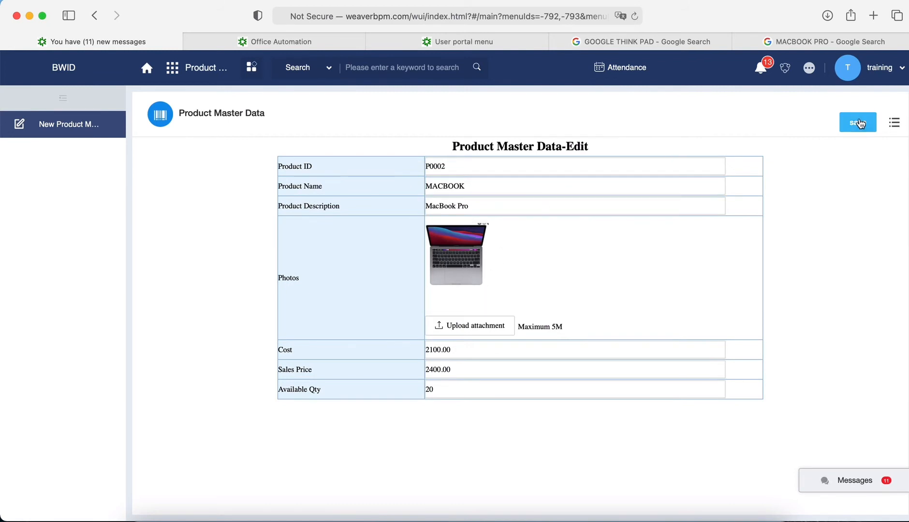
left_click(432, 390)
key("BackSpace")
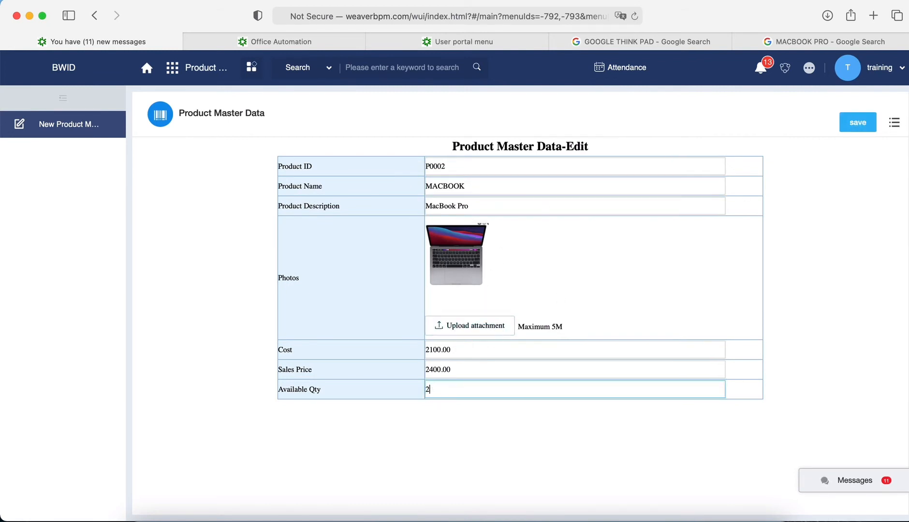
left_click(861, 124)
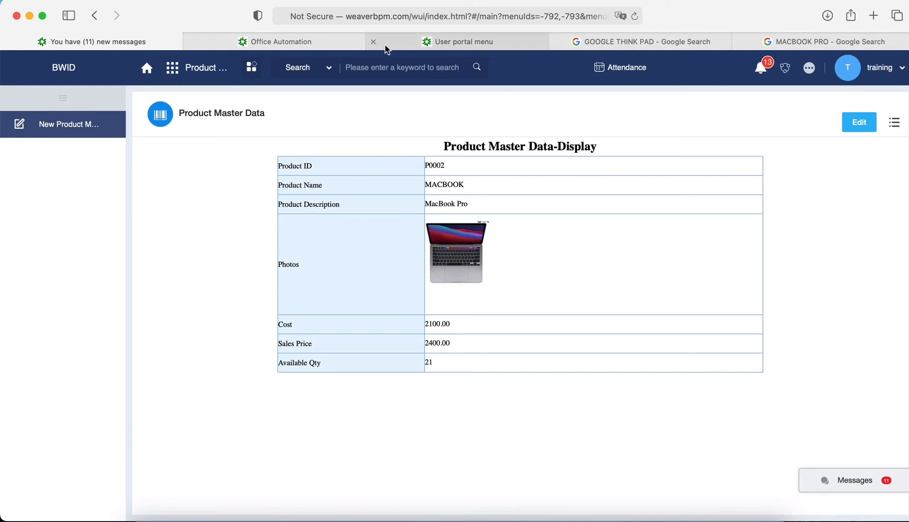
- In the admin portal, close the attachment upload settings and start a new Product Demo query list named All product
left_click(299, 42)
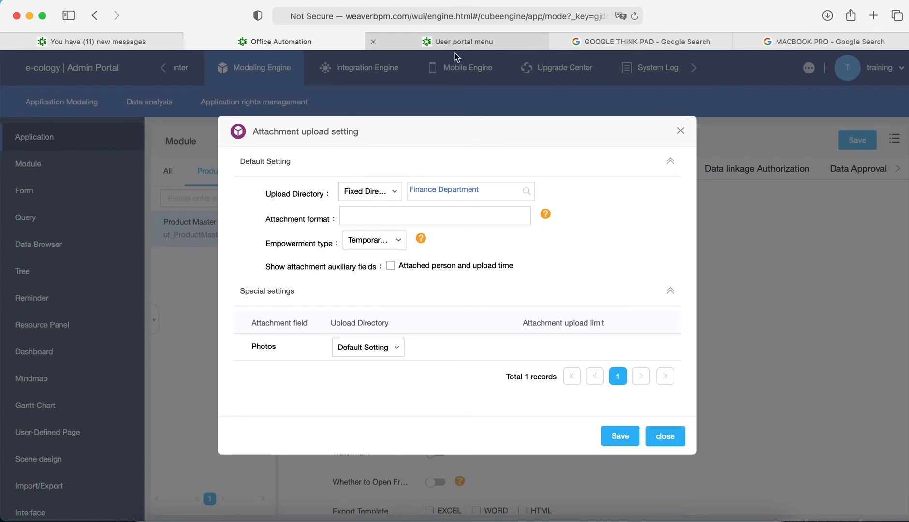
left_click(680, 131)
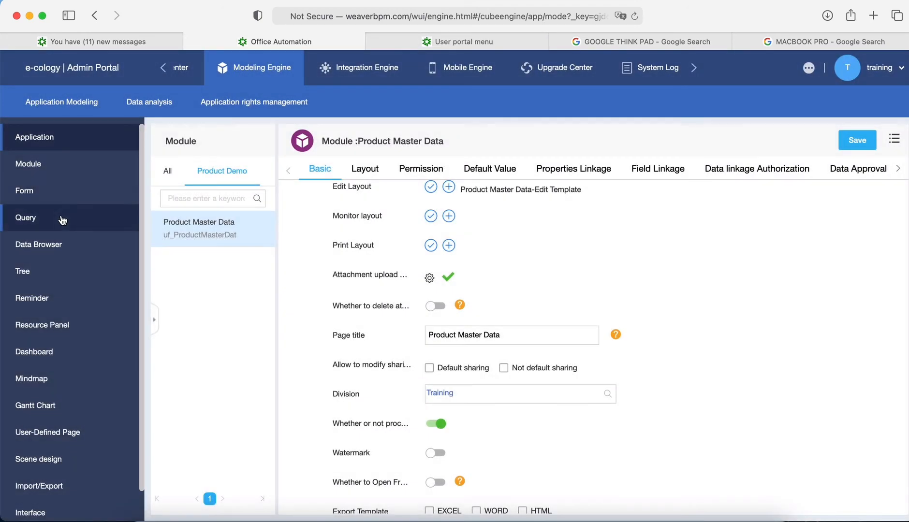
left_click(62, 219)
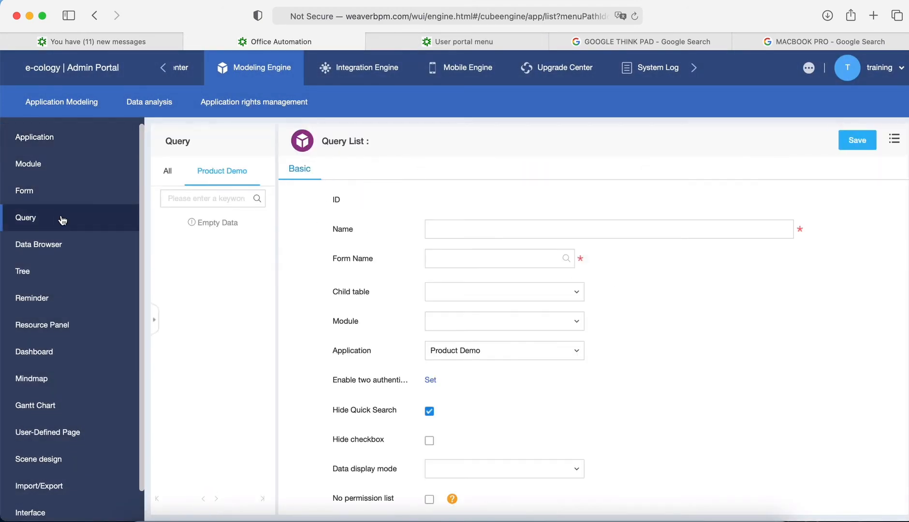
left_click(494, 230)
type("aLL")
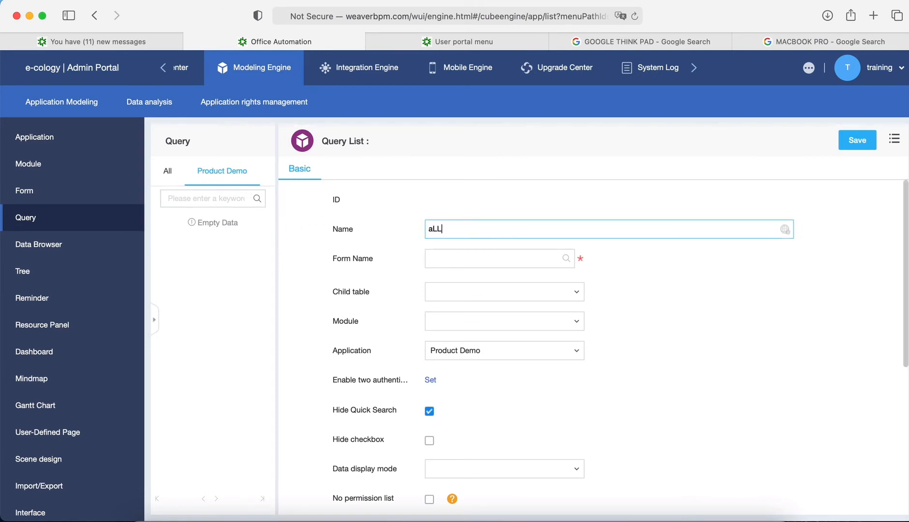
key("BackSpace")
key("BackSpace")
key("BackSpace")
type("All product")
- Choose the Product Master Data form for the All product query list and save the query
left_click(564, 259)
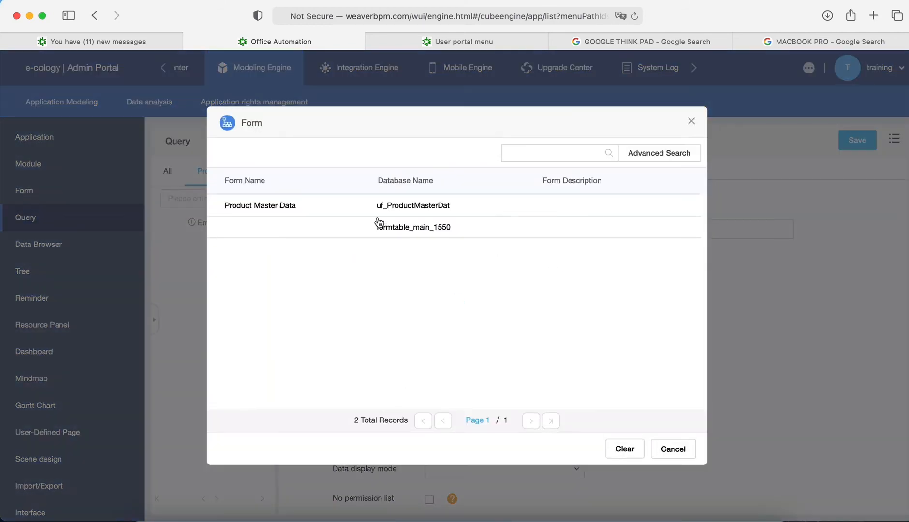
left_click(334, 208)
scroll(402, 316, "down", 3)
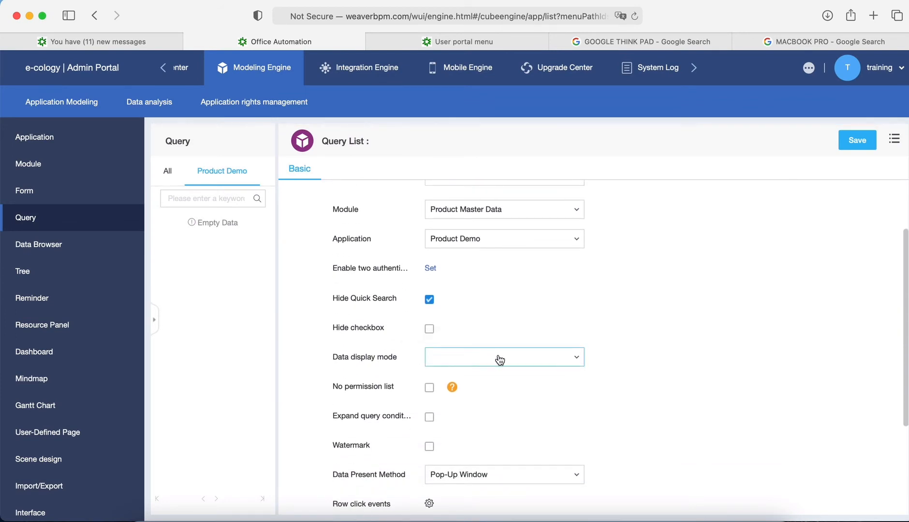
left_click(856, 140)
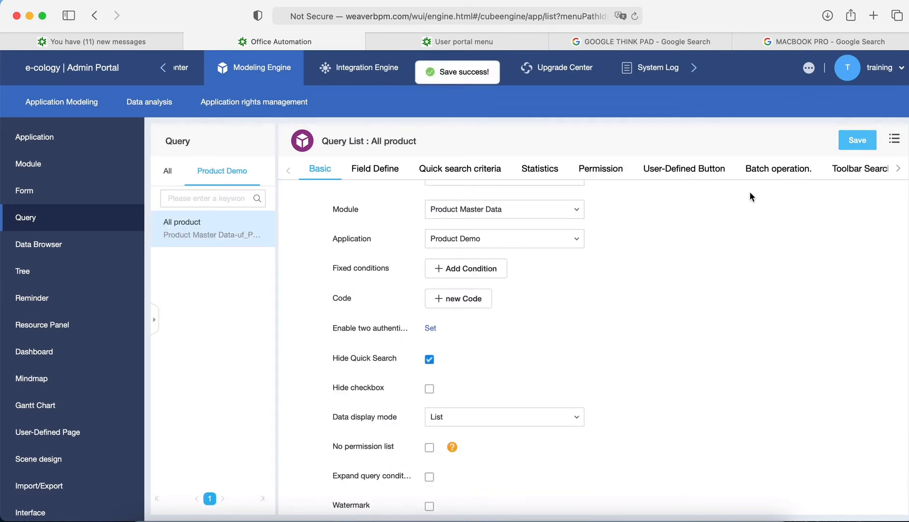
- In the query's field definitions, enable Title for Product ID, Product Name, Product Description, Photos, Cost, Sales Price and Available Qty
left_click(372, 169)
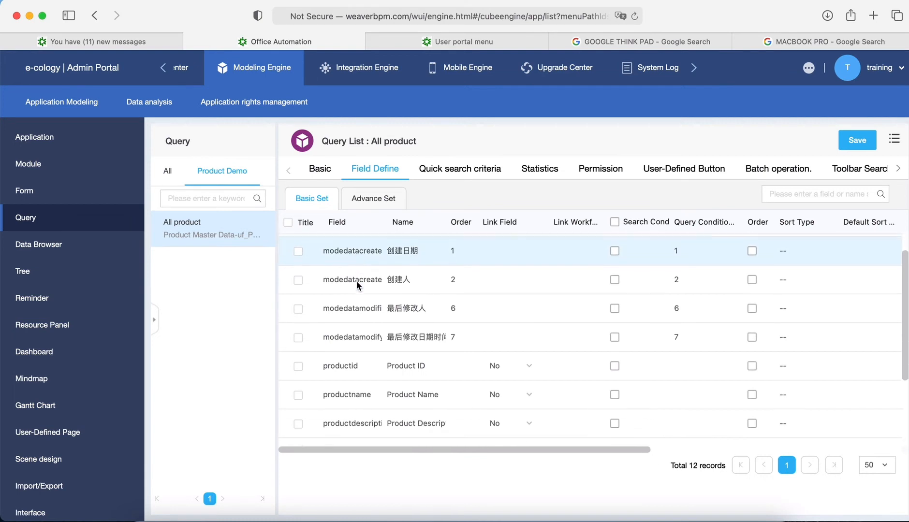
scroll(356, 281, "down", 3)
left_click(298, 295)
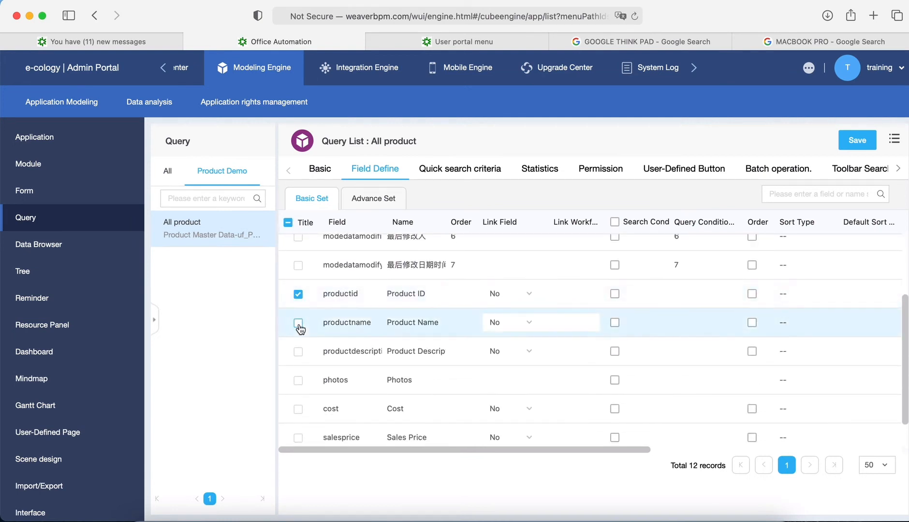
left_click(298, 352)
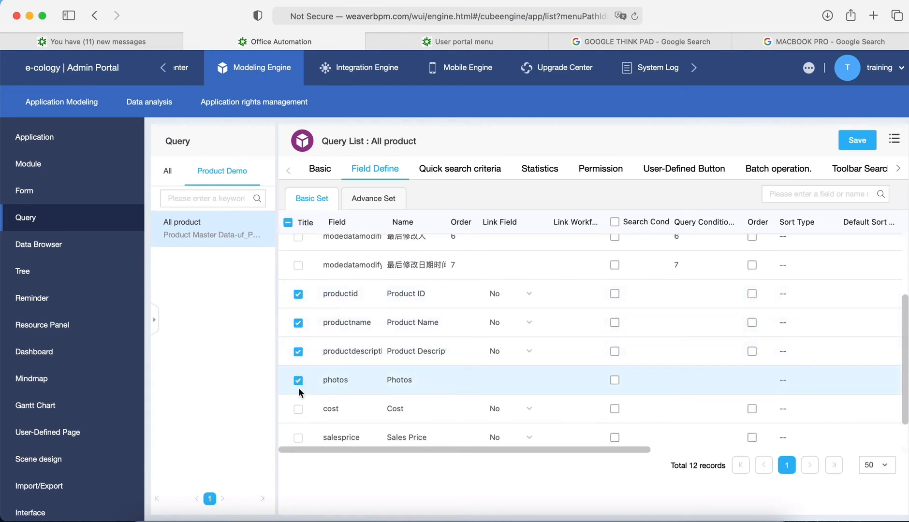
left_click(298, 409)
scroll(299, 409, "down", 1)
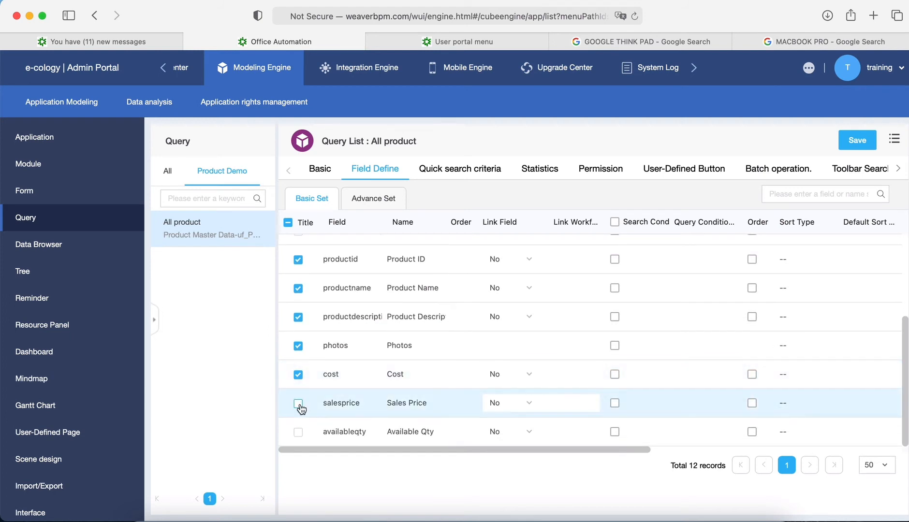
left_click(298, 404)
- Set the Product ID field's link to the form option so it points to the product card page
scroll(466, 285, "up", 2)
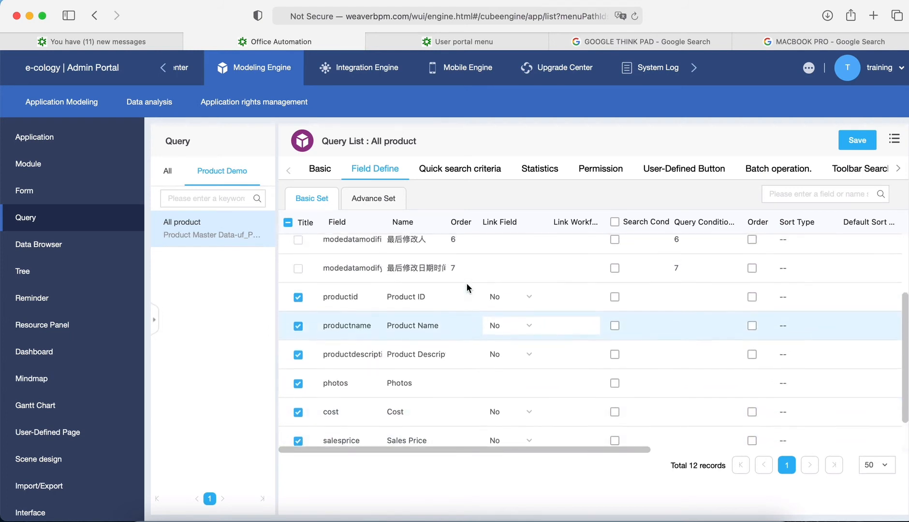
left_click(518, 316)
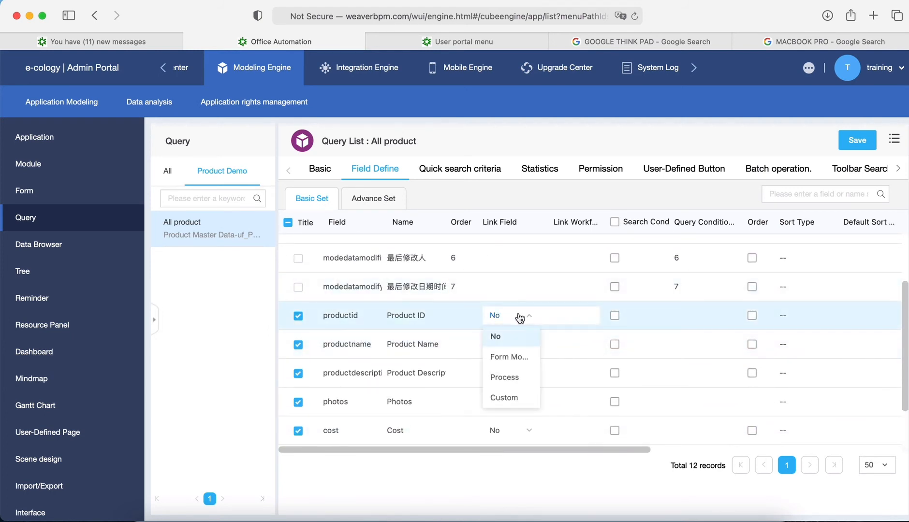
left_click(516, 358)
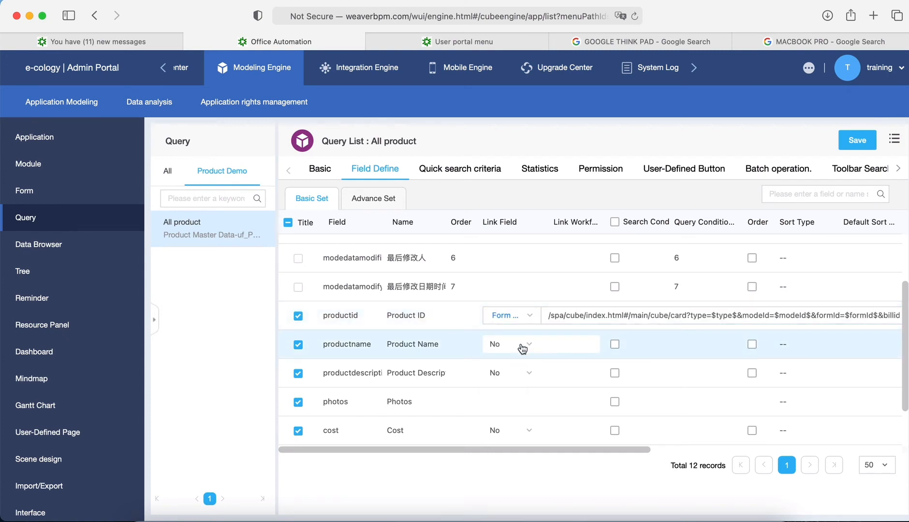
left_click(857, 141)
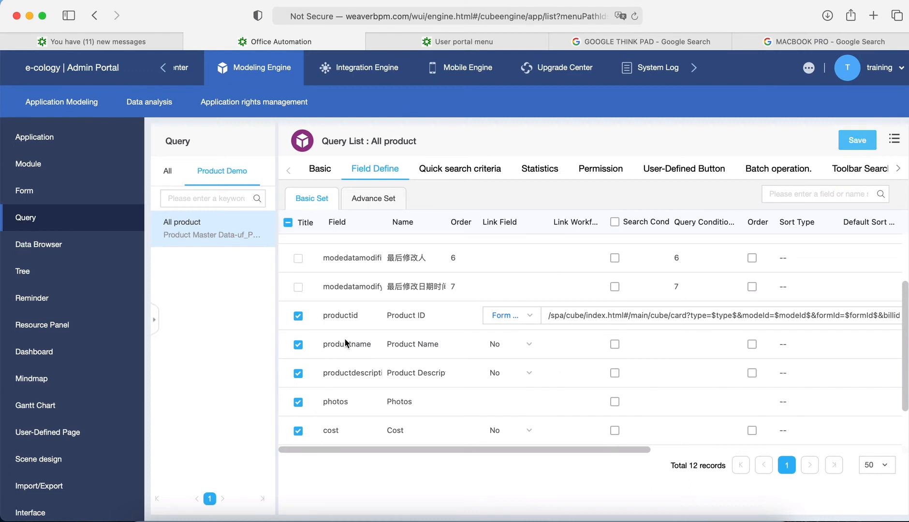
- Disable Title for Photos, enable Product Name and Product Description as search conditions, and save the field definitions
scroll(345, 342, "down", 1)
left_click(298, 378)
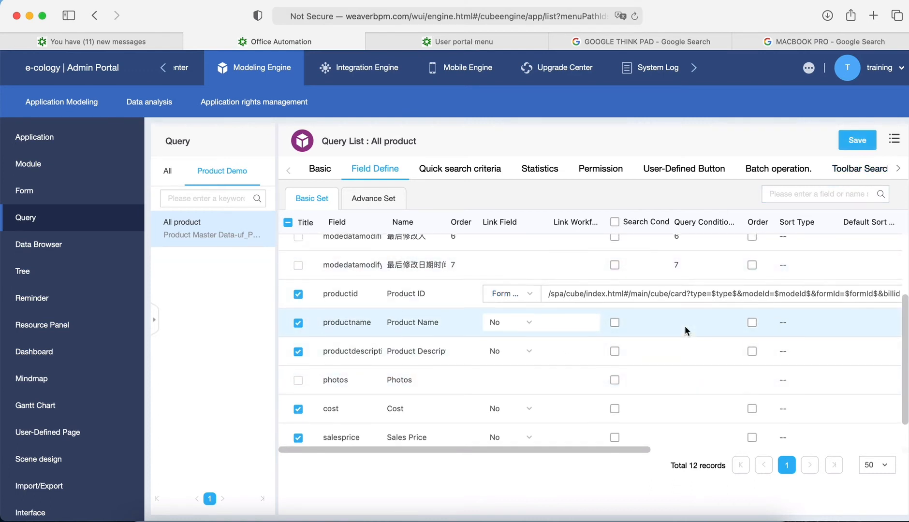
scroll(684, 325, "up", 2)
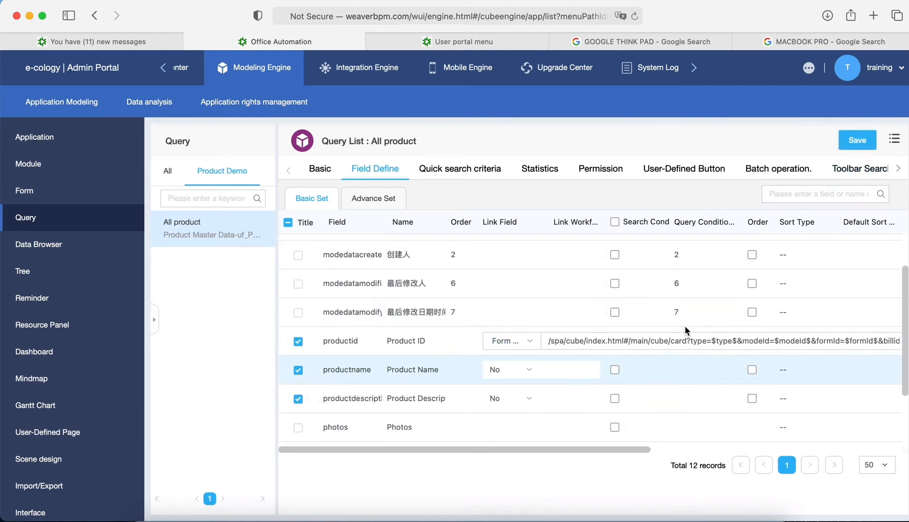
left_click(615, 372)
left_click(615, 399)
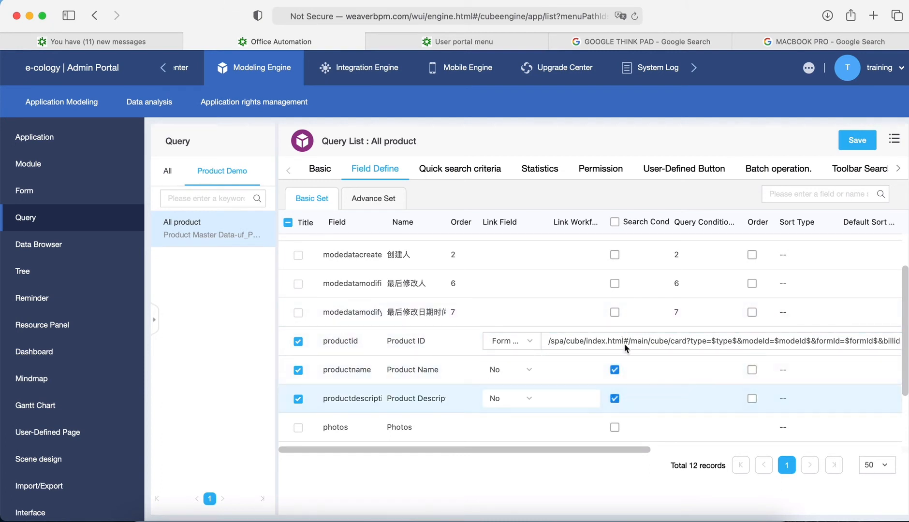
left_click(859, 147)
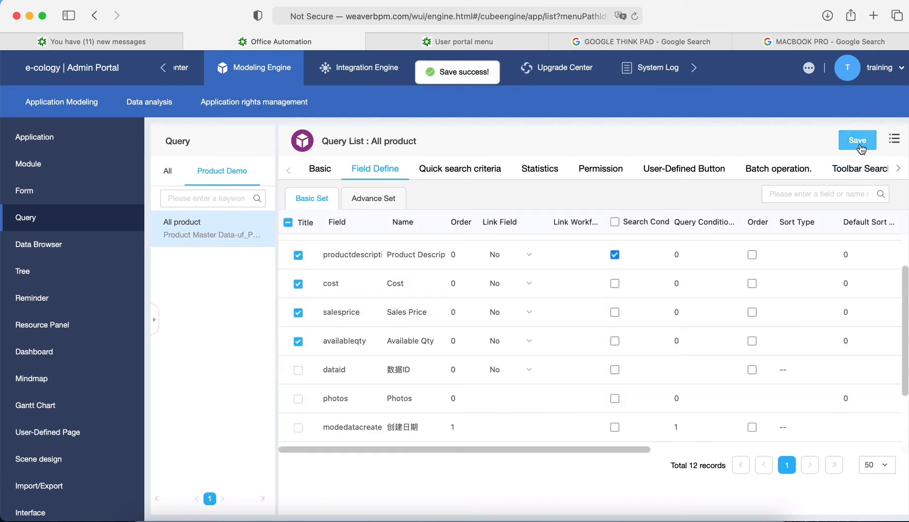
- From the All product query's basic settings, create an advanced query menu for it in the user portal menu
scroll(515, 310, "up", 2)
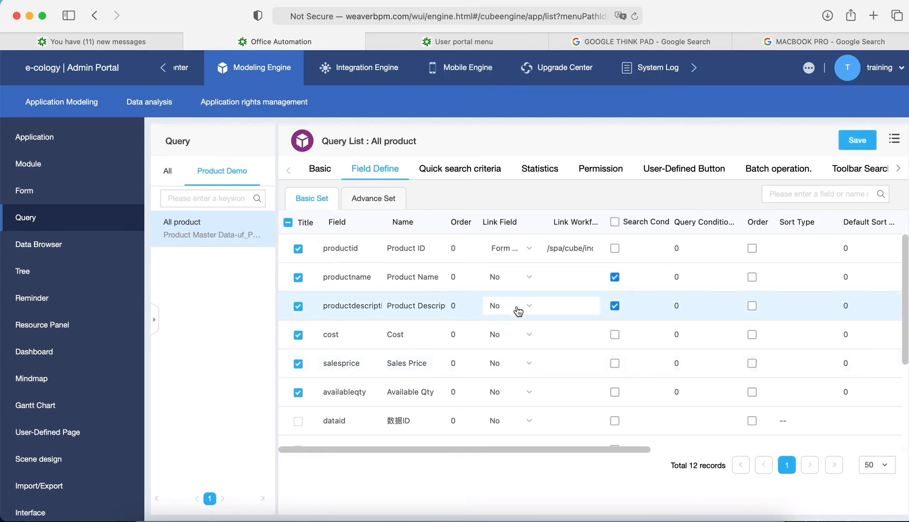
left_click(319, 169)
scroll(387, 312, "down", 1)
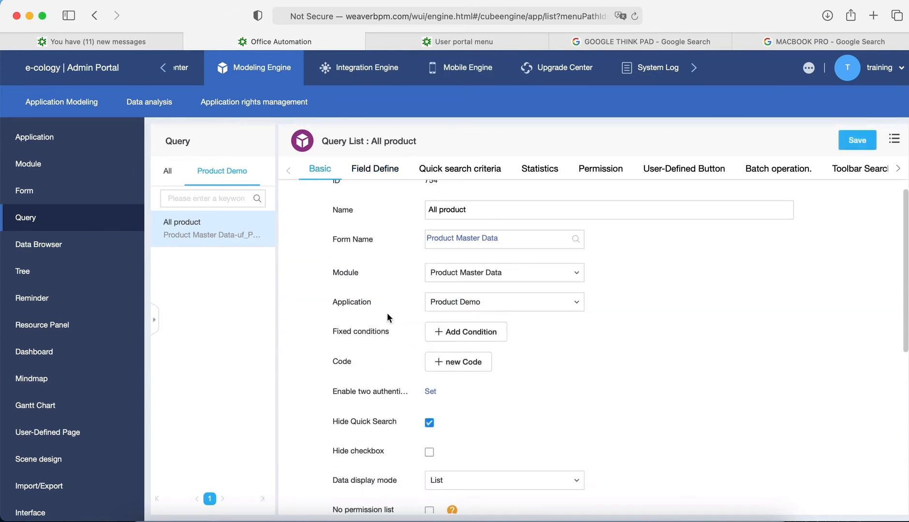
scroll(386, 312, "down", 5)
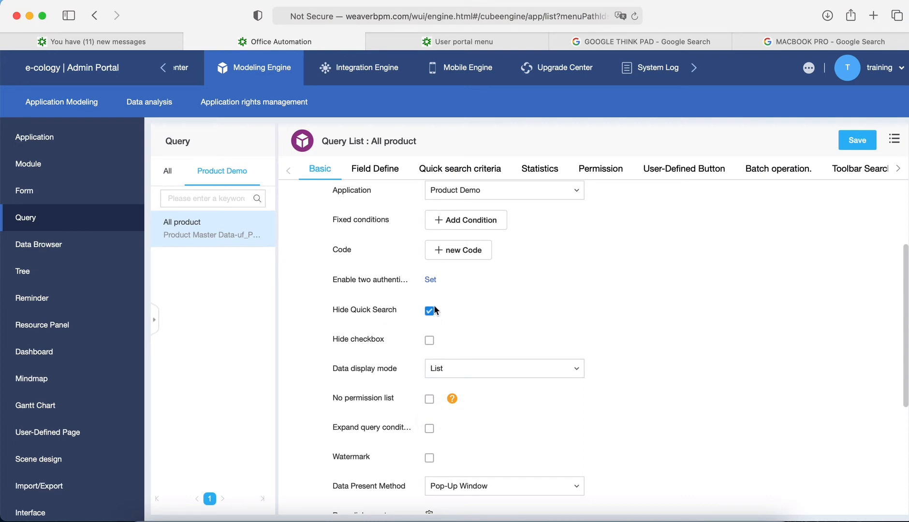
scroll(540, 270, "up", 6)
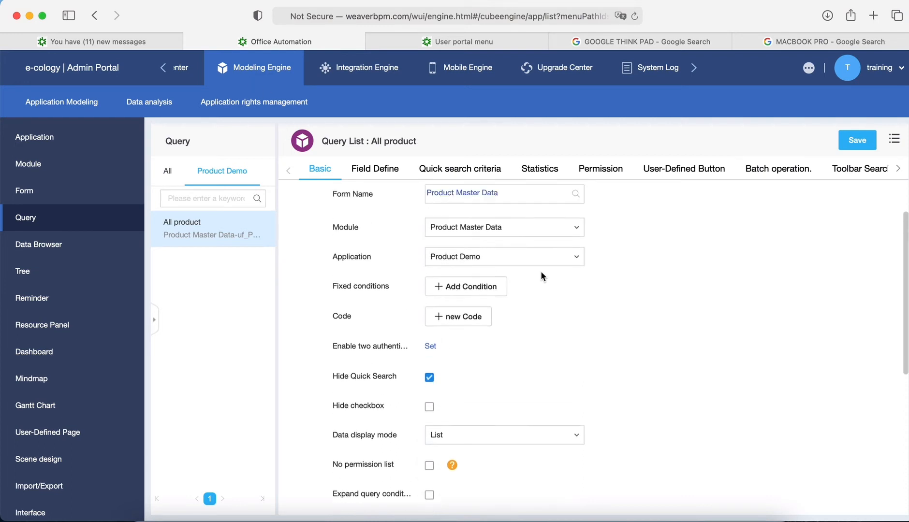
right_click(652, 305)
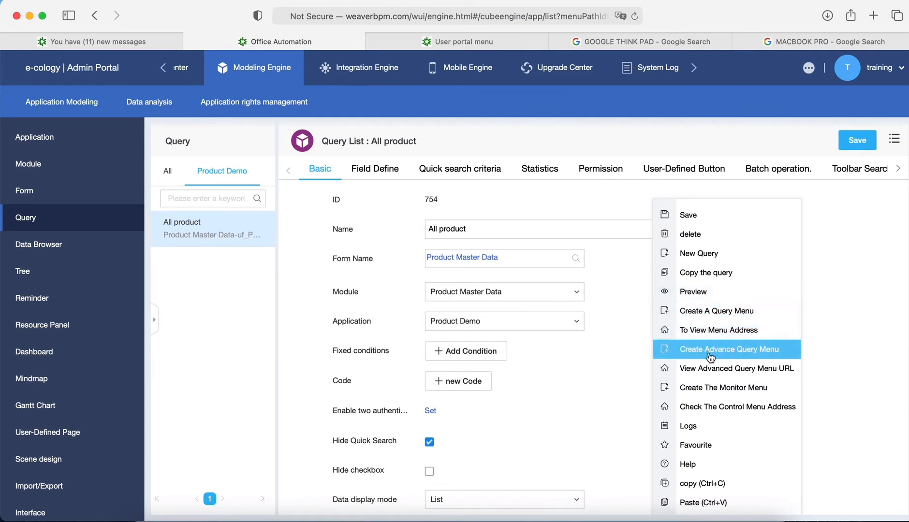
left_click(741, 357)
left_click(551, 349)
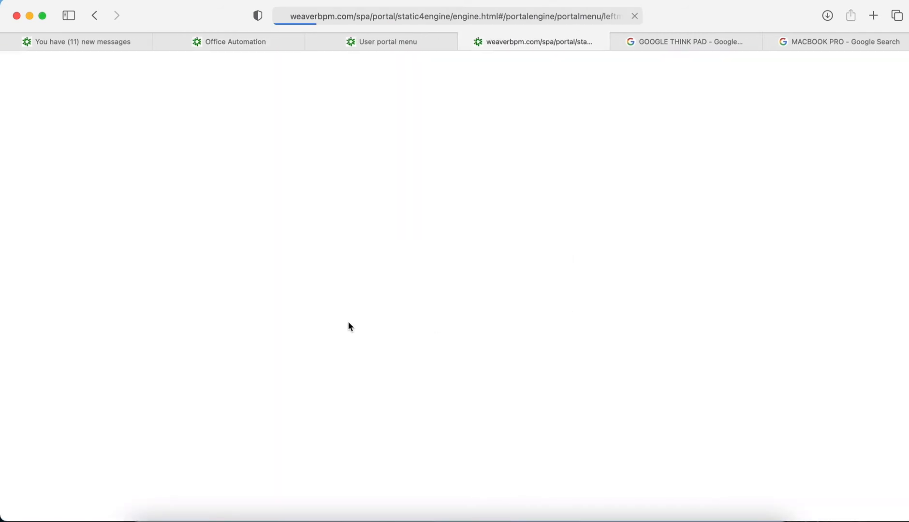
- Select the Training branch under Weaver APAC Demo as the organization whose user portal menu is edited
scroll(345, 314, "down", 10)
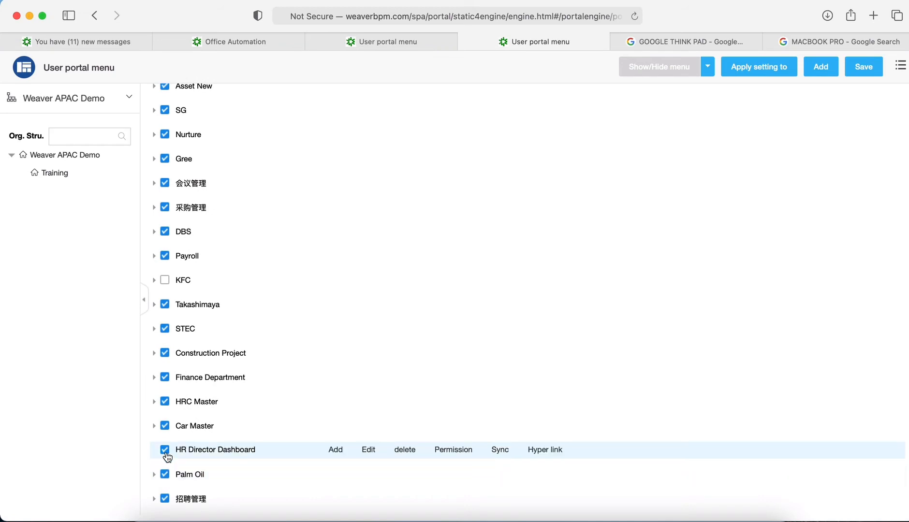
left_click(63, 175)
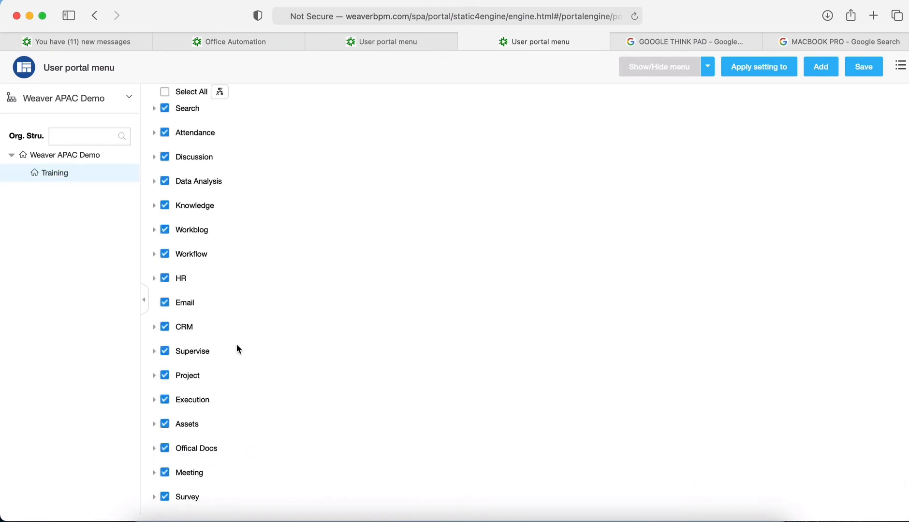
- Start a submenu under Product Master Data with both the menu name and top short name set to "All Product"
scroll(236, 346, "down", 10)
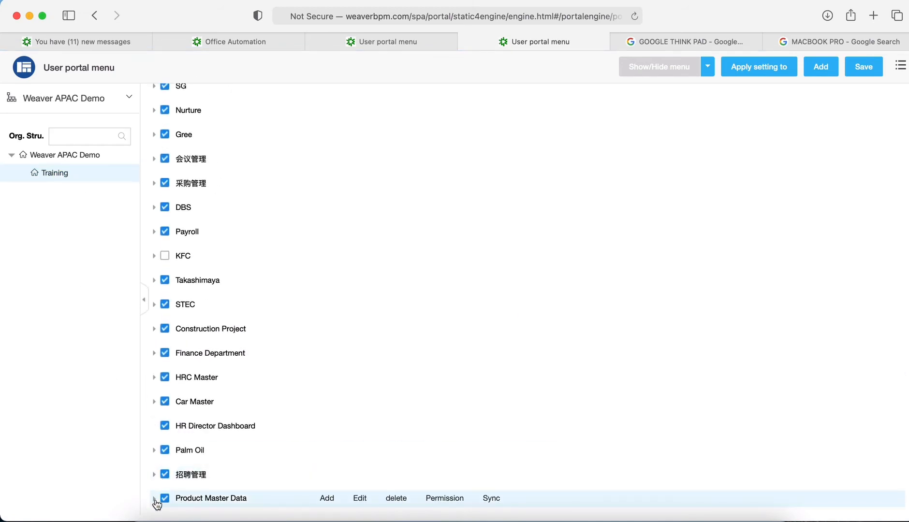
left_click(154, 499)
scroll(218, 474, "down", 1)
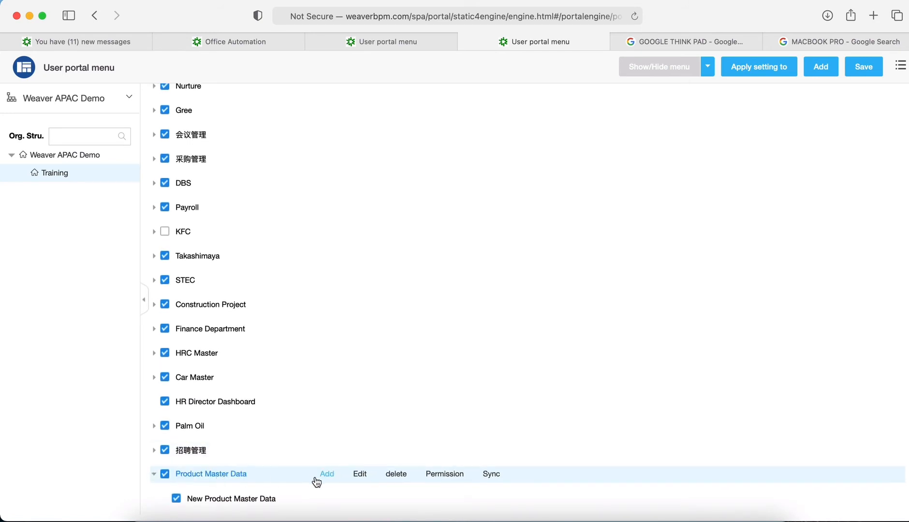
left_click(322, 475)
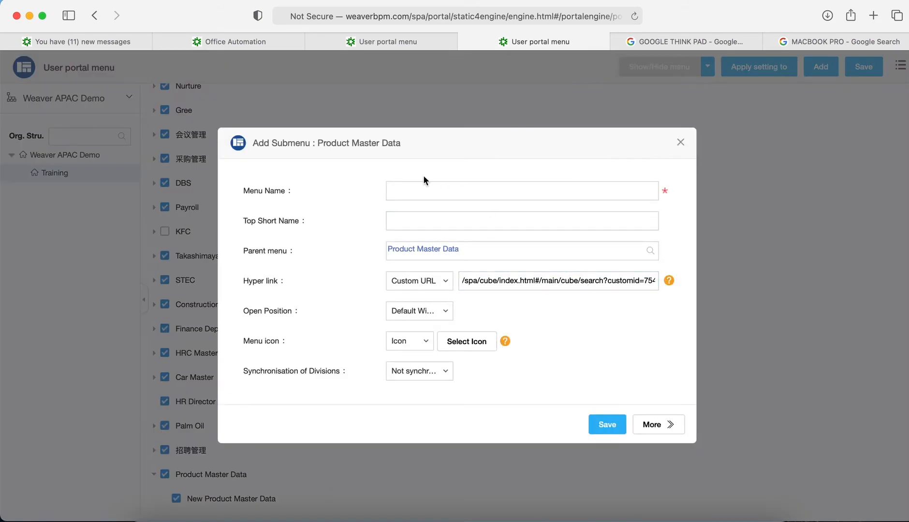
left_click(418, 187)
type("All Product")
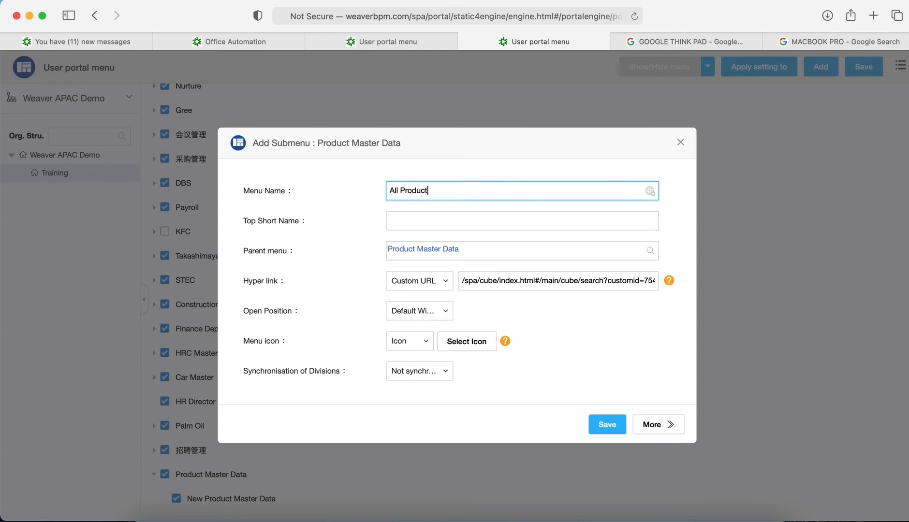
left_click(416, 222)
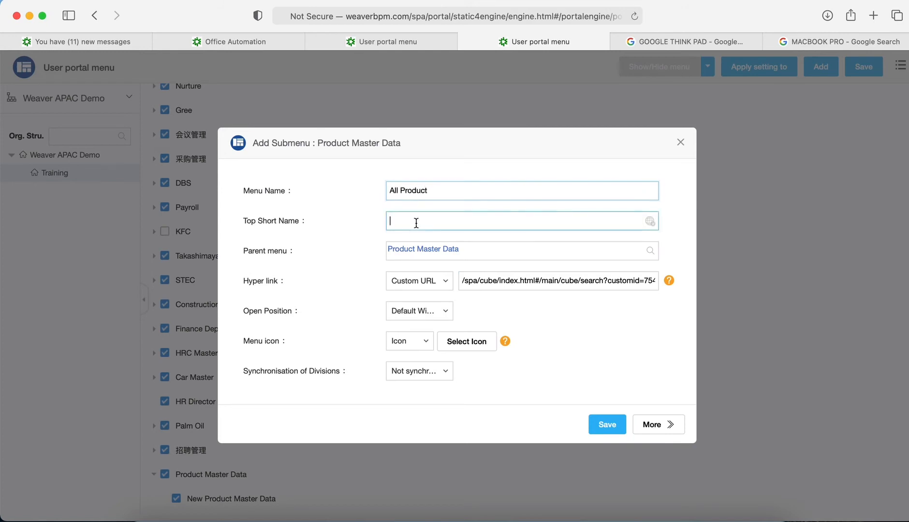
type("All Product")
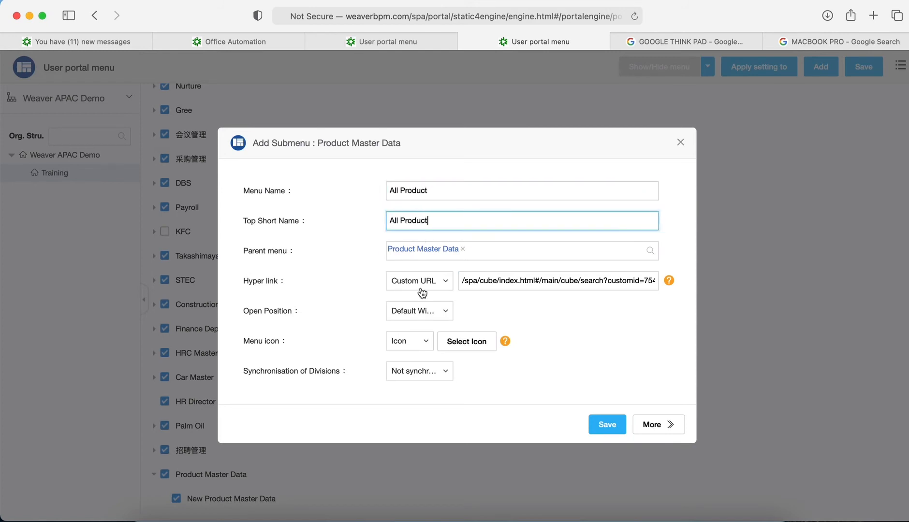
- Assign the icon-Gateway-product icon to the All Product submenu, then save the submenu and the user portal menu
left_click(460, 346)
left_click(600, 158)
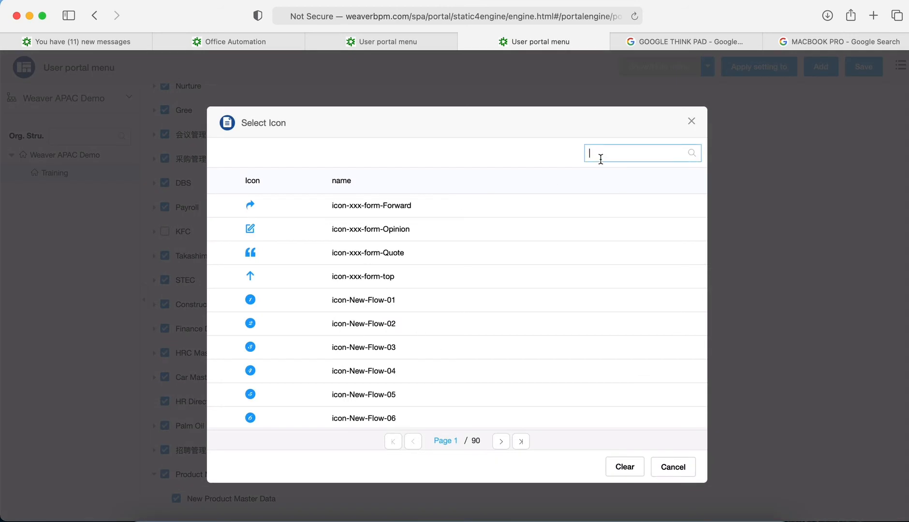
type("cart")
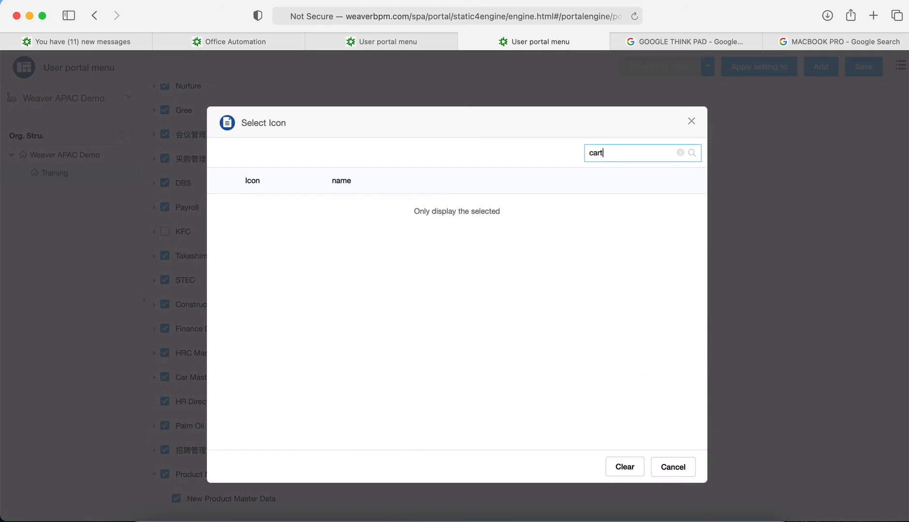
key("super+a")
key("BackSpace")
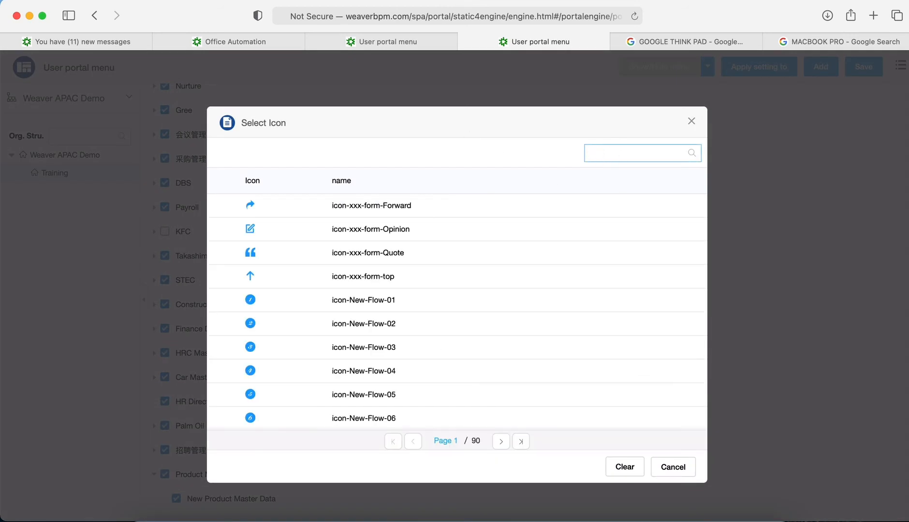
type("product")
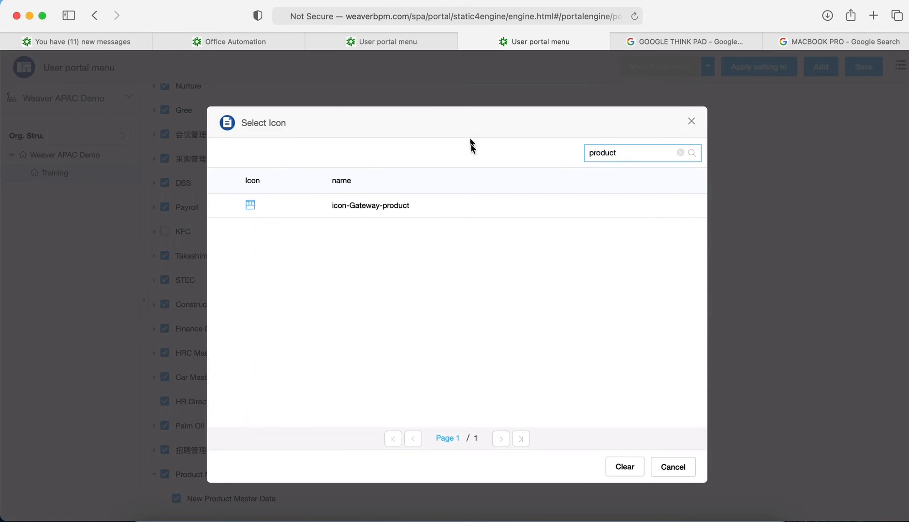
left_click(437, 210)
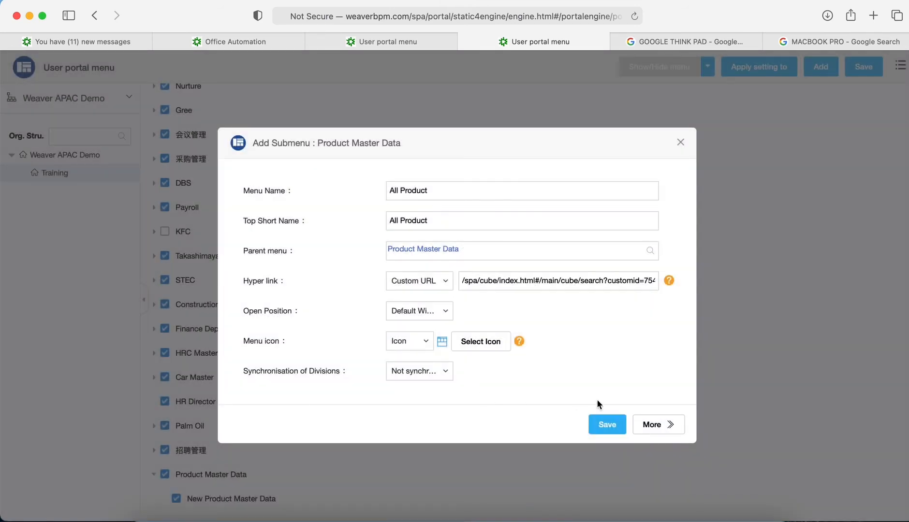
left_click(604, 424)
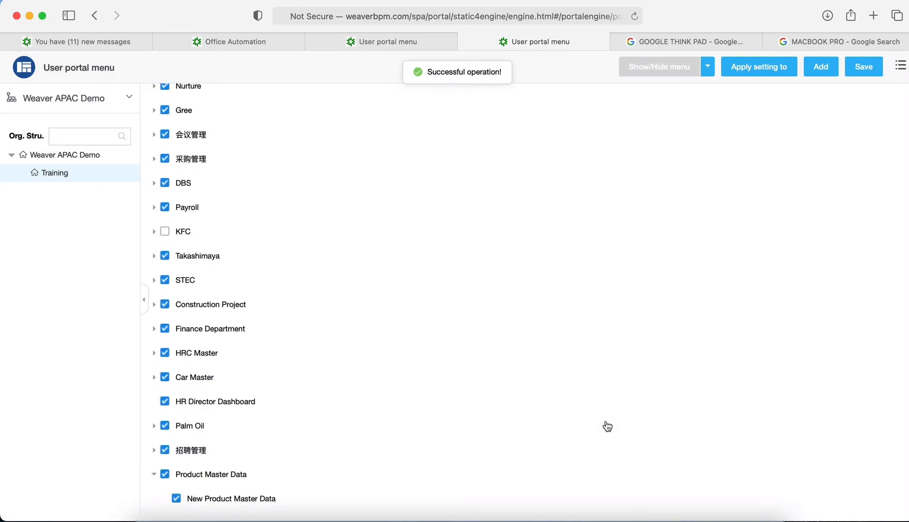
left_click(861, 74)
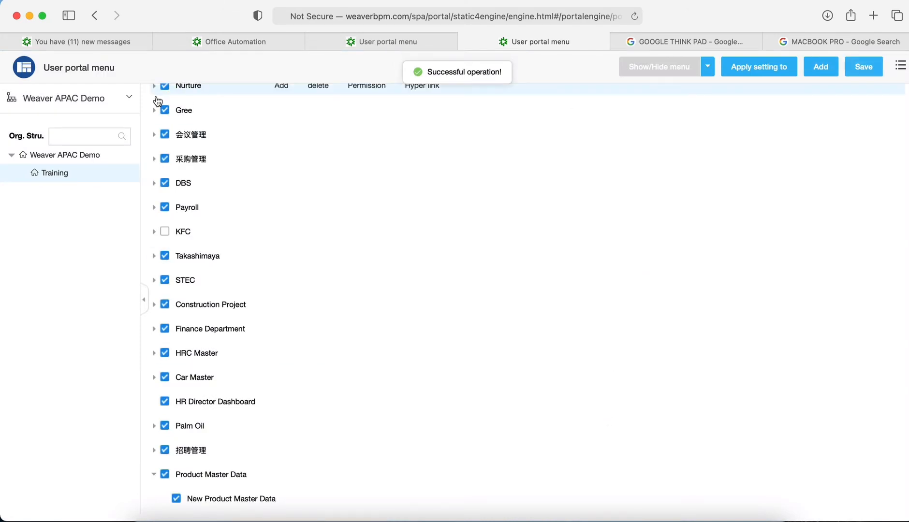
- Check the All Product submenu in the user portal by opening its page
left_click(92, 43)
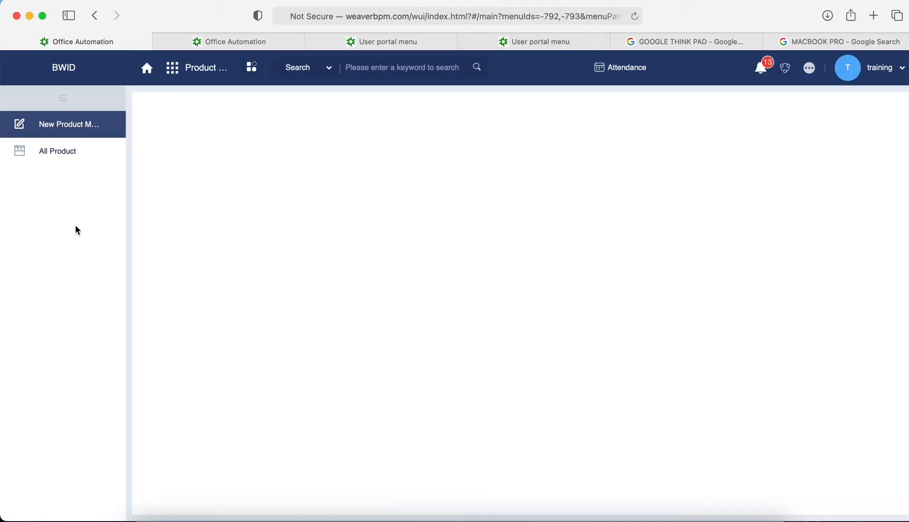
left_click(61, 159)
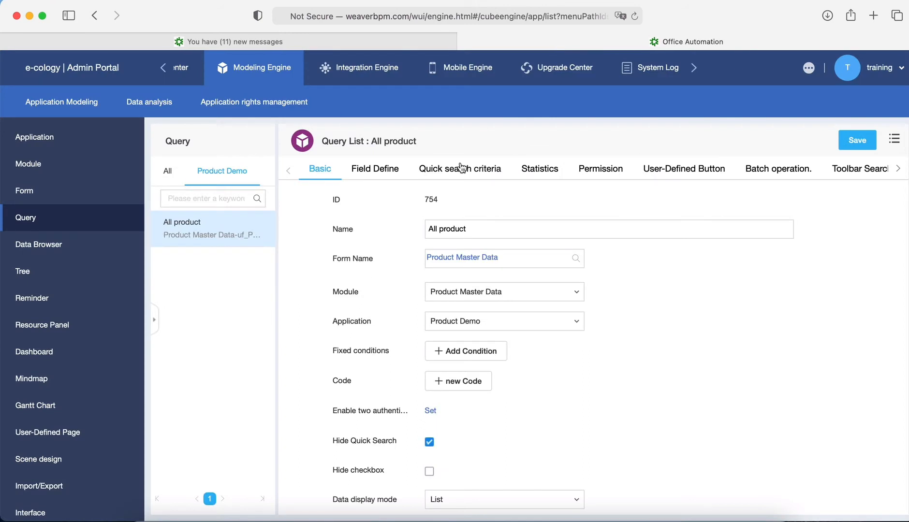
- Grant view permission on the All product query to the "training" personnel account and save it
left_click(605, 170)
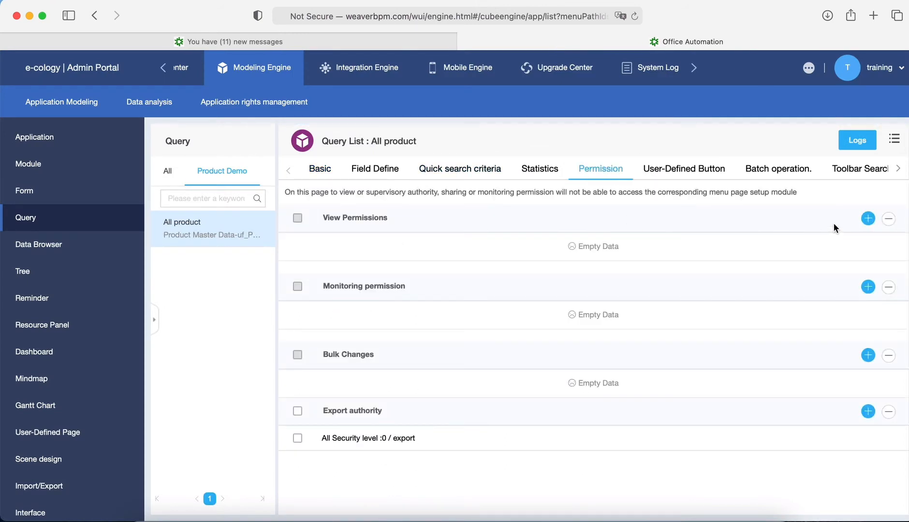
left_click(868, 219)
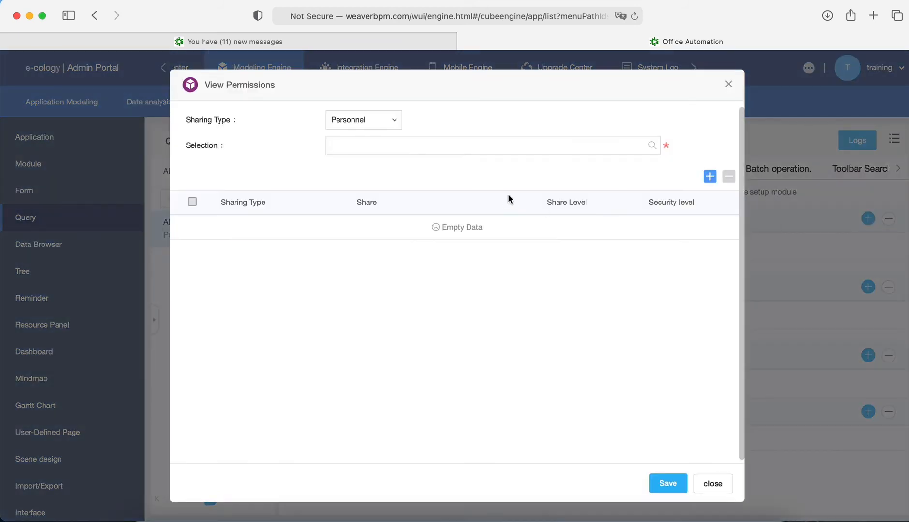
left_click(383, 141)
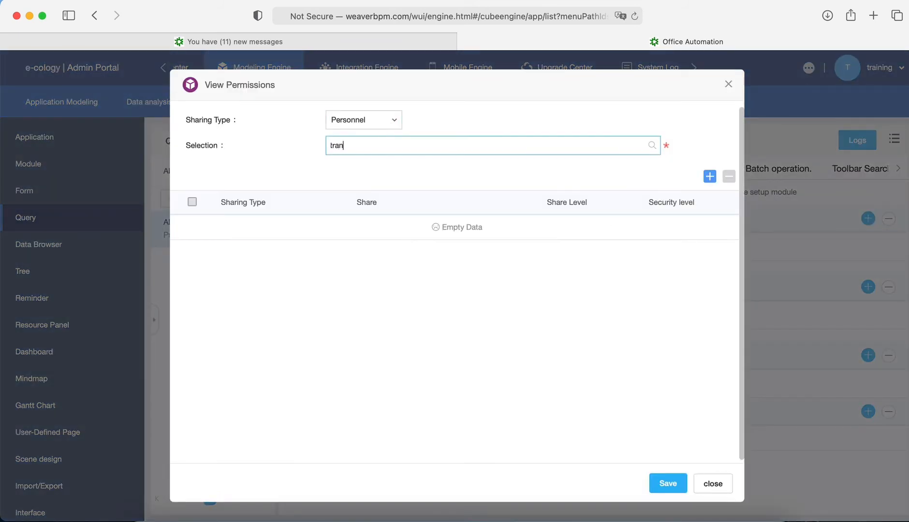
type("n")
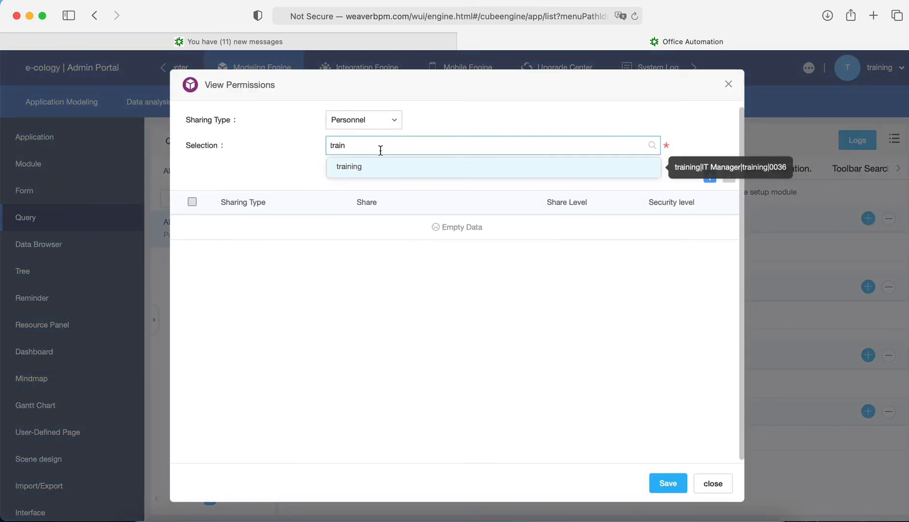
left_click(377, 166)
left_click(709, 176)
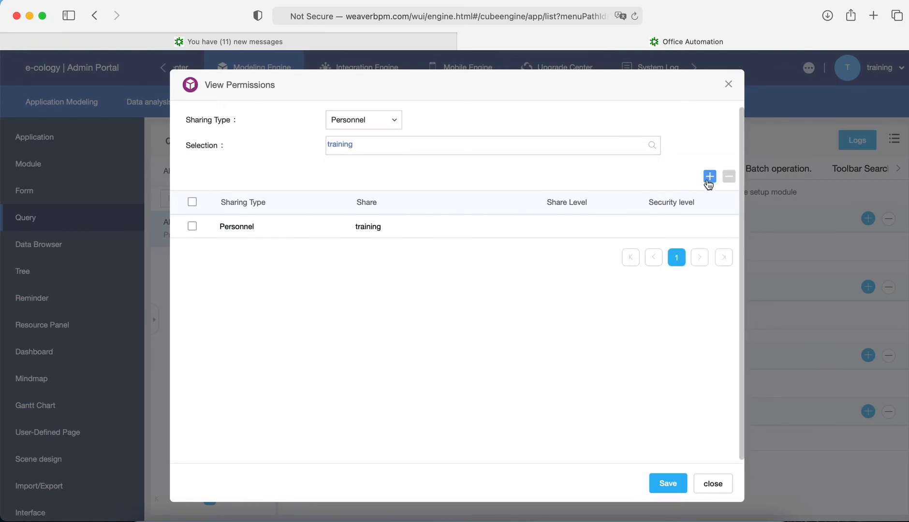
left_click(667, 485)
- Reload the user portal, run the All product search without conditions, and view the P0001 product record before closing it
left_click(186, 43)
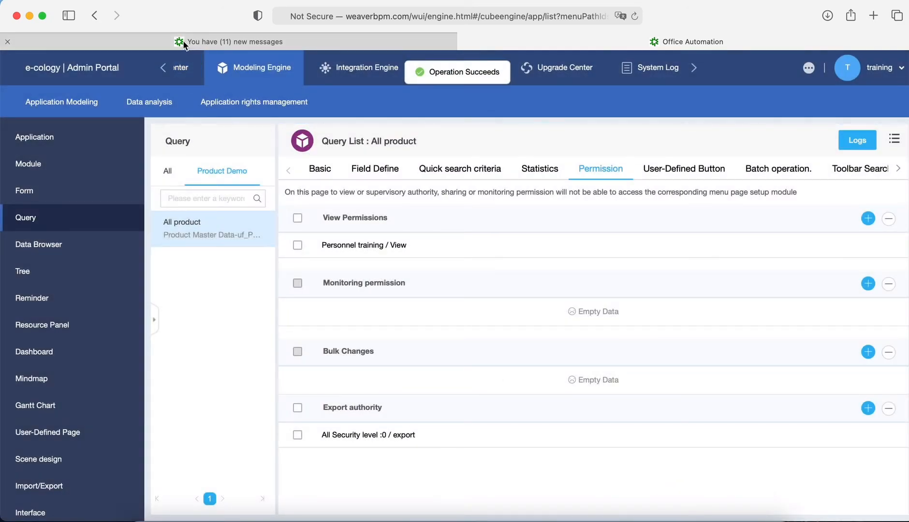
left_click(637, 17)
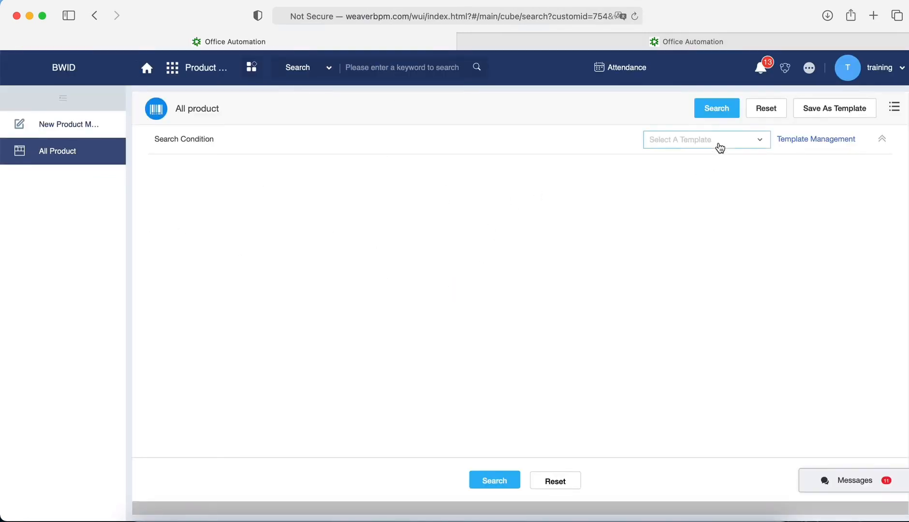
left_click(495, 481)
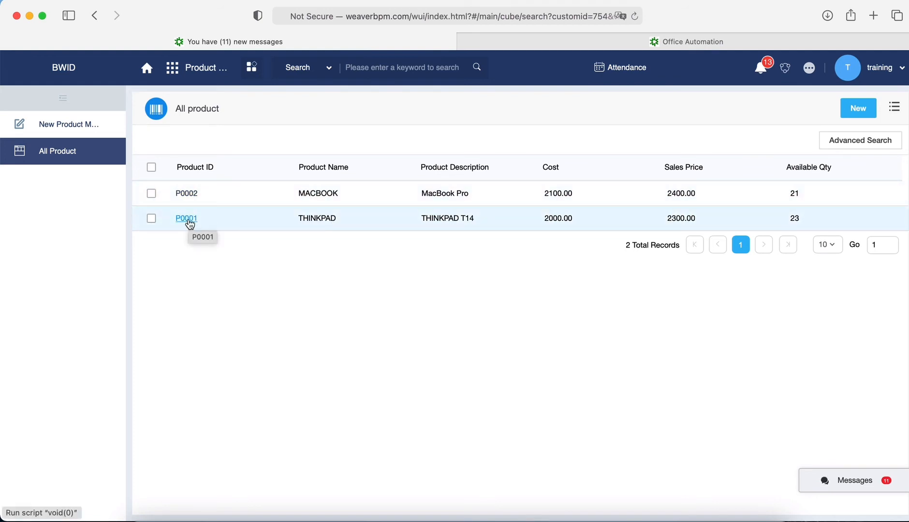
left_click(187, 218)
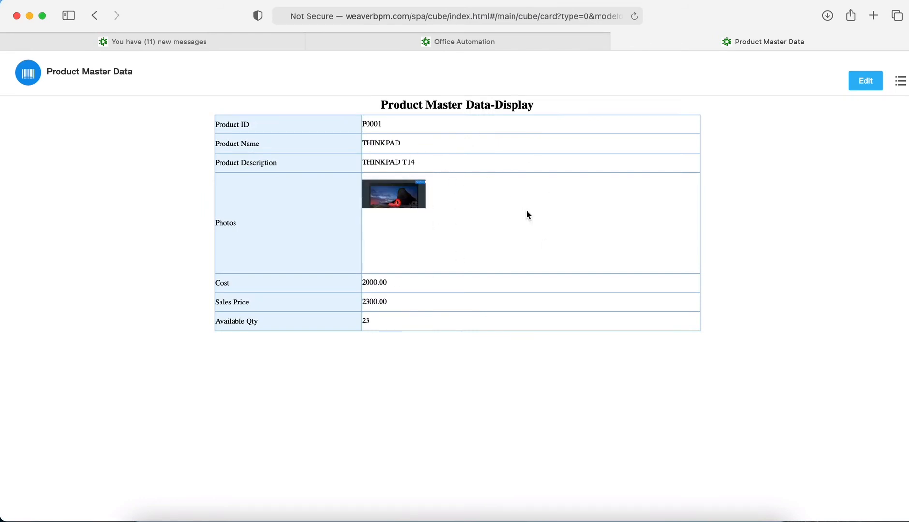
left_click(618, 42)
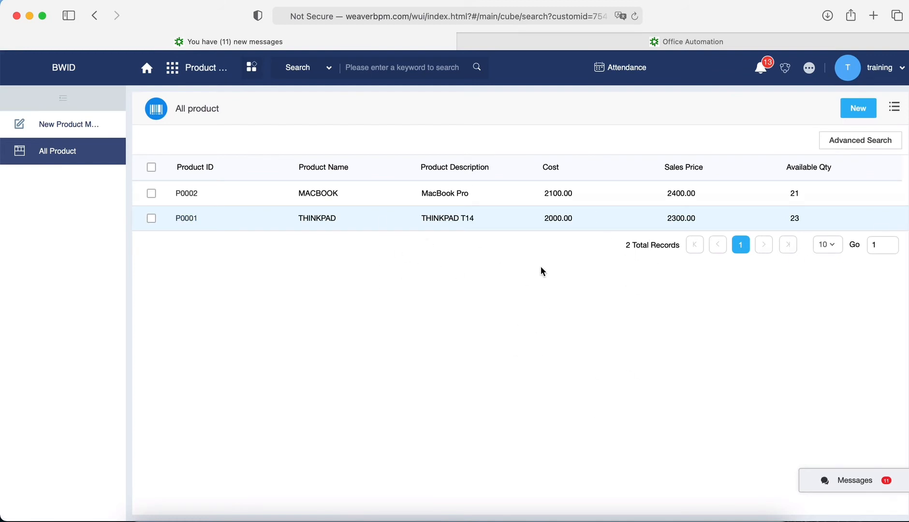
- In the All product query's basic settings, set Data Present Method to Sliding window with a 75% open page percentage and save
left_click(594, 46)
left_click(320, 170)
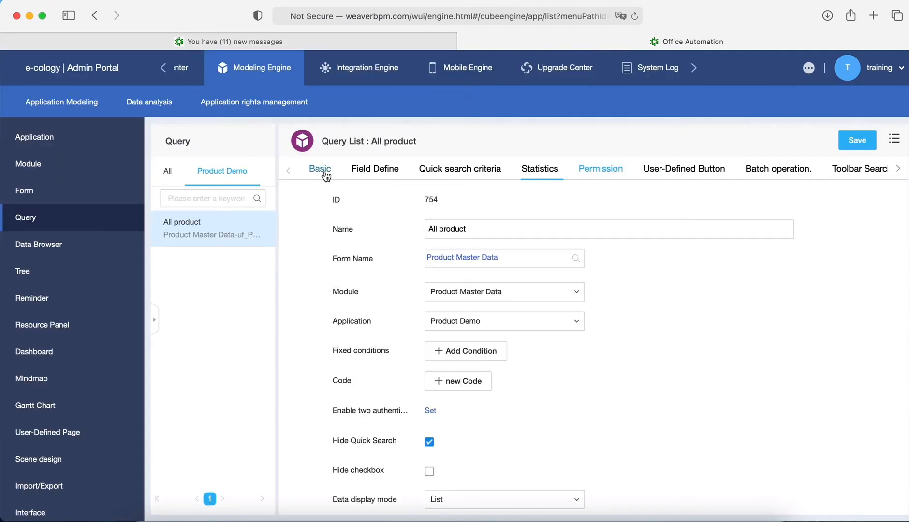
scroll(392, 350, "down", 6)
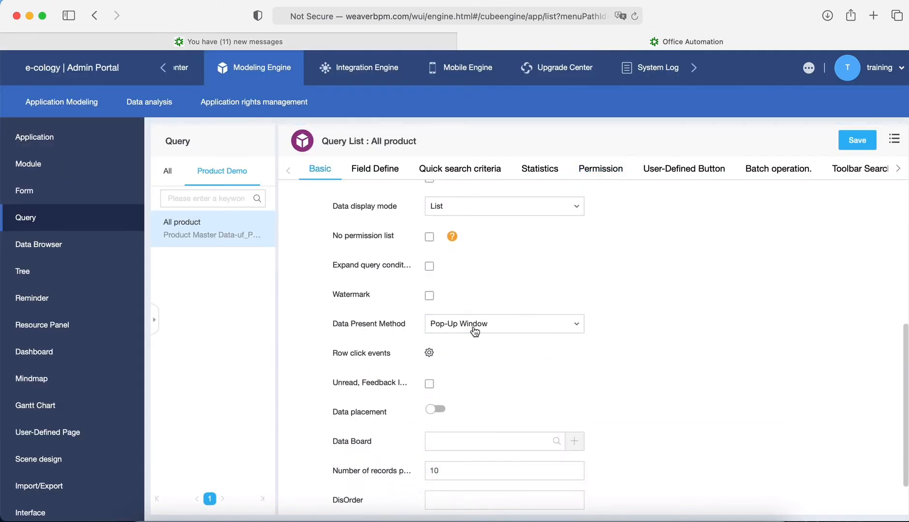
left_click(479, 328)
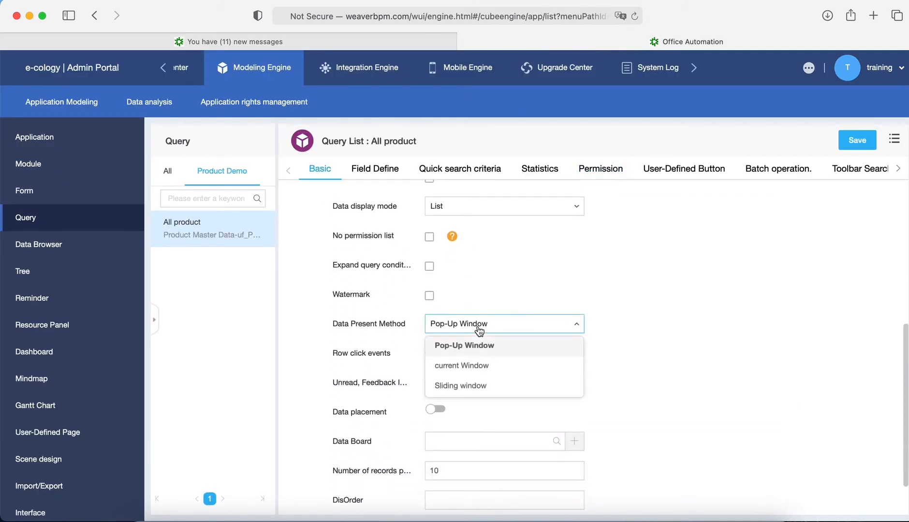
left_click(476, 385)
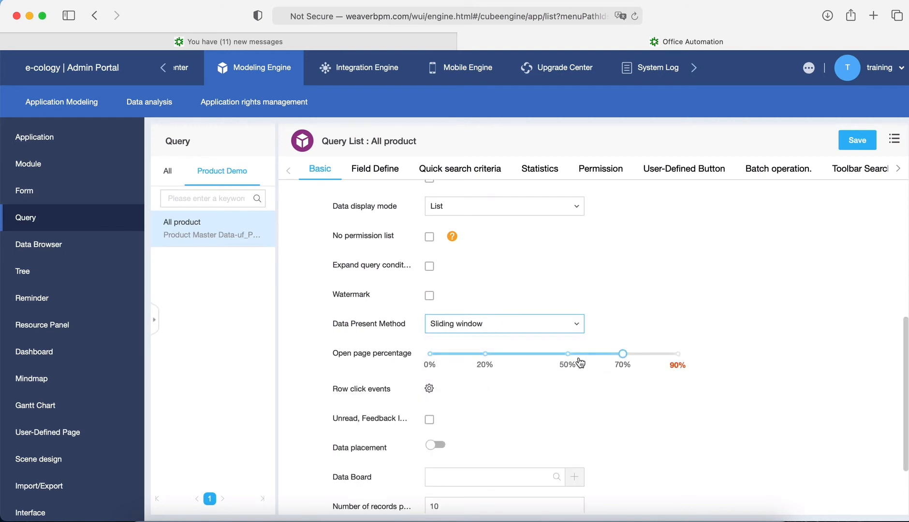
mouse_move(624, 359)
left_click_drag(624, 358, 638, 358)
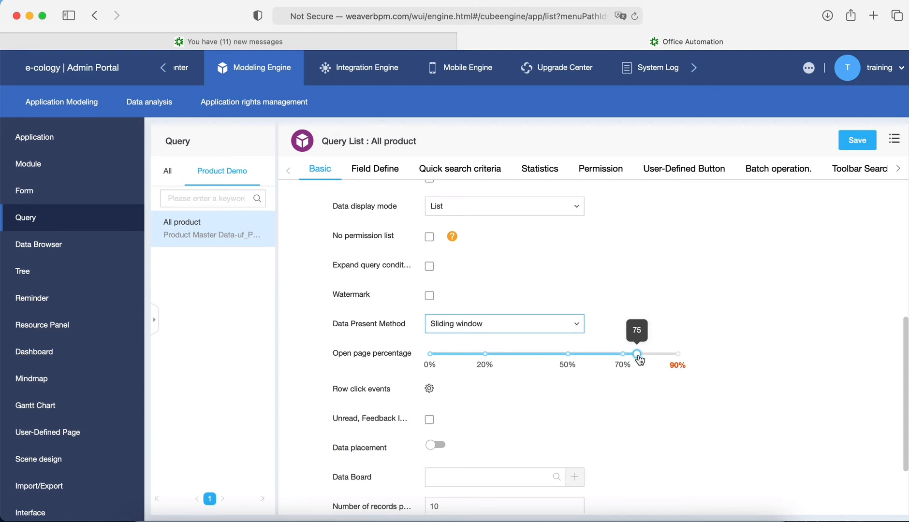
left_click(854, 141)
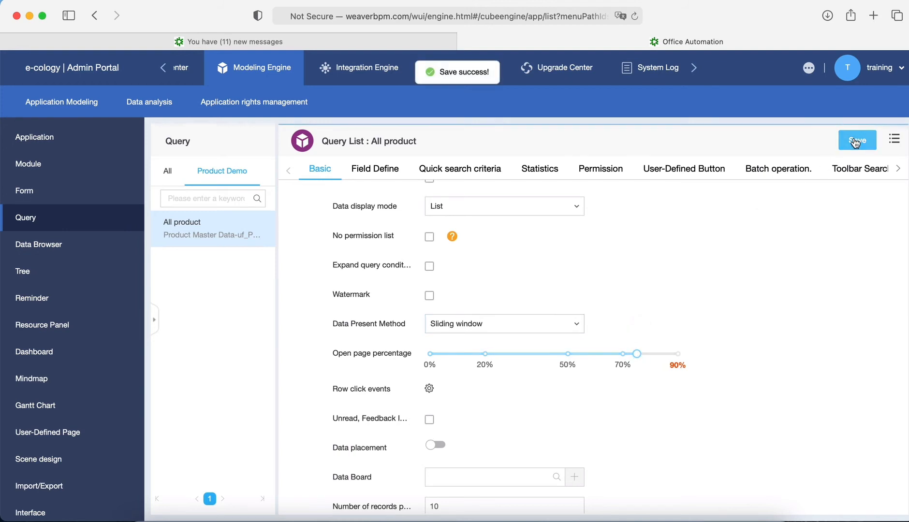
- Rerun the All Product search in the user portal, view the P0002 record in the sliding window, and close it
left_click(370, 42)
left_click(57, 152)
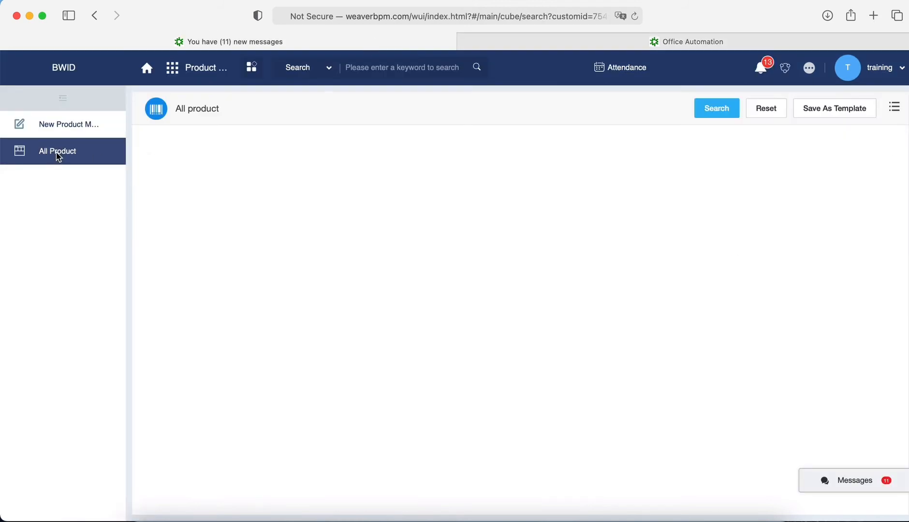
left_click(507, 481)
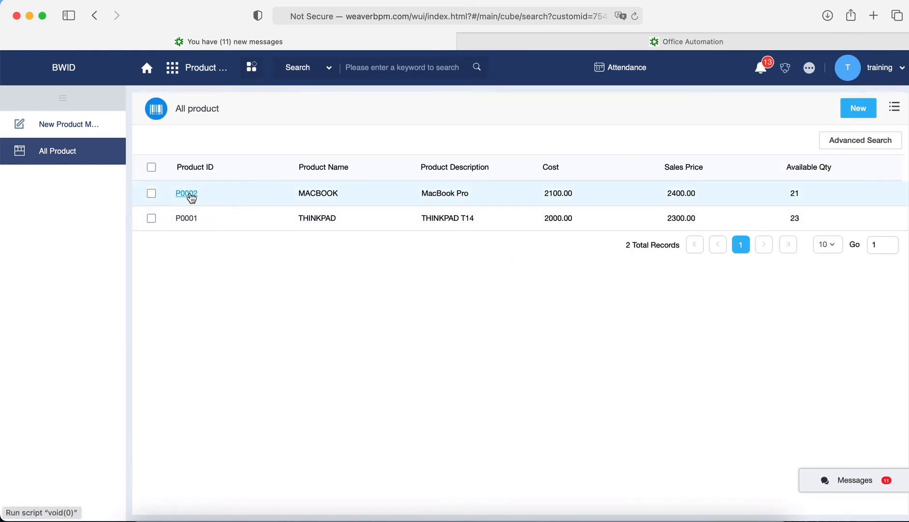
left_click(189, 195)
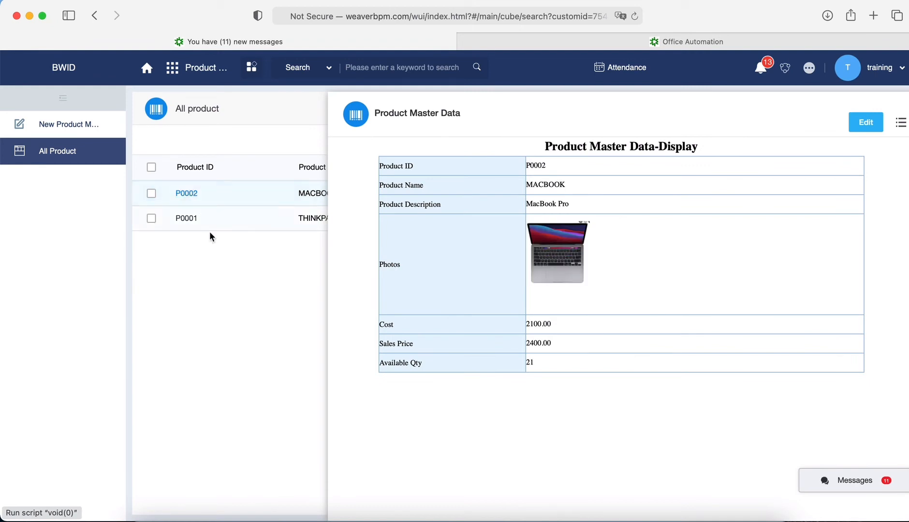
left_click(220, 310)
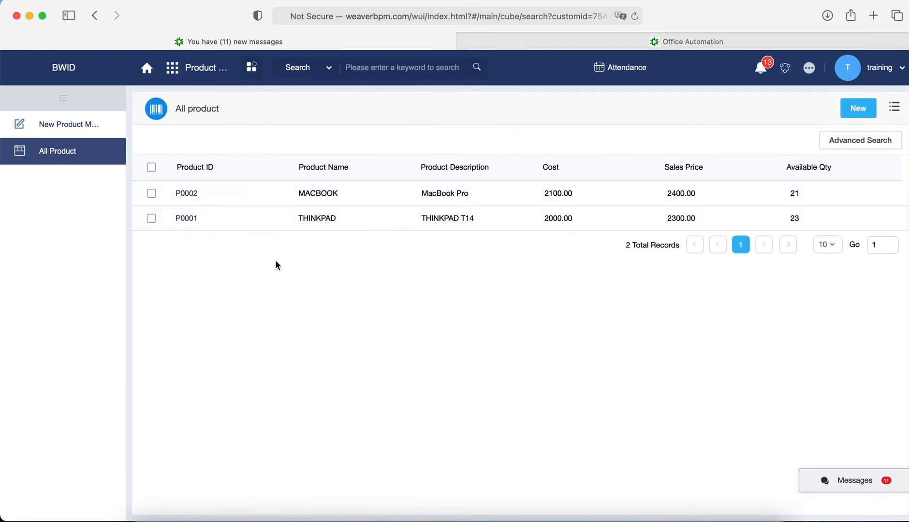
- In the admin portal, create a data browser named "Product Master" based on the Product Master Data form and save it
left_click(671, 48)
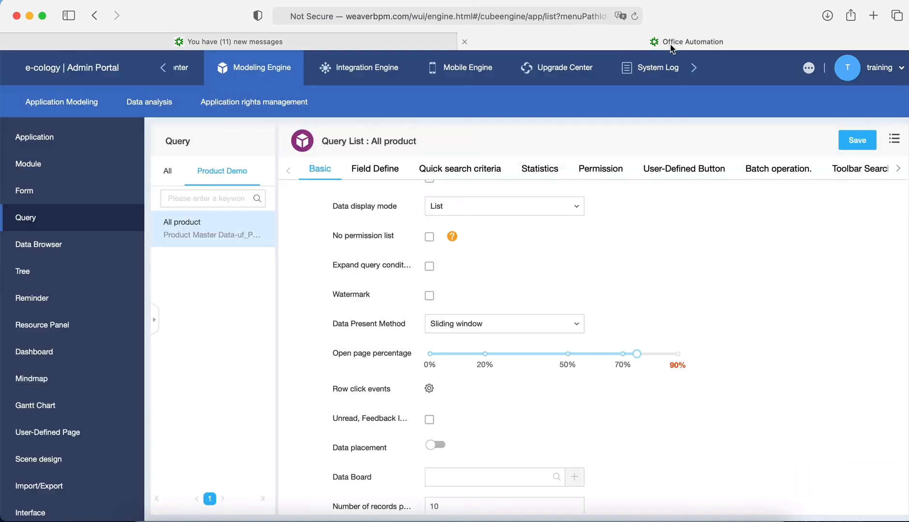
left_click(62, 245)
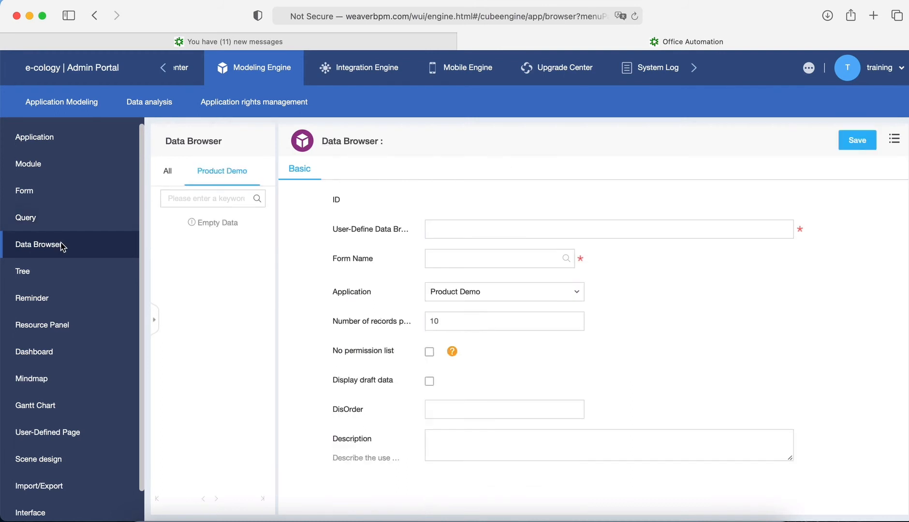
left_click(457, 232)
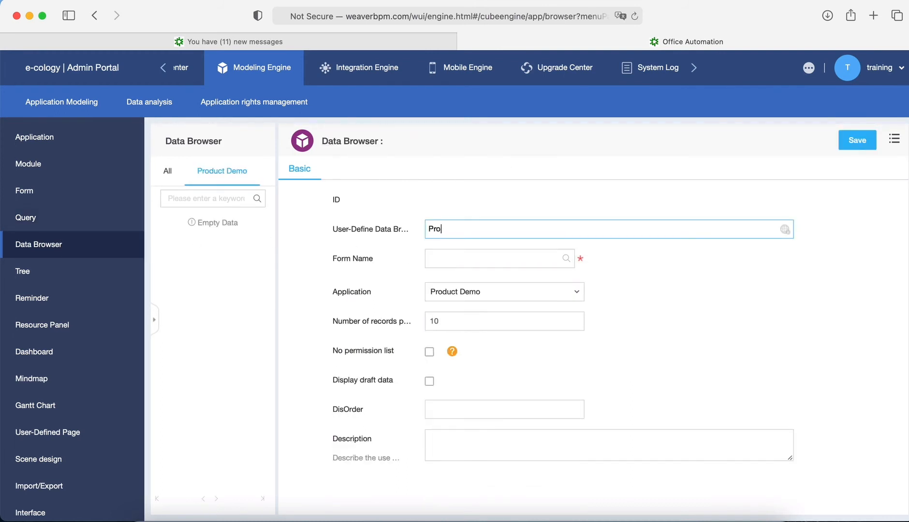
type("Product Master")
left_click(565, 259)
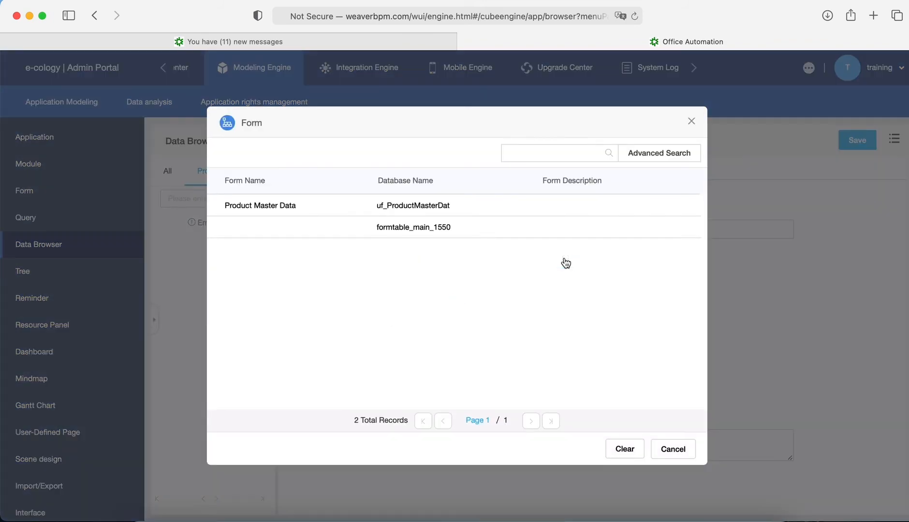
left_click(372, 207)
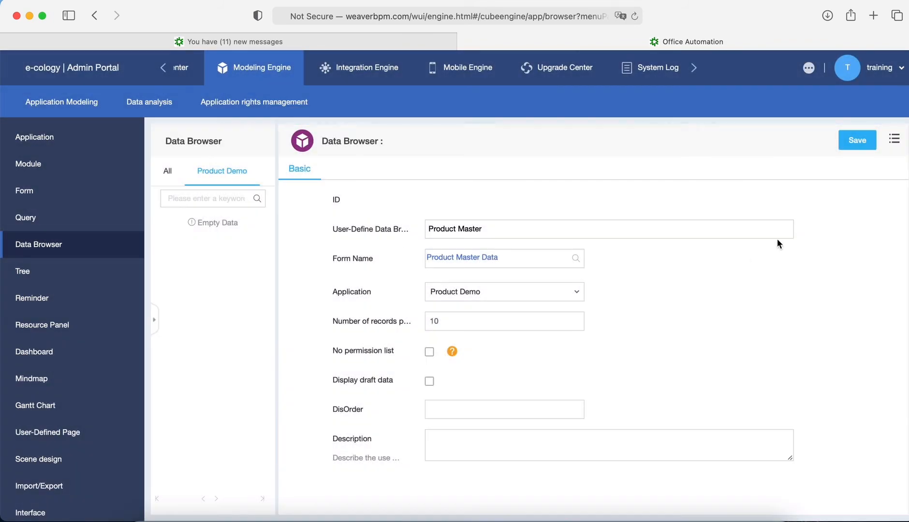
left_click(863, 141)
left_click(859, 141)
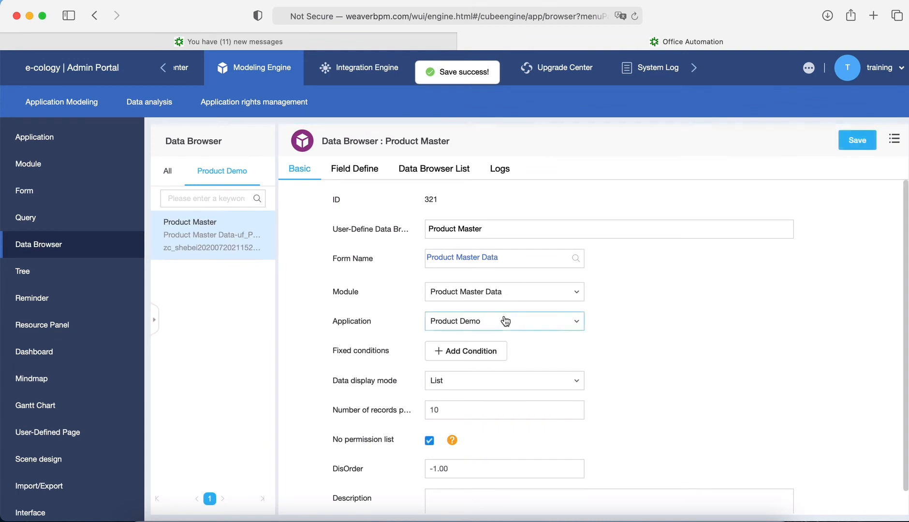
scroll(502, 319, "down", 1)
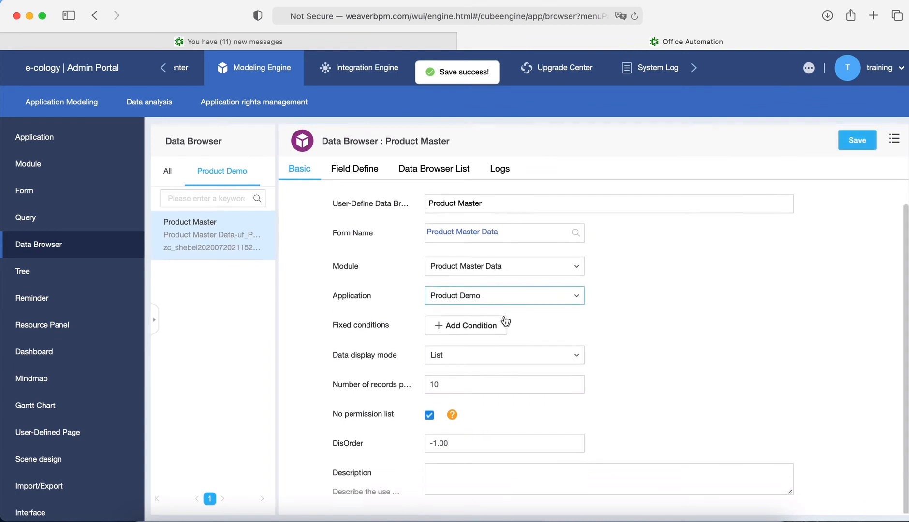
- Show Product ID, Product Name, Product Description, Sales Price and Available Qty as title fields in the Product Master data browser and save
left_click(355, 170)
scroll(299, 327, "down", 3)
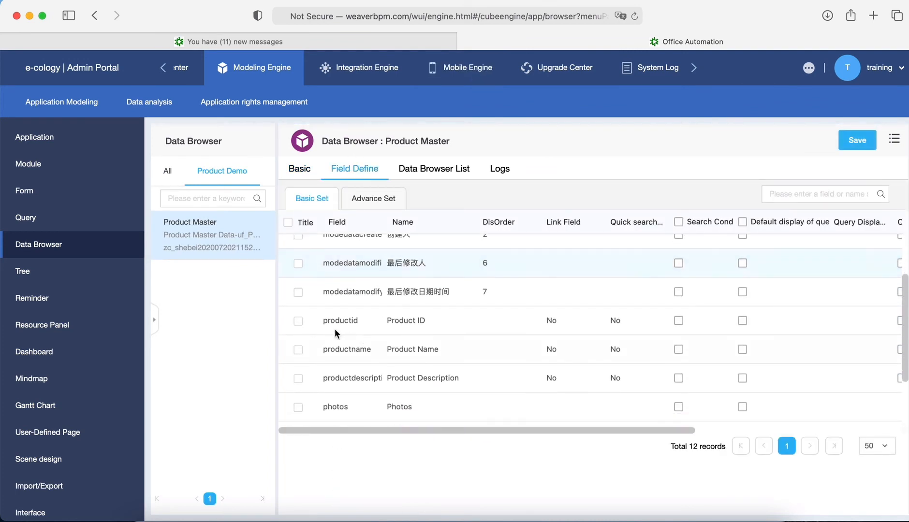
left_click(298, 322)
left_click(298, 349)
scroll(298, 349, "down", 1)
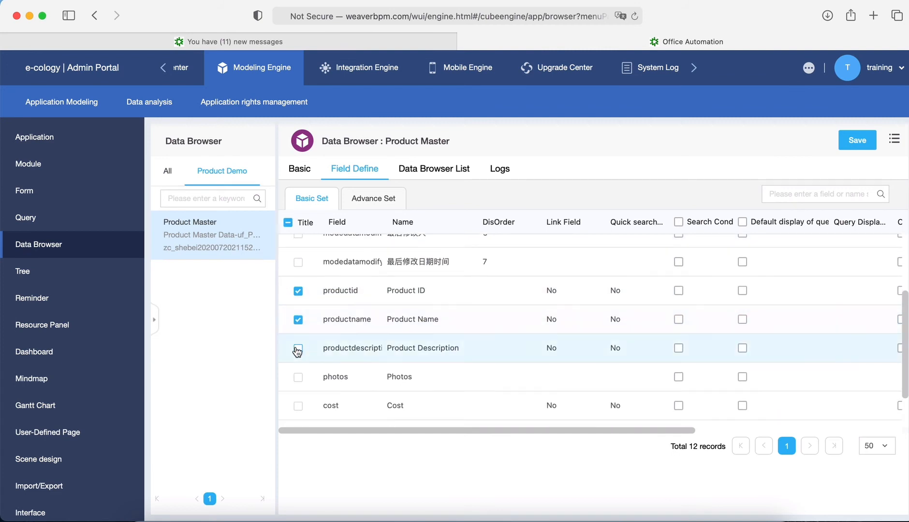
scroll(303, 356, "down", 2)
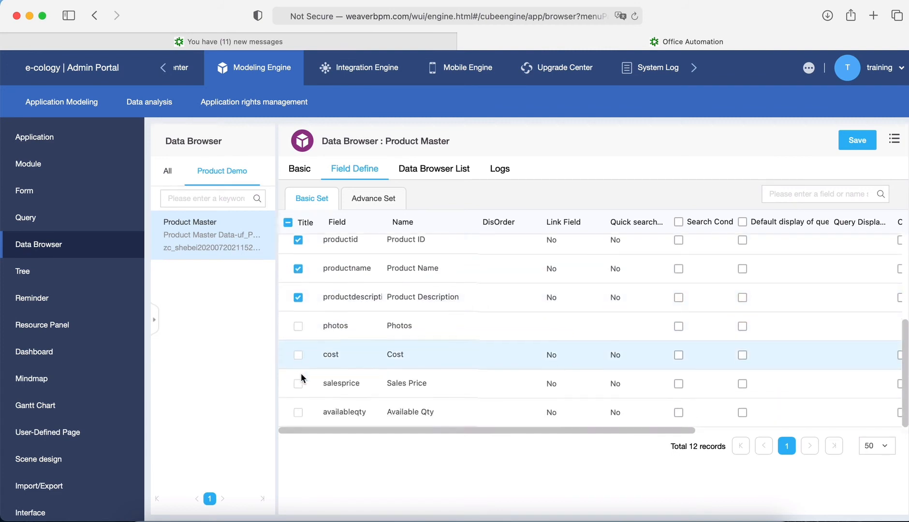
left_click(298, 385)
left_click(298, 413)
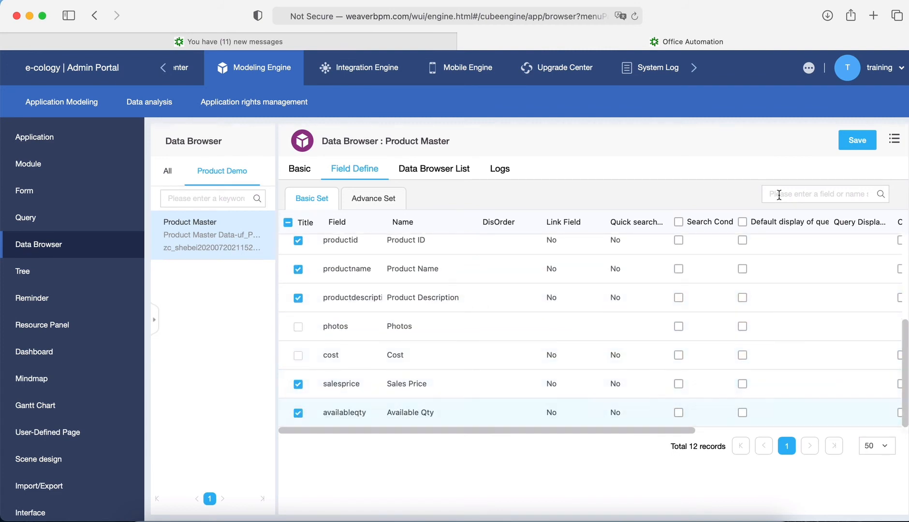
left_click(863, 143)
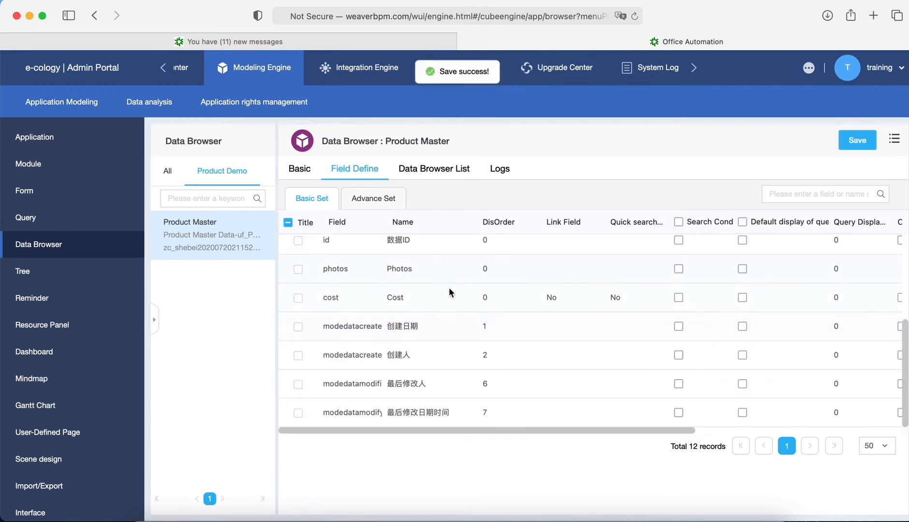
scroll(449, 288, "up", 5)
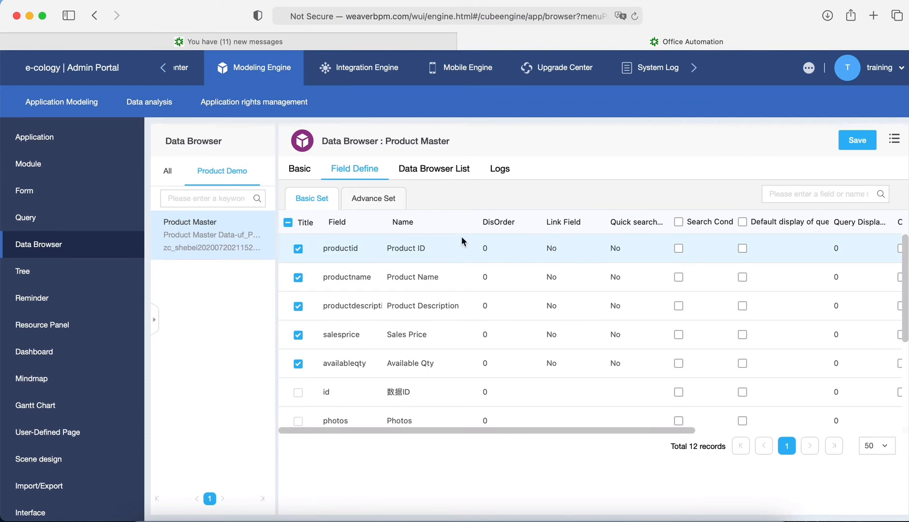
- Try to create a browse button for the Product Master data browser
left_click(299, 168)
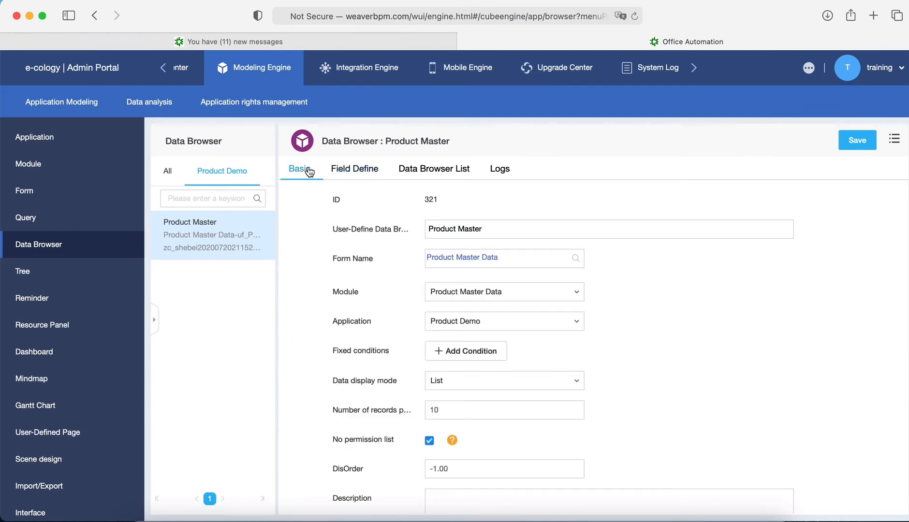
right_click(727, 350)
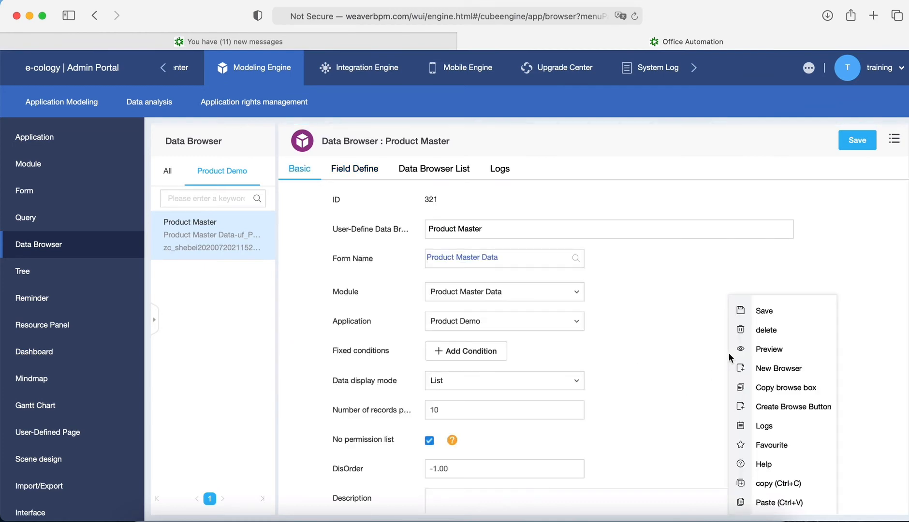
left_click(763, 407)
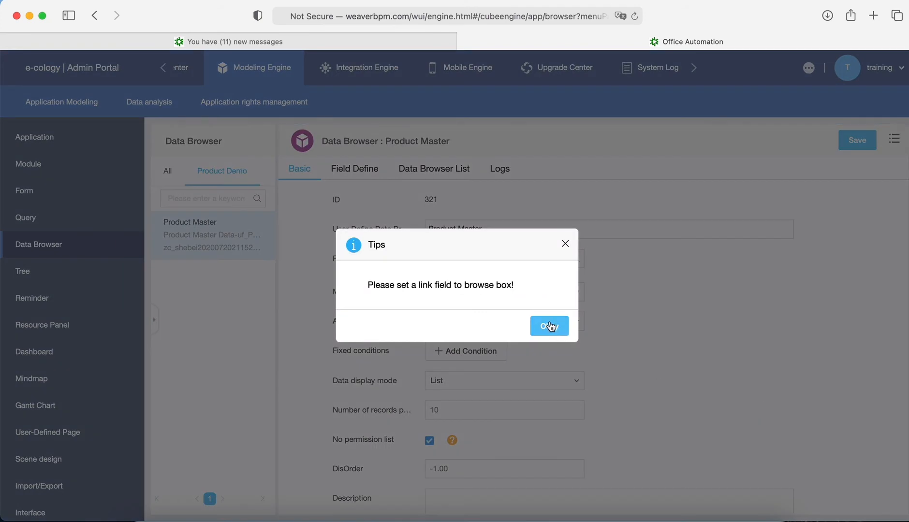
left_click(550, 326)
- Set Link Field to Yes for the Product ID field in the Product Master field definitions and save
left_click(358, 169)
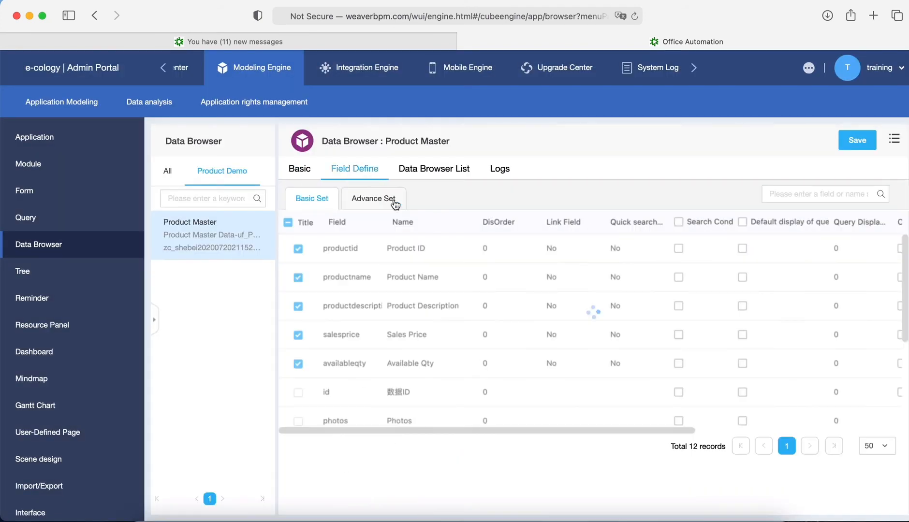
left_click(556, 273)
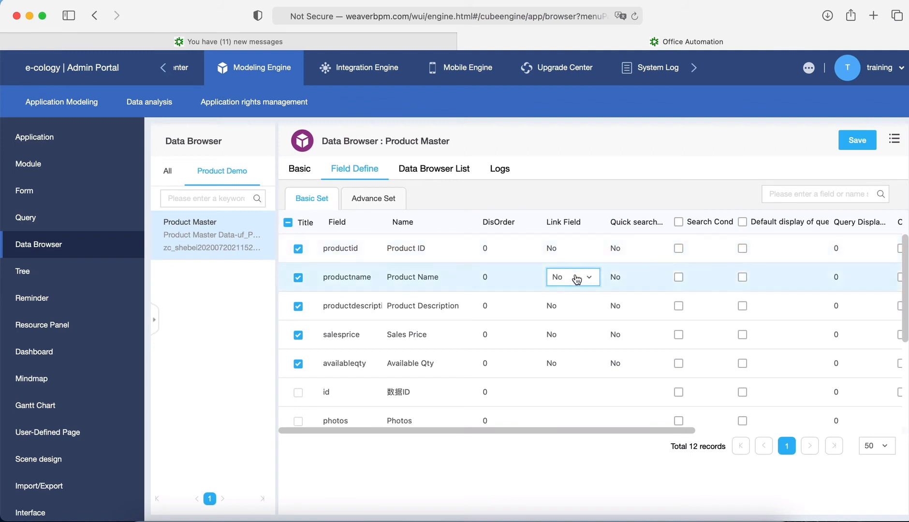
left_click(572, 255)
left_click(582, 249)
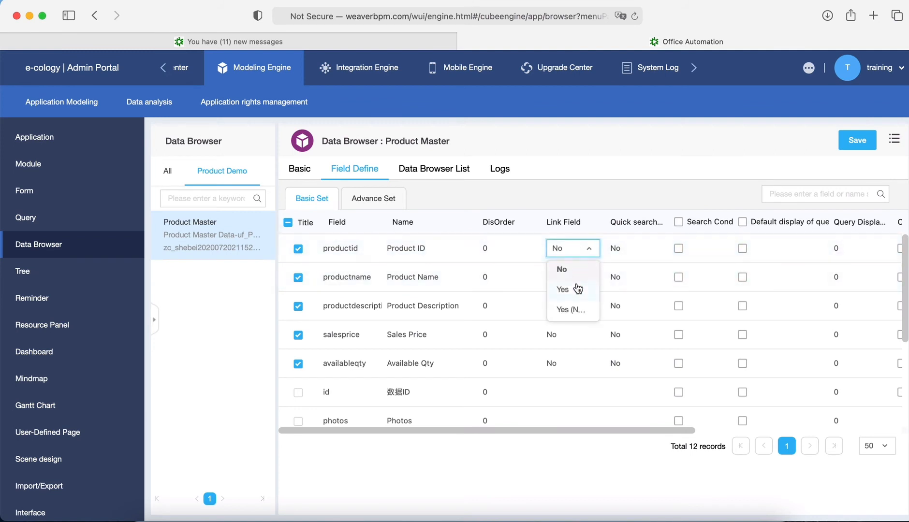
left_click(569, 292)
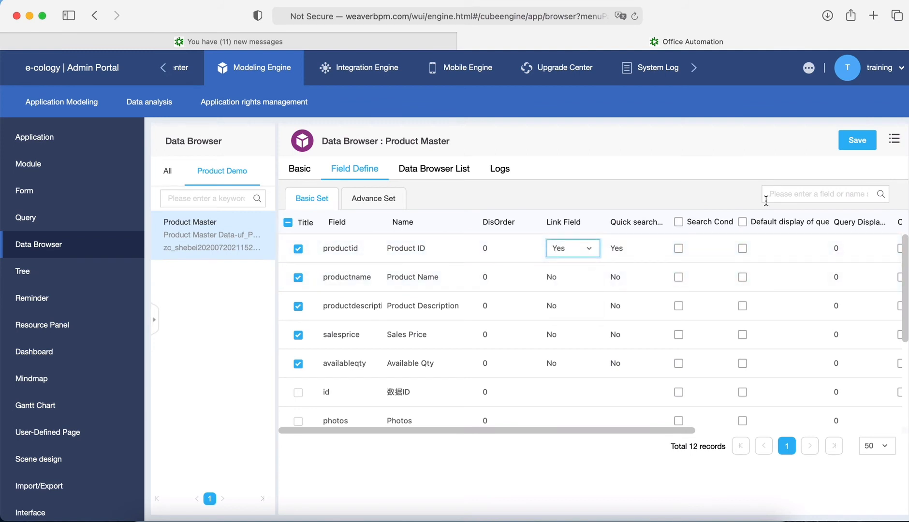
left_click(845, 143)
- Start creating a browse button from the Product Master data browser's basic settings
left_click(302, 170)
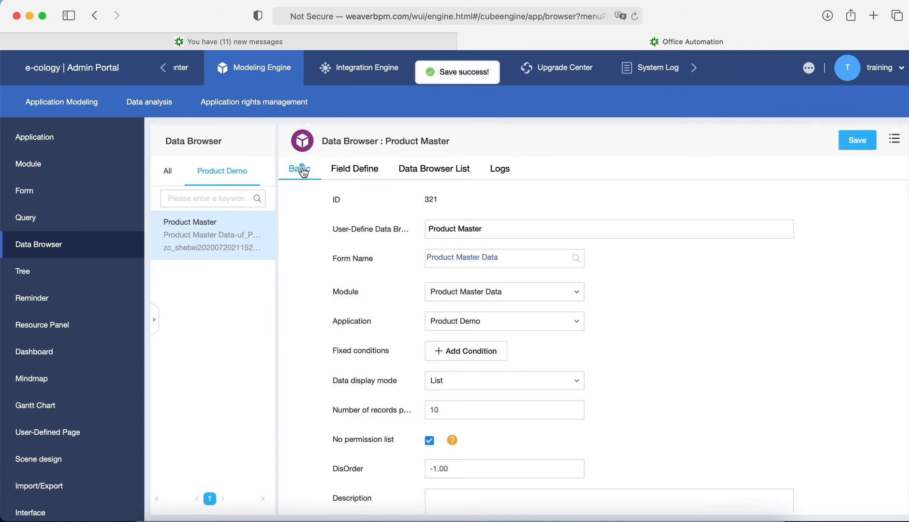
right_click(663, 335)
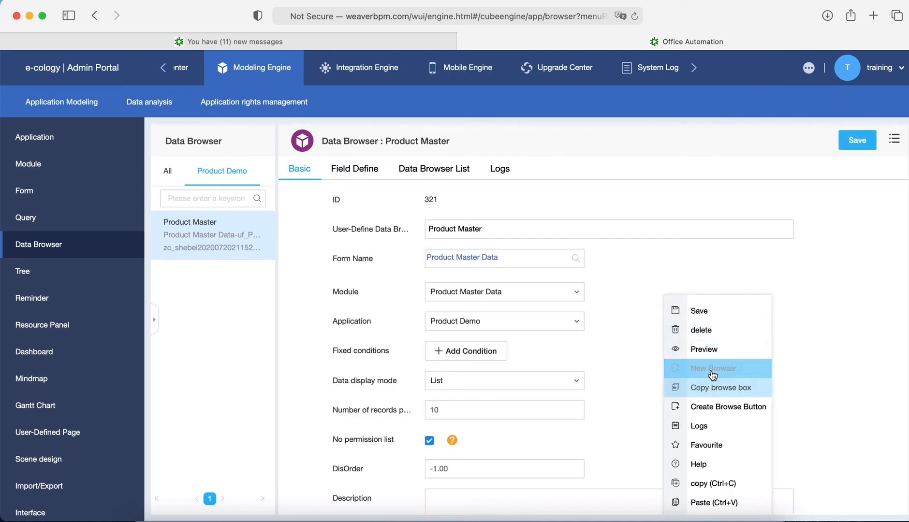
left_click(717, 406)
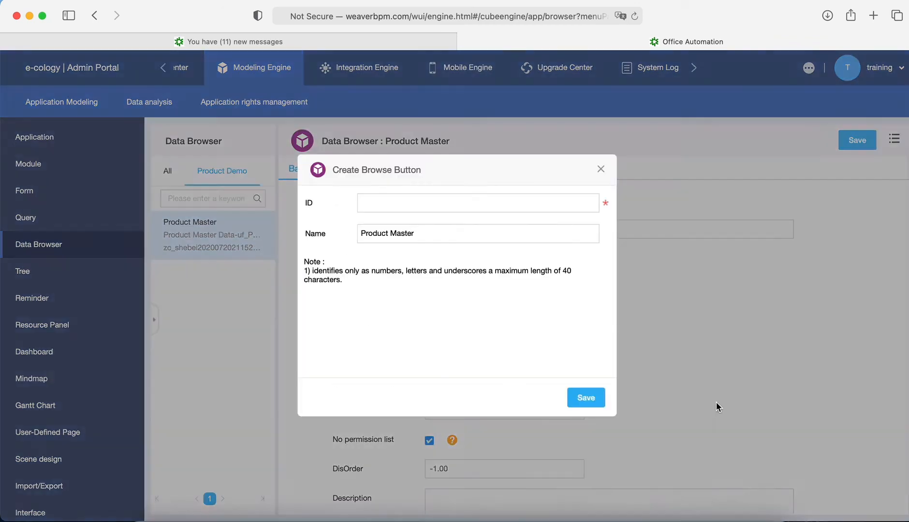
- Try to save the new browse button with "Product Master", copied from its name, as the ID
left_click_drag(418, 237, 276, 235)
key("super+c")
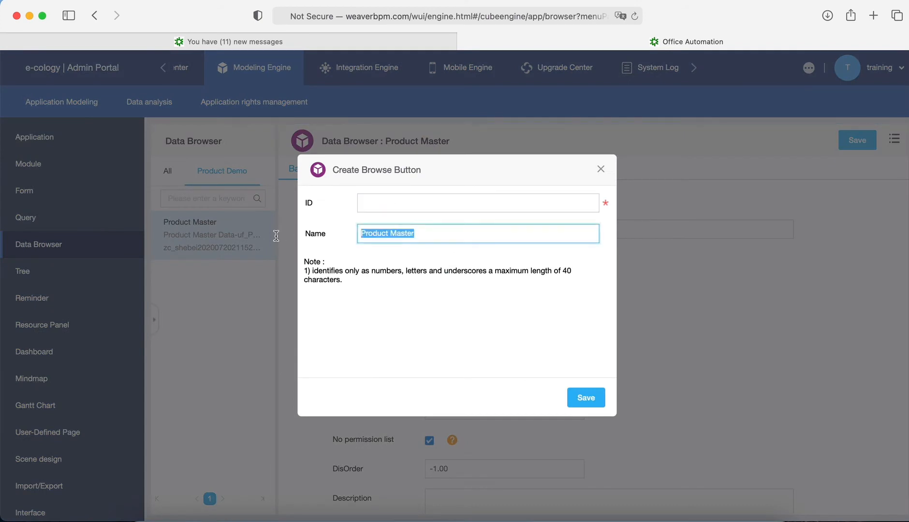
left_click(369, 204)
key("super+v")
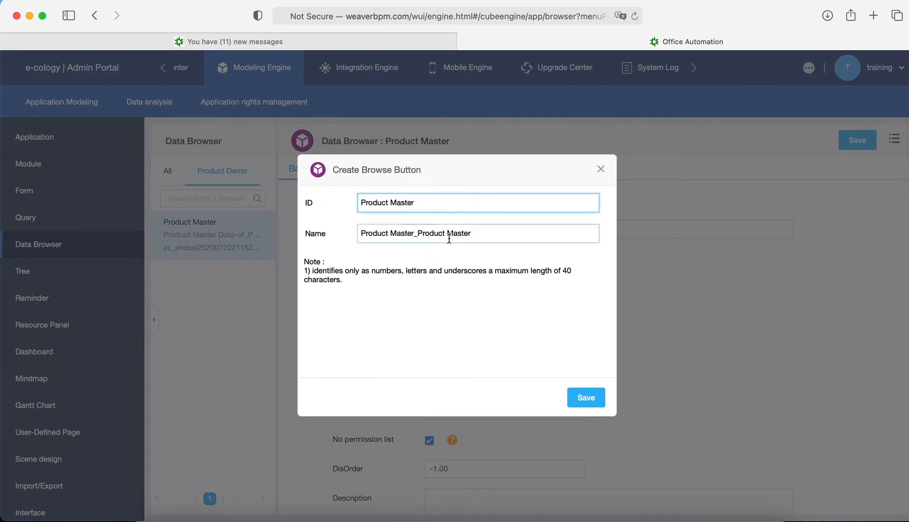
left_click_drag(490, 237, 268, 239)
key("super+v")
key("super+a")
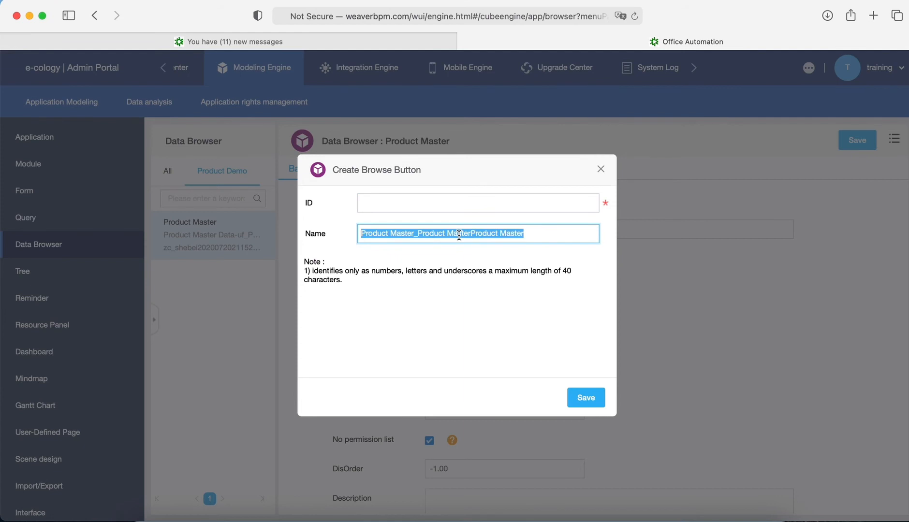
left_click(396, 203)
key("super+v")
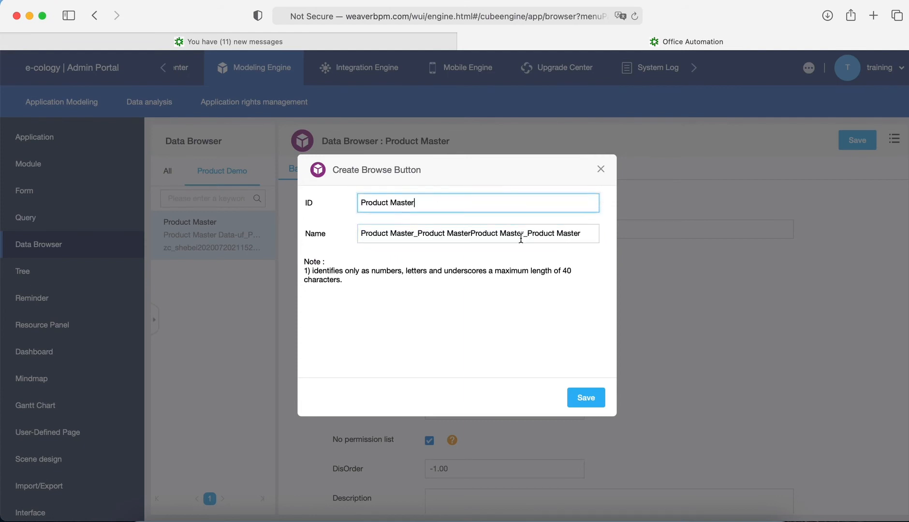
left_click(555, 235)
key("super+a")
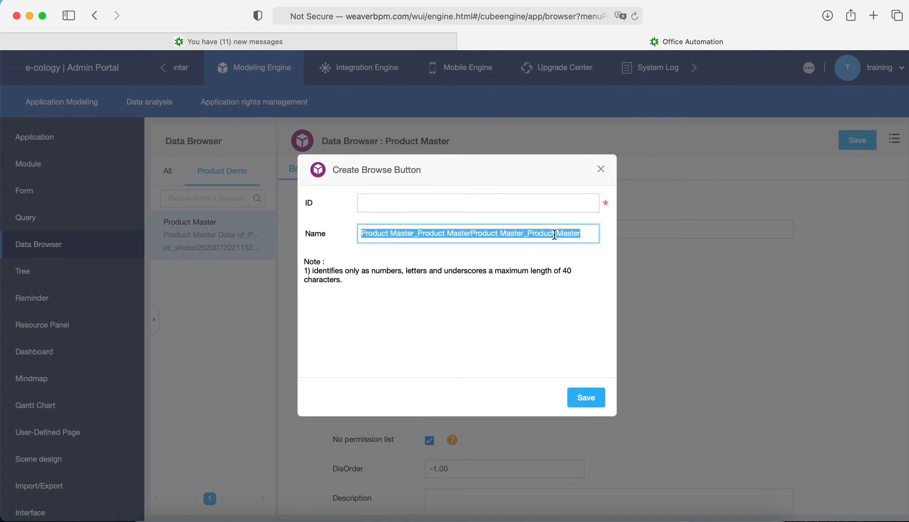
key("super+v")
left_click(416, 202)
key("super+v")
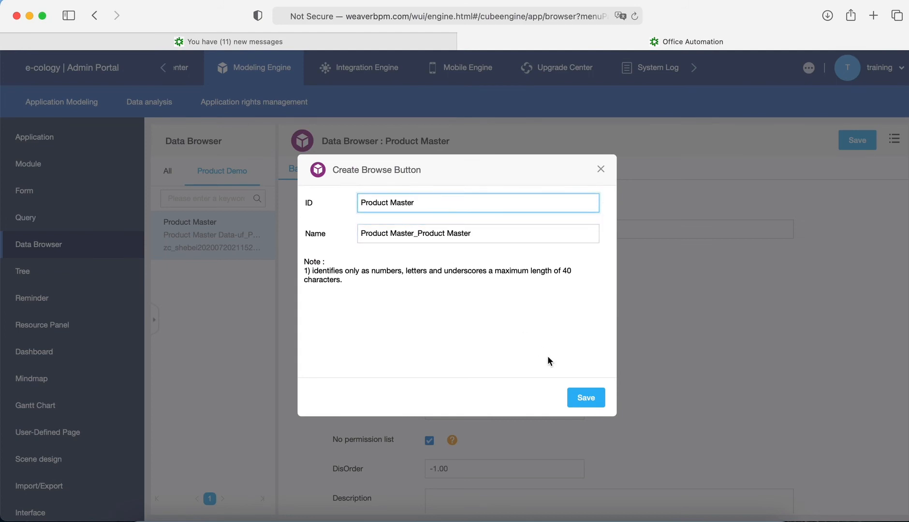
left_click(583, 398)
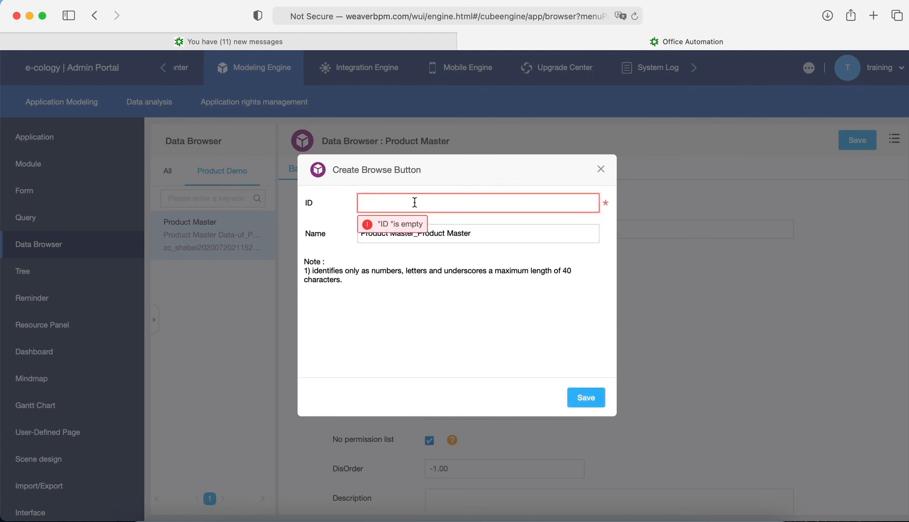
- Give the browse button the ID "ProductMaster", save it, and save the Product Master data browser
type("ProductMaster")
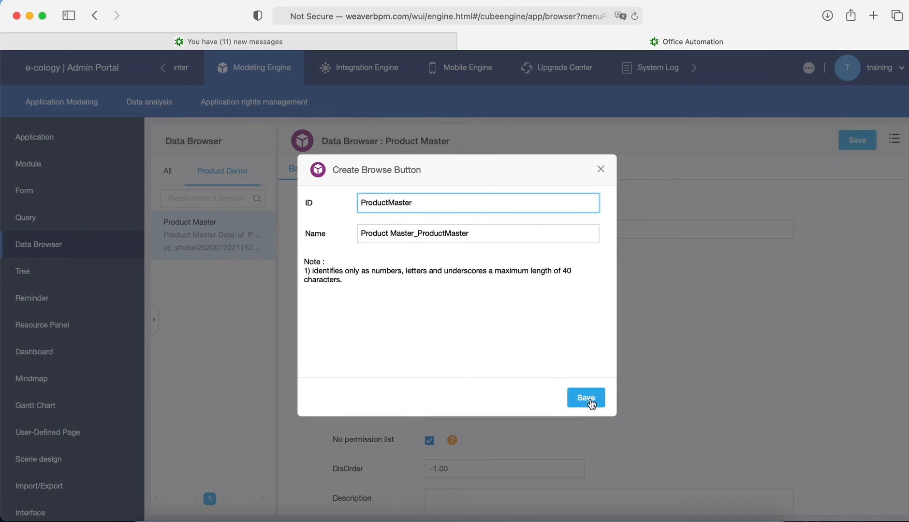
left_click(585, 398)
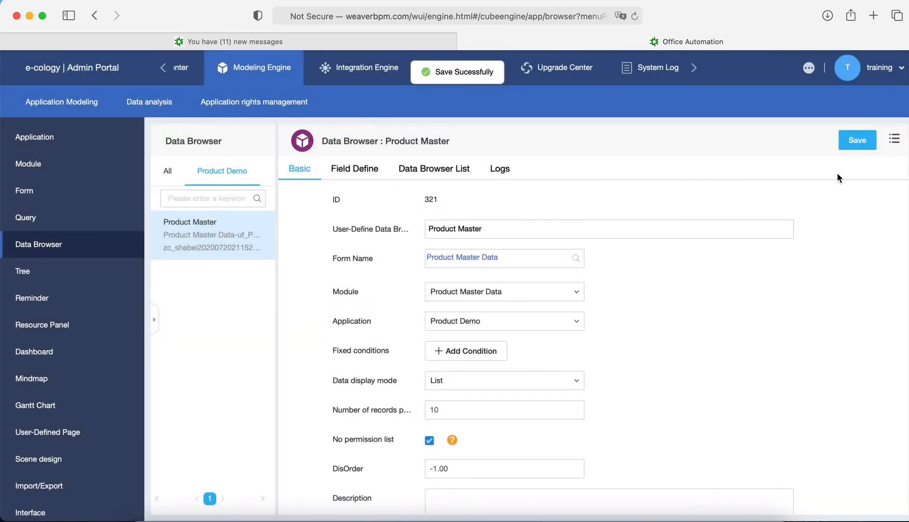
left_click(853, 145)
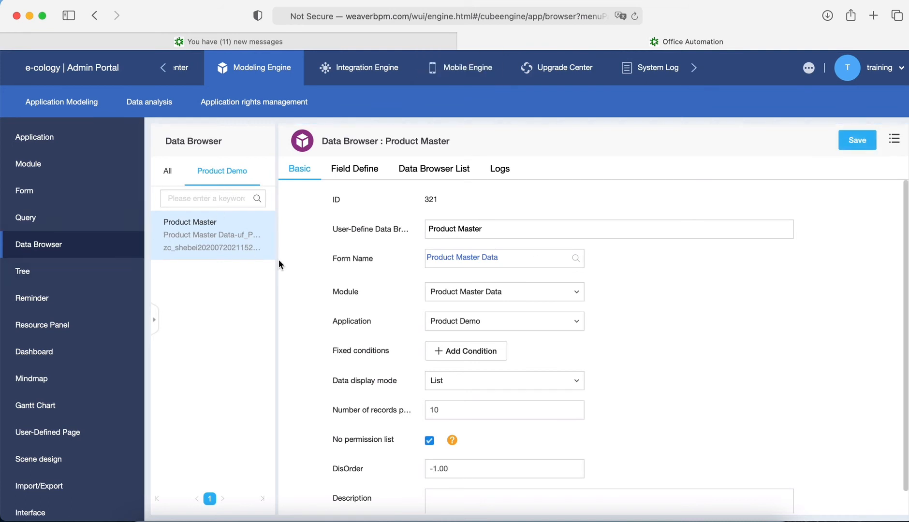
- Open Workflow Path Management in the Workflow Engine
left_click(164, 68)
left_click(347, 68)
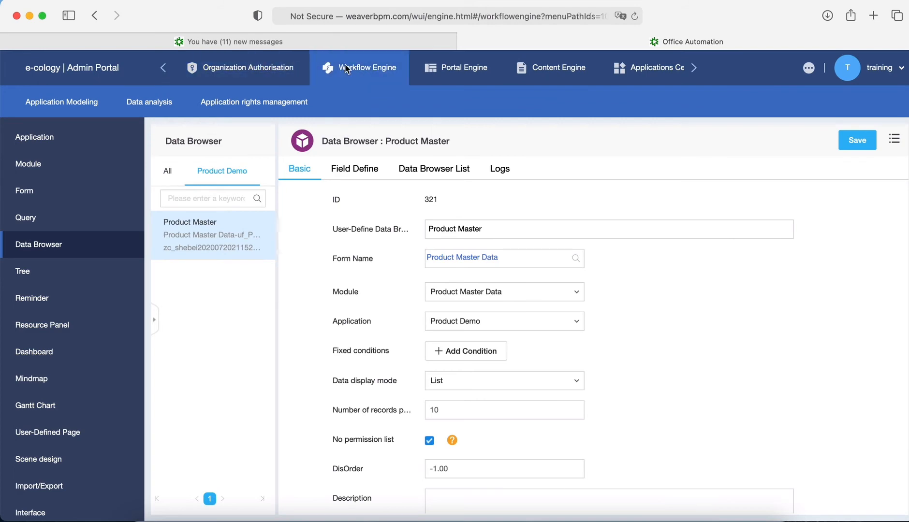
left_click(148, 112)
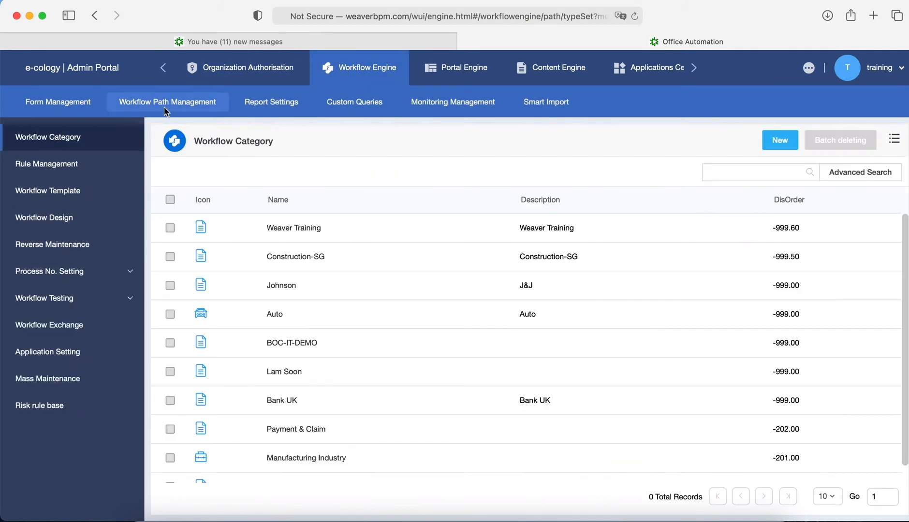
- Start a new workflow path in Workflow Design and name it "Purchase Requisition"
left_click(53, 222)
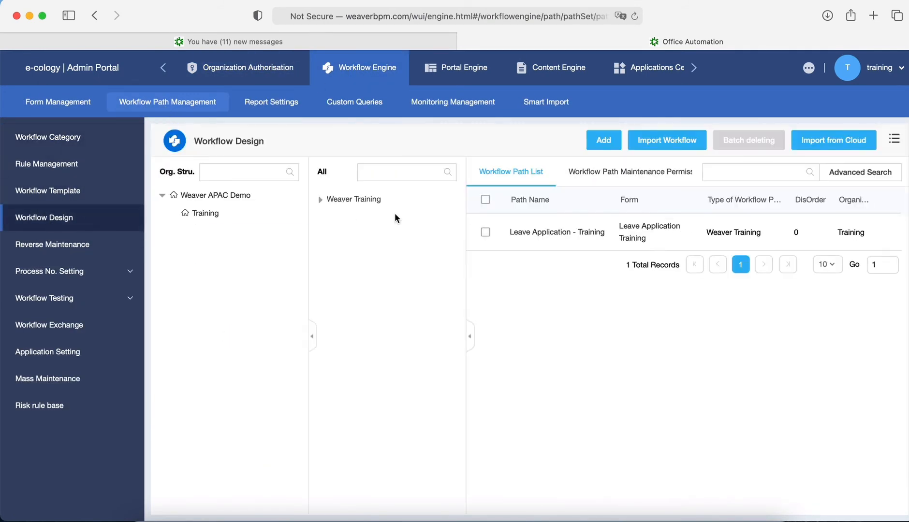
left_click(604, 141)
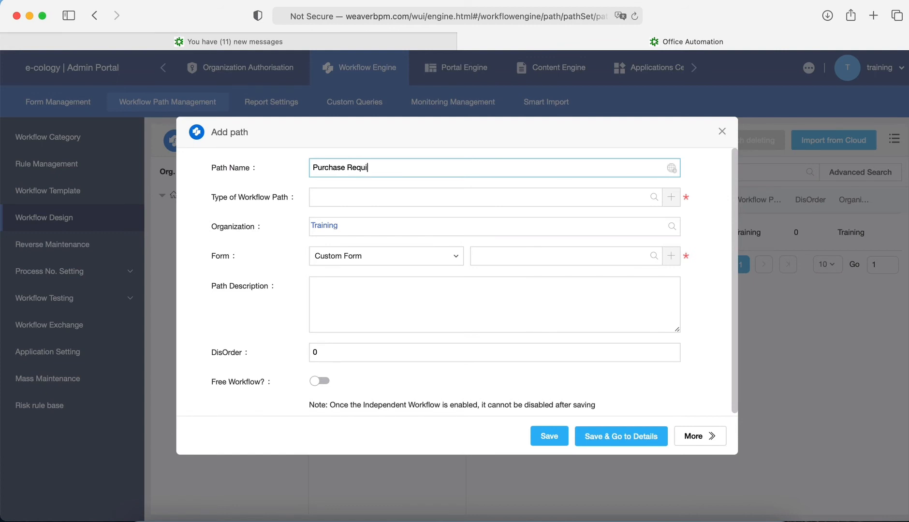
type("sition")
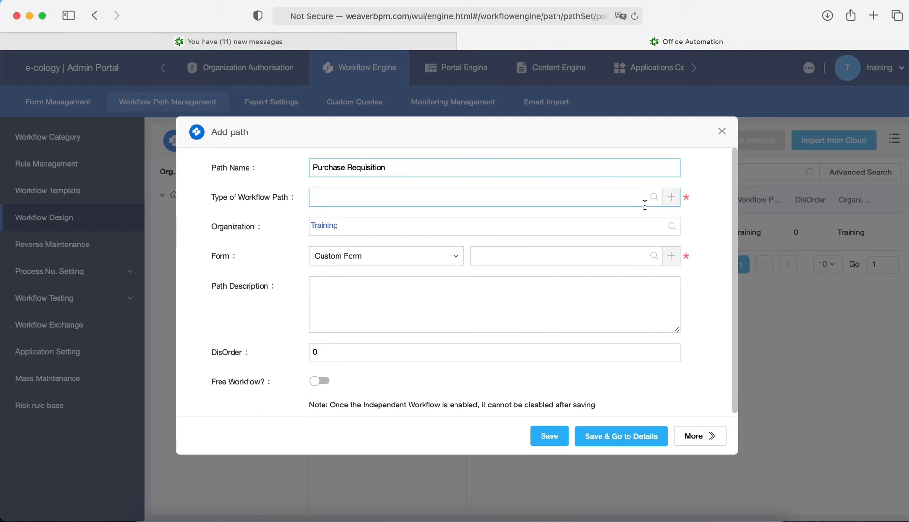
left_click(670, 198)
left_click(440, 238)
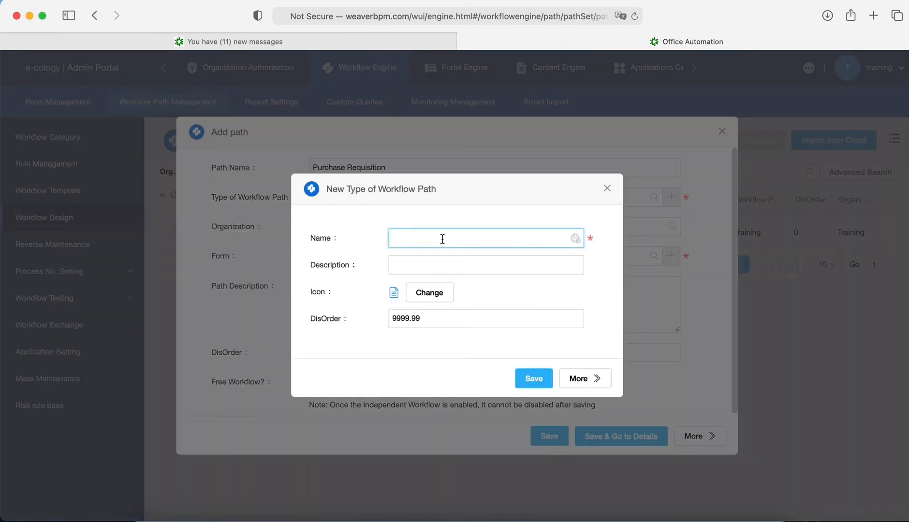
left_click(606, 188)
- Set the new path's type of workflow path to the existing "Auto" category
left_click(653, 197)
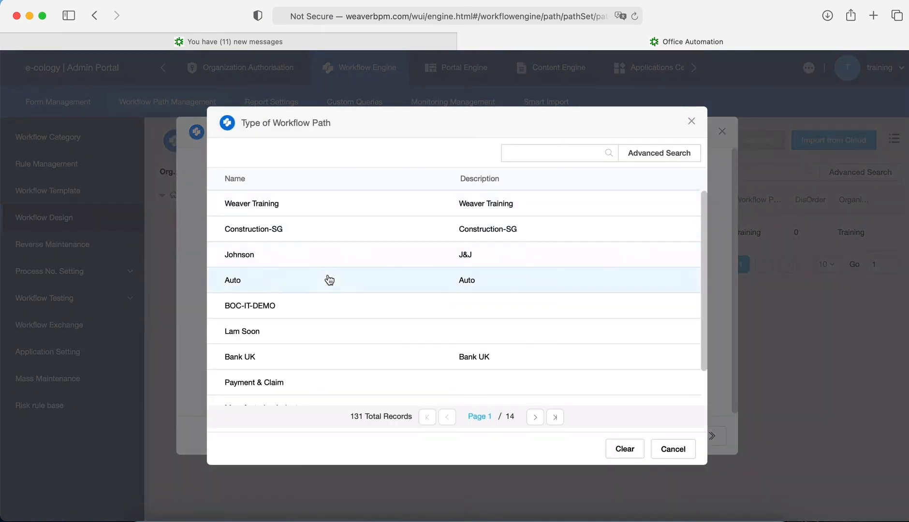
left_click(333, 284)
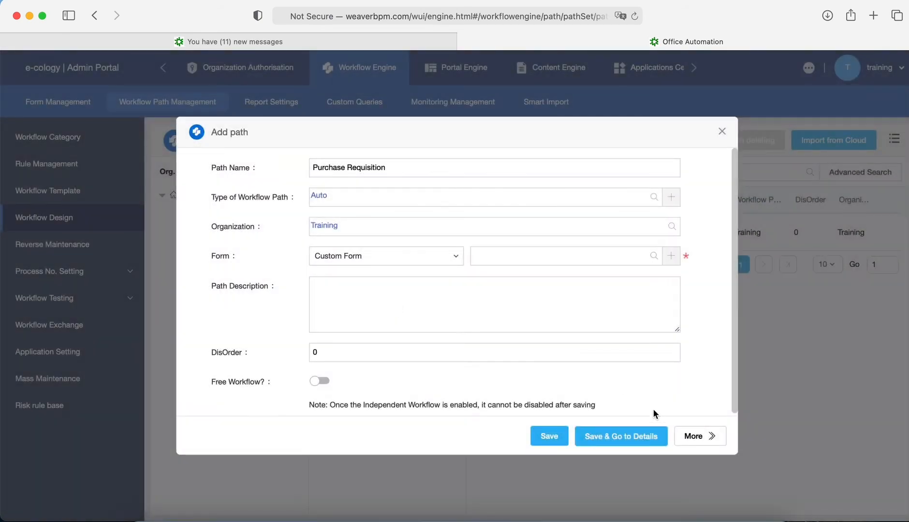
- Start a new custom form for the path and try to save it as "Purchase Requisition" and go to its details
left_click(669, 261)
left_click(441, 213)
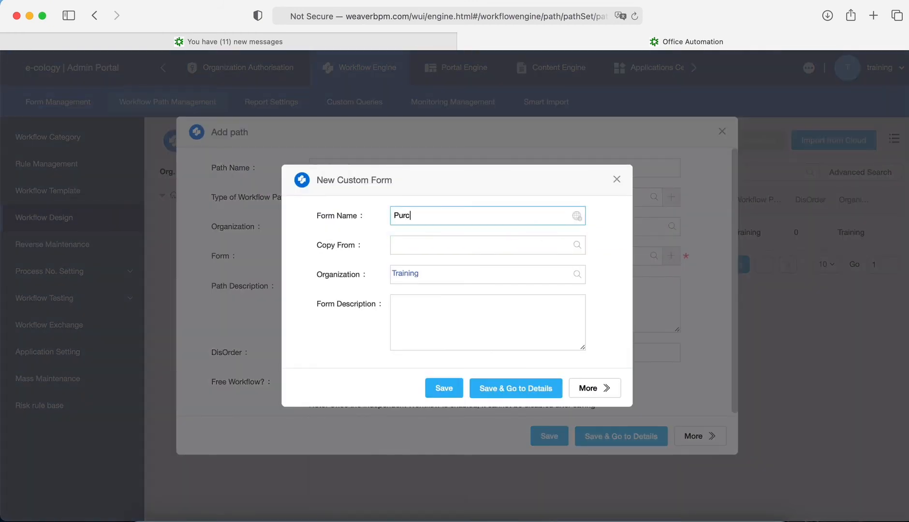
type("Purchase Requisition")
left_click(503, 397)
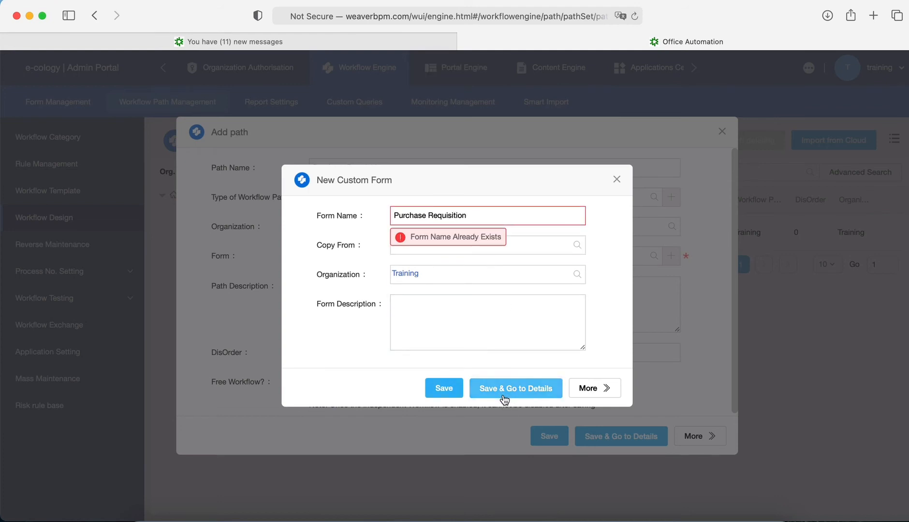
- Extend the form name to "Purchase Requisition Training", save the form and go to its details
left_click(469, 215)
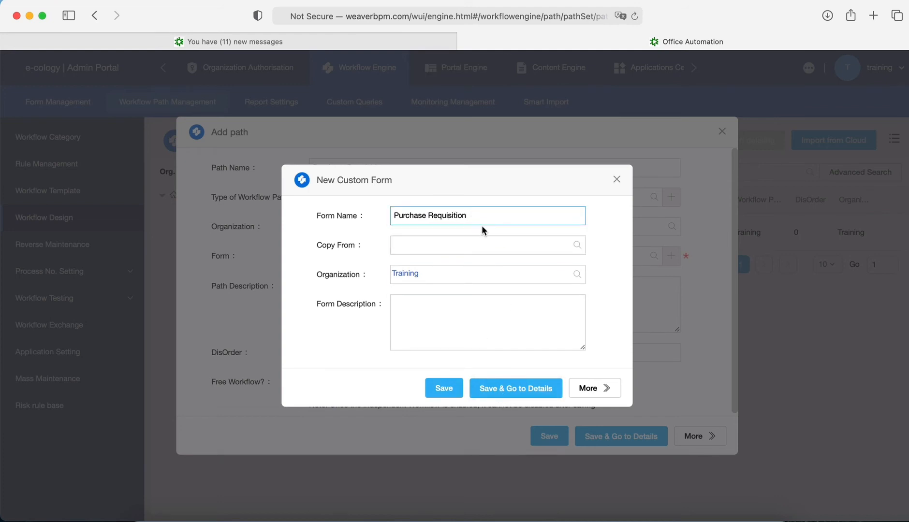
type("Training")
left_click(513, 385)
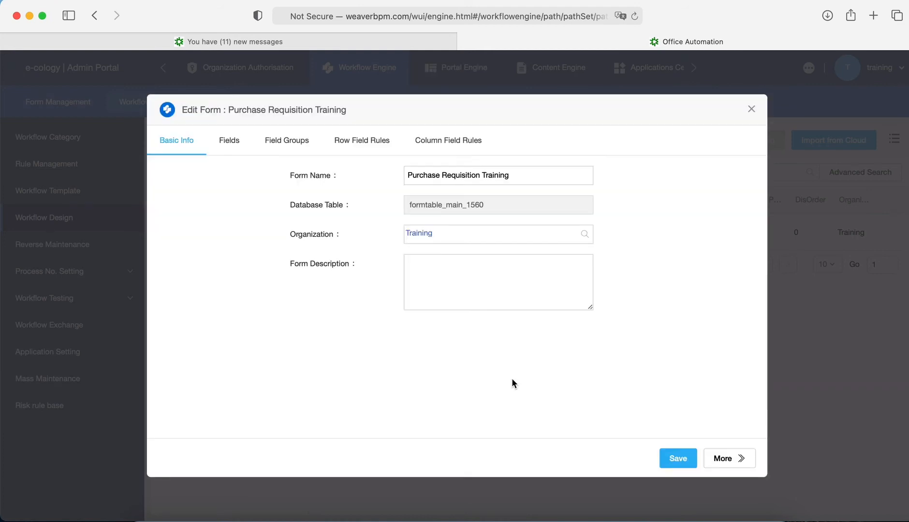
- Start batch-adding fields to the form and insert three field rows in the main table
left_click(235, 151)
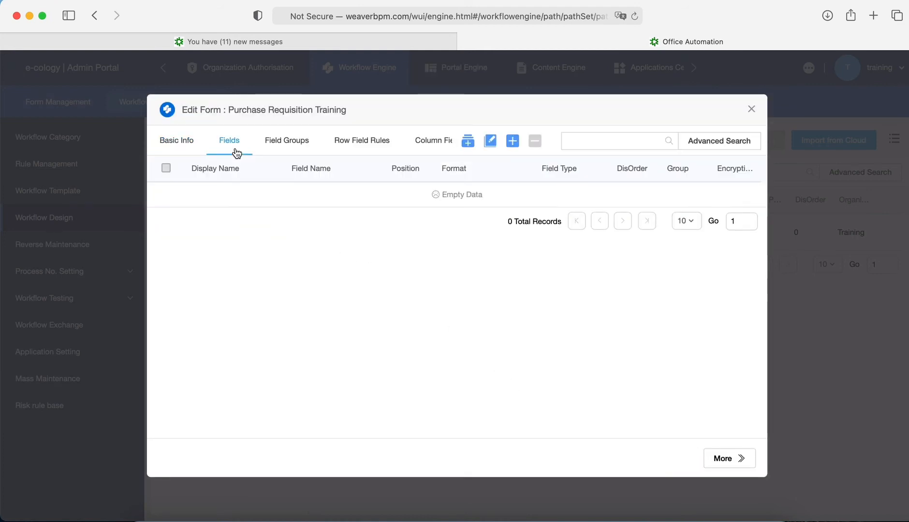
left_click(467, 142)
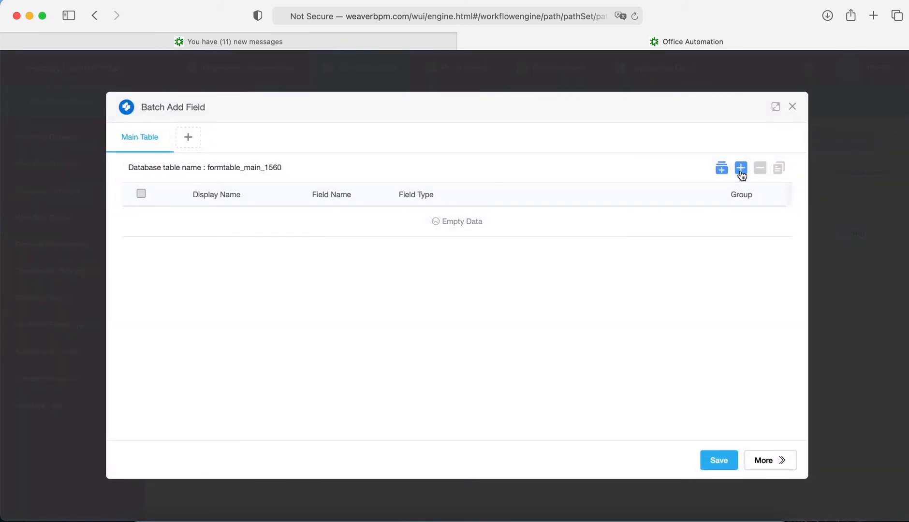
left_click(740, 169)
left_click(741, 169)
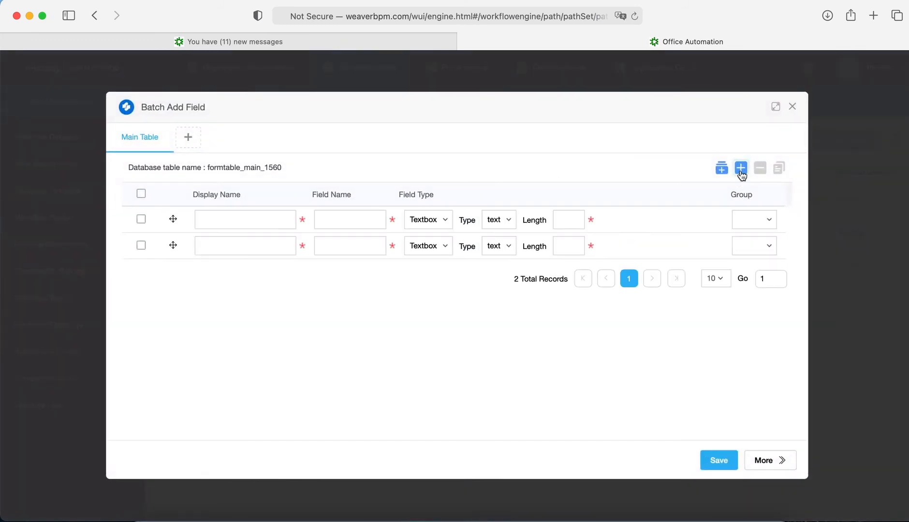
left_click(740, 169)
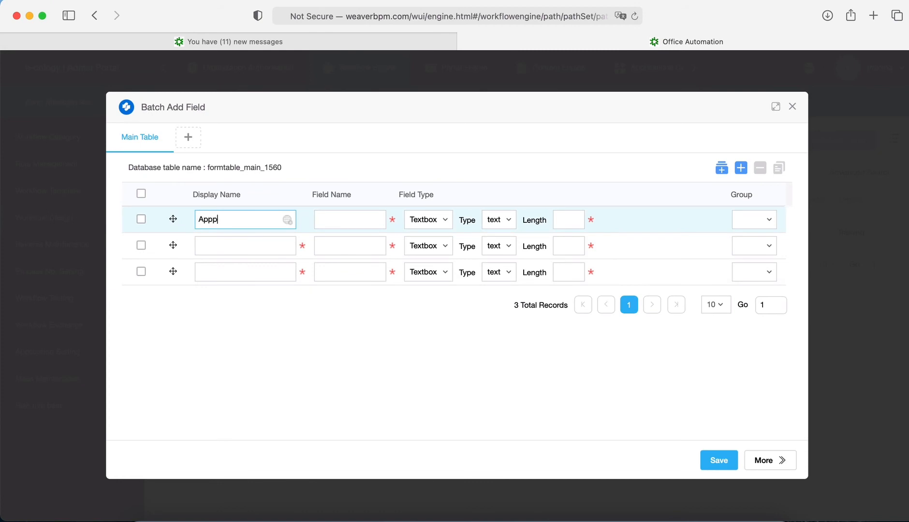
- Fill in the main table's display names as "Applicant", "Department" and "Date"
left_click(219, 246)
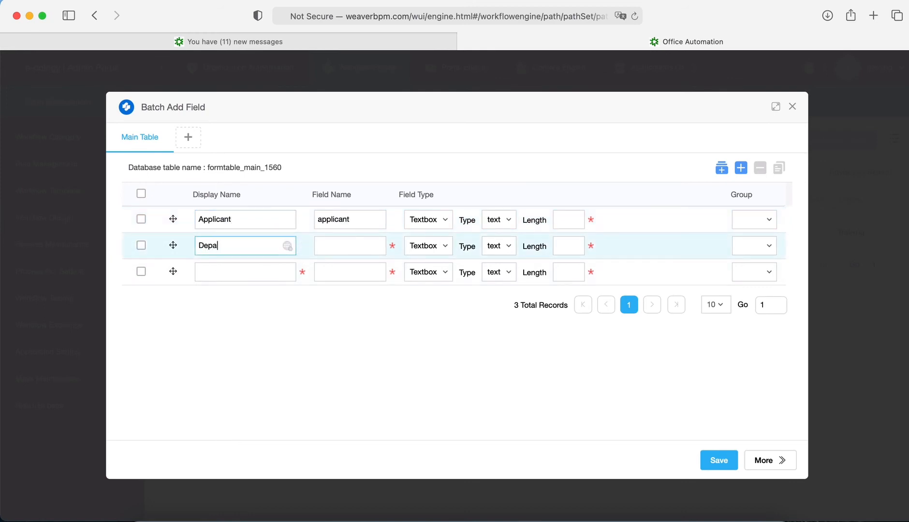
left_click(236, 269)
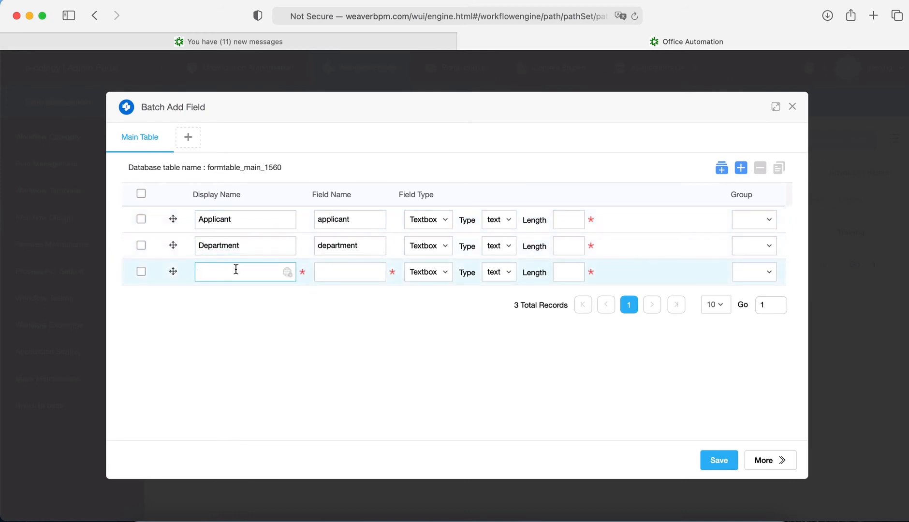
type("Date")
left_click(276, 311)
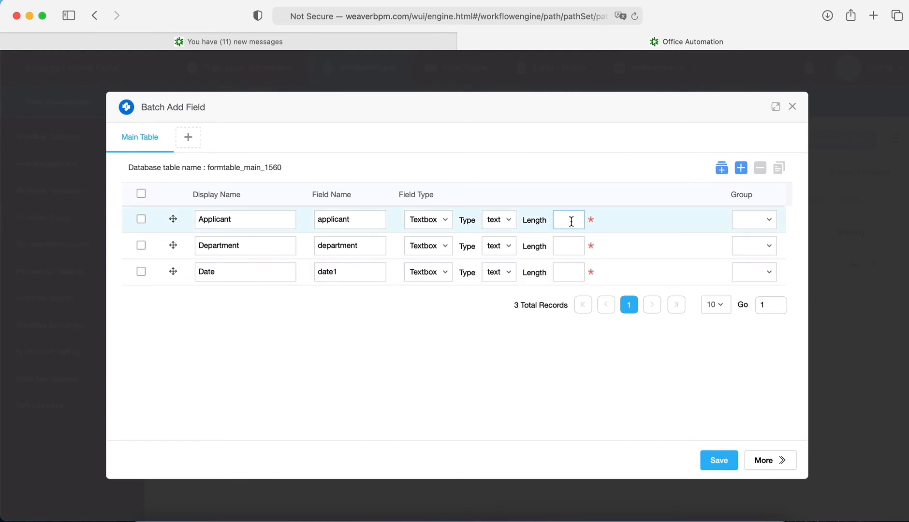
- Set the field type of Applicant, Department and Date to Browse Button
left_click(431, 220)
left_click(432, 282)
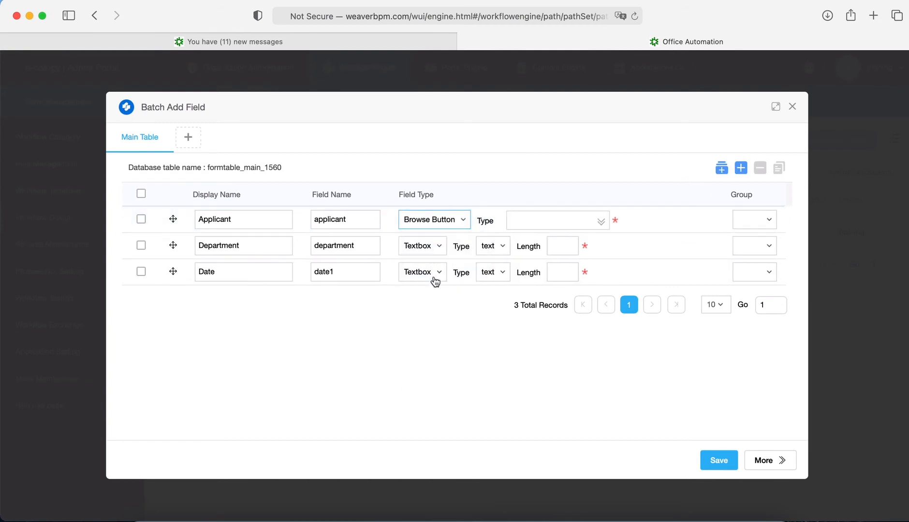
left_click(429, 248)
left_click(434, 304)
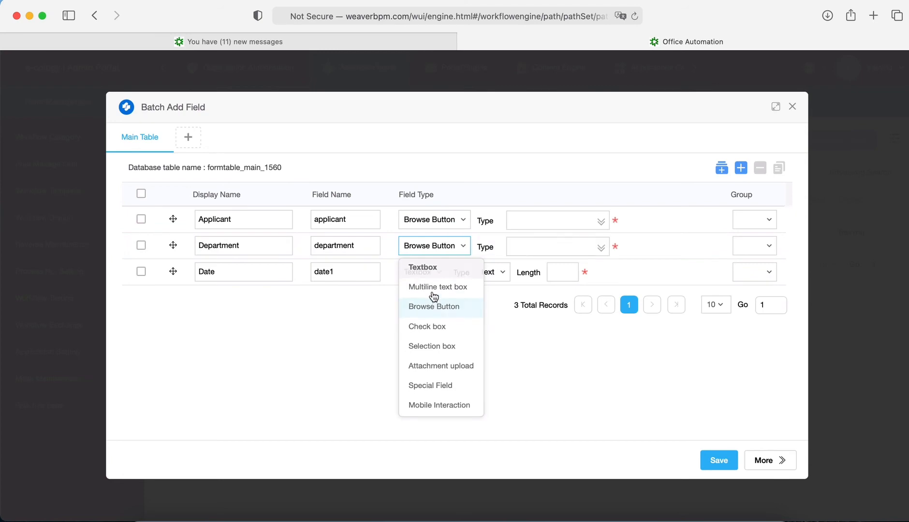
left_click(426, 274)
left_click(437, 338)
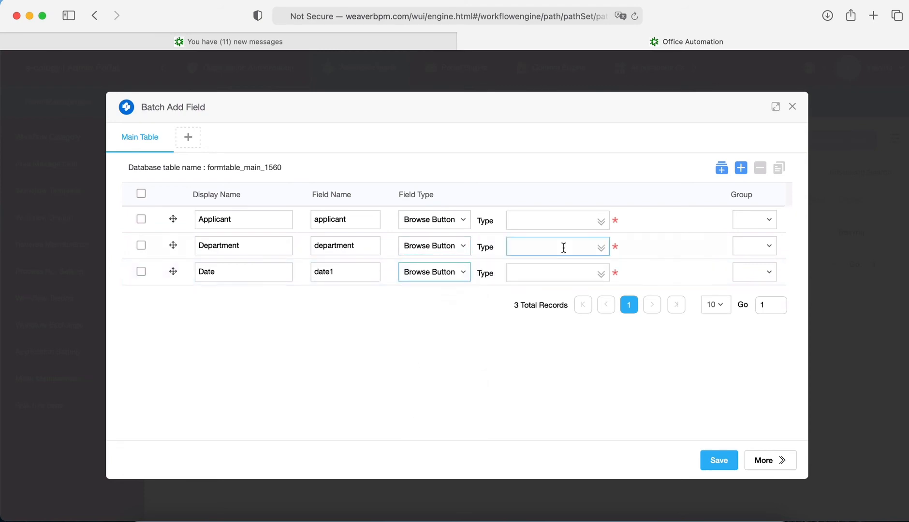
- Set the browse types to Human resources for Applicant, Department for Department, and the system Date for Date
left_click(600, 230)
left_click(576, 300)
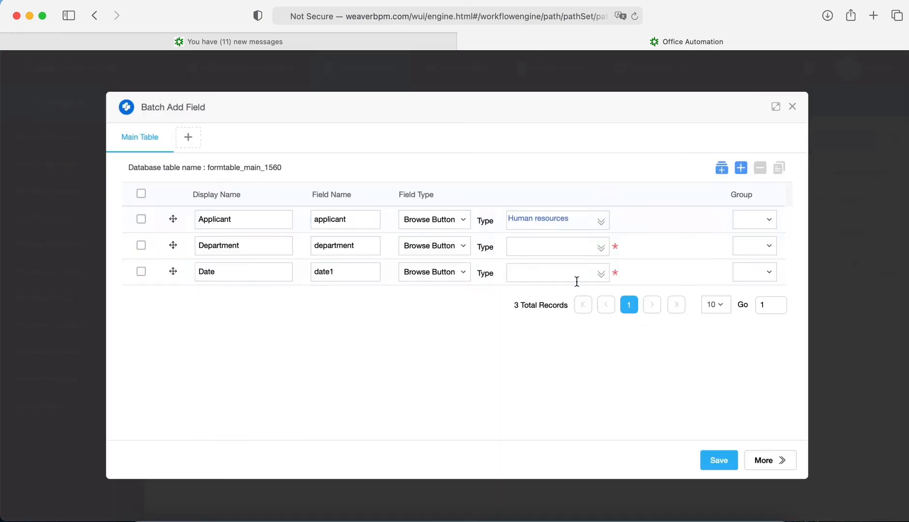
left_click(599, 254)
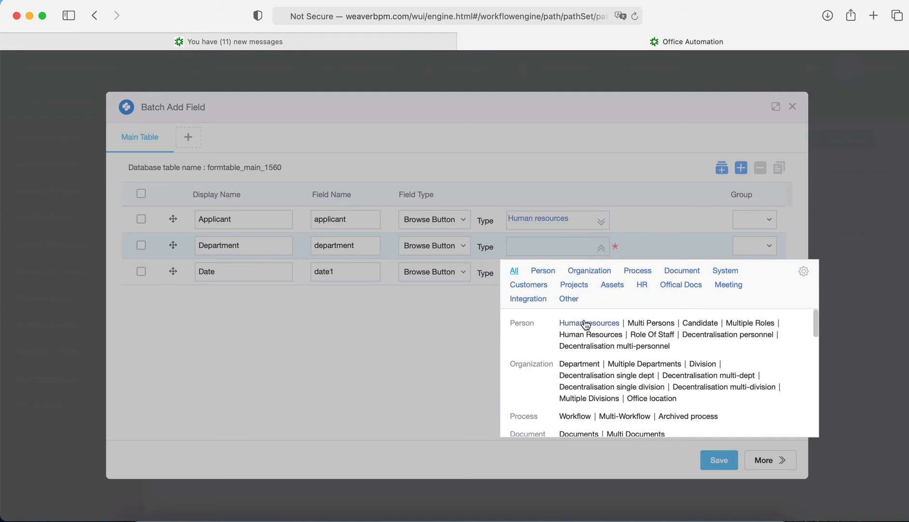
left_click(583, 365)
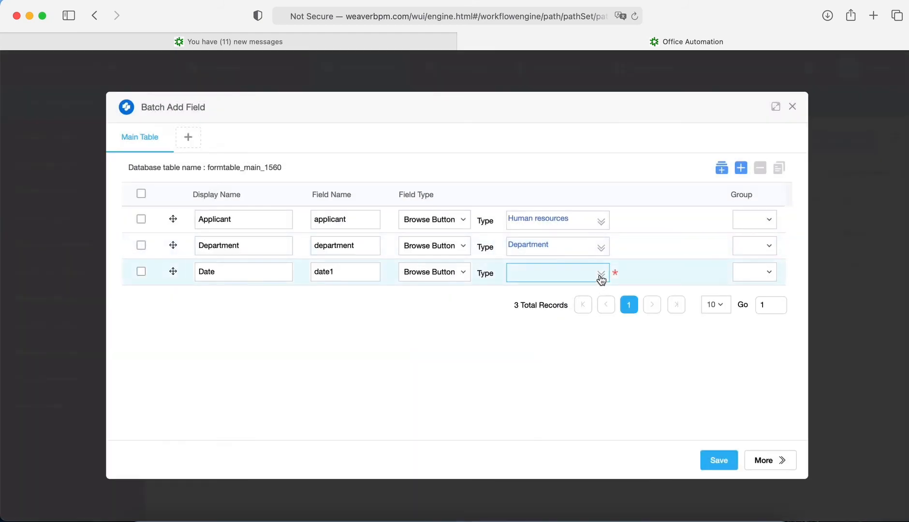
left_click(601, 275)
left_click(721, 299)
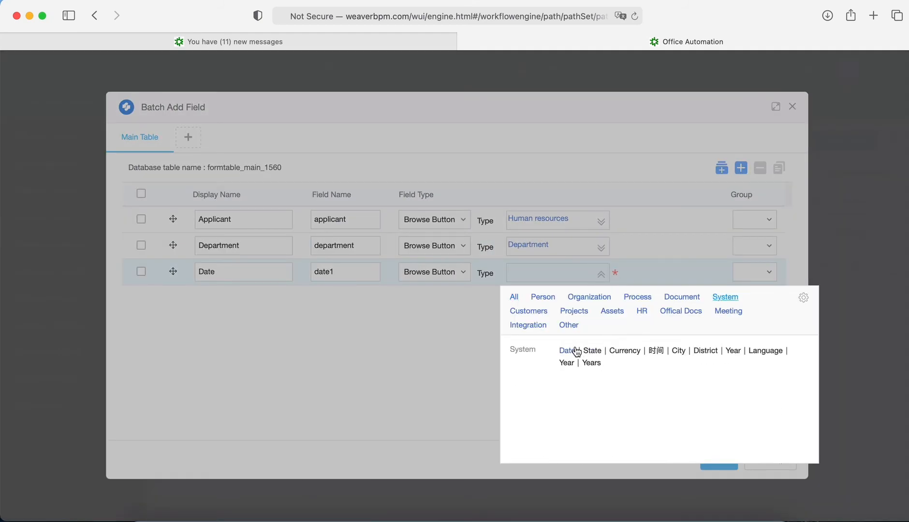
left_click(575, 348)
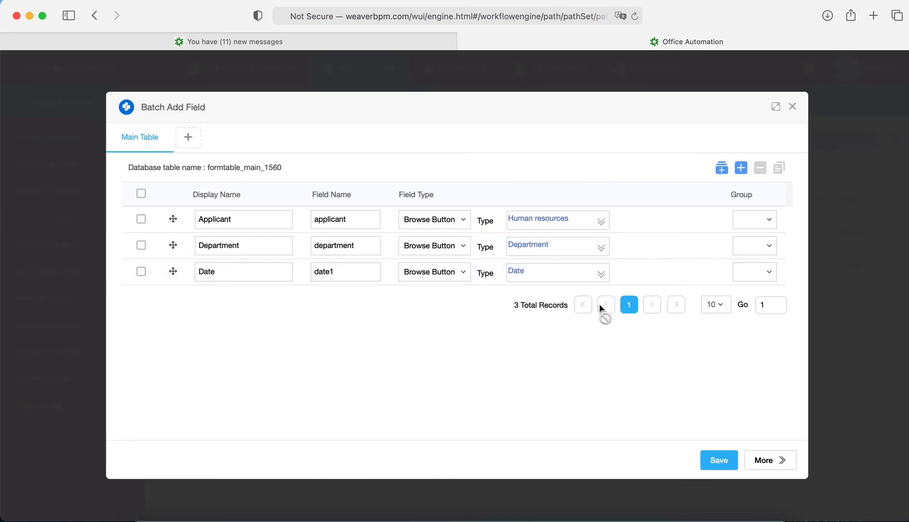
- Add a details table to the form and insert three field rows in it
left_click(188, 139)
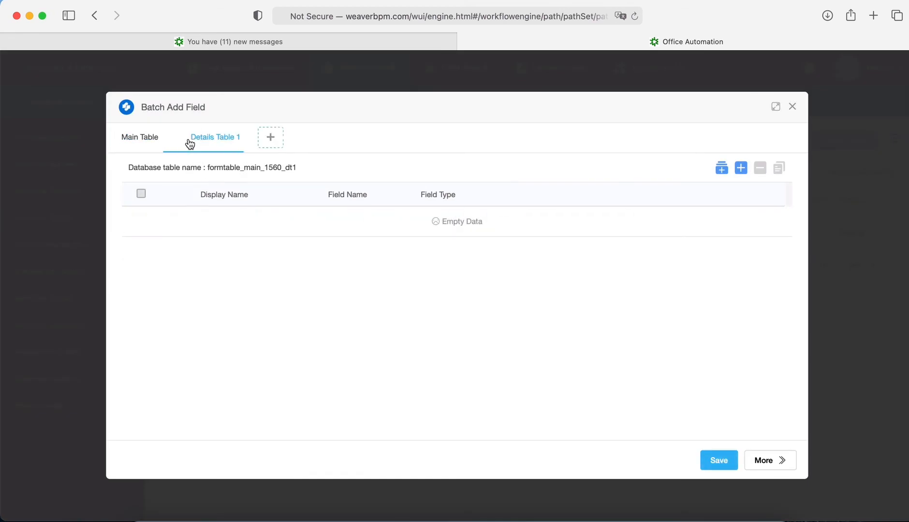
left_click(740, 168)
left_click(740, 168)
left_click(740, 169)
- Name the three details table fields "Product", "Product Name" and "Prices"
left_click(217, 221)
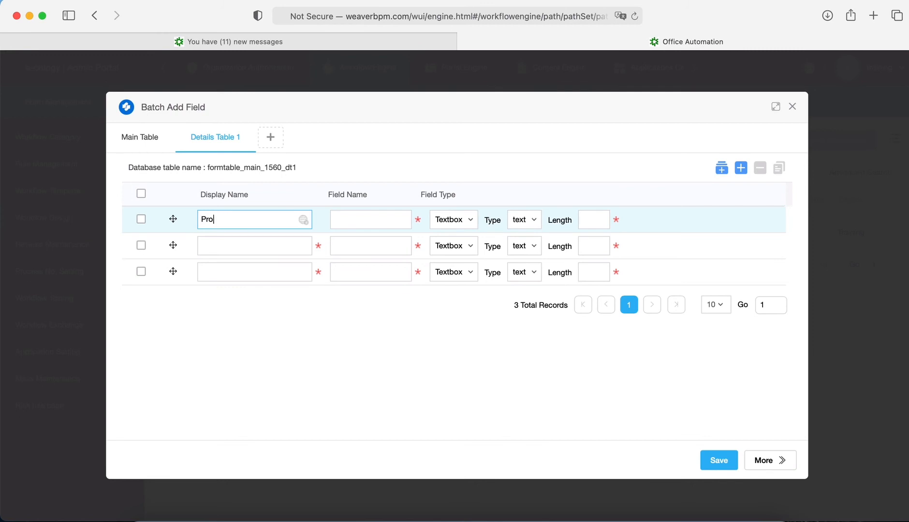
type("Product")
left_click(231, 241)
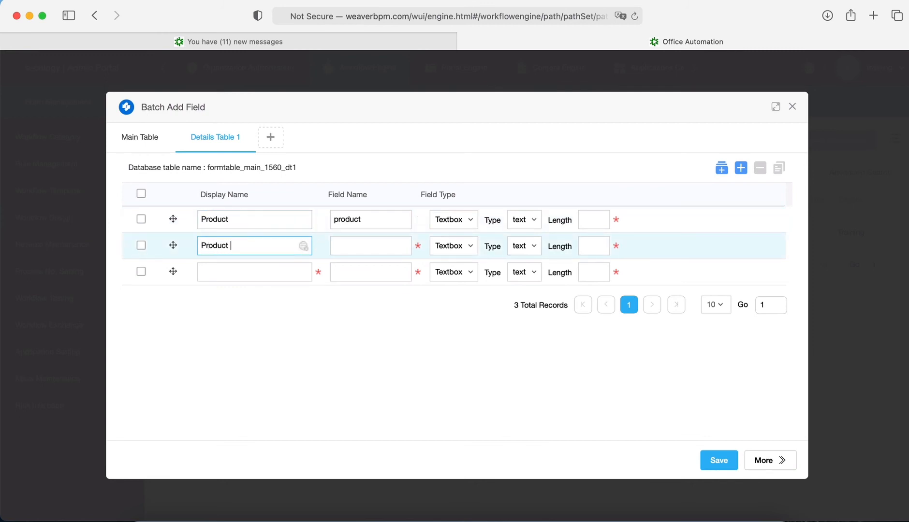
left_click(239, 266)
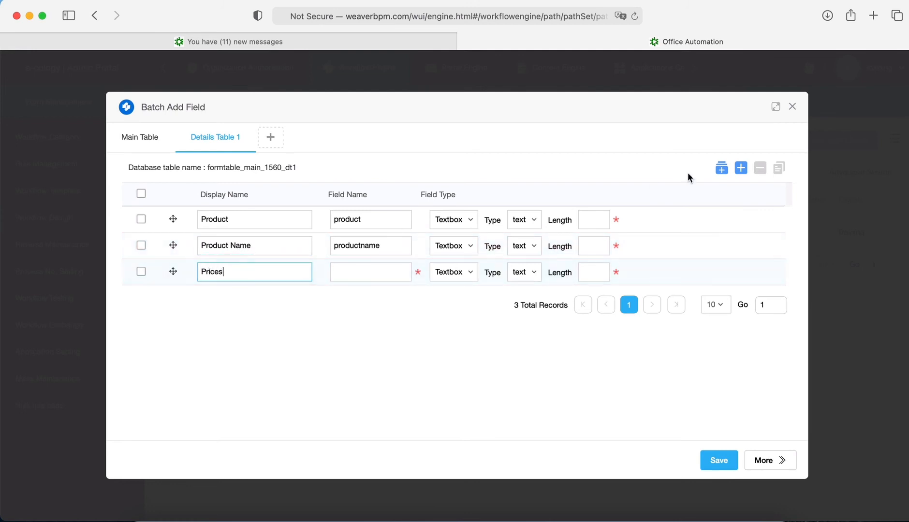
- Add two more fields to the details table with the display names "Qty" and "Amount"
left_click(741, 168)
left_click(217, 298)
type("Qty")
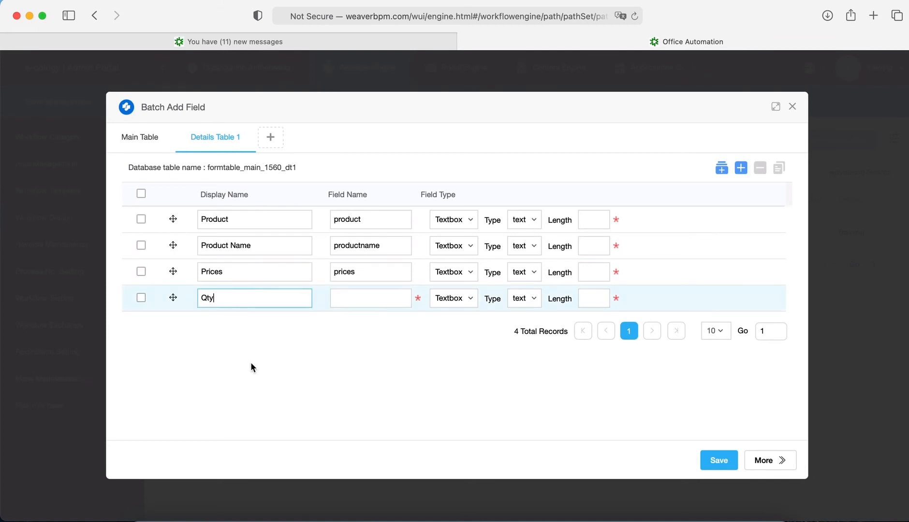
left_click(251, 363)
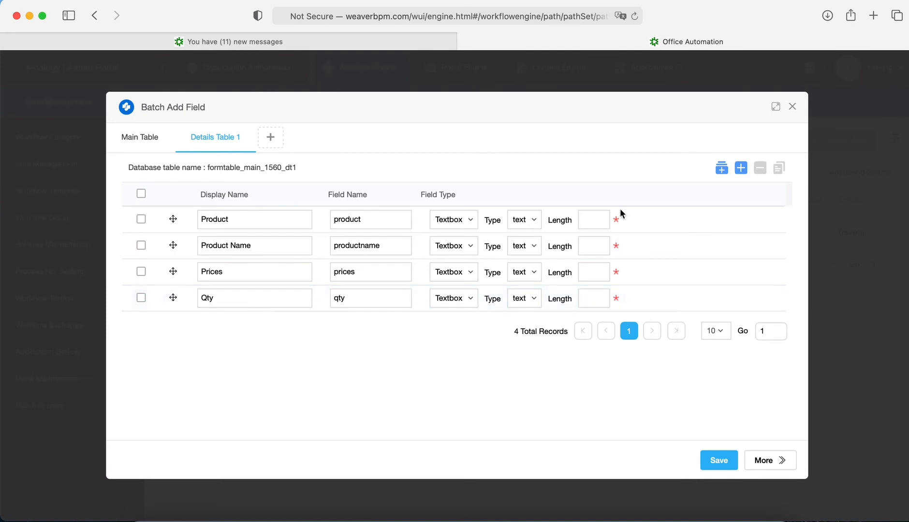
left_click(741, 168)
left_click(265, 328)
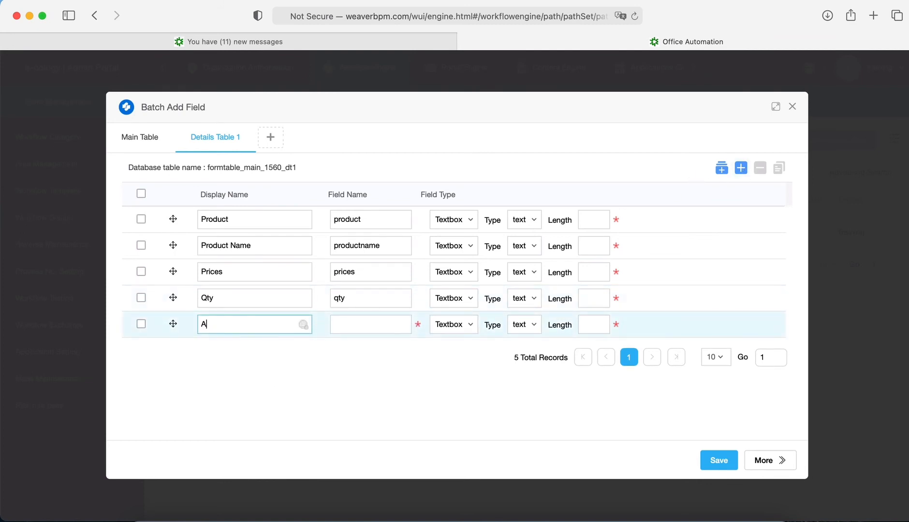
type("Amount")
left_click(269, 372)
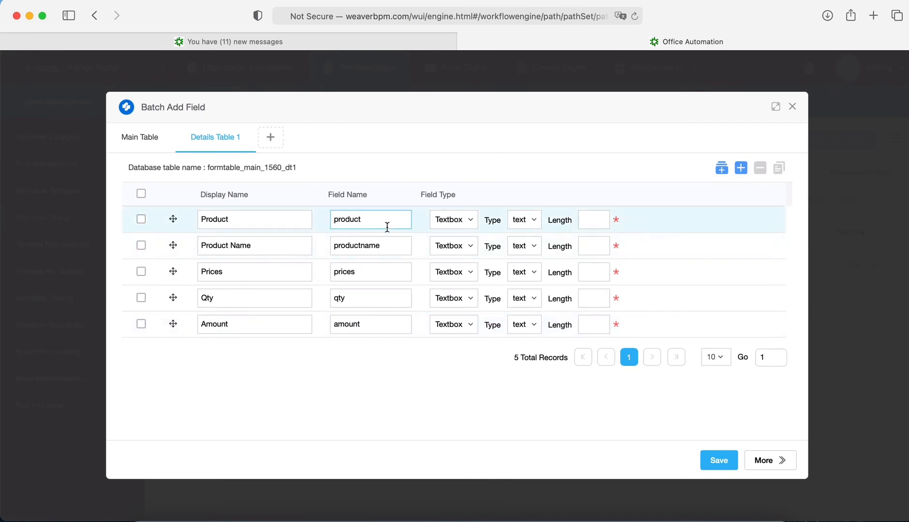
- Make the details table's Product field a browse button of type User-define radio linked to Product Master_ProductMaster
left_click(462, 221)
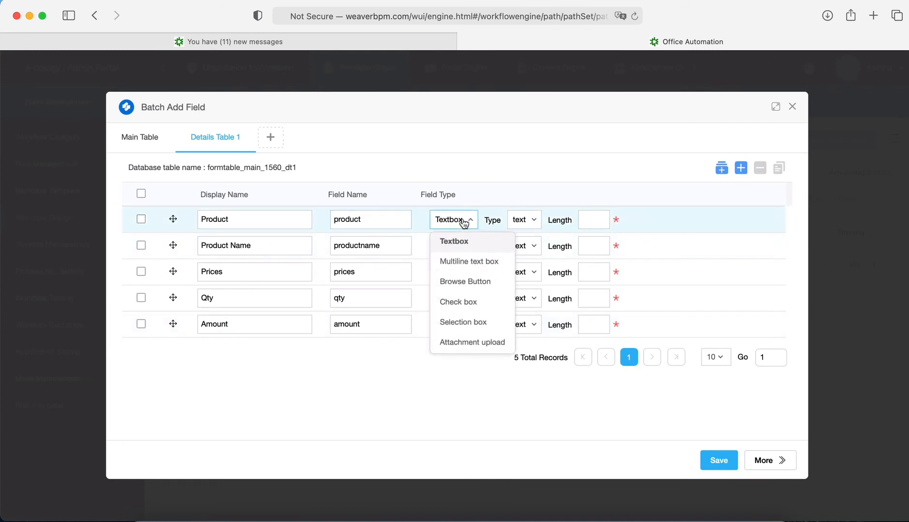
left_click(470, 282)
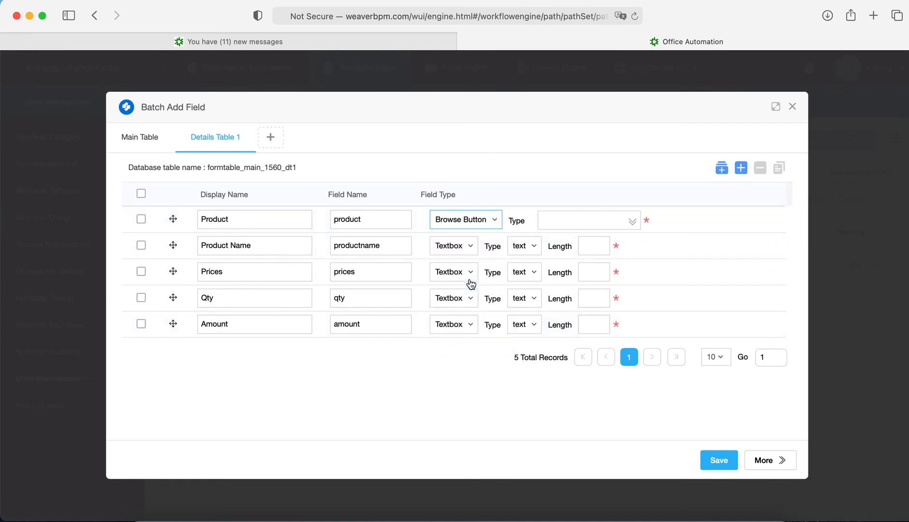
left_click(631, 224)
left_click(572, 278)
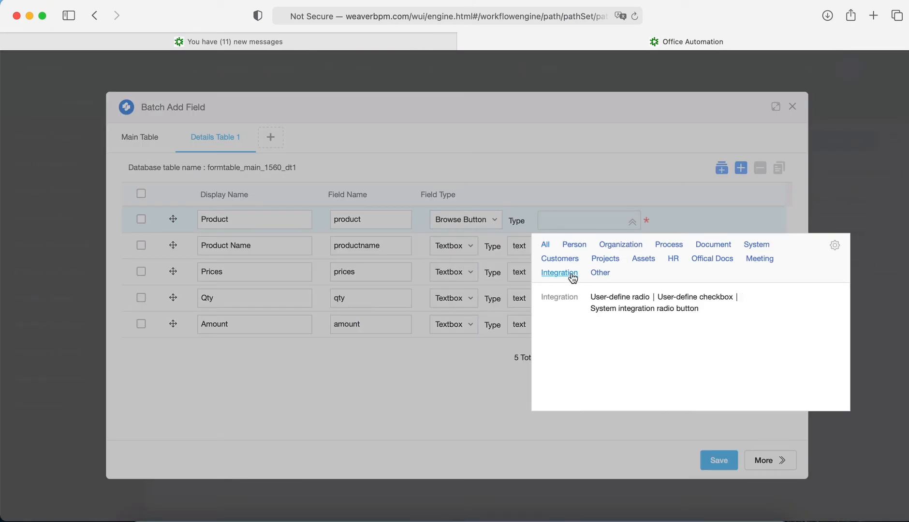
left_click(607, 298)
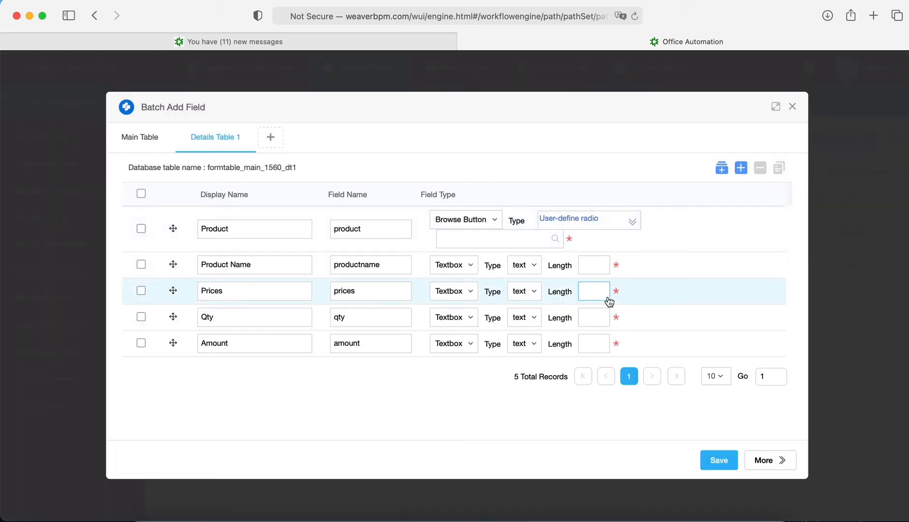
left_click(555, 238)
left_click(574, 145)
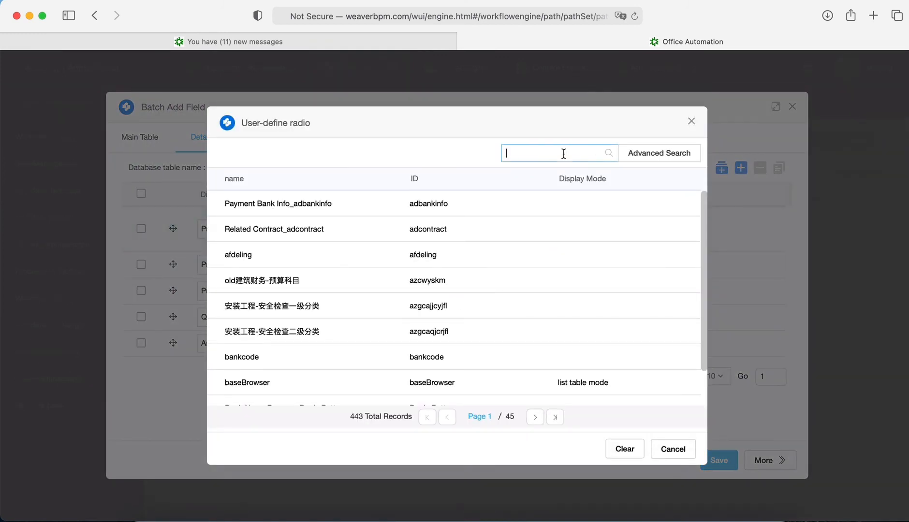
type("product")
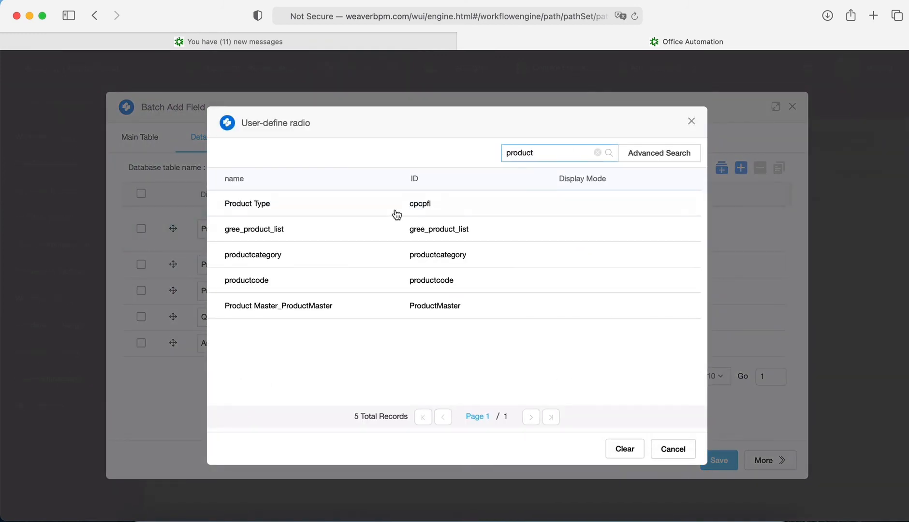
left_click(329, 305)
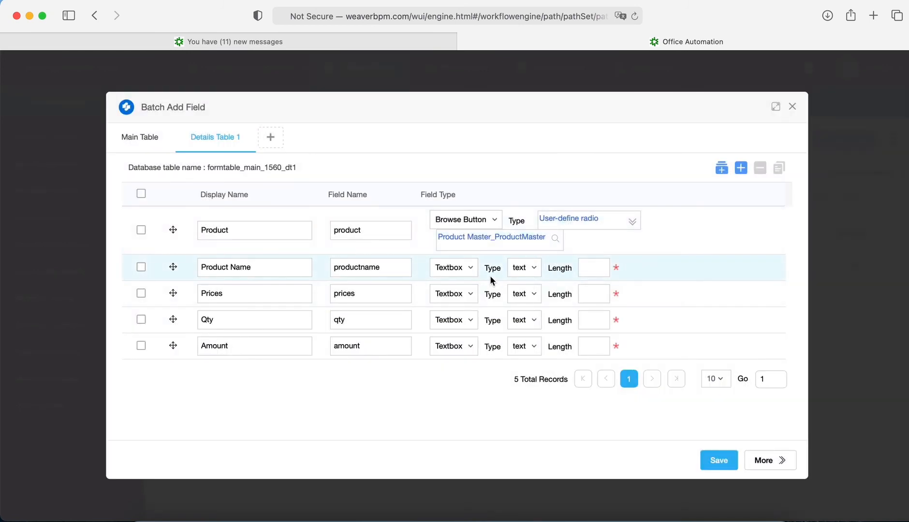
- Set Product Name to text length 200, Prices and Amount to Float, Qty to Integer, and save the batch of fields
left_click(584, 271)
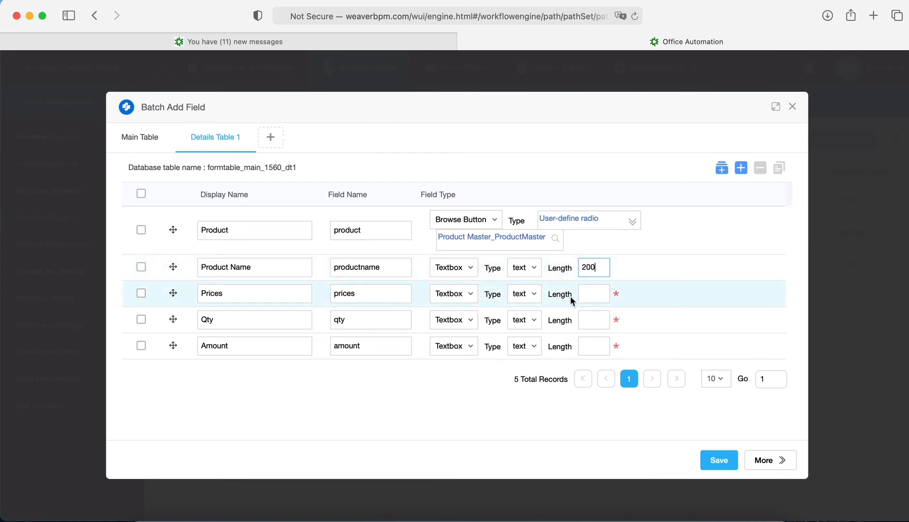
left_click(528, 295)
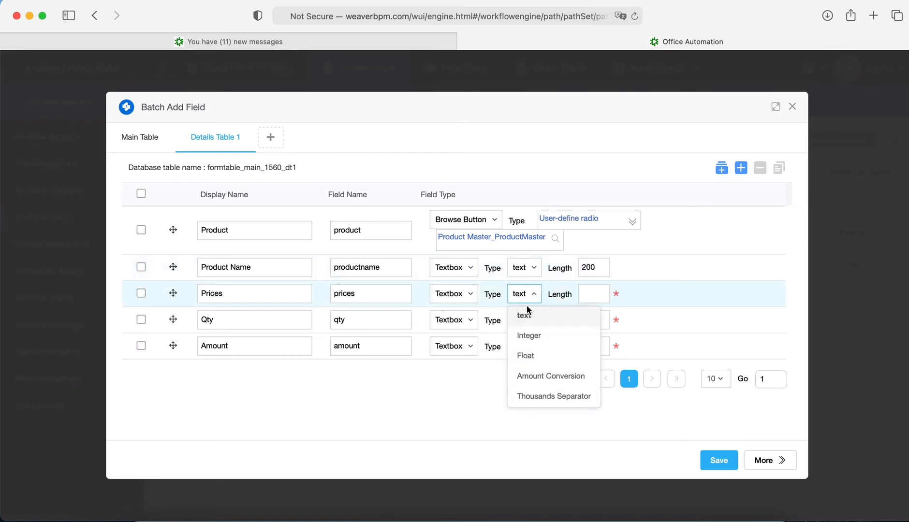
left_click(532, 357)
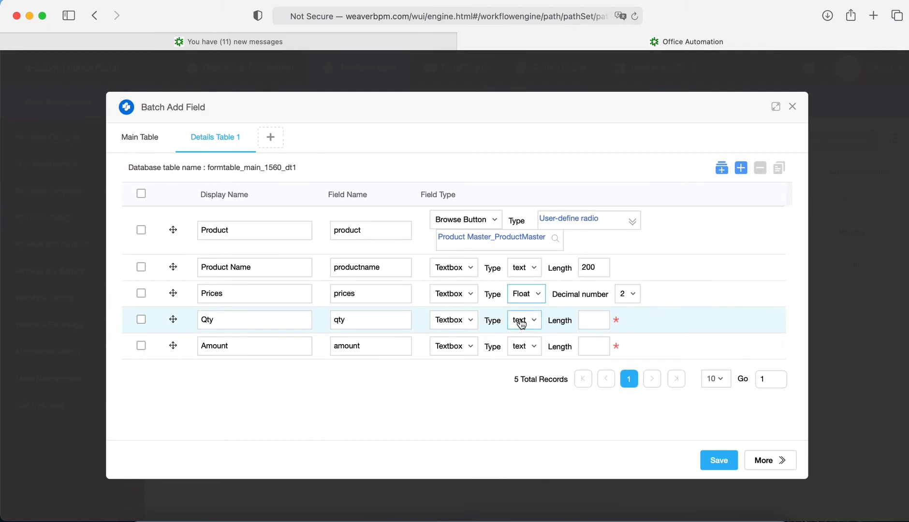
left_click(521, 319)
left_click(533, 362)
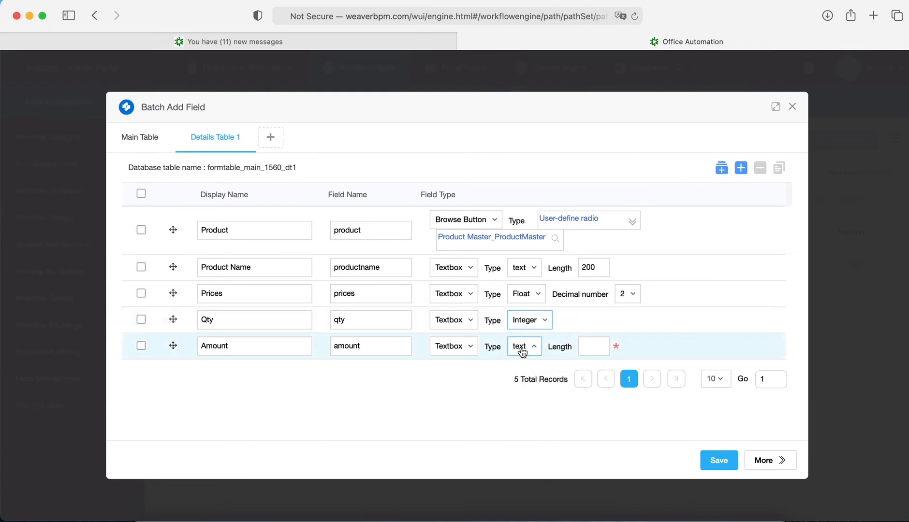
left_click(521, 352)
left_click(535, 408)
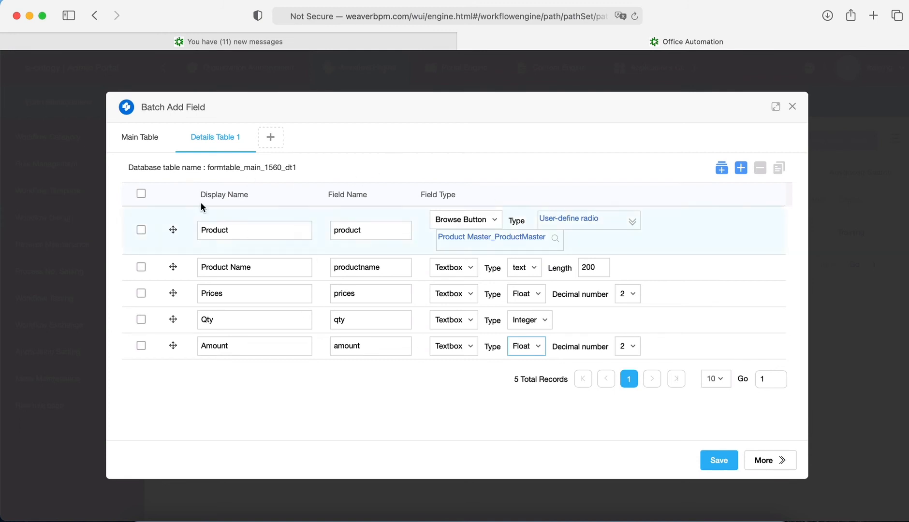
left_click(719, 462)
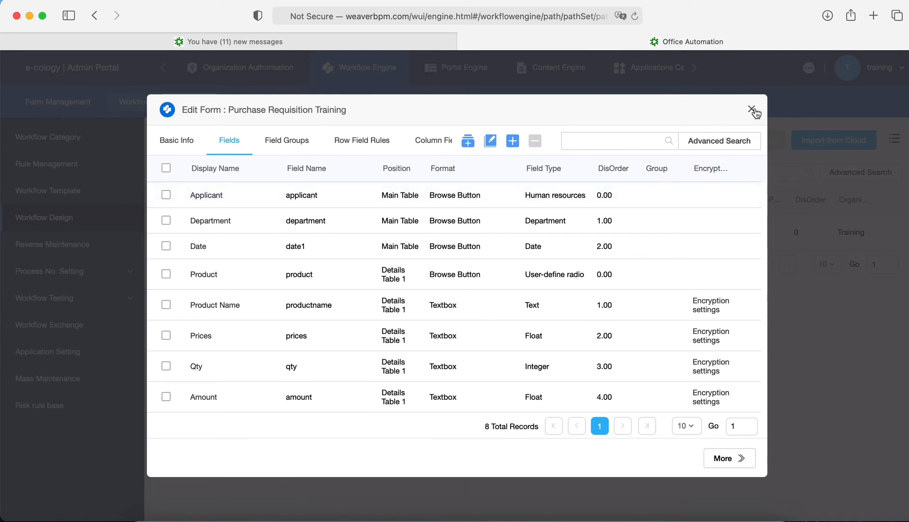
- Close the form editor, save the Purchase Requisition path, and open its graphical workflow designer
left_click(752, 110)
left_click(597, 432)
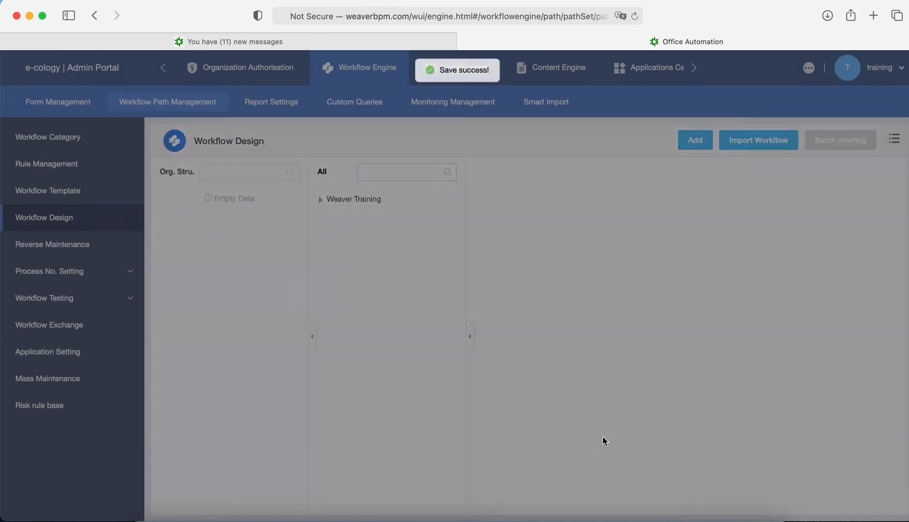
left_click(312, 336)
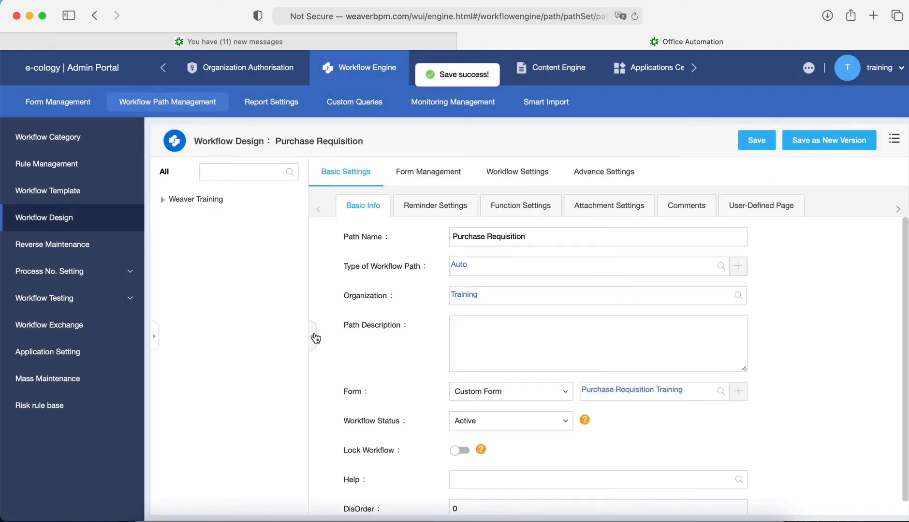
left_click(505, 172)
left_click(335, 226)
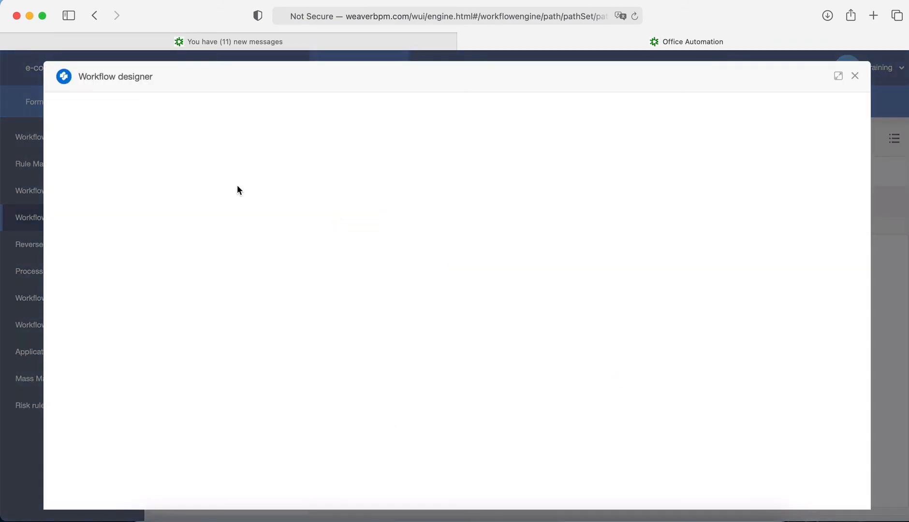
- Add a Create, a Process and an Archive node and arrange them in one horizontal row
left_click(216, 129)
left_click(244, 127)
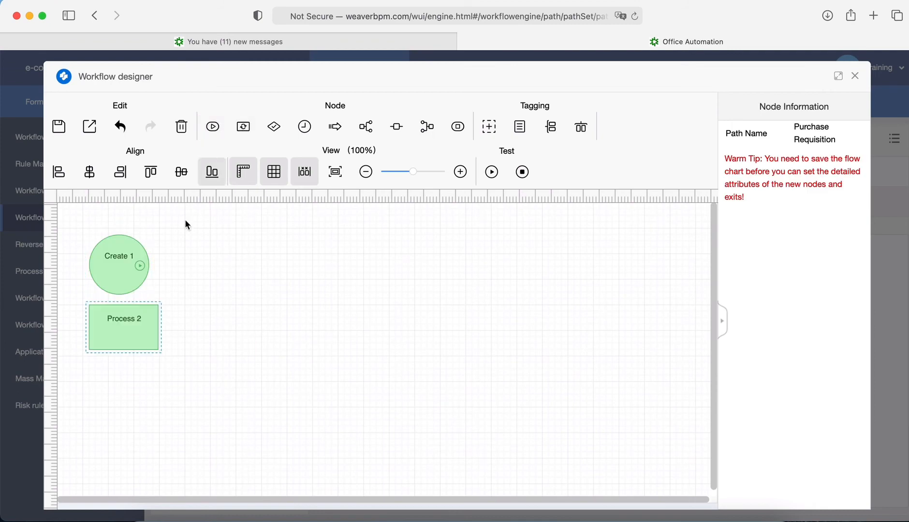
left_click_drag(115, 339, 217, 276)
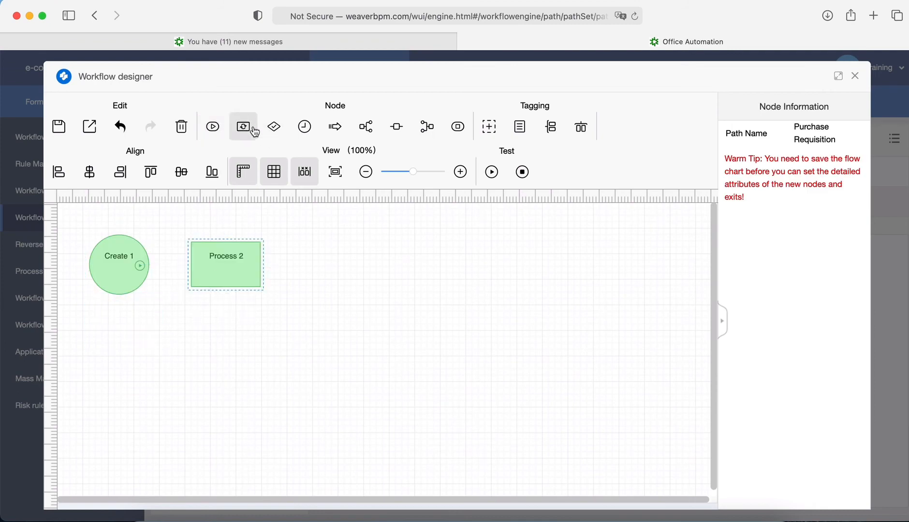
left_click(457, 127)
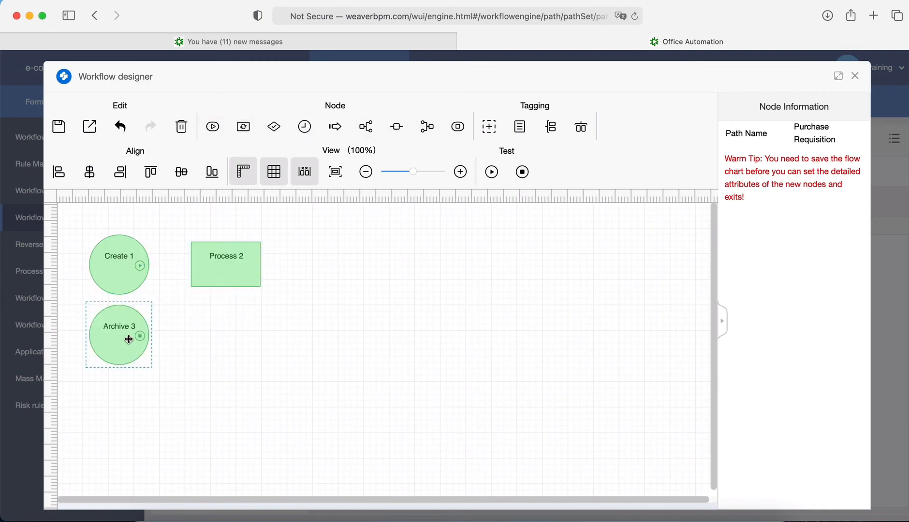
left_click_drag(128, 337, 353, 271)
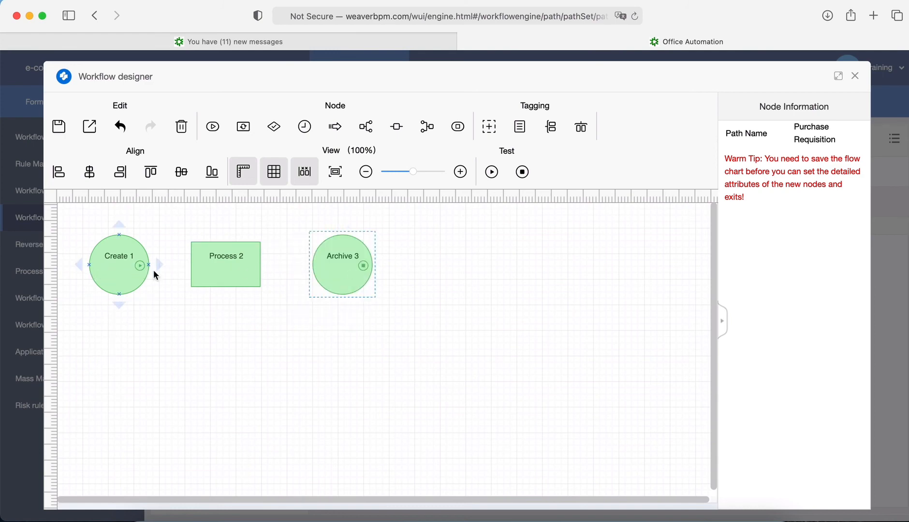
- Connect the Create node to Process and Process to Archive, and save the flow chart without testing it
left_click_drag(153, 265, 209, 270)
left_click_drag(263, 264, 332, 264)
left_click(58, 127)
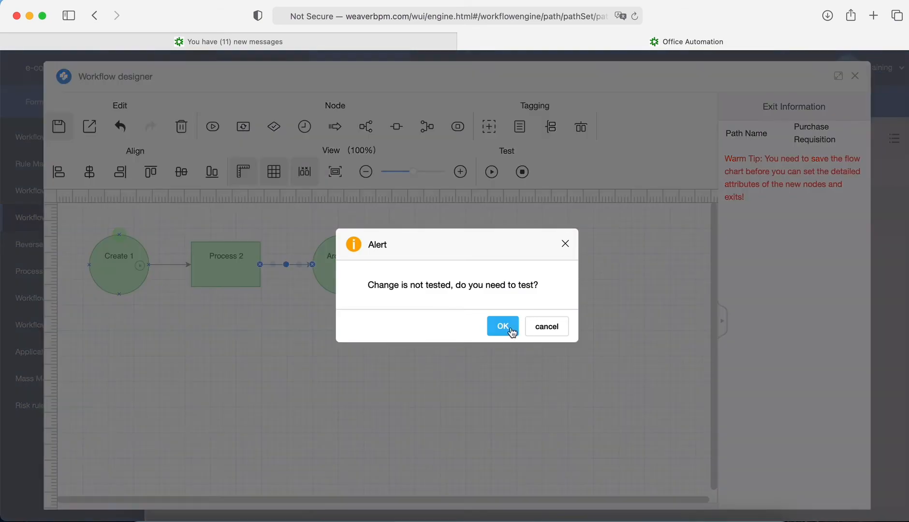
left_click(537, 325)
- Rename the Create node to "Request"
left_click(122, 260)
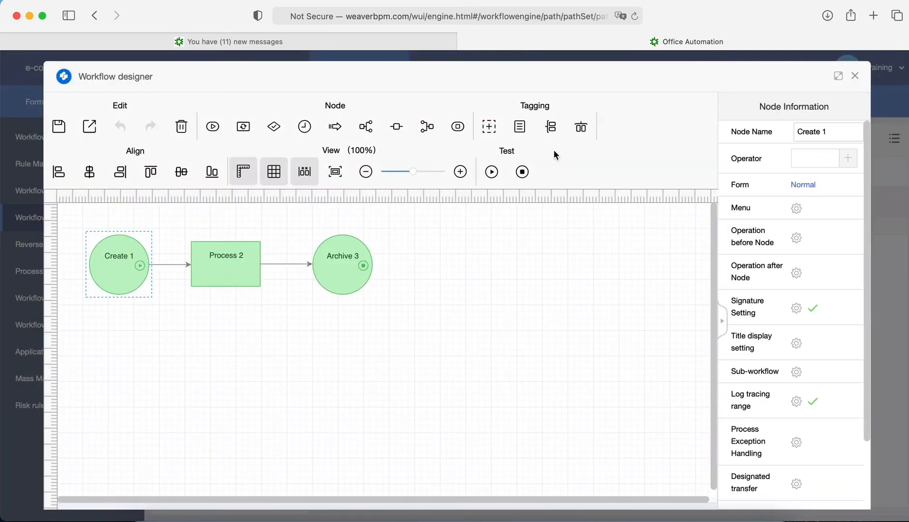
type("Request")
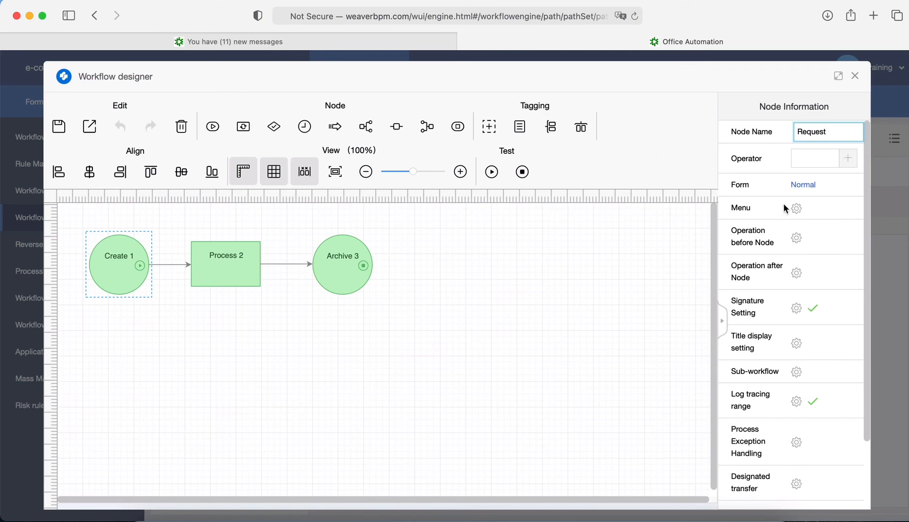
left_click(848, 169)
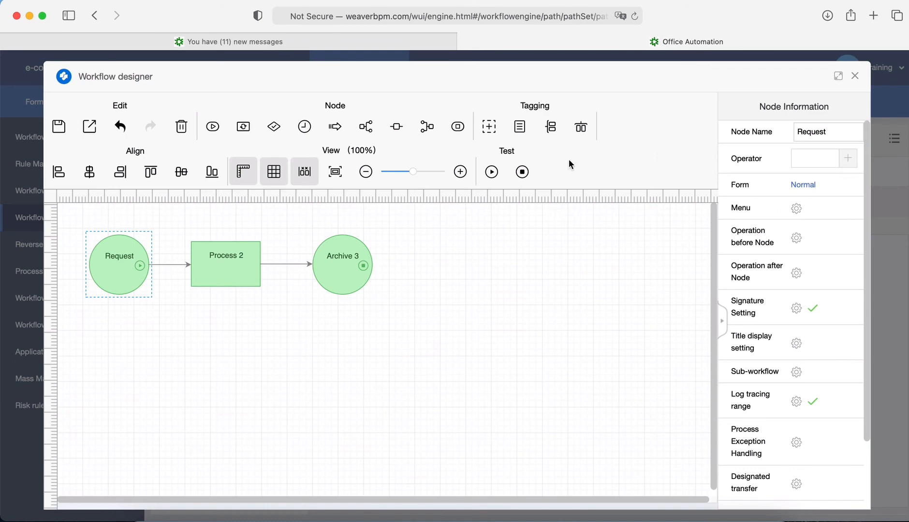
- Start a new operator group for the Request node with the group name "All"
left_click(847, 158)
left_click(308, 154)
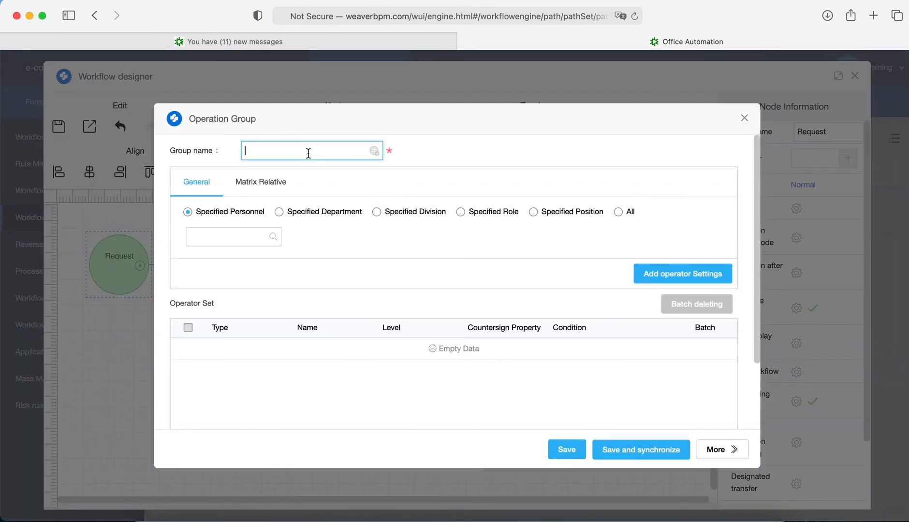
type("All")
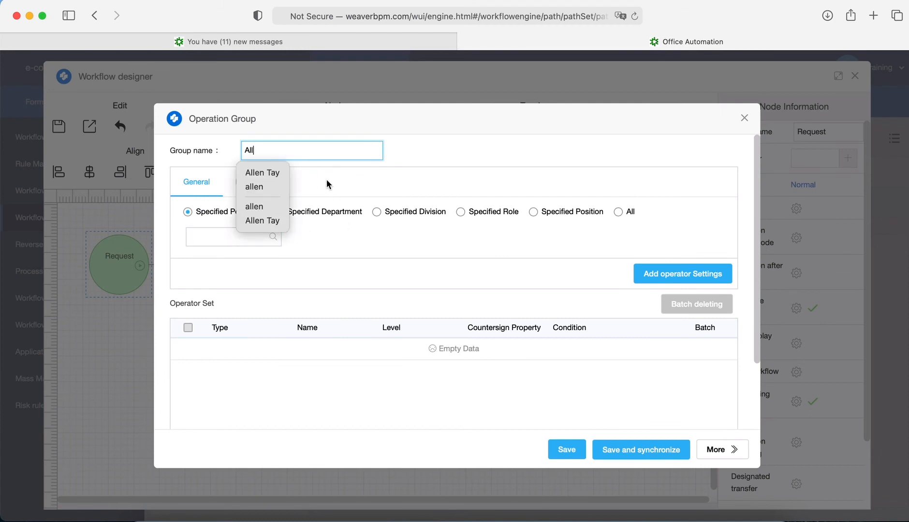
left_click(311, 185)
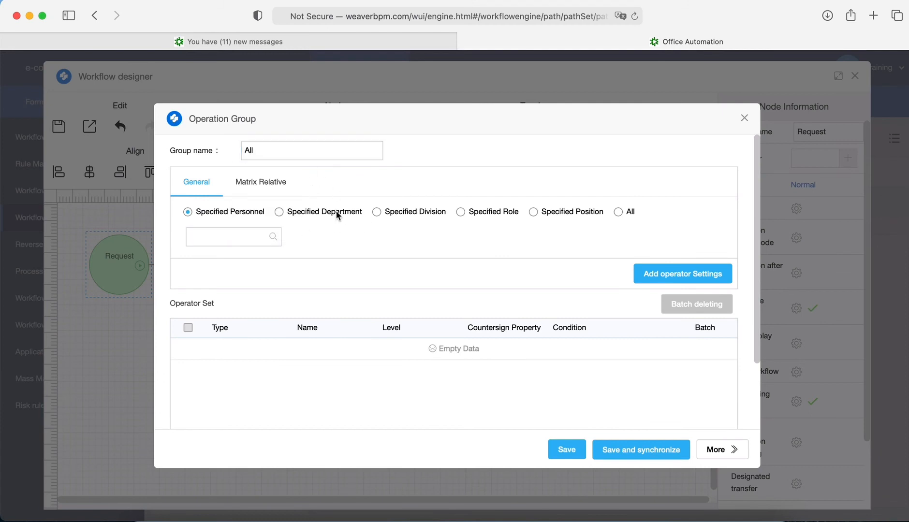
left_click(386, 211)
left_click(324, 240)
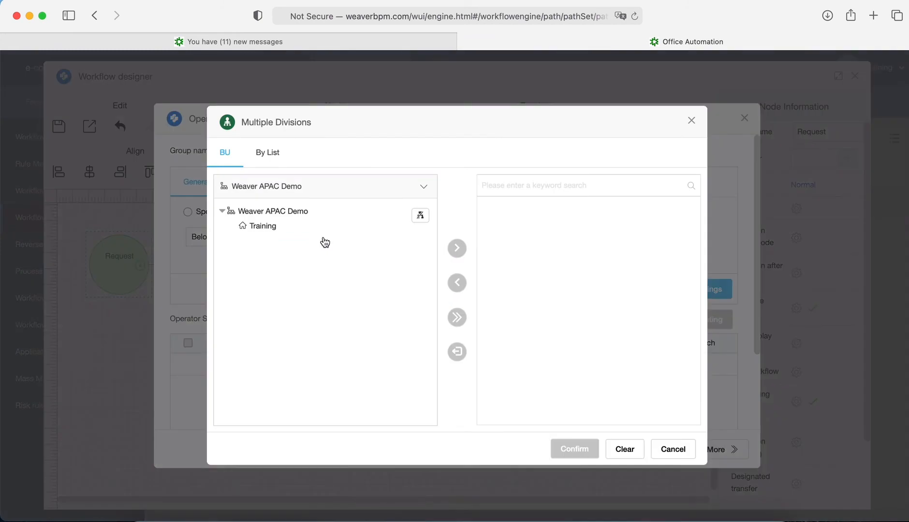
left_click(691, 121)
- Add the specified department IT Dept. as operator of the "All" group and save the group
left_click(279, 213)
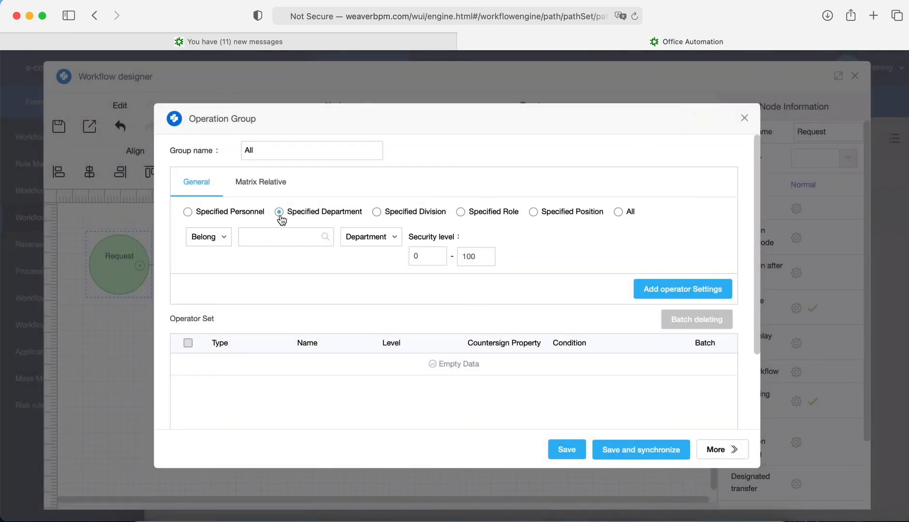
left_click(323, 237)
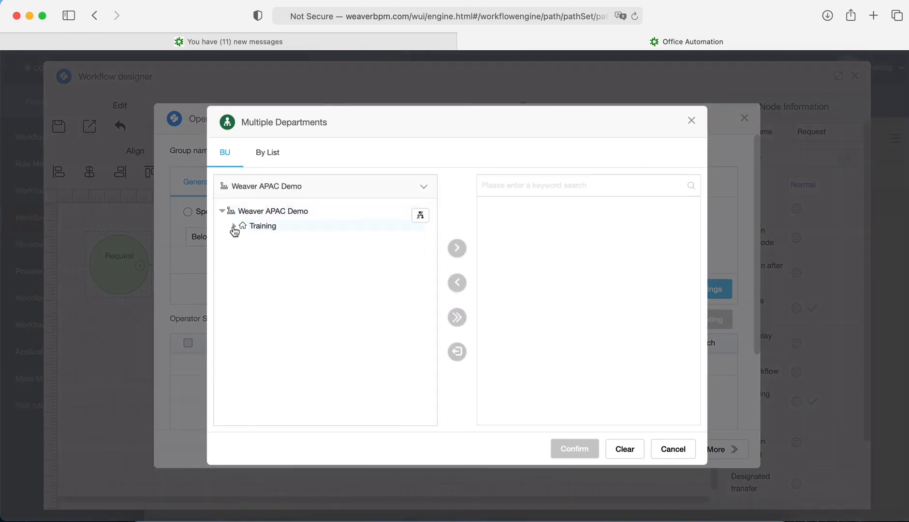
left_click(234, 225)
left_click(254, 240)
left_click(457, 248)
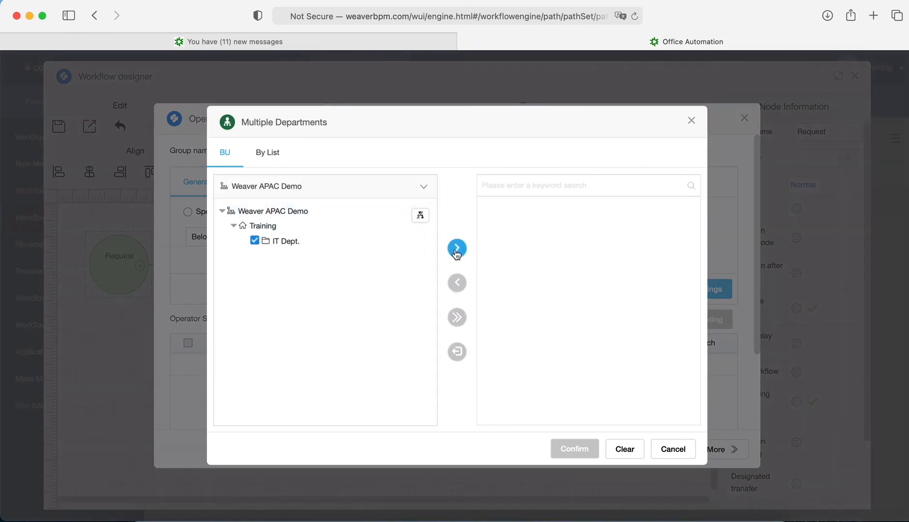
left_click(566, 449)
left_click(668, 289)
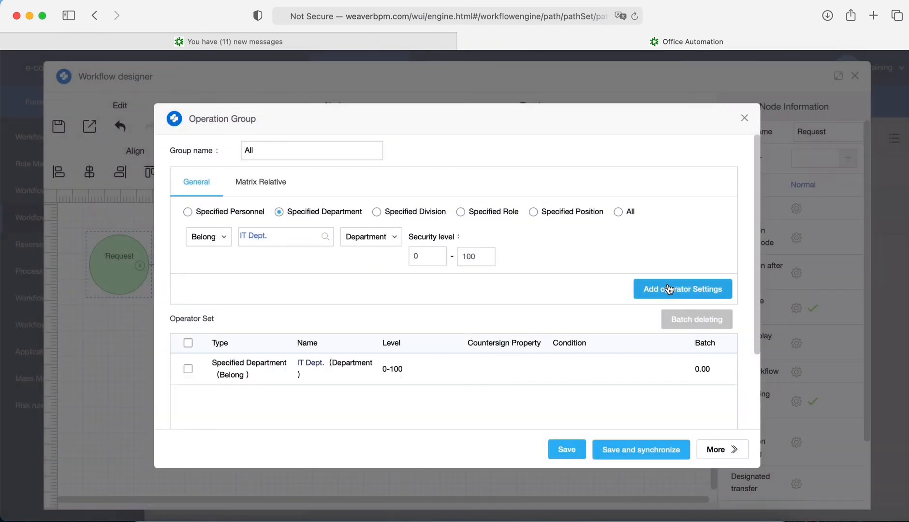
left_click(570, 452)
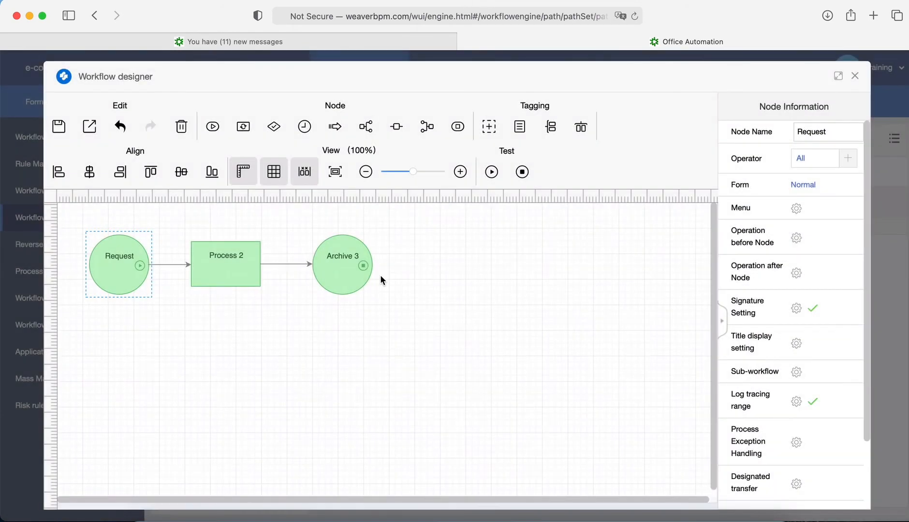
- Create an operator group "Approver" for the Process 2 node with the specified personnel "training" as operator, and save it
left_click(225, 280)
left_click(847, 158)
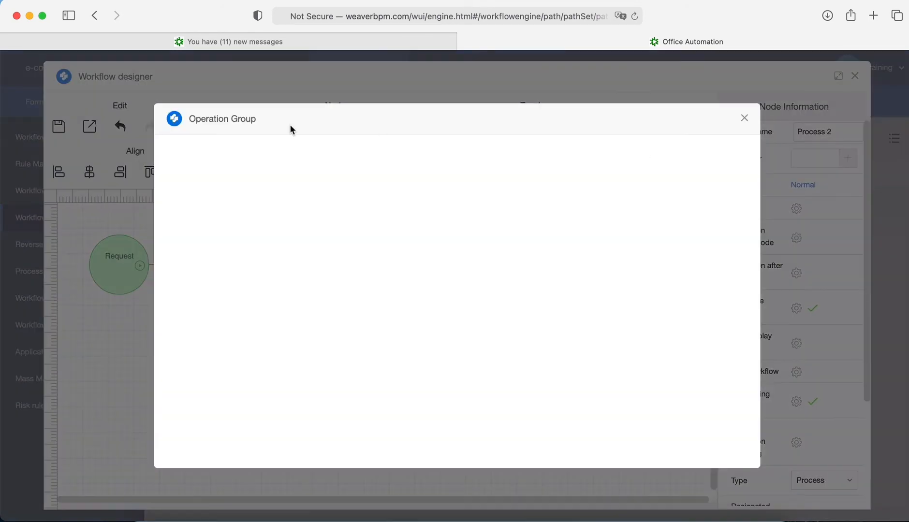
left_click(275, 153)
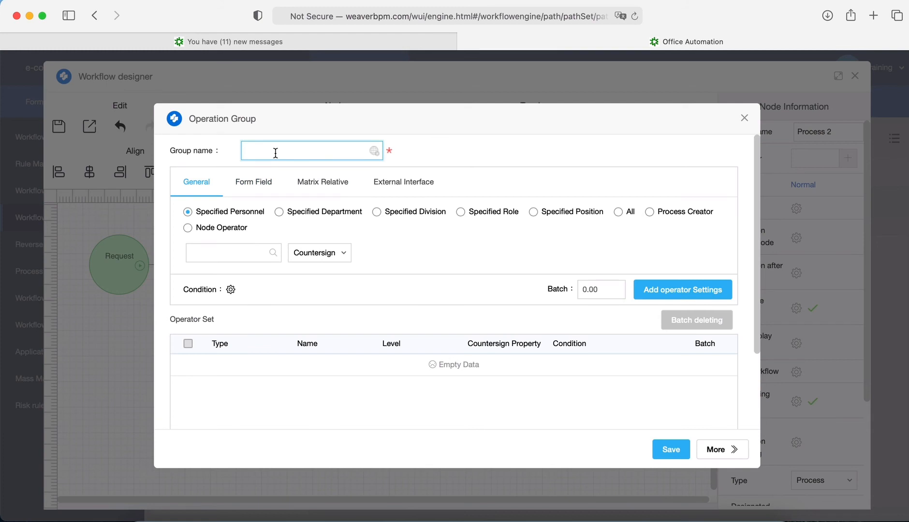
type("Approver")
left_click(225, 251)
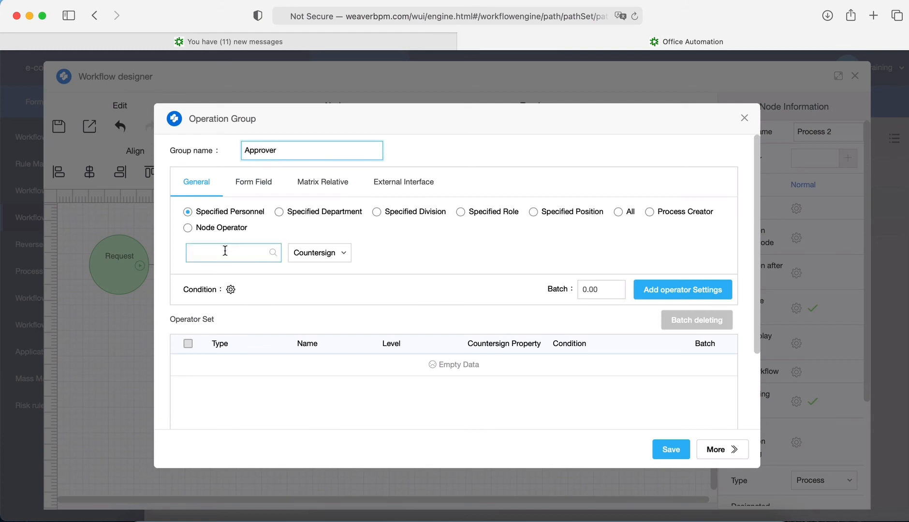
type("Training")
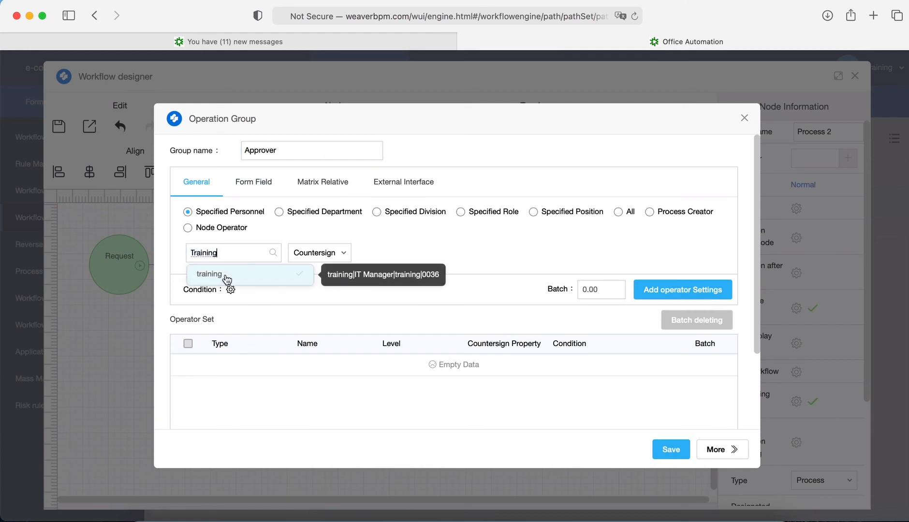
left_click(224, 278)
left_click(681, 287)
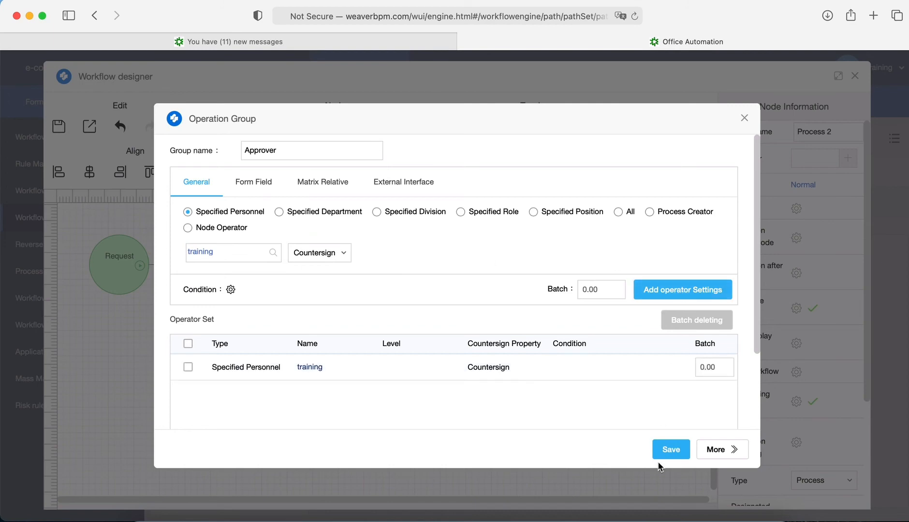
left_click(671, 449)
- Rename the Archive 3 node to "End"
left_click(337, 264)
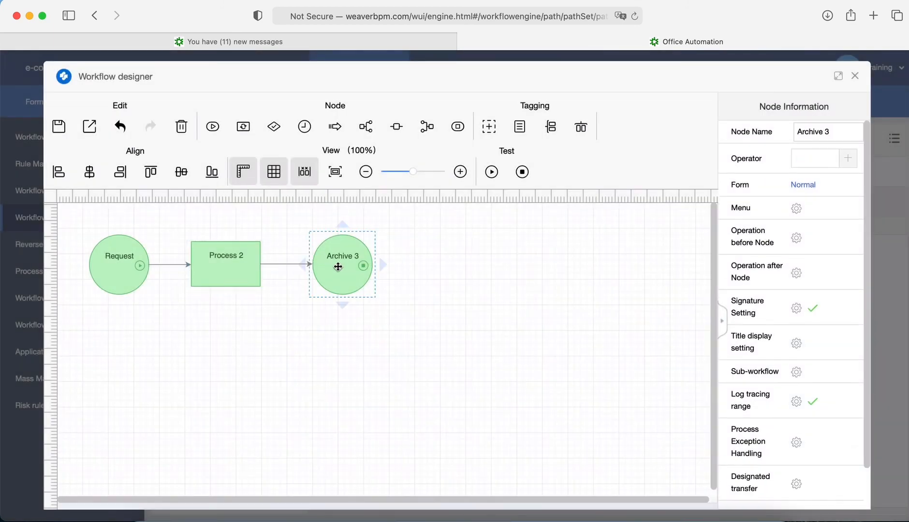
triple_click(832, 130)
type("End")
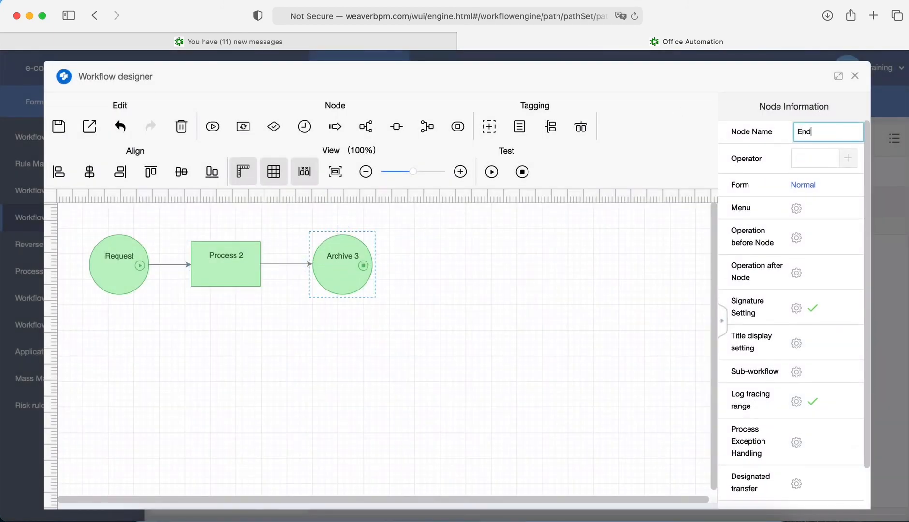
- Create an operator group "End" for the End node with the Process Creator as operator, and save the flow chart without testing
left_click(847, 161)
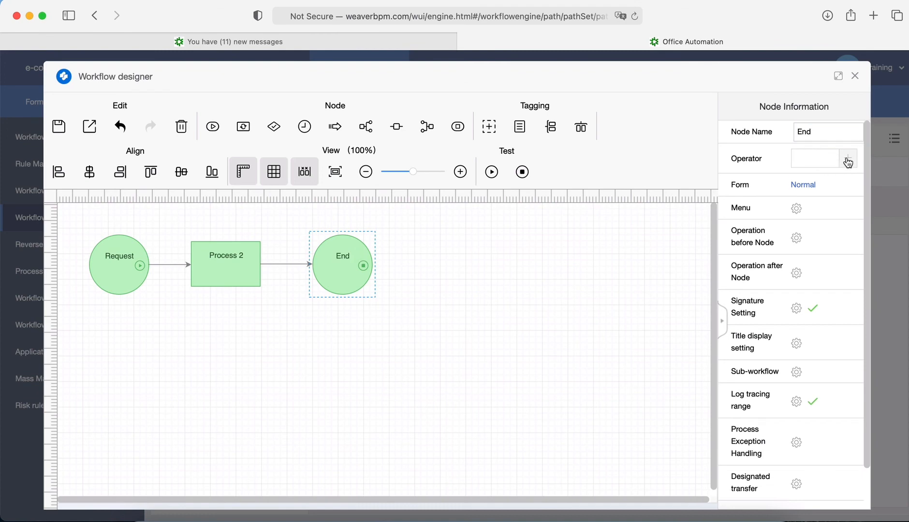
left_click(847, 162)
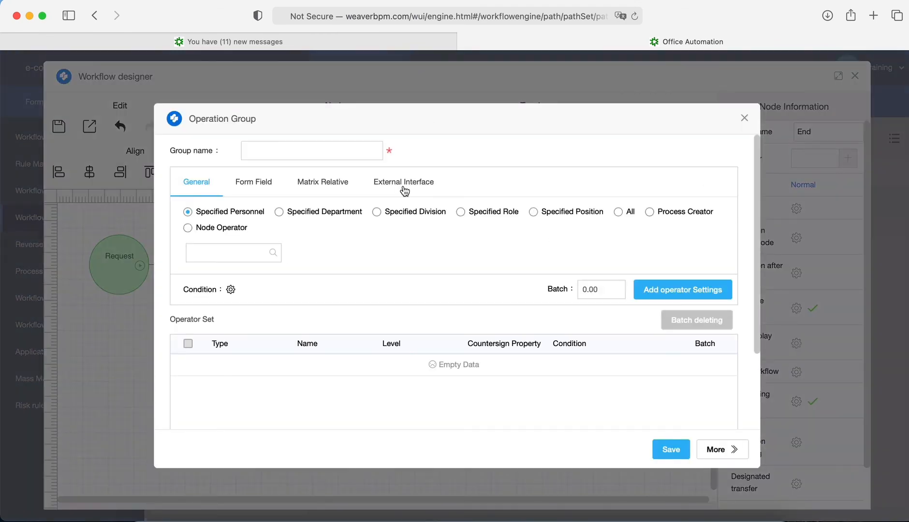
left_click(287, 149)
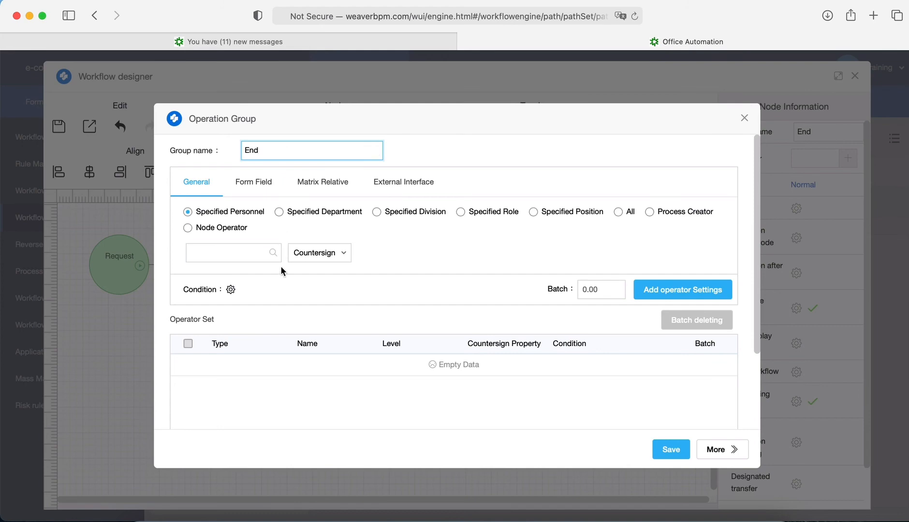
left_click(649, 211)
left_click(650, 286)
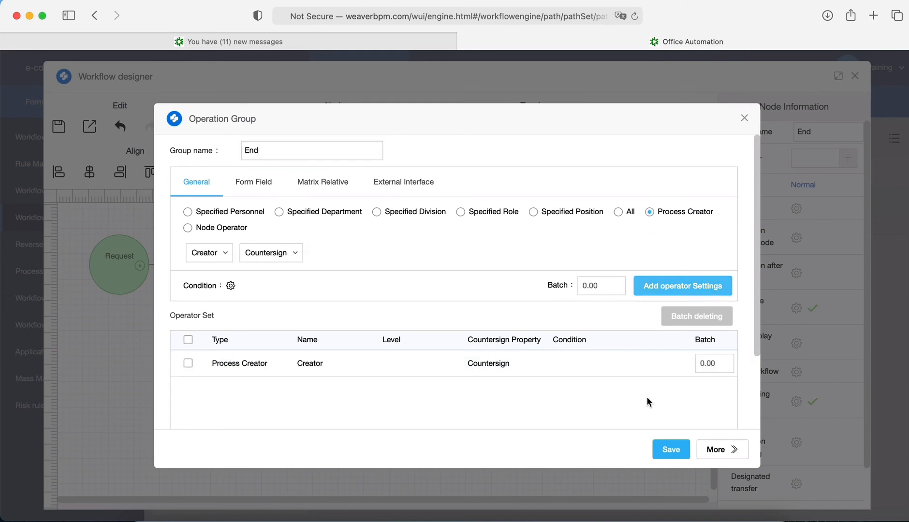
left_click(662, 449)
left_click(58, 128)
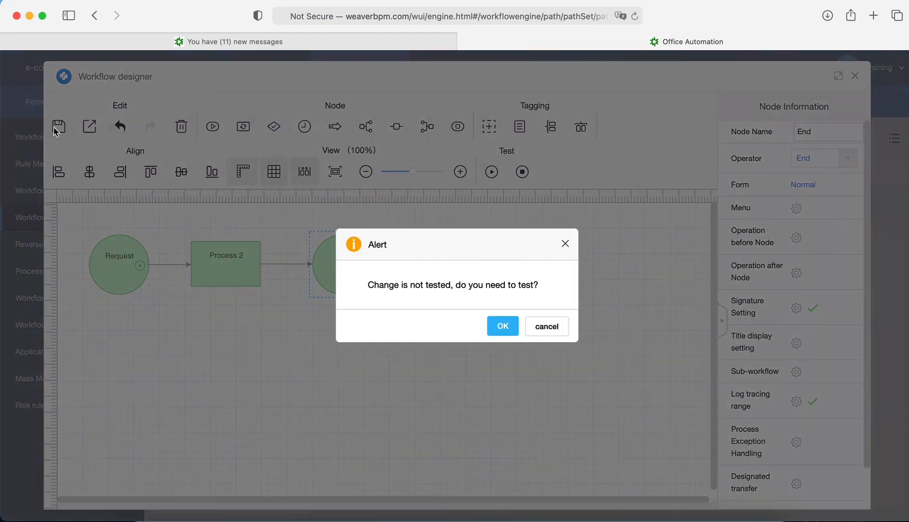
left_click(511, 329)
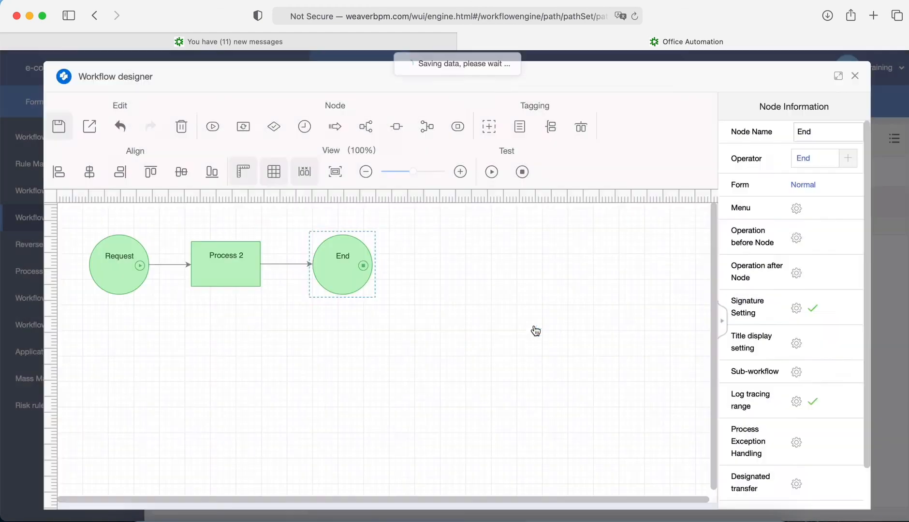
- Switch the Request node's form to Html Mode and start initializing its display template, continuing to the style selection
left_click(127, 271)
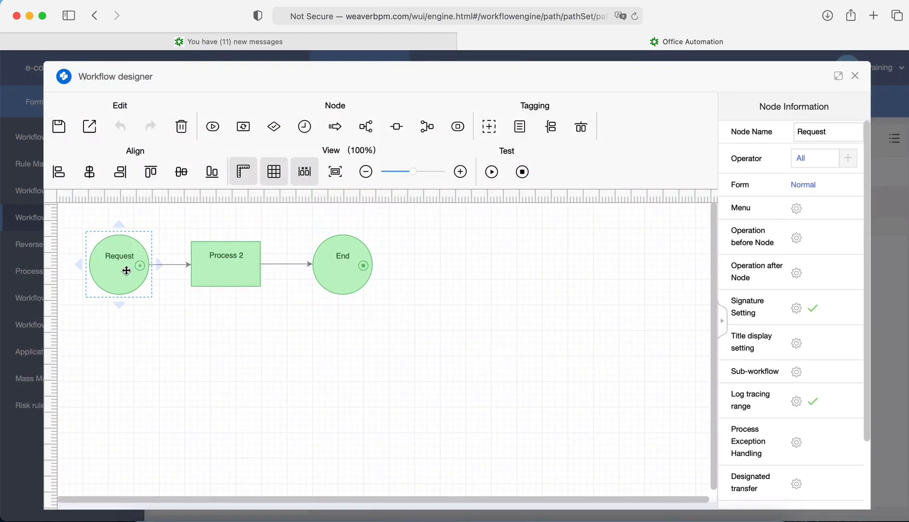
left_click(803, 186)
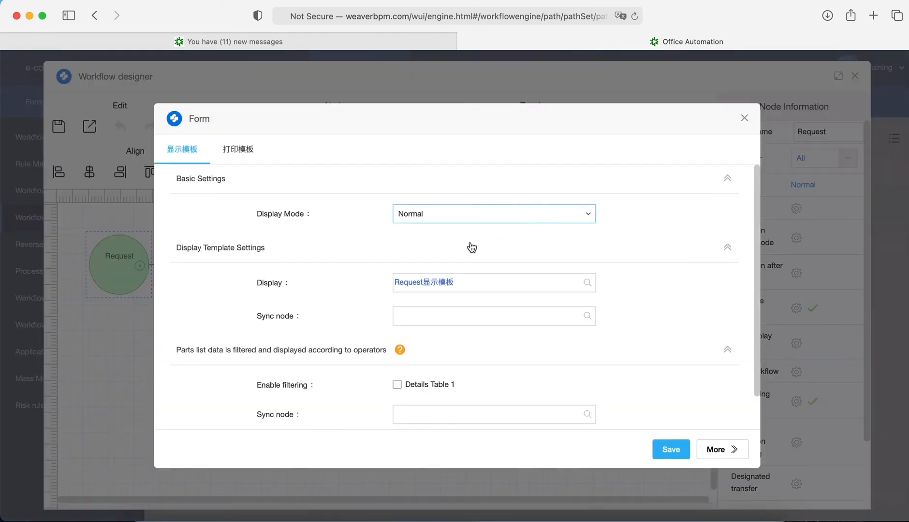
left_click(452, 220)
left_click(432, 278)
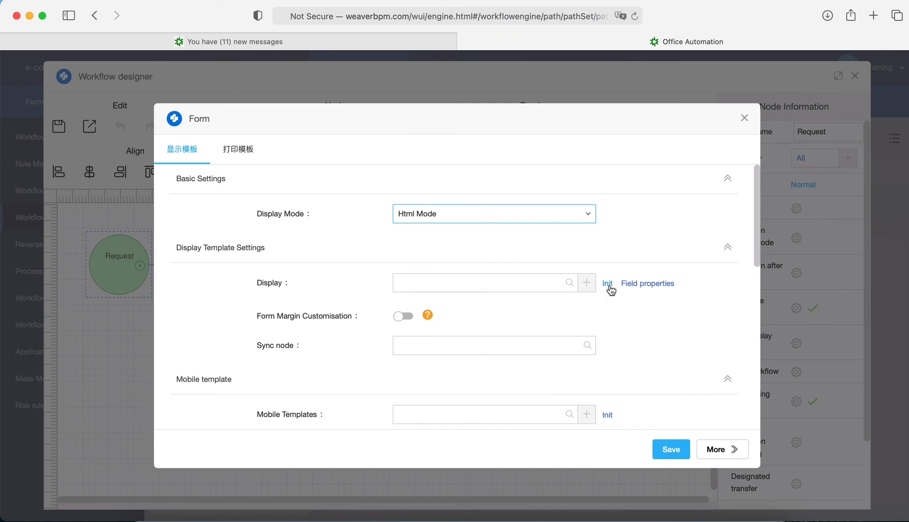
left_click(607, 283)
left_click(552, 283)
left_click(700, 480)
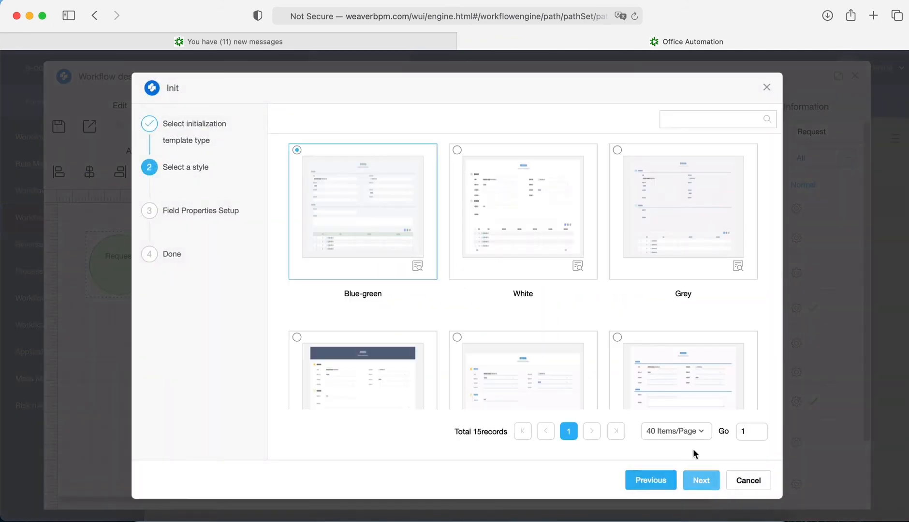
scroll(677, 306, "down", 4)
left_click(677, 306)
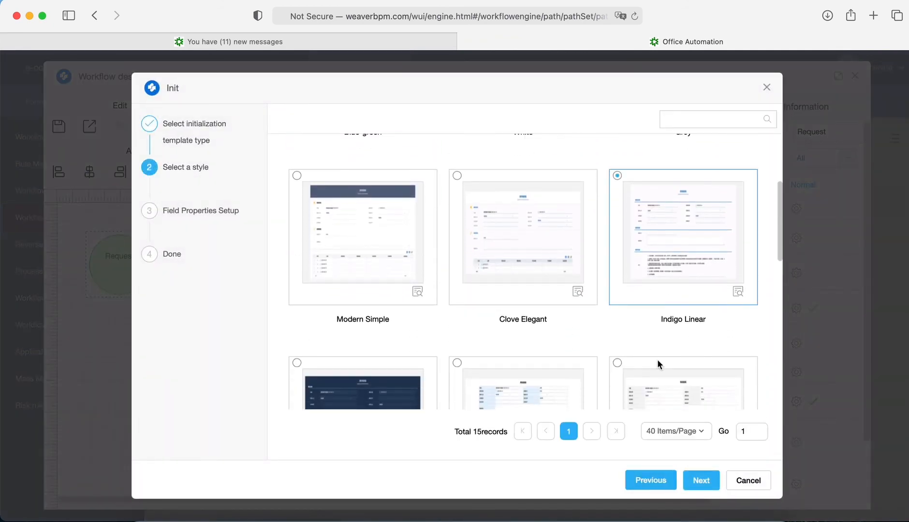
left_click(699, 480)
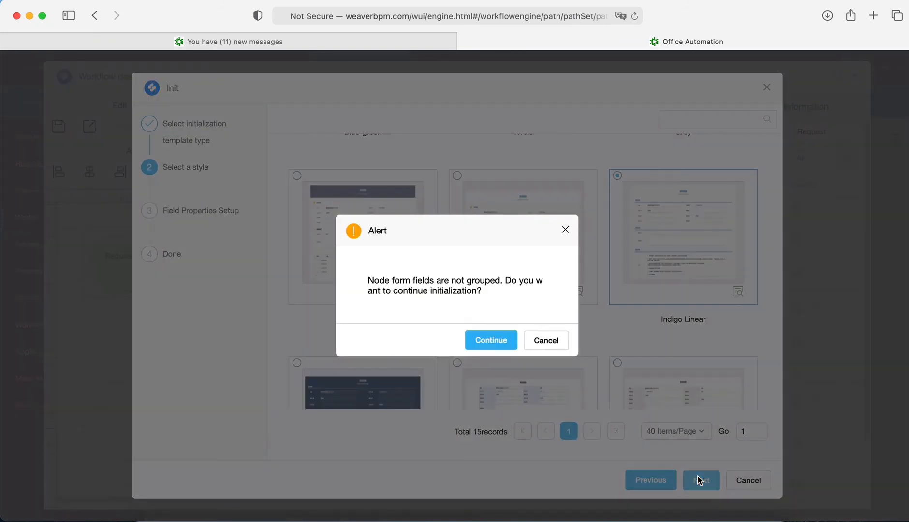
left_click(548, 341)
right_click(551, 299)
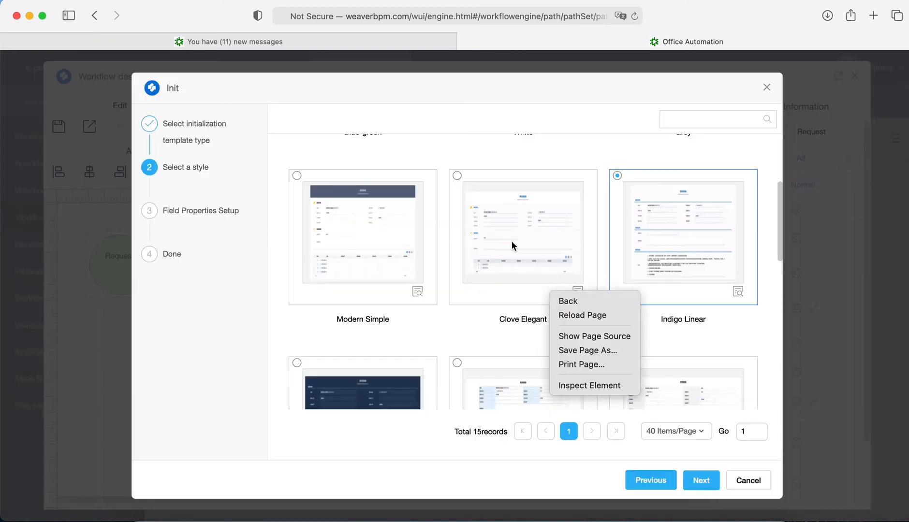
left_click(511, 240)
- Choose the Clove Elegant style for the template and continue the initialization with ungrouped fields
left_click(458, 176)
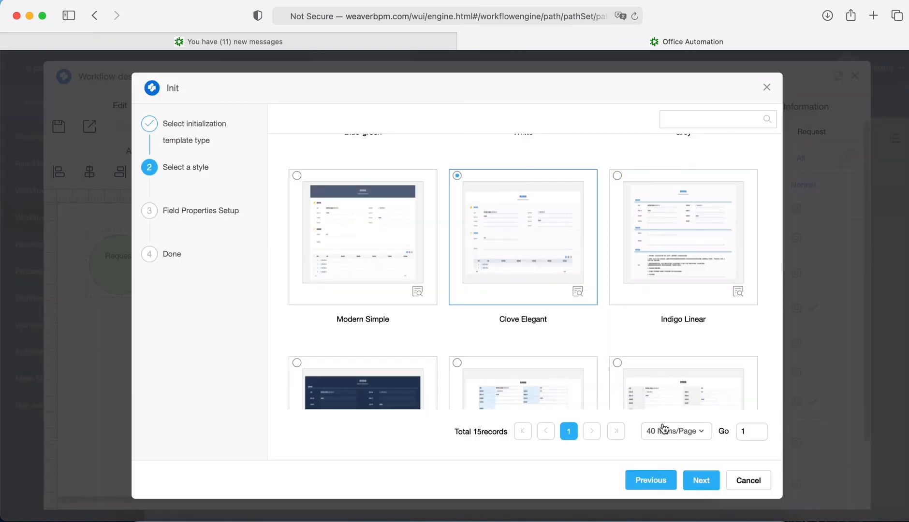
left_click(700, 480)
left_click(502, 341)
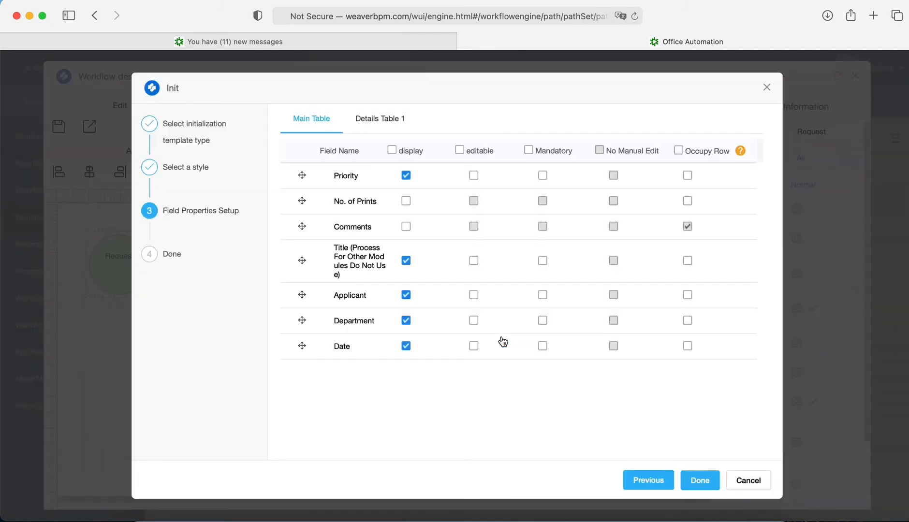
- Hide the Priority field in the main table and allow adding, modifying and deleting details in Details Table 1
left_click(406, 175)
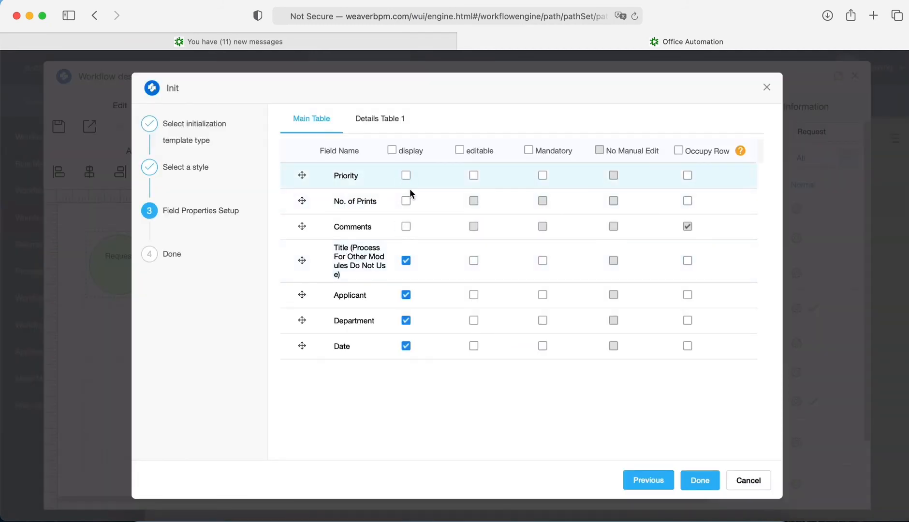
left_click(378, 119)
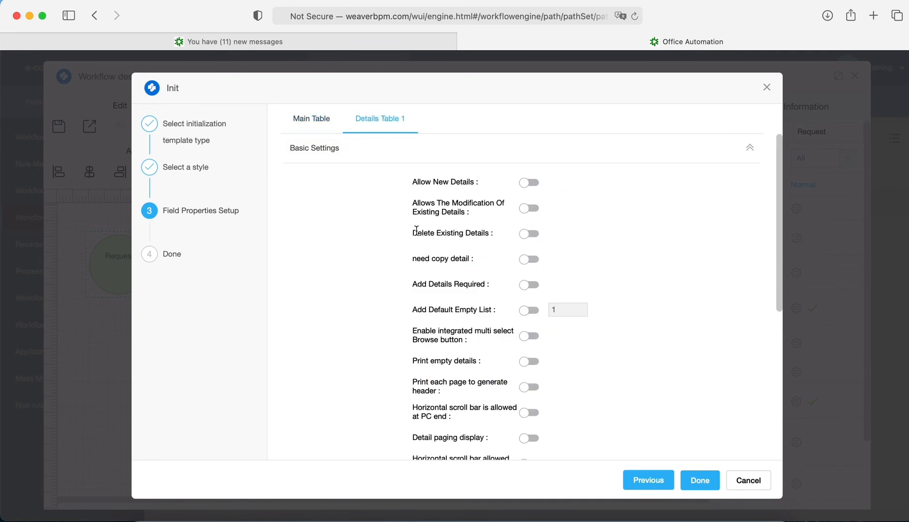
scroll(435, 271, "down", 2)
scroll(522, 207, "up", 2)
left_click(528, 182)
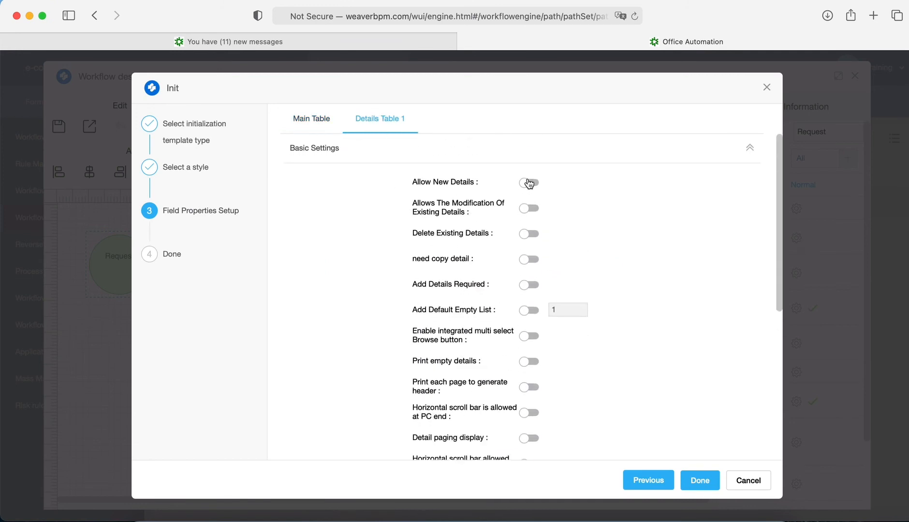
left_click(529, 208)
left_click(529, 234)
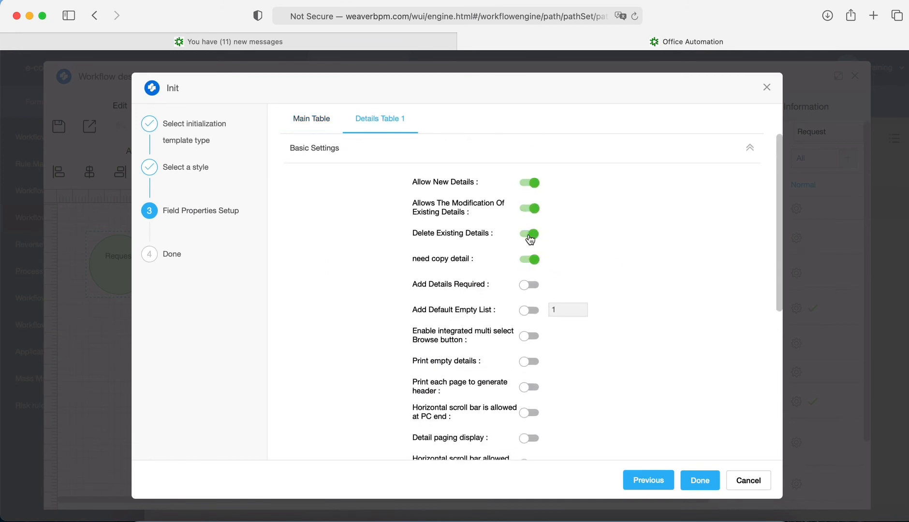
- Make the Product, Qty and Amount detail fields editable and initialize them as a new template
scroll(530, 316, "down", 6)
left_click(503, 341)
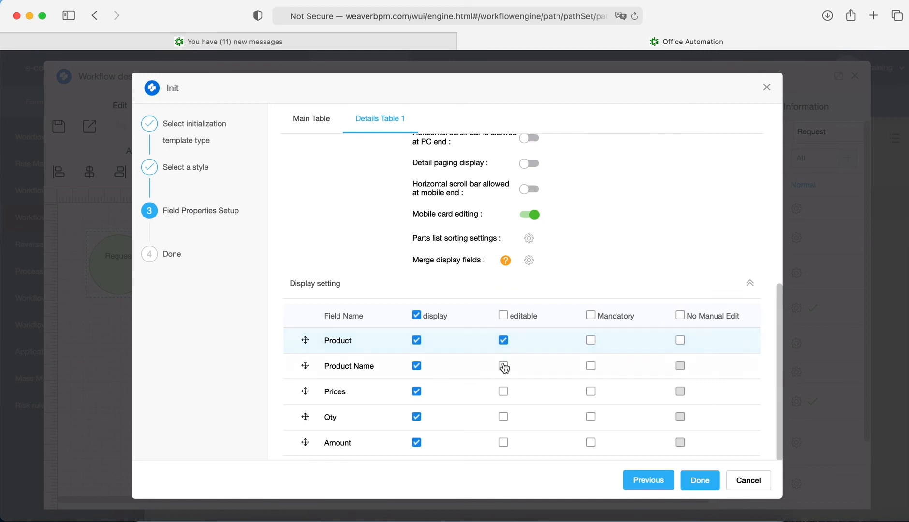
left_click(503, 417)
left_click(503, 443)
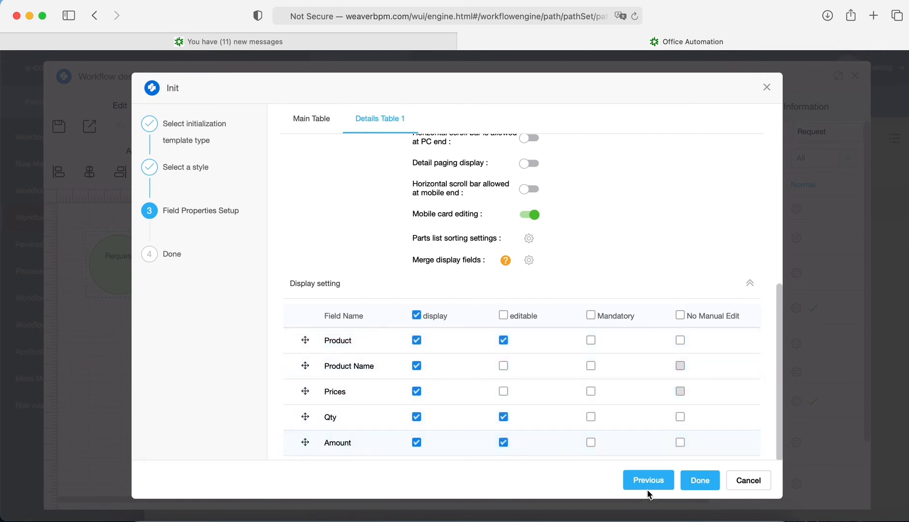
left_click(698, 480)
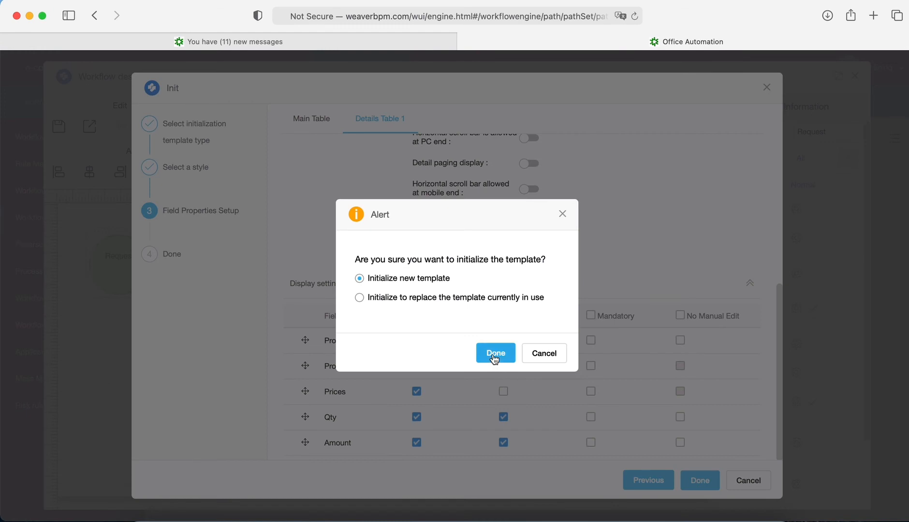
left_click(493, 354)
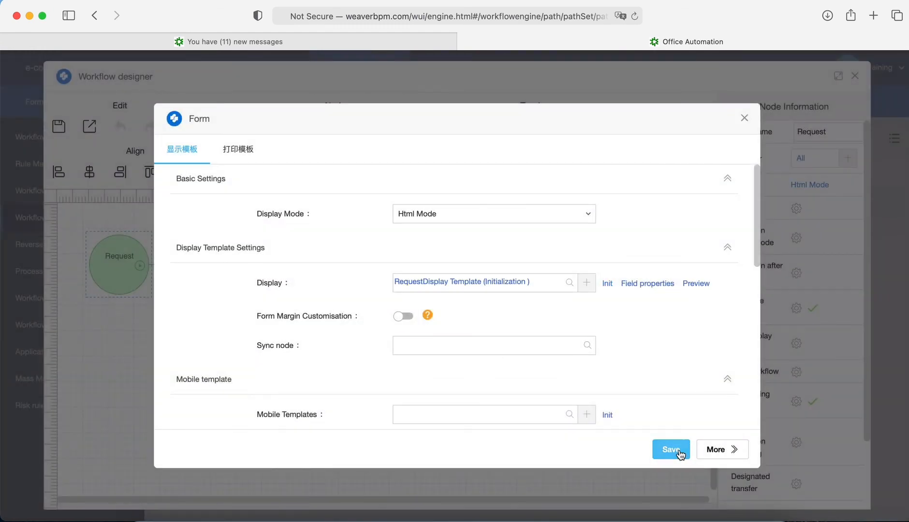
- Switch to the user workflow page in the other browser tab and create a new Purchase Requisition request
left_click(260, 42)
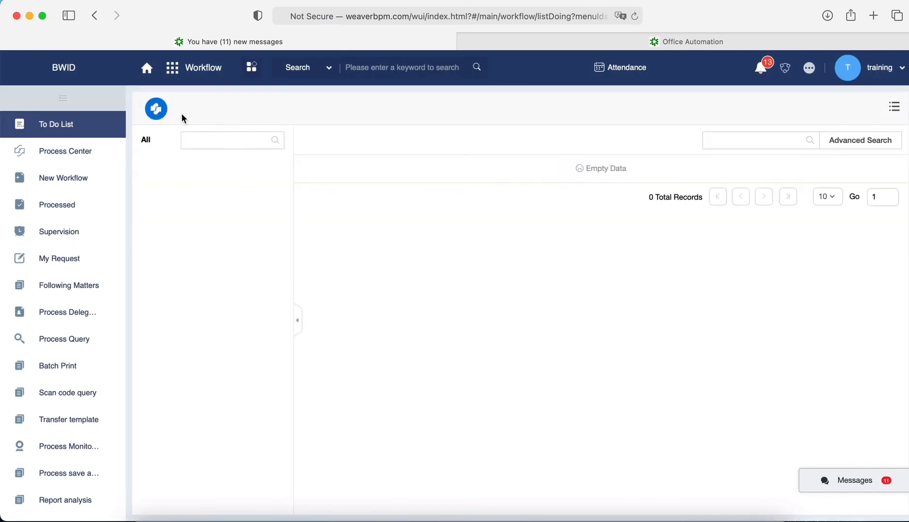
left_click(64, 177)
left_click(202, 234)
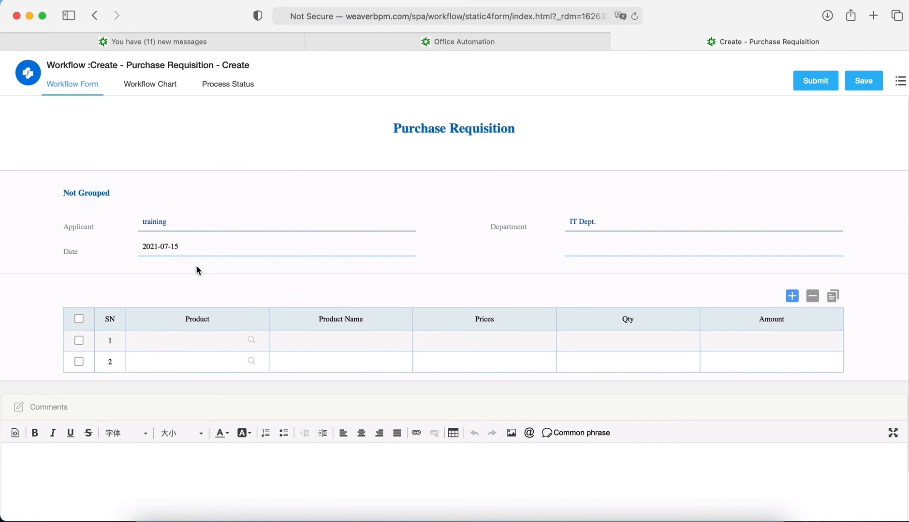
- Pick product P0002 for the first detail row and enter a Qty of 20
left_click(251, 342)
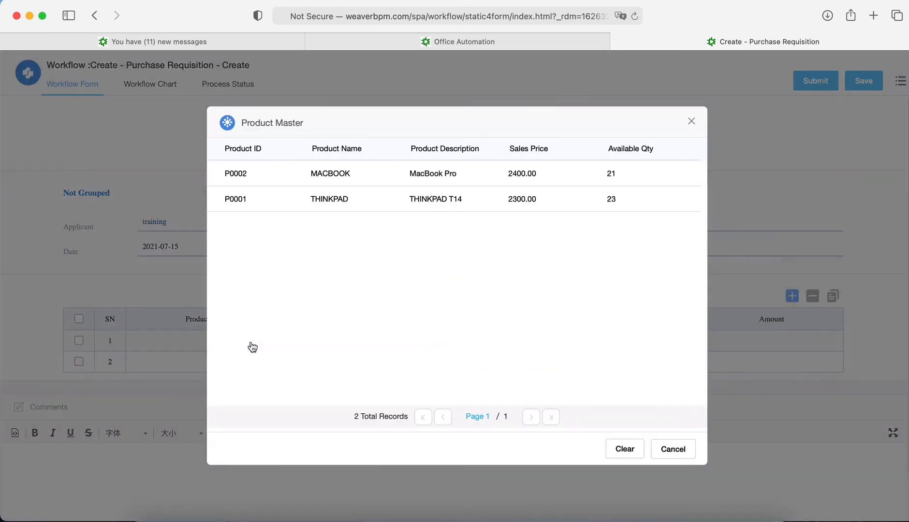
left_click(279, 180)
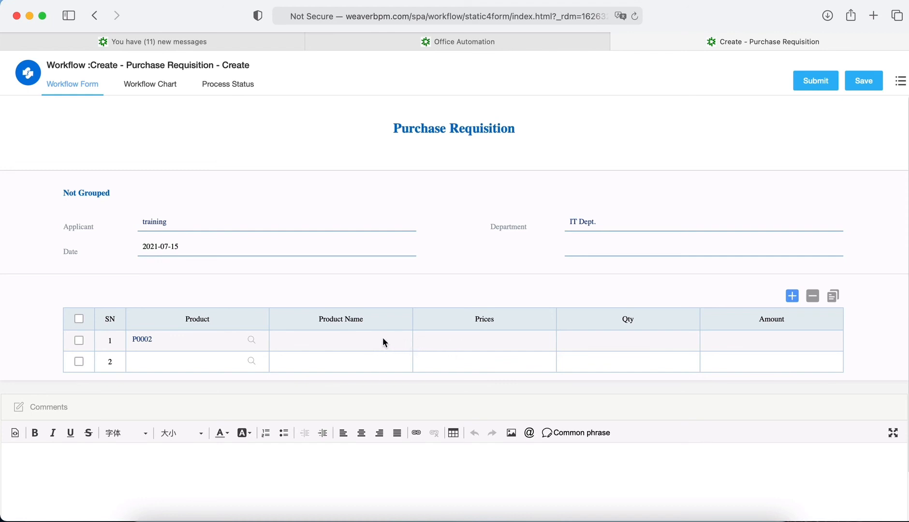
left_click(630, 346)
type("20")
- Clear the first detail row's product, pick P0001 for the second row and reselect P0002 for the first
left_click(257, 340)
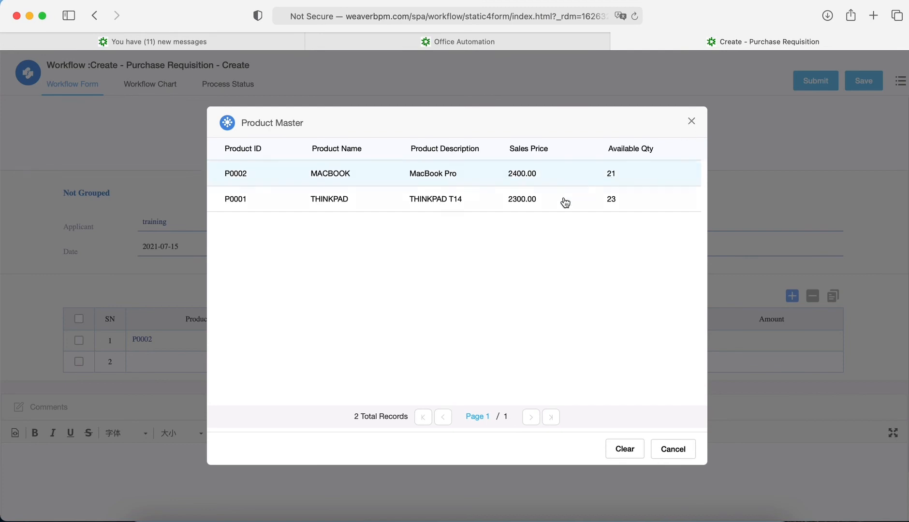
left_click(630, 449)
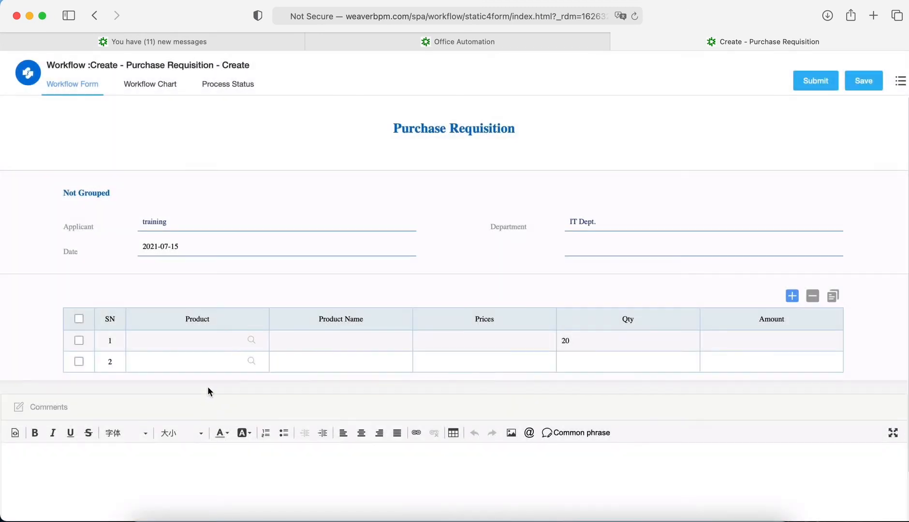
left_click(249, 362)
left_click(344, 199)
left_click(251, 340)
left_click(331, 179)
scroll(426, 276, "down", 2)
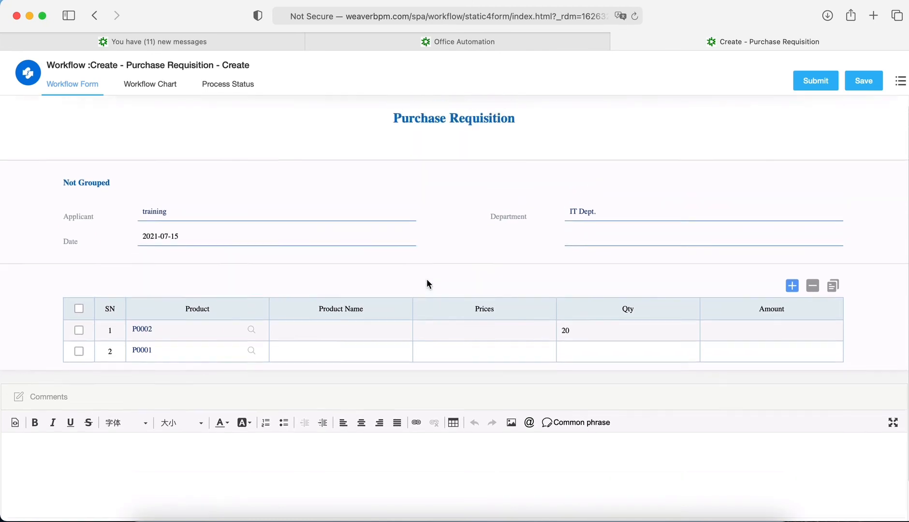
scroll(427, 280, "down", 1)
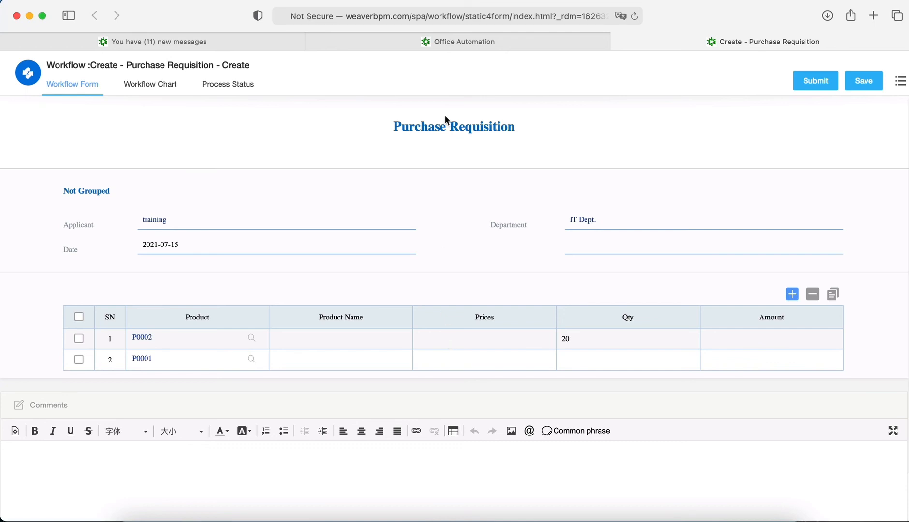
- Switch to the admin portal browser tab and open the advance settings of the Purchase Requisition workflow design
left_click(453, 47)
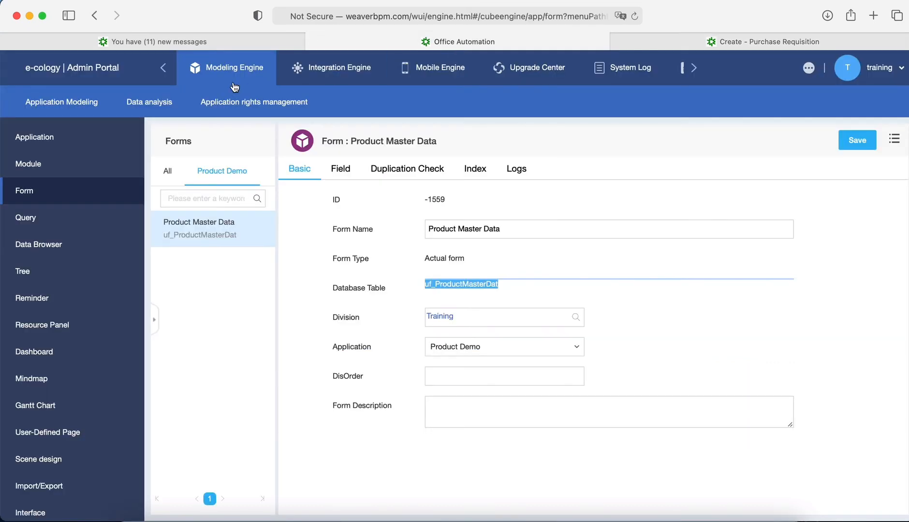
left_click(163, 69)
left_click(342, 73)
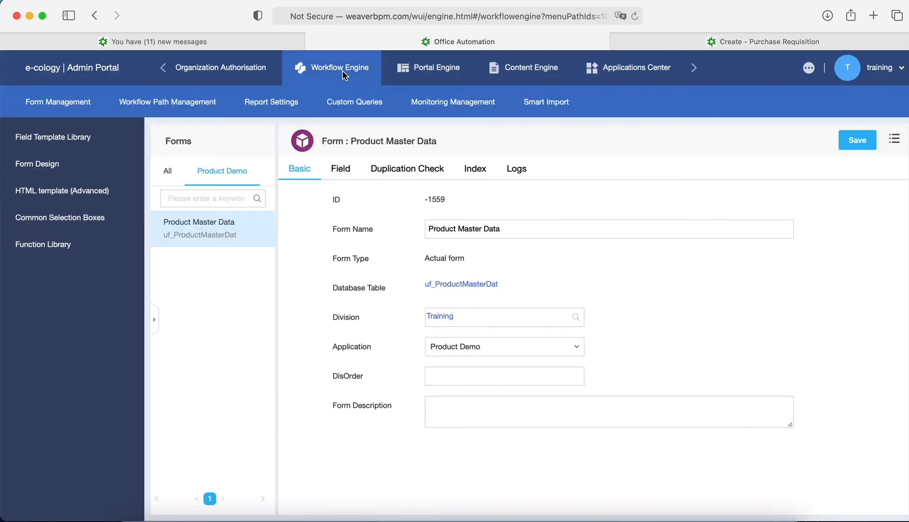
left_click(168, 102)
left_click(44, 218)
left_click(334, 274)
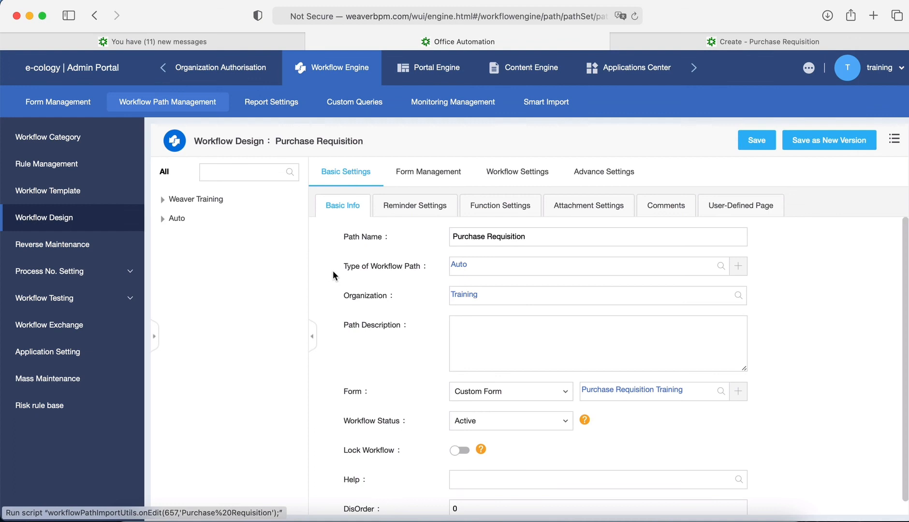
left_click(314, 336)
left_click(423, 175)
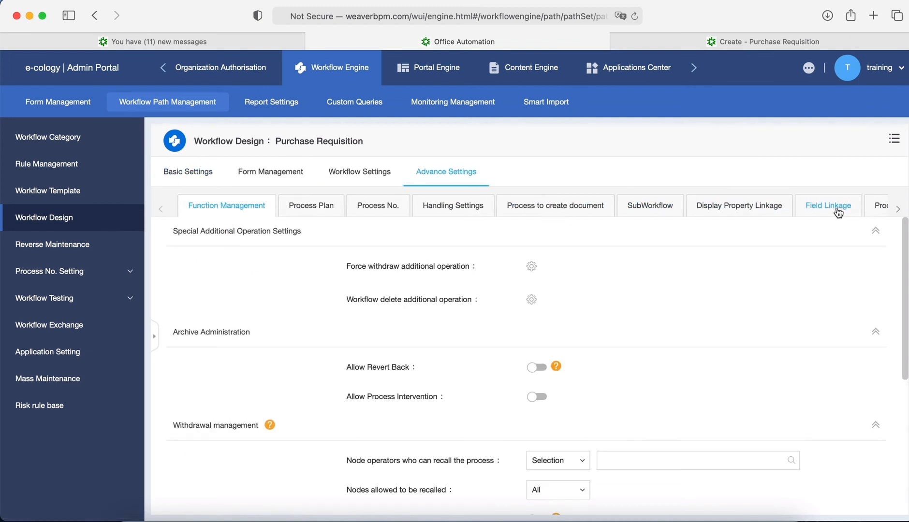
- Add a field linkage named Display Information with the Product field of Details Table 1 as its trigger field
left_click(836, 209)
left_click(873, 231)
left_click(514, 152)
type("Display Information")
left_click(583, 183)
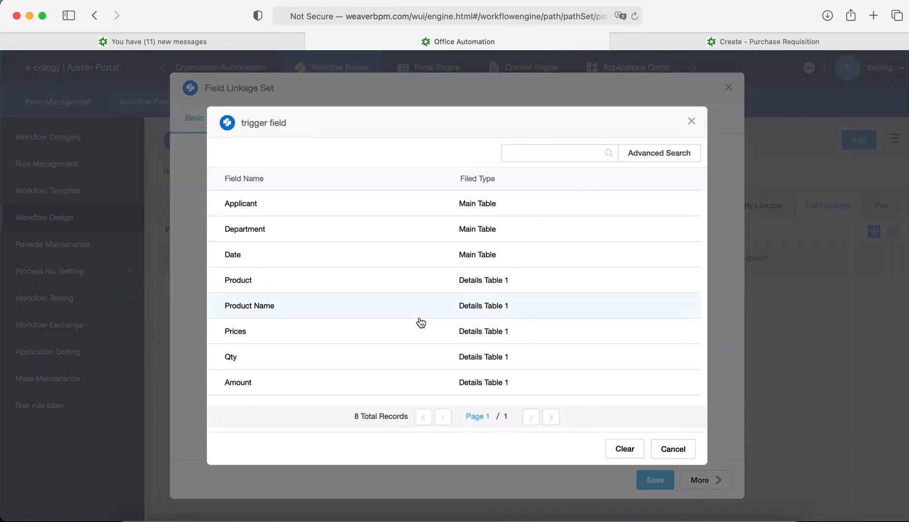
left_click(393, 281)
- In Trigger Setup 1, reference the Product Master Data main table as PMD and set the condition PMD.Data ID equals Details Table 1.Product
left_click(255, 128)
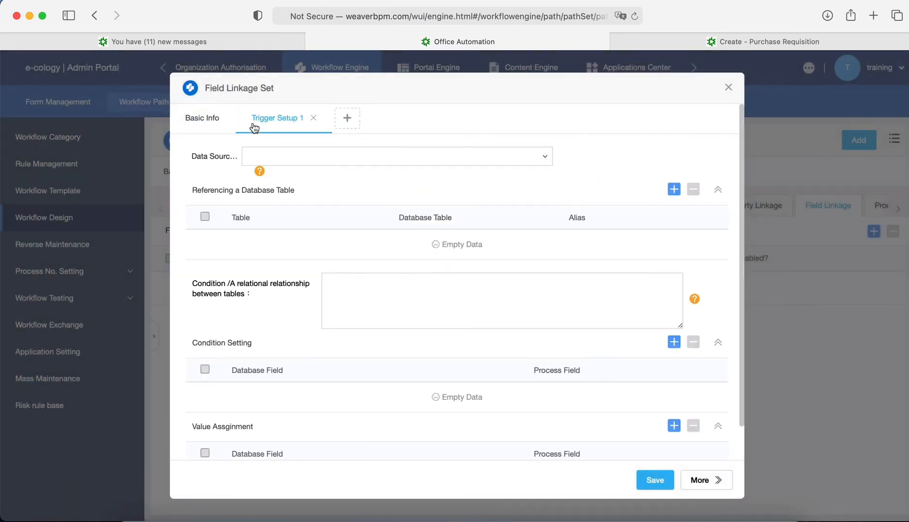
left_click(673, 189)
left_click(376, 248)
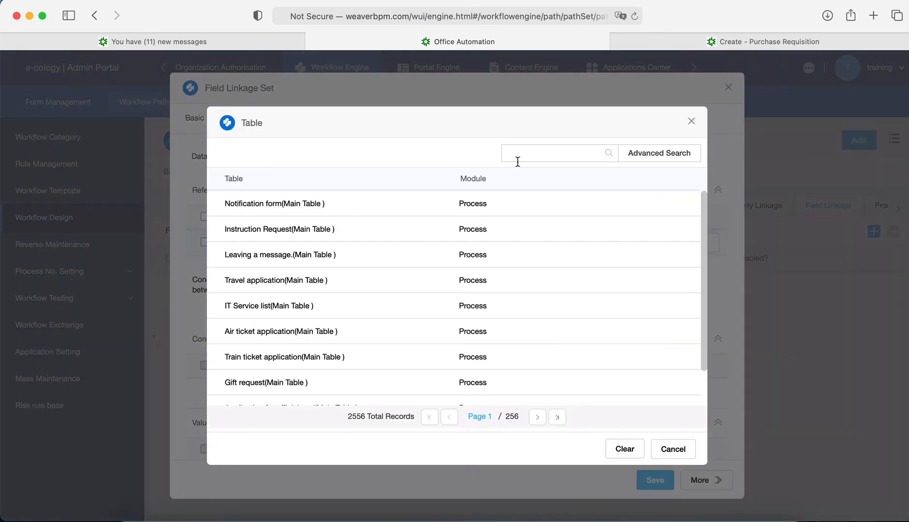
type("Product")
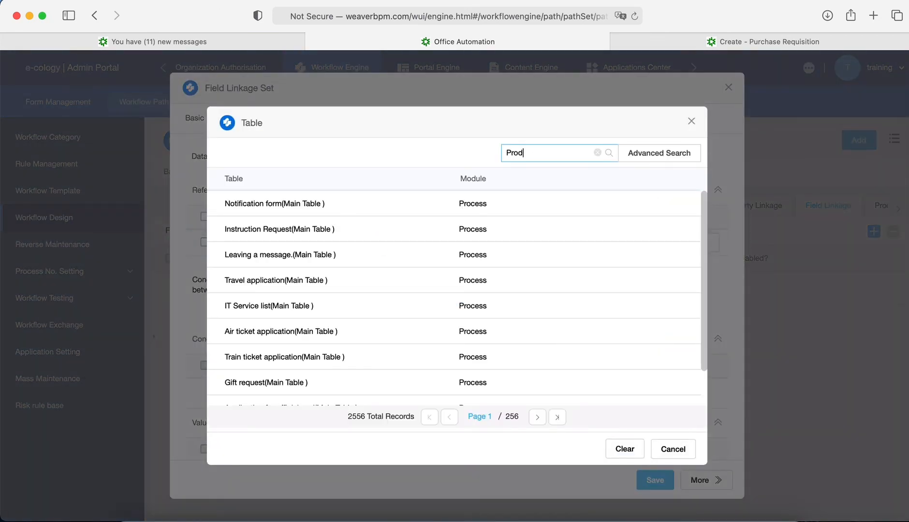
left_click(407, 208)
type("PMD")
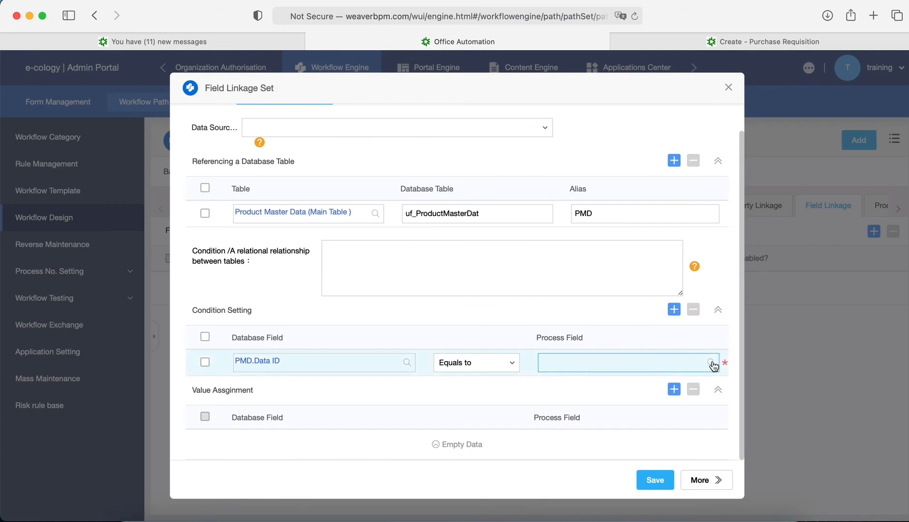
left_click(710, 364)
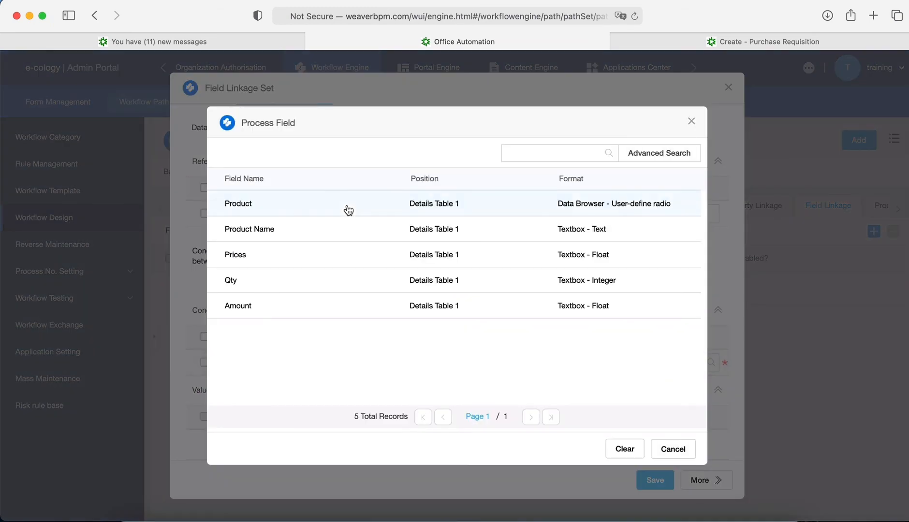
left_click(312, 204)
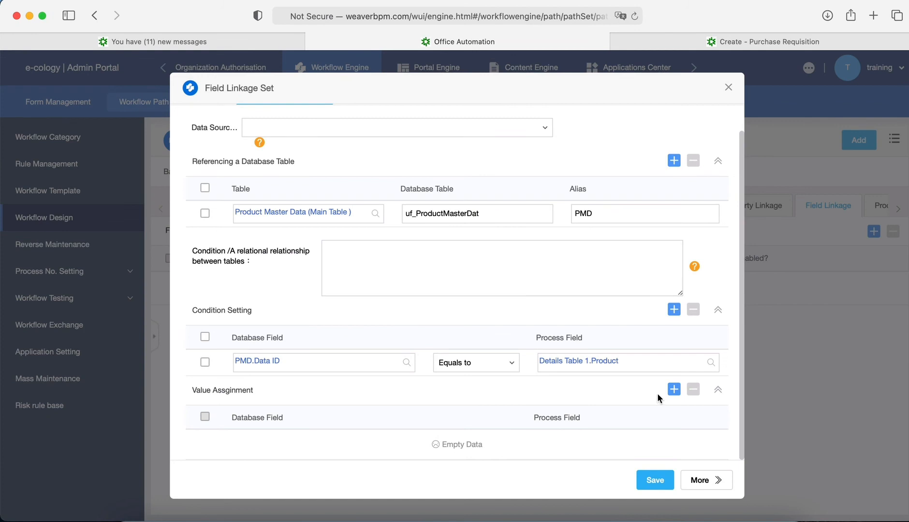
- Add a value assignment from PMD.Product Name to the Product Name field of Details Table 1
left_click(673, 389)
left_click(408, 445)
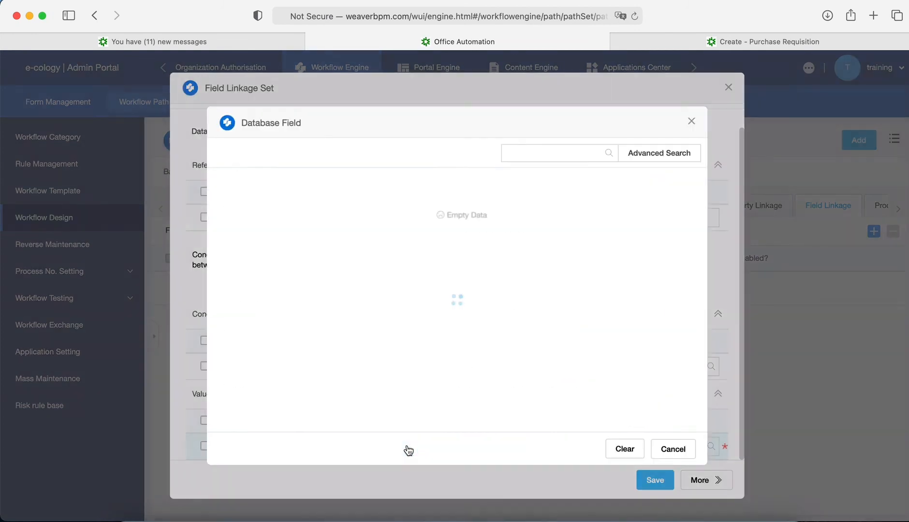
scroll(314, 284, "down", 1)
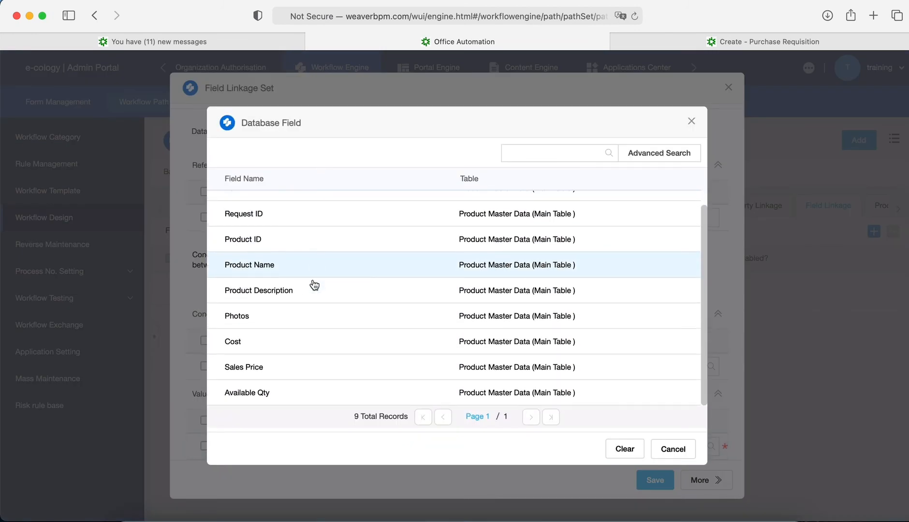
left_click(302, 269)
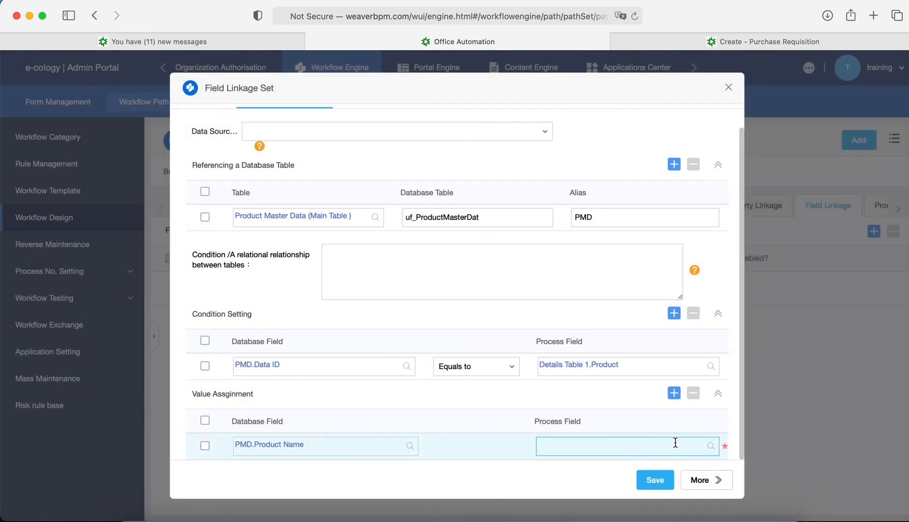
left_click(709, 446)
left_click(354, 236)
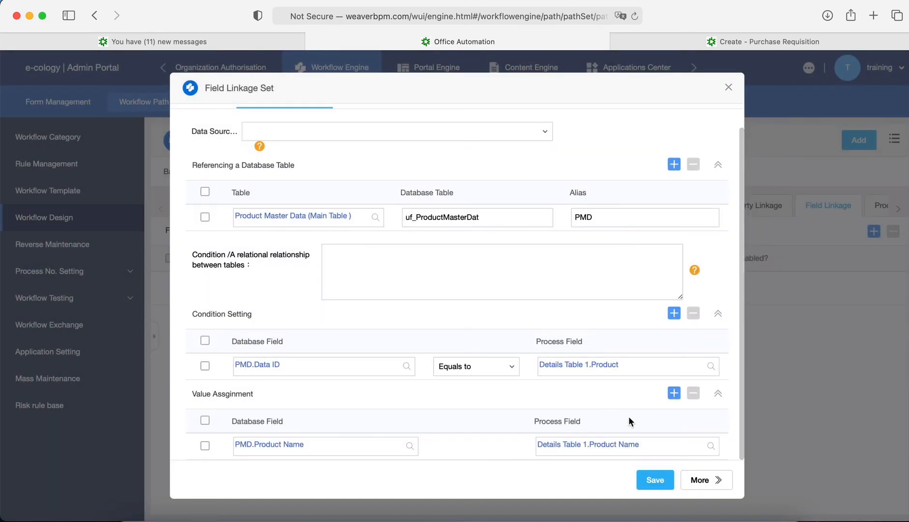
- Assign PMD.Sales Price to the Prices field of Details Table 1, then save the field linkage and the workflow's basic settings
left_click(674, 392)
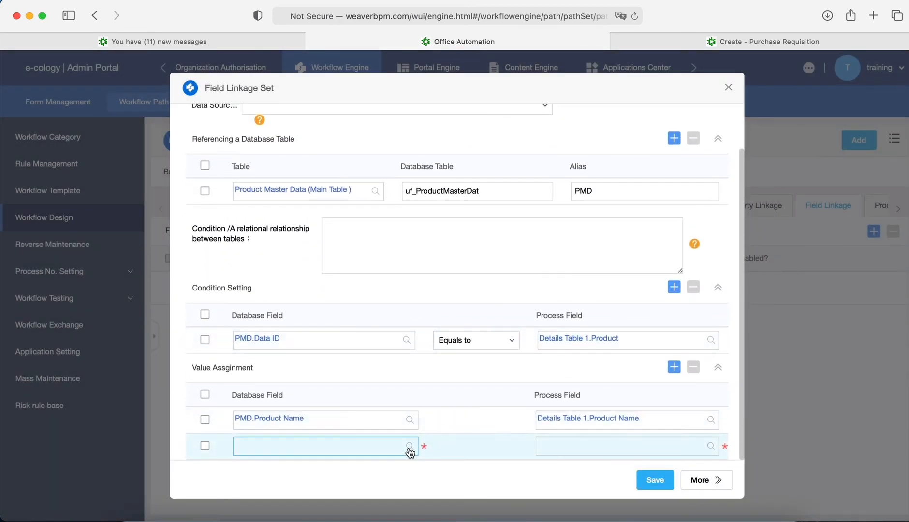
left_click(409, 444)
scroll(308, 322, "down", 1)
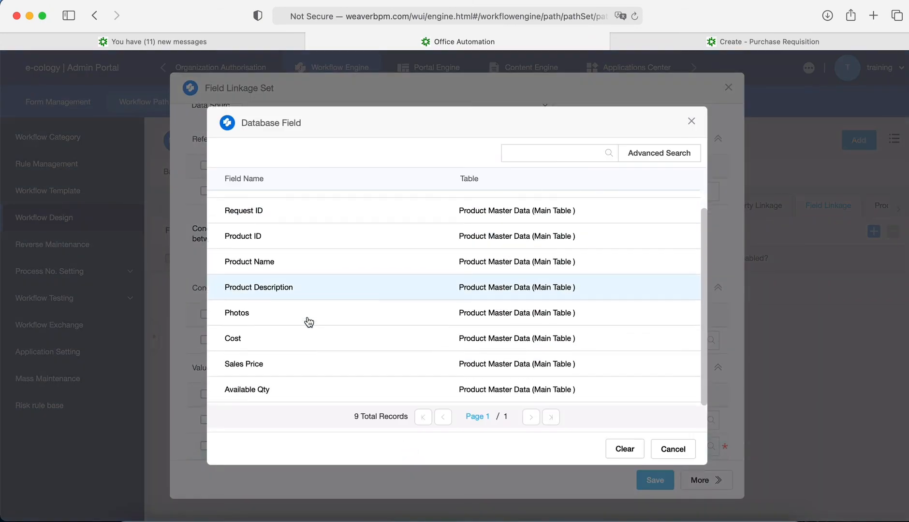
left_click(292, 373)
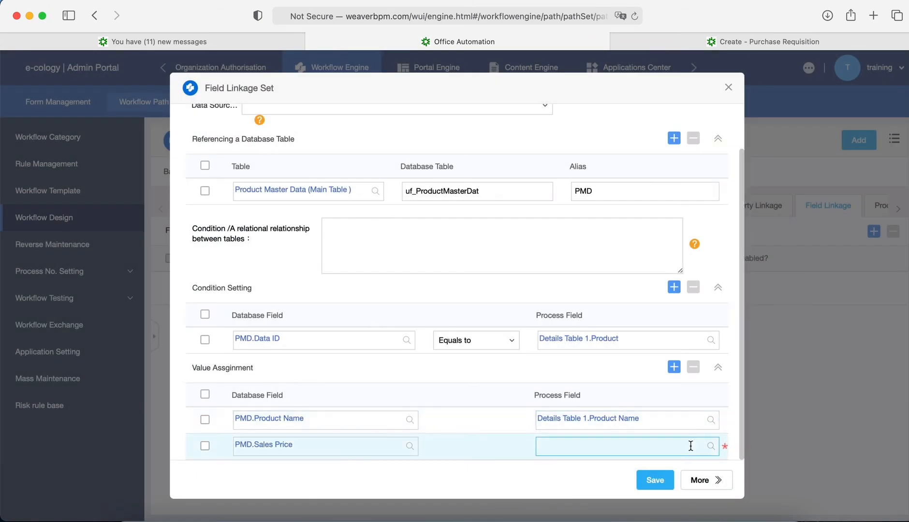
left_click(710, 446)
left_click(347, 266)
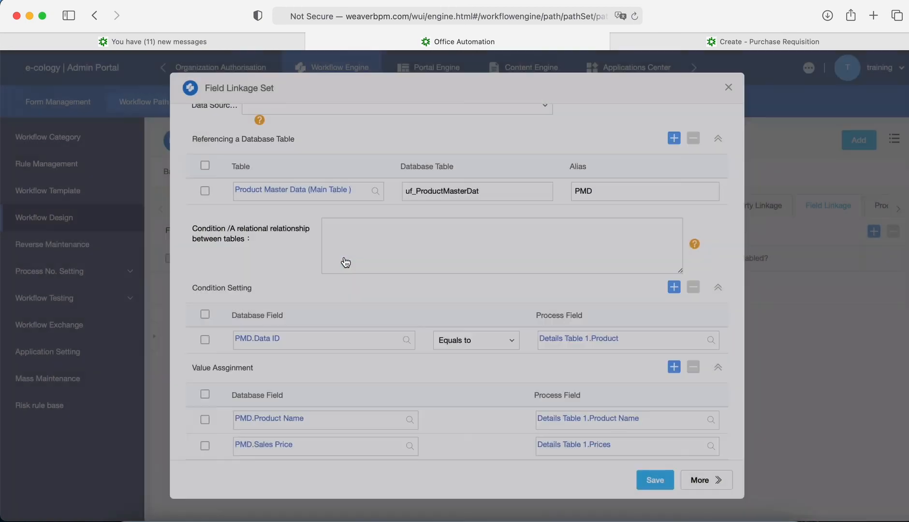
left_click(654, 480)
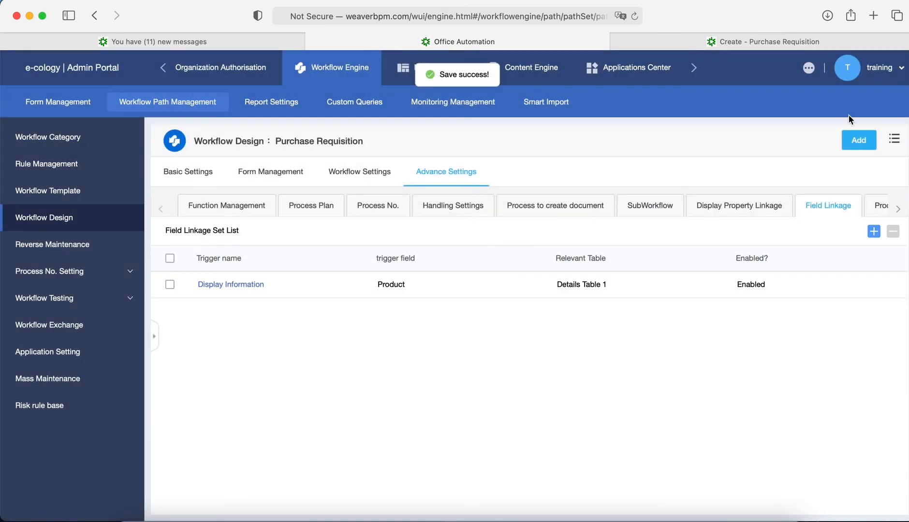
left_click(211, 167)
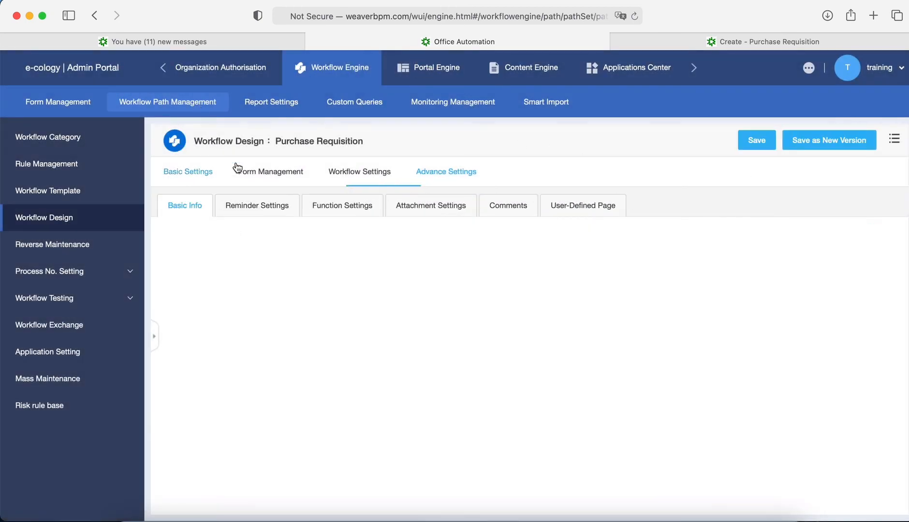
left_click(749, 145)
- Switch to the Purchase Requisition request tab, reload it, and pick product P0001 for the first detail row to check the linked name and price
left_click(734, 44)
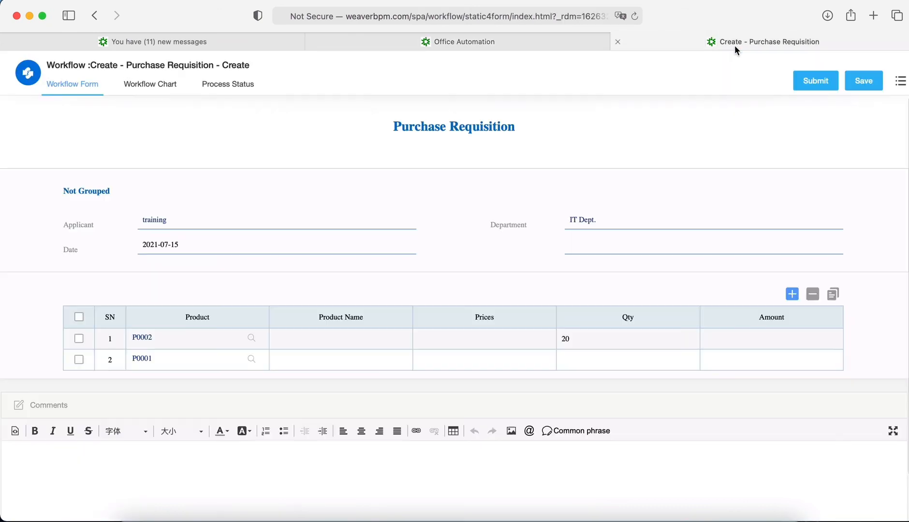
left_click(635, 16)
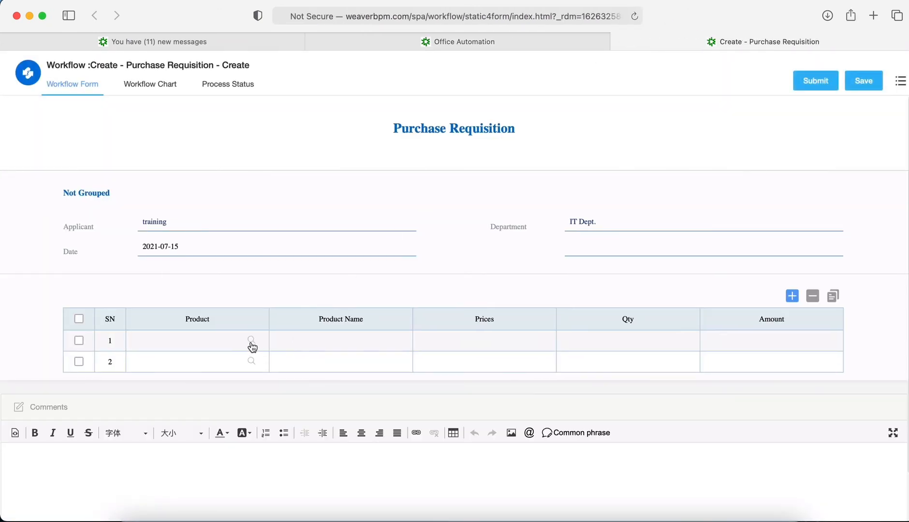
left_click(251, 341)
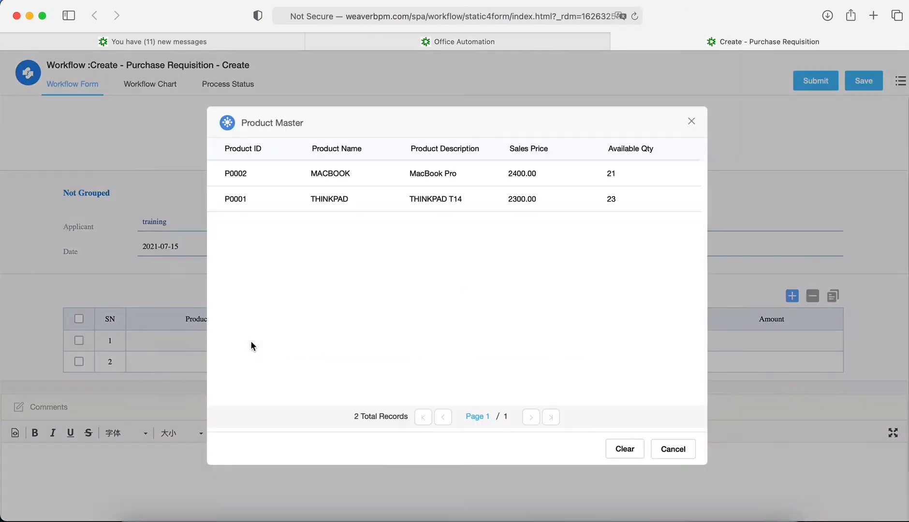
left_click(266, 200)
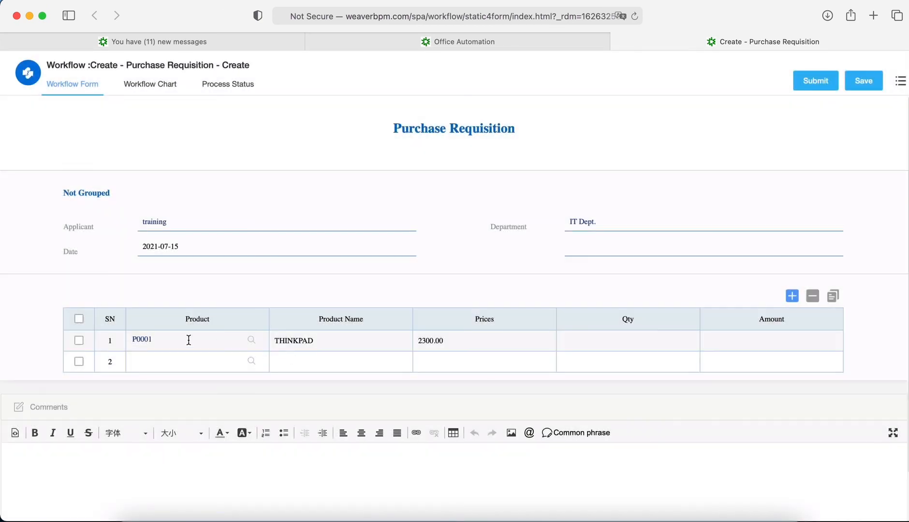
left_click_drag(291, 340, 274, 340)
left_click_drag(425, 340, 447, 339)
left_click(622, 336)
- Return to the Purchase Requisition workflow design and open its form's row field rules for Details Table 1
left_click(492, 42)
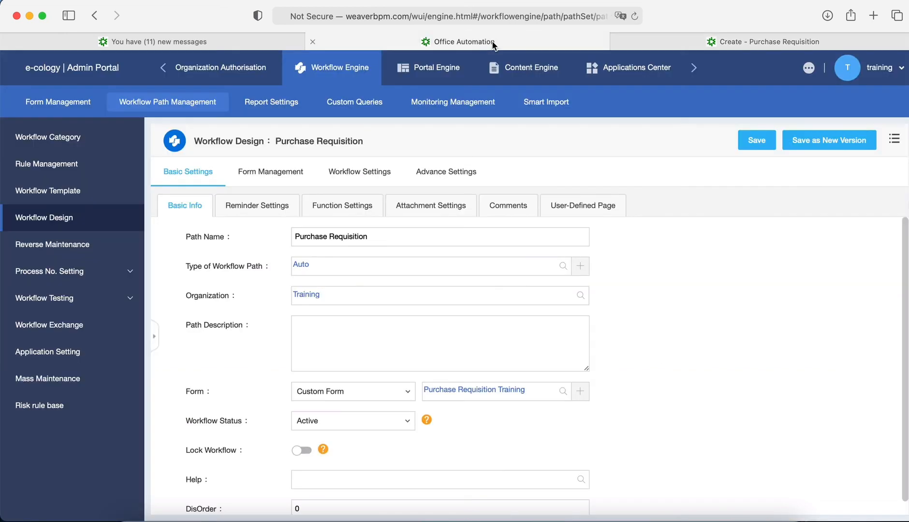
left_click(280, 175)
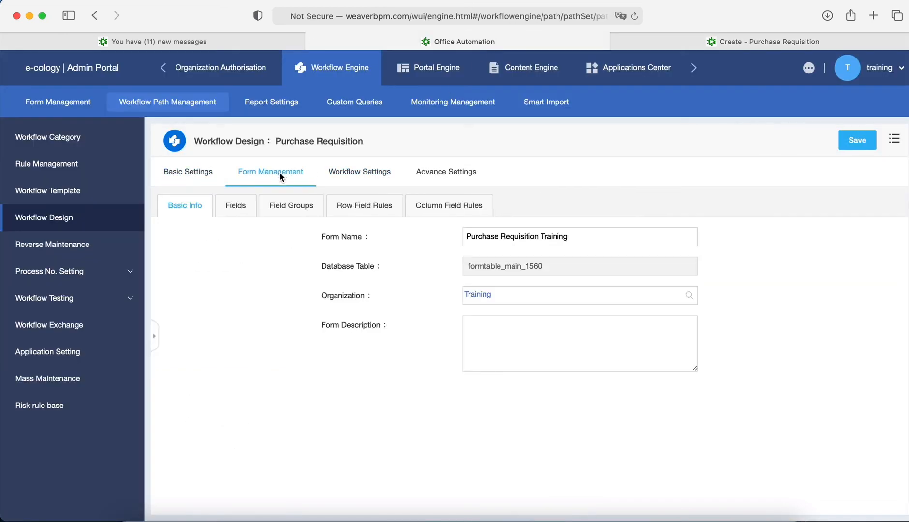
left_click(372, 208)
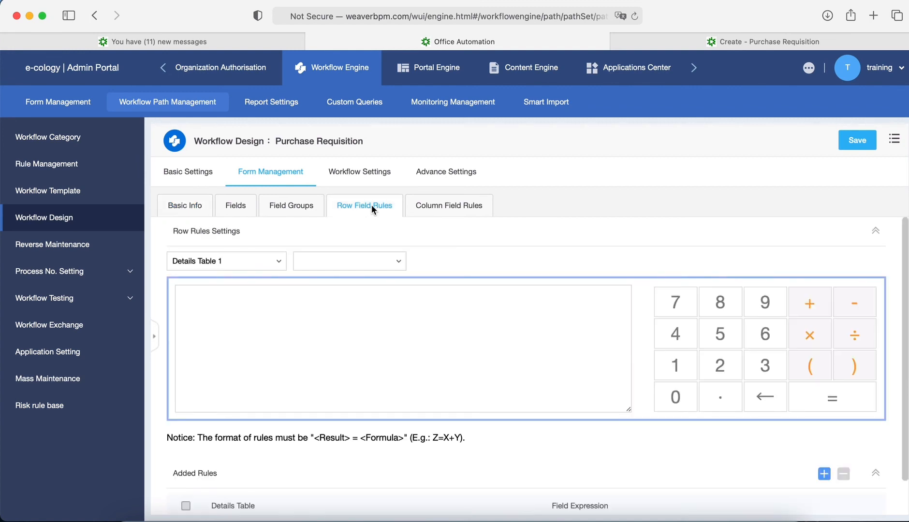
left_click(257, 267)
left_click(258, 269)
- Compose the row rule expression Amount = Prices × Qty for Details Table 1
left_click(362, 264)
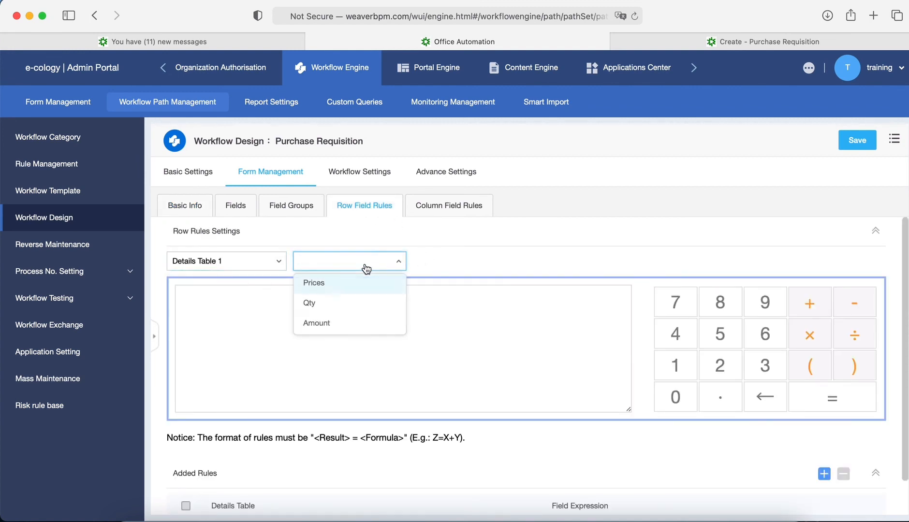
left_click(333, 324)
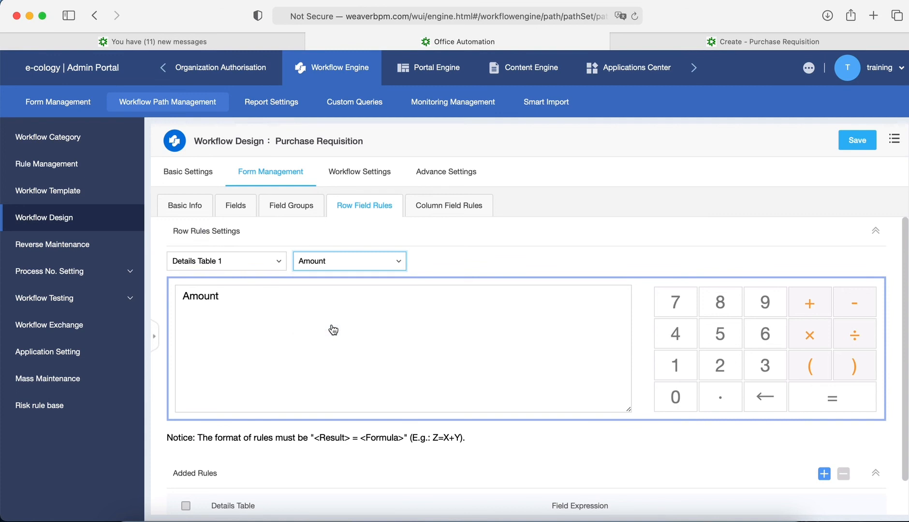
left_click(826, 397)
left_click(379, 263)
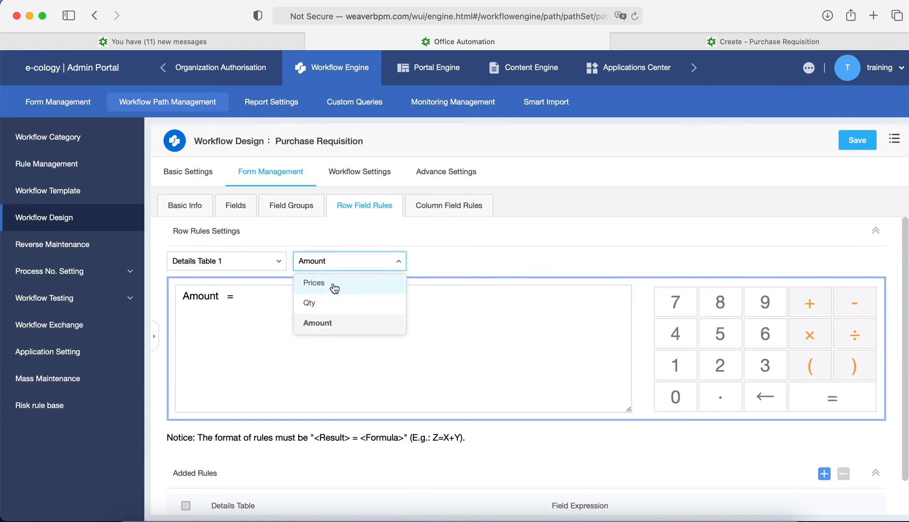
left_click(334, 284)
left_click(816, 346)
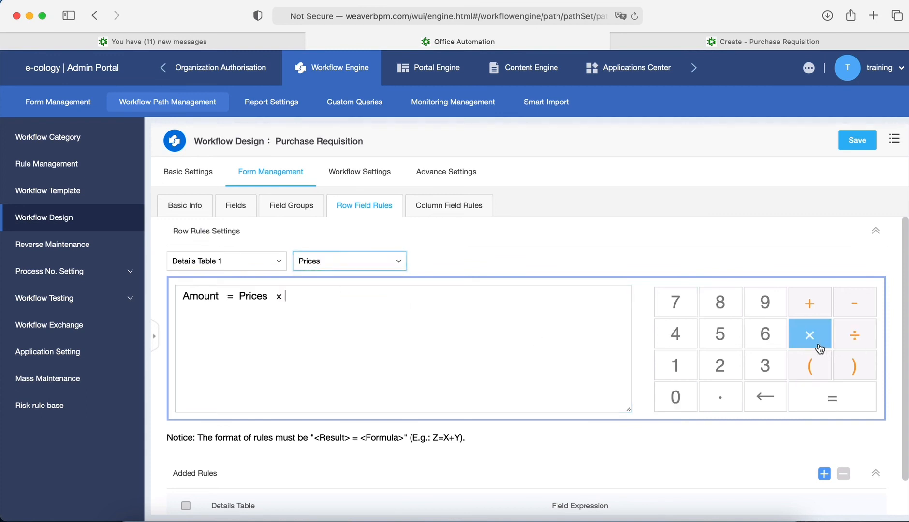
left_click(369, 264)
left_click(343, 302)
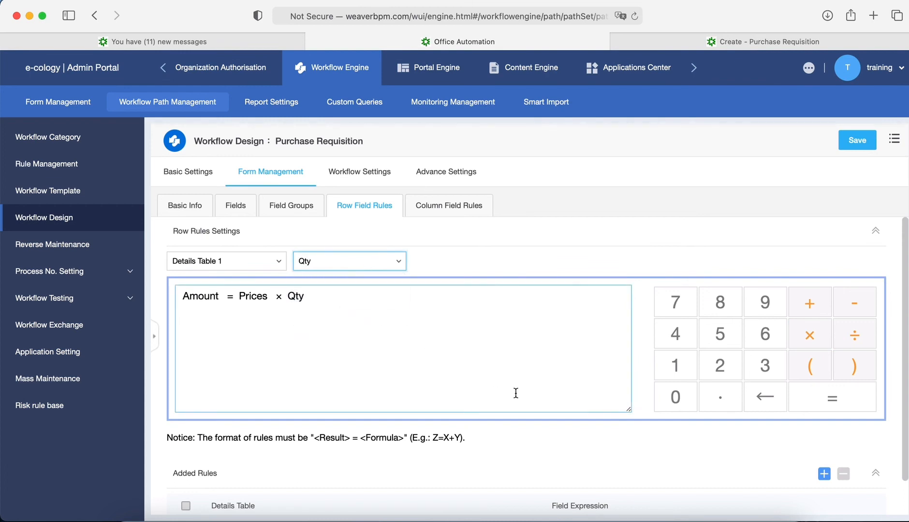
- Add the composed expression to the list of row rules and save the form settings
scroll(728, 426, "down", 2)
left_click(823, 435)
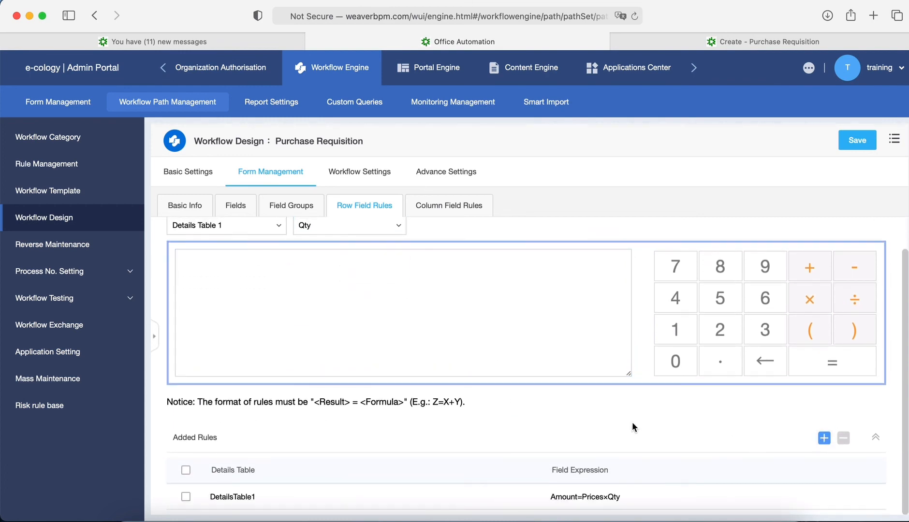
left_click(854, 147)
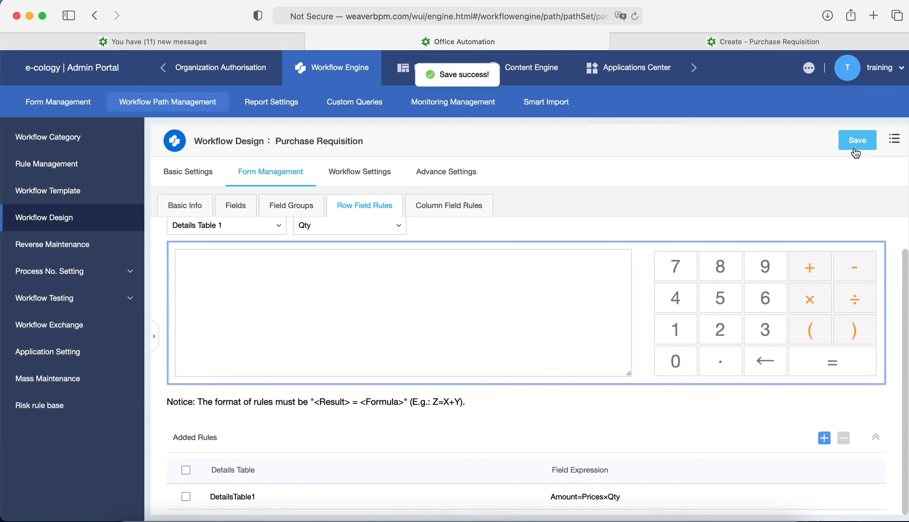
- Reload the Purchase Requisition request, pick product P0001 for the first detail row and set its Qty to 10
left_click(712, 43)
left_click(635, 17)
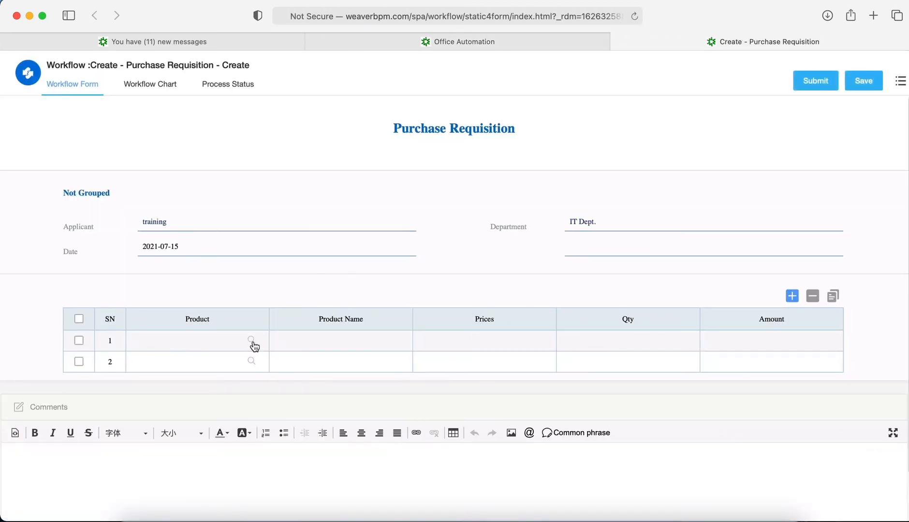
left_click(251, 342)
left_click(319, 204)
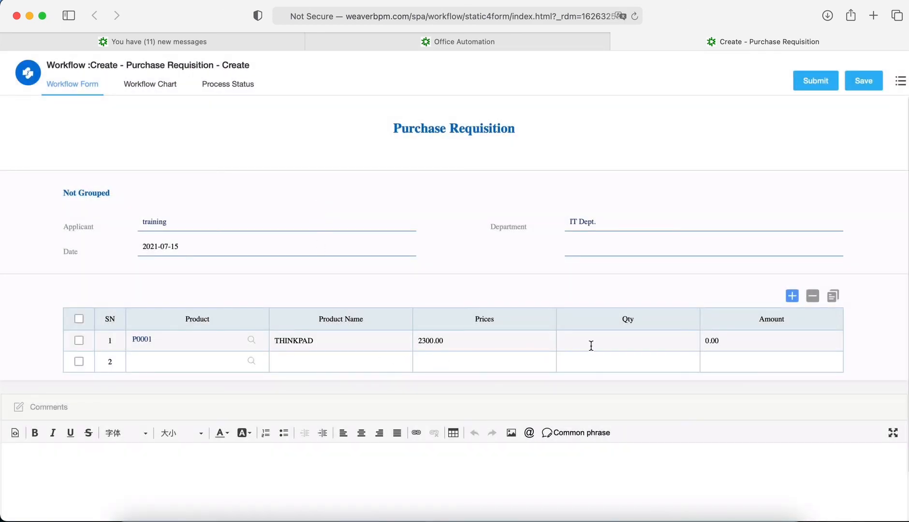
left_click(674, 381)
- View the Product Master Data record linked to P0001 in the first detail row, then close it
left_click(141, 340)
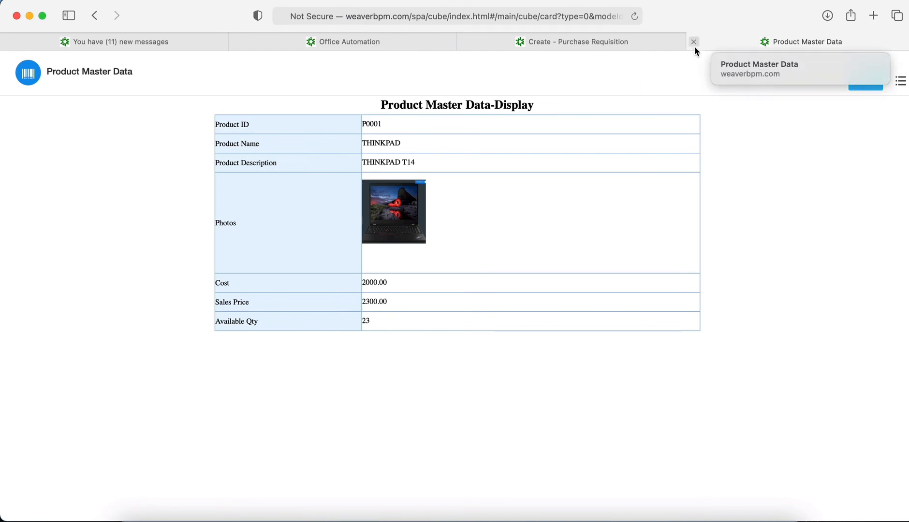
left_click(694, 42)
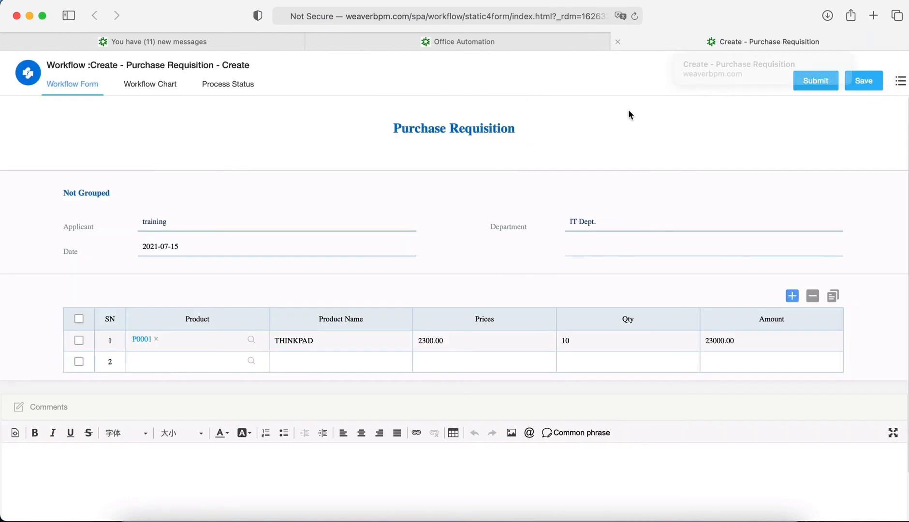